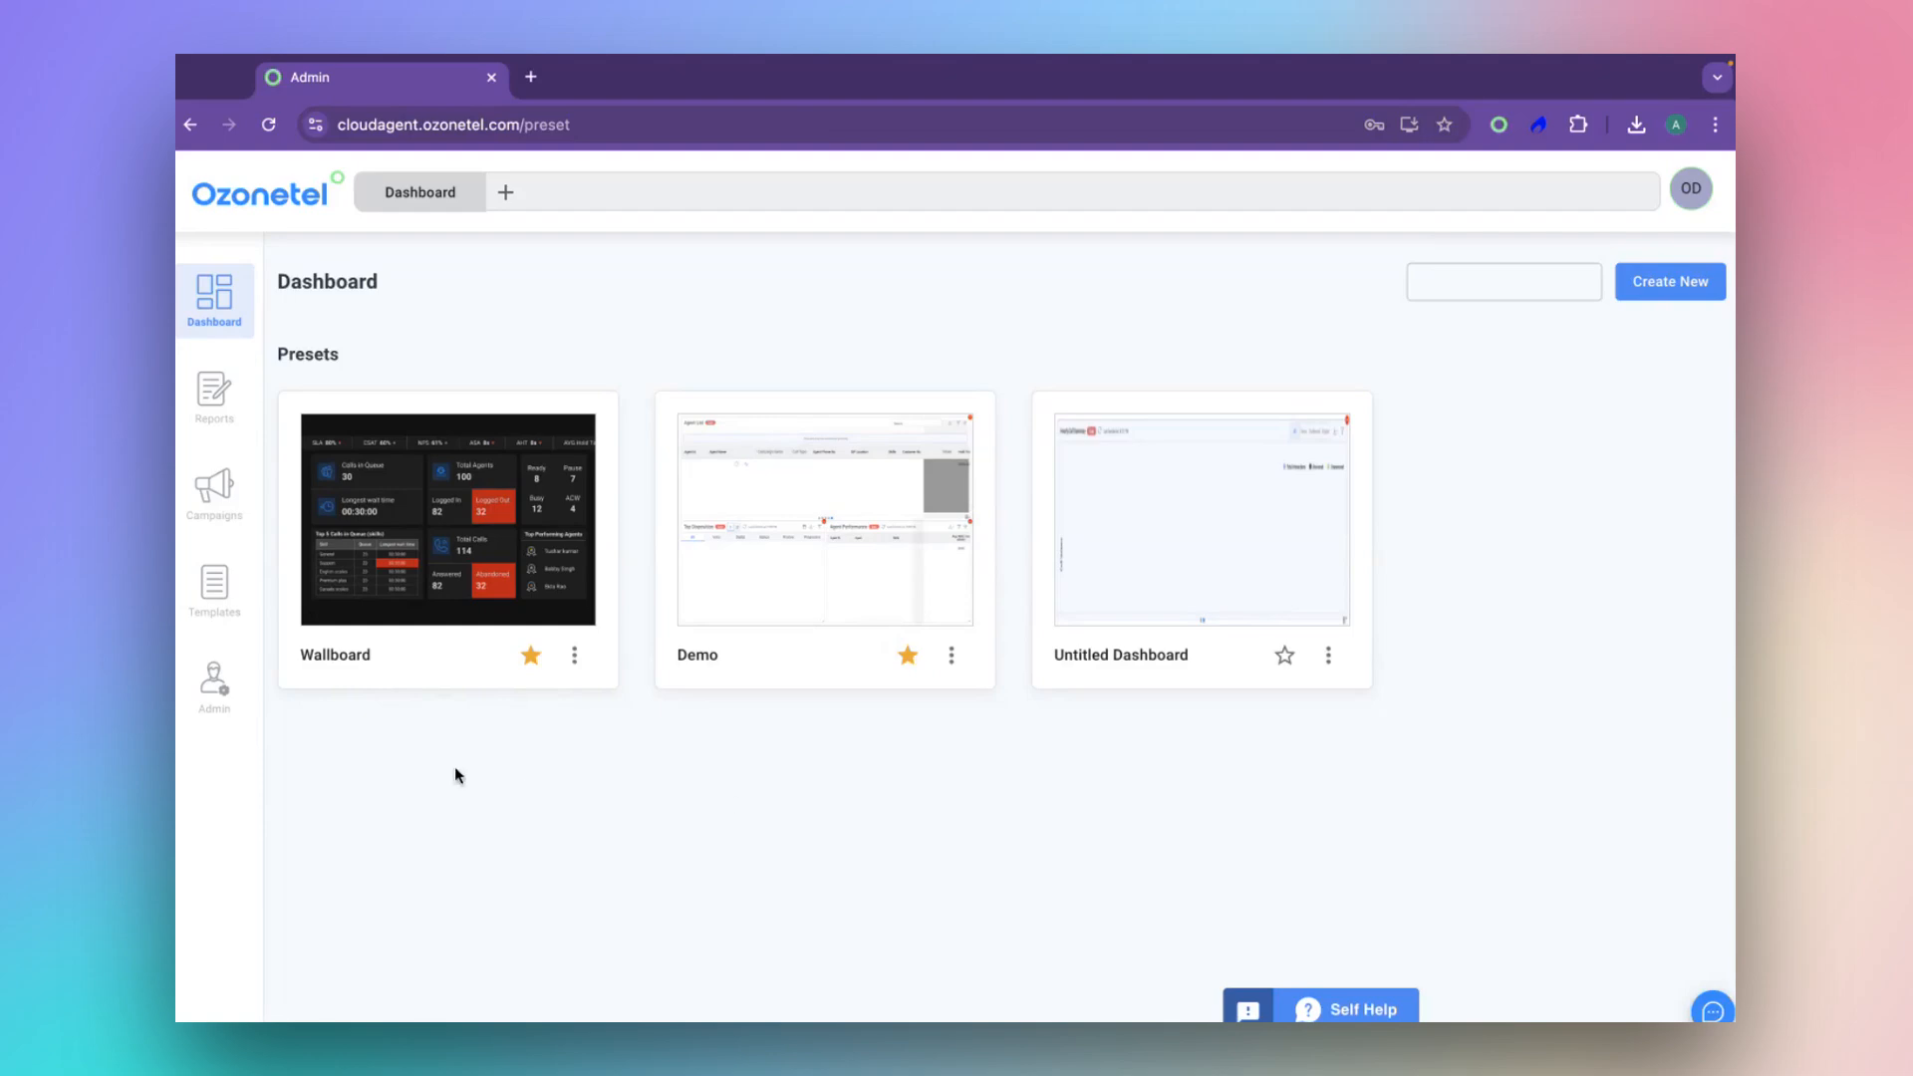
# Start creating a new outbound campaign from the list of outbound campaigns.
pyautogui.click(227, 497)
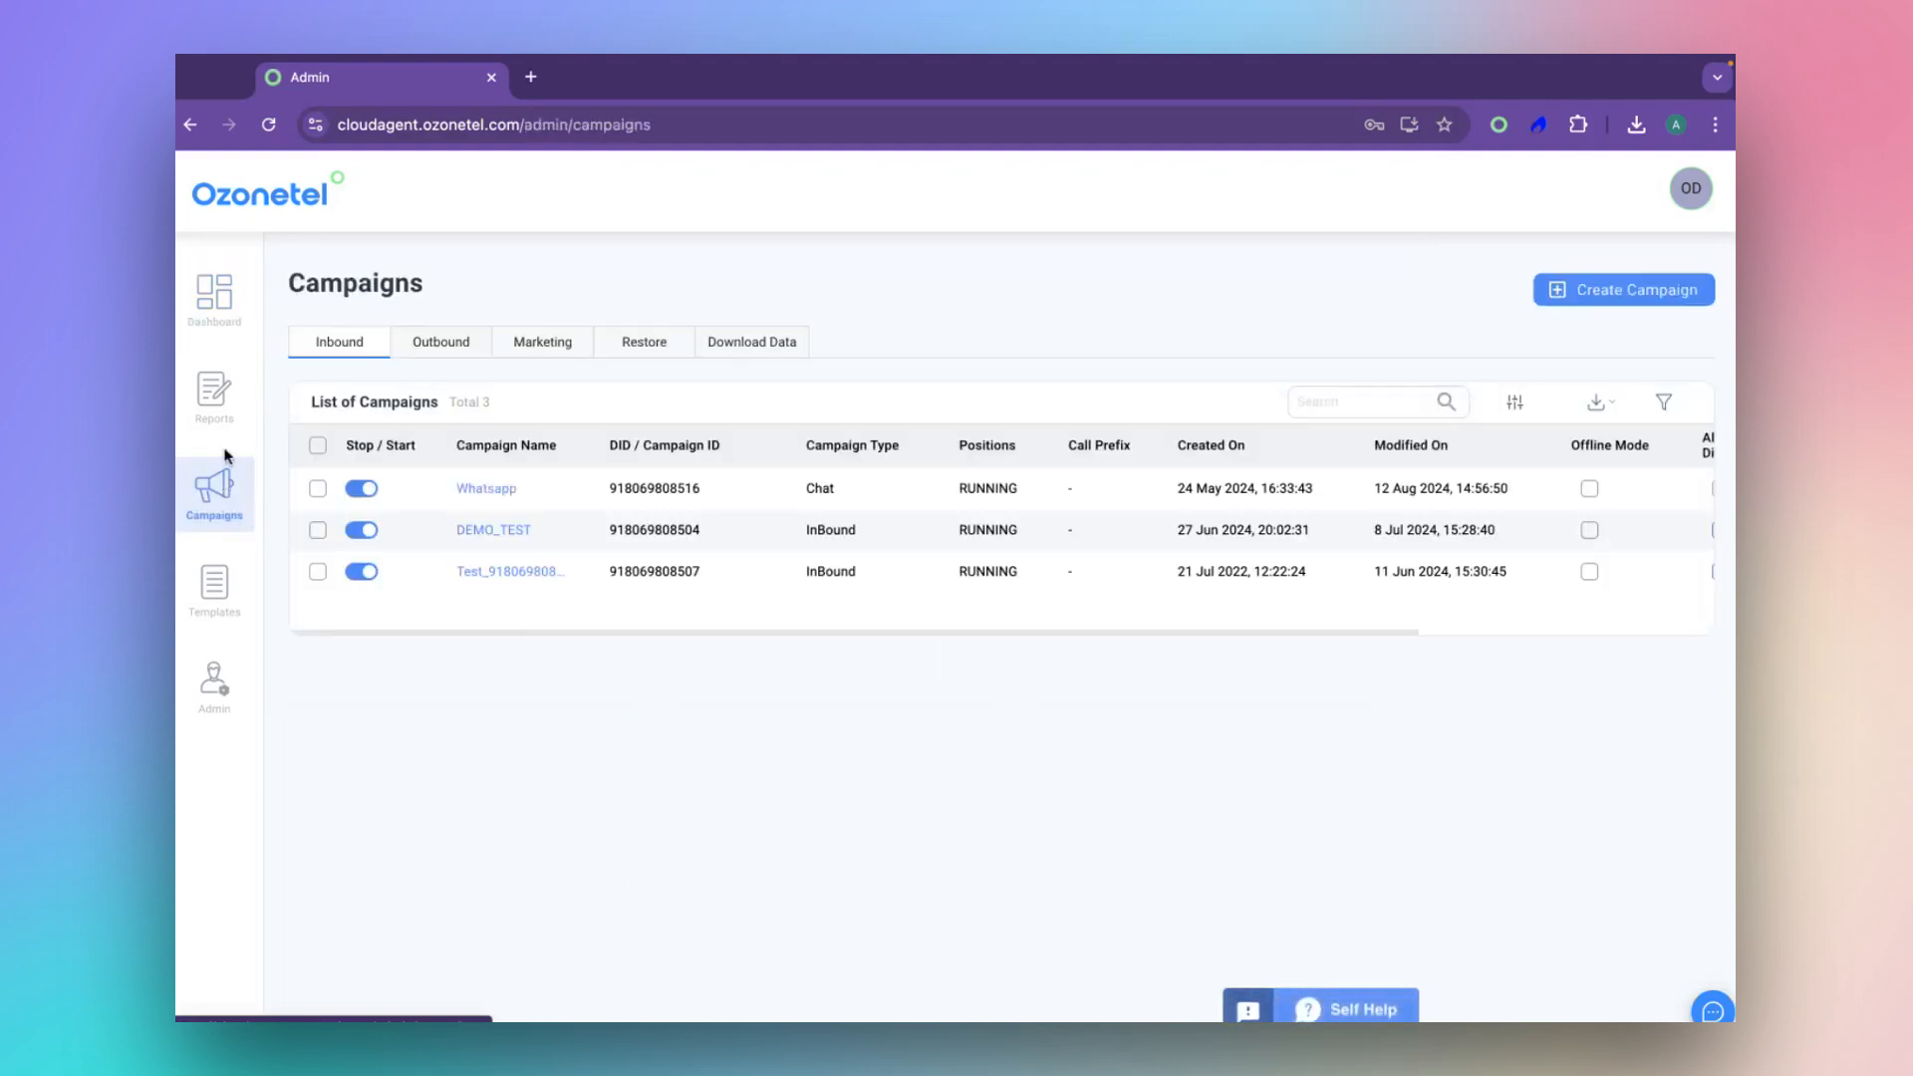
pyautogui.click(436, 349)
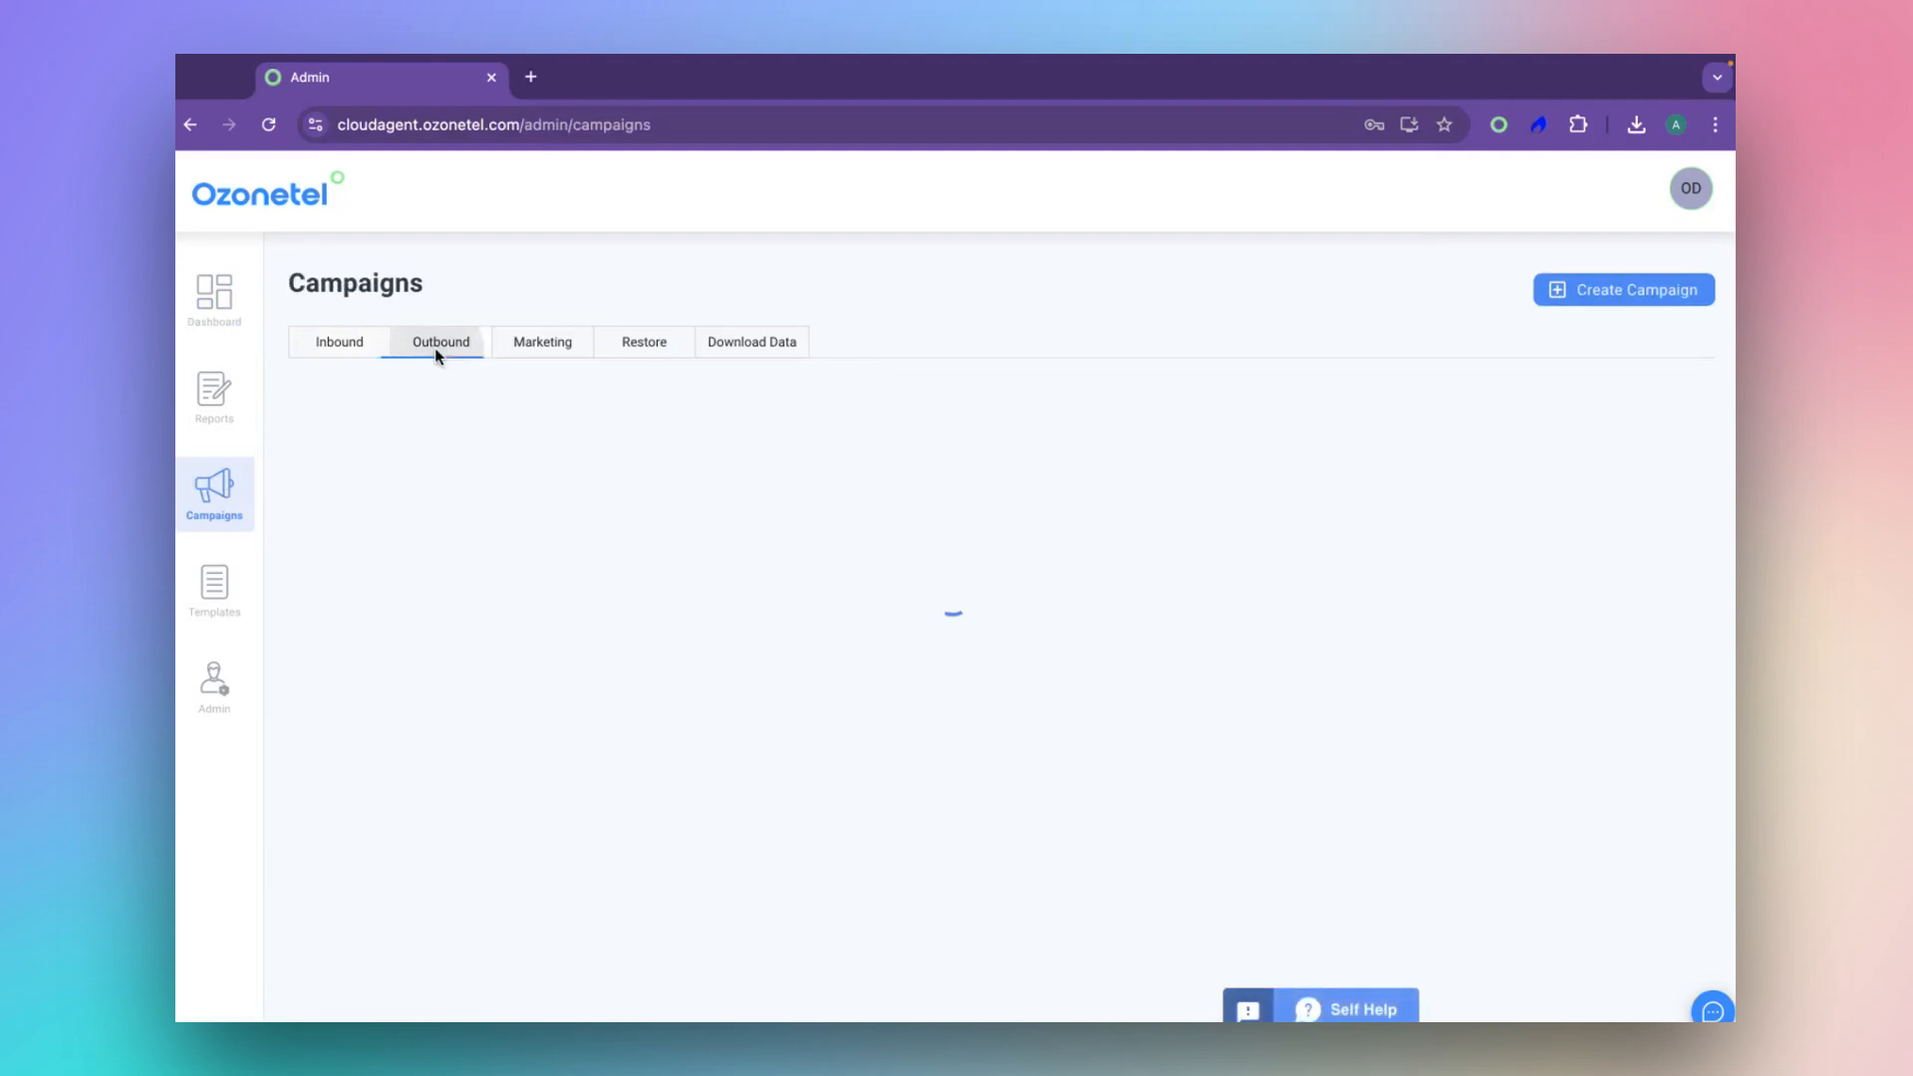
pyautogui.click(1592, 297)
pyautogui.click(1085, 430)
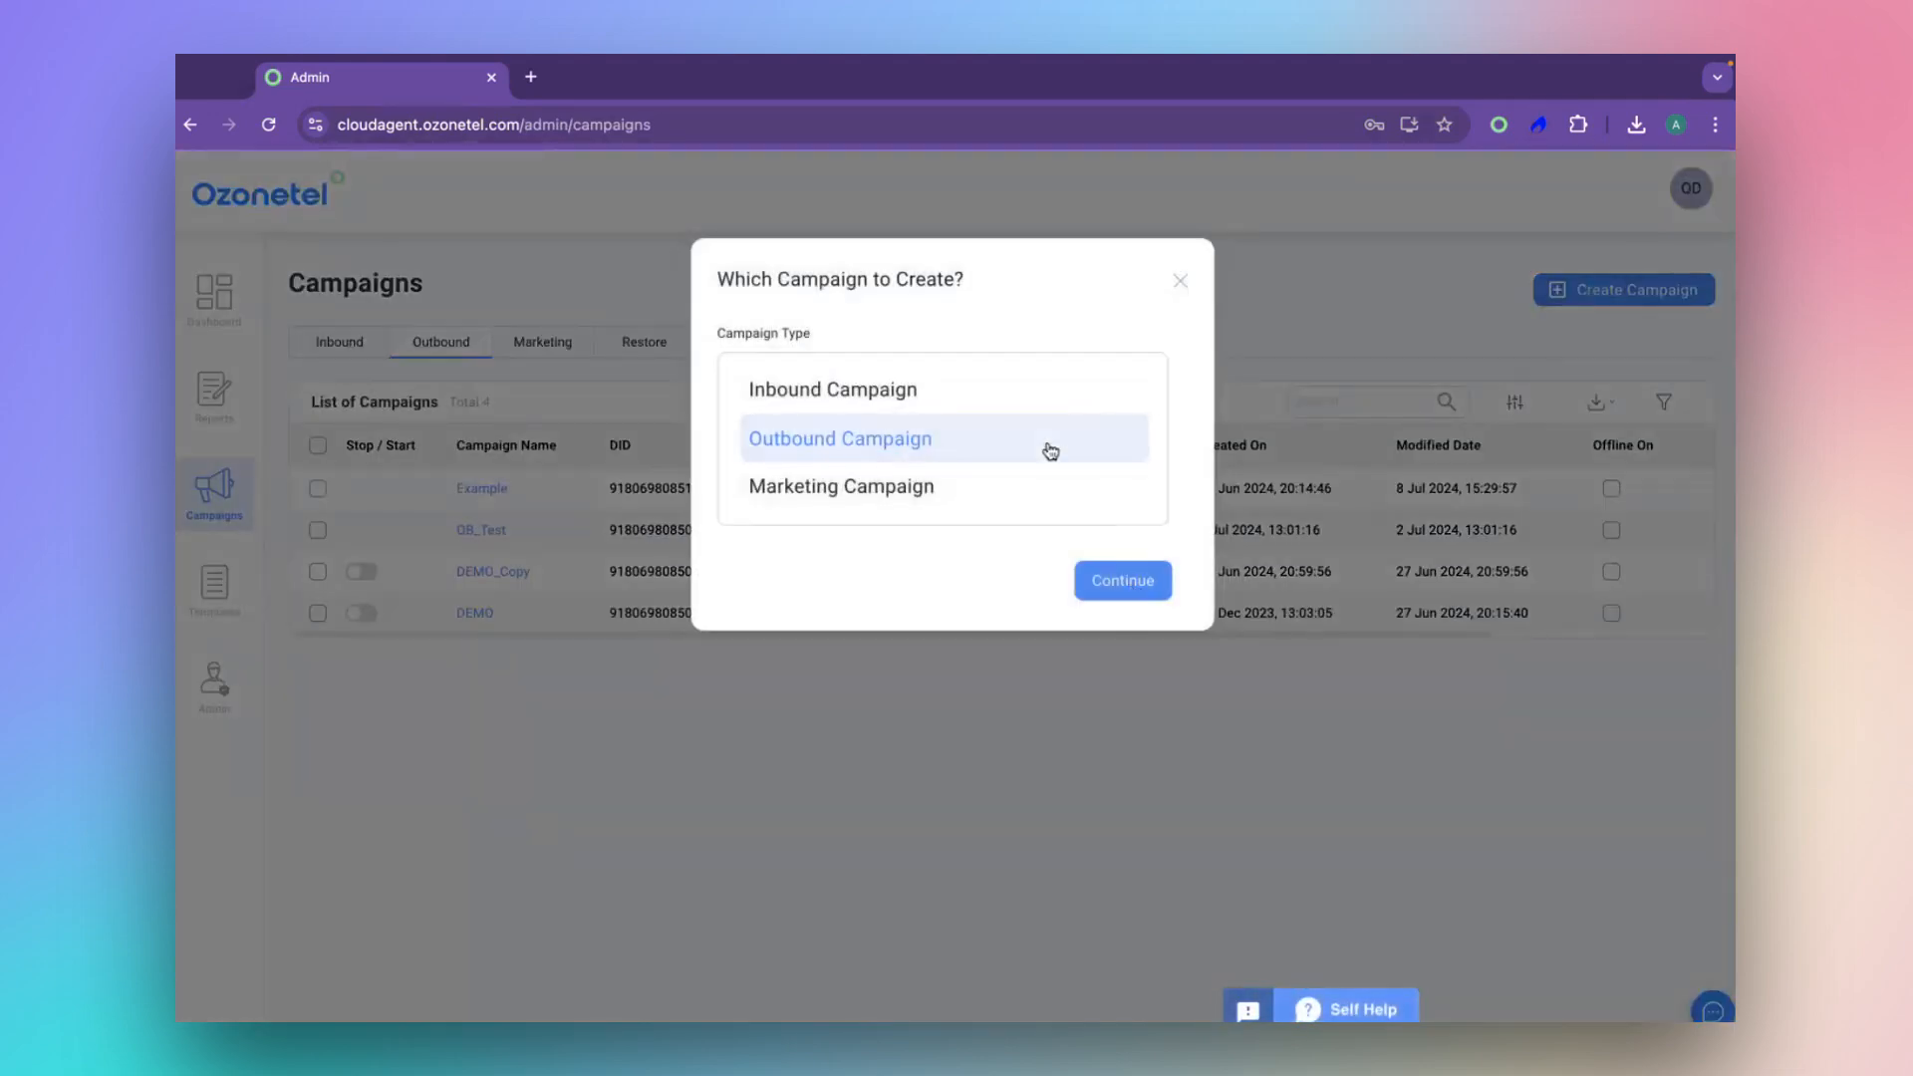
pyautogui.click(1114, 592)
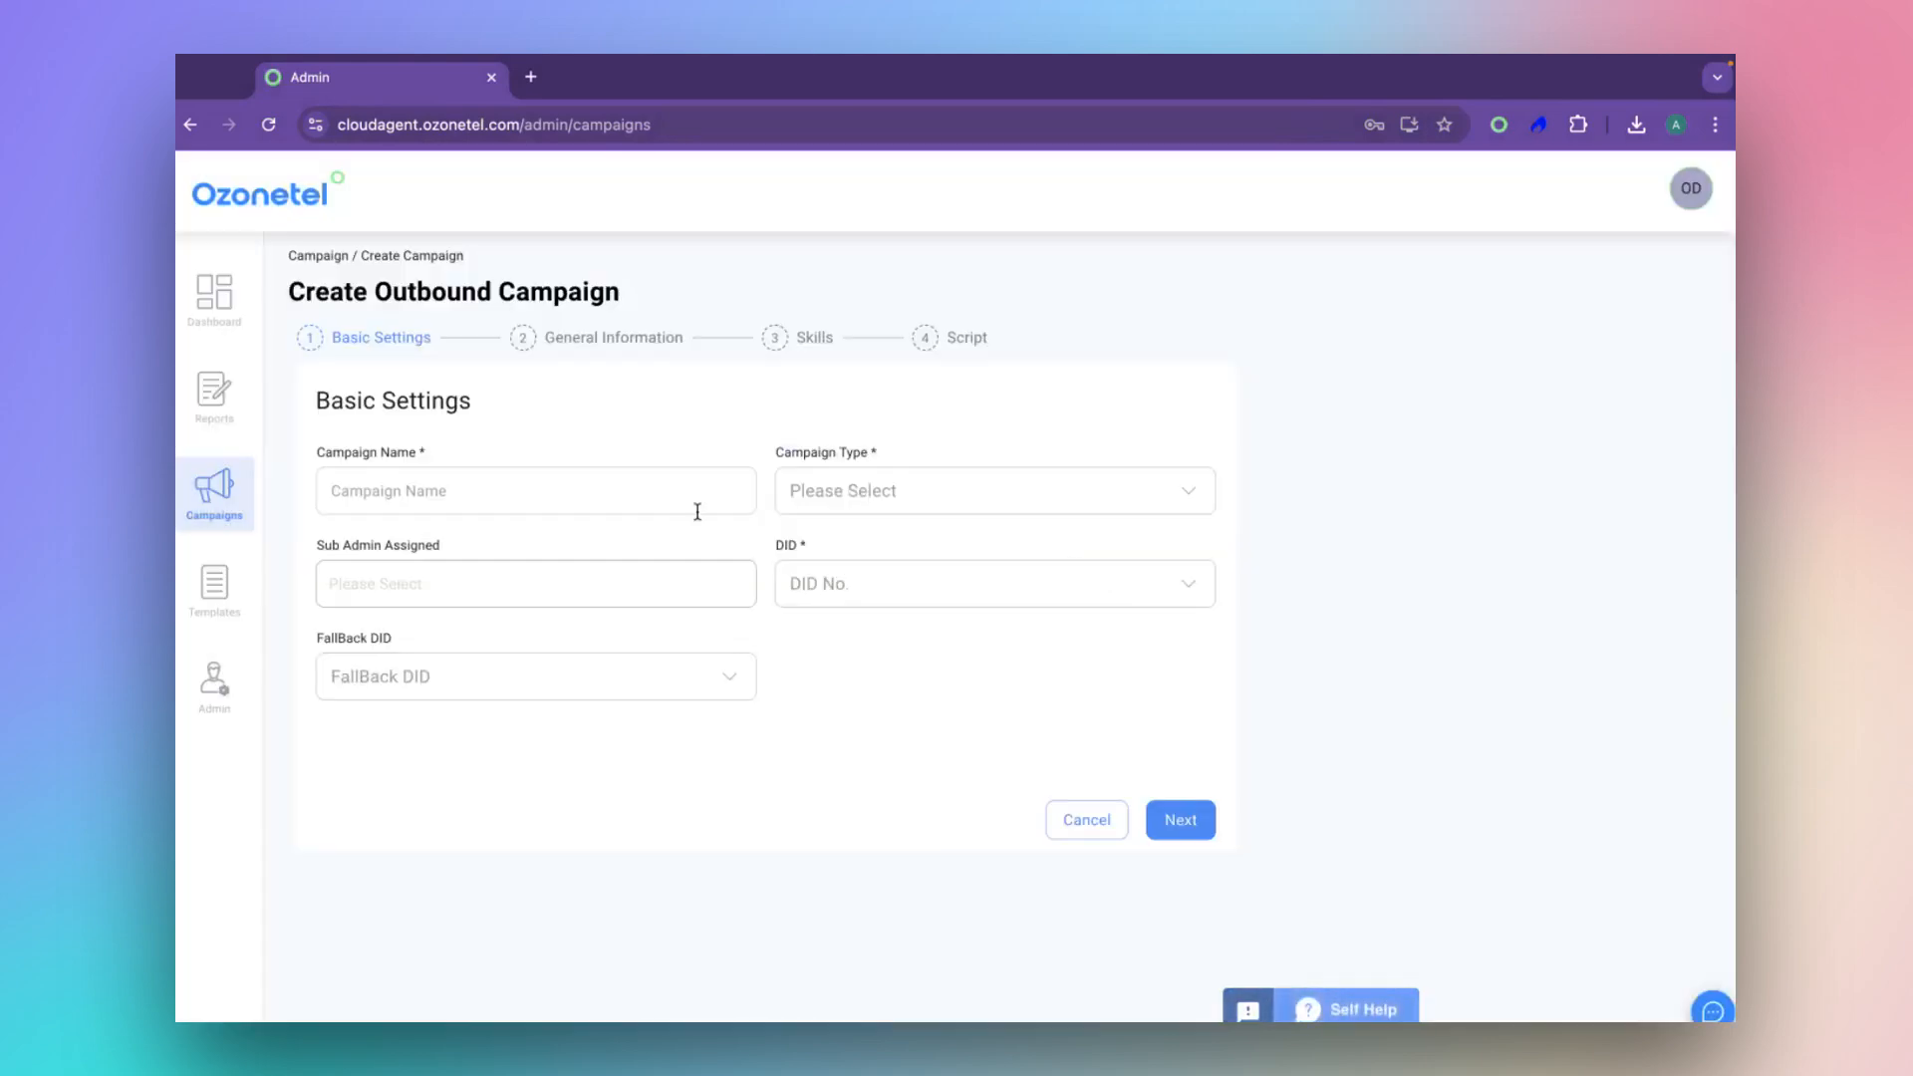
# Name the campaign Test_123 and set its campaign type to IVR.
pyautogui.click(615, 498)
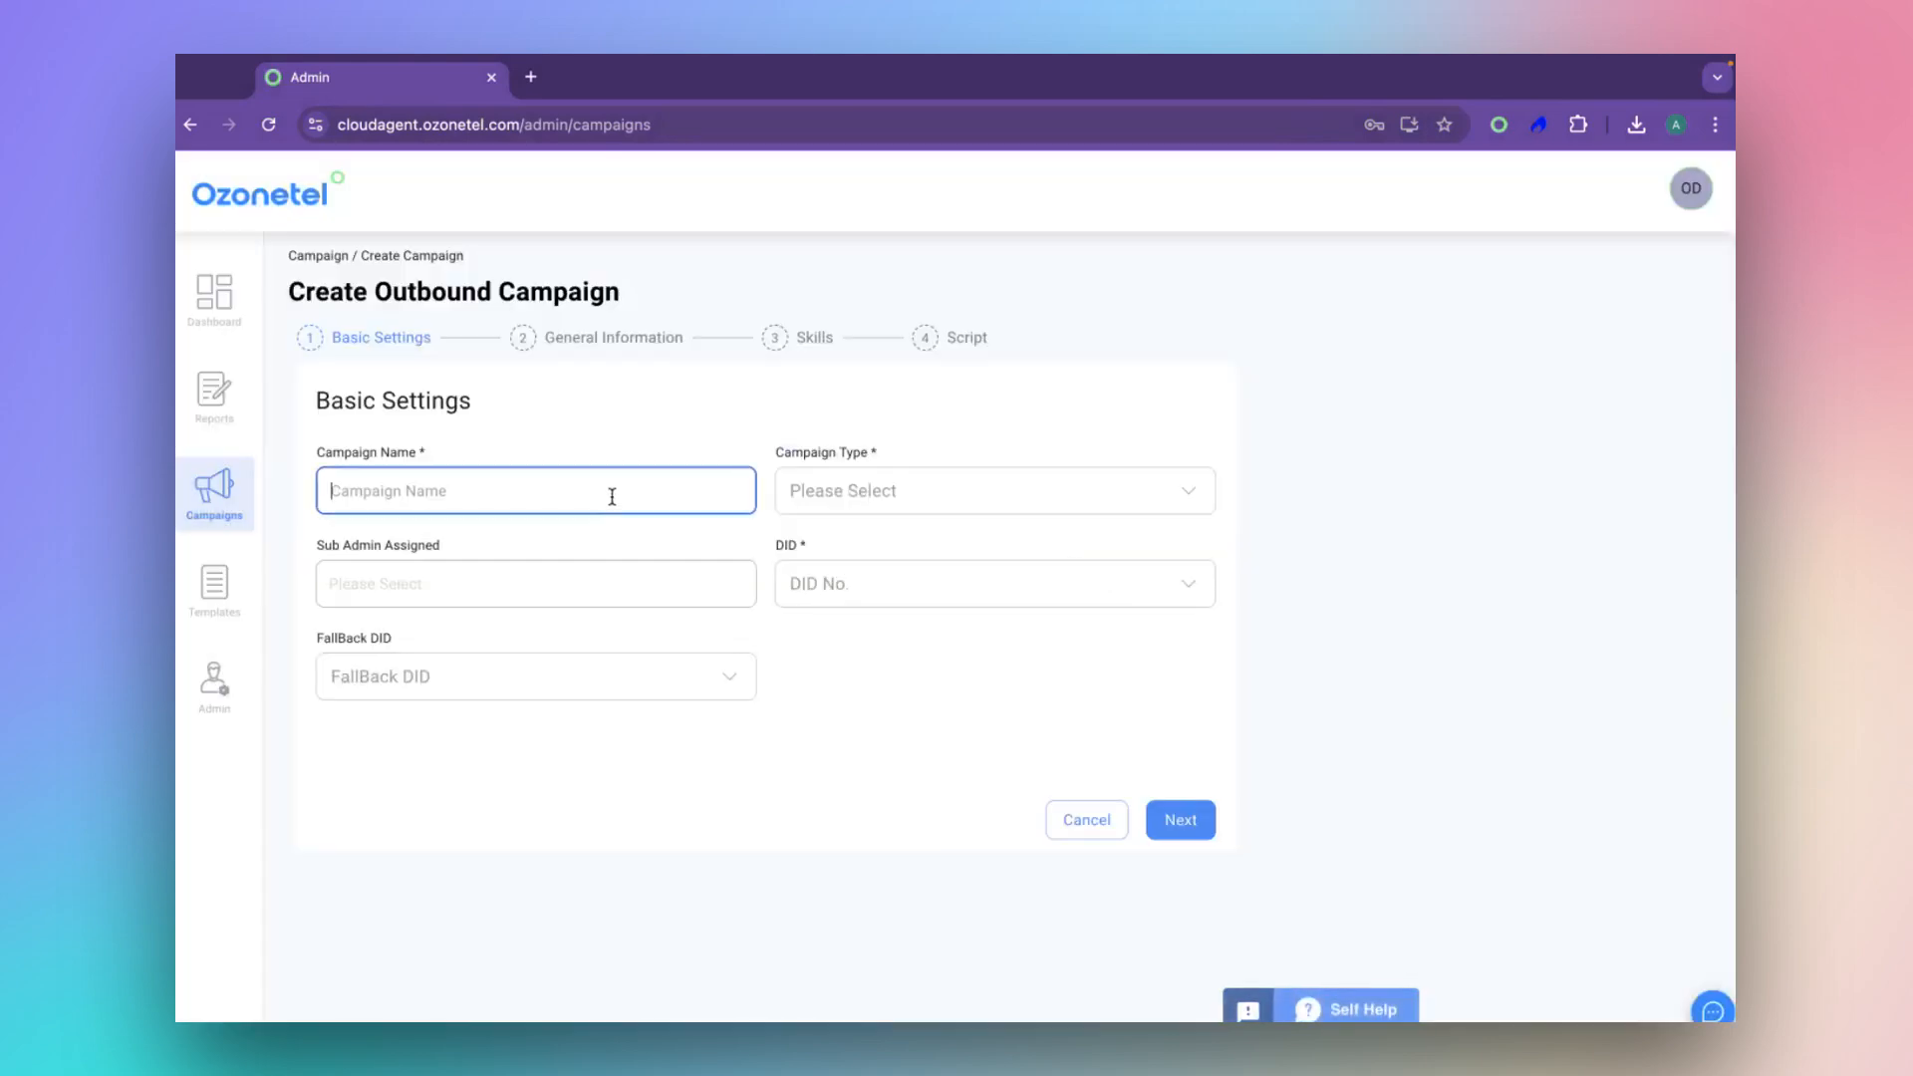
pyautogui.write('Test_123')
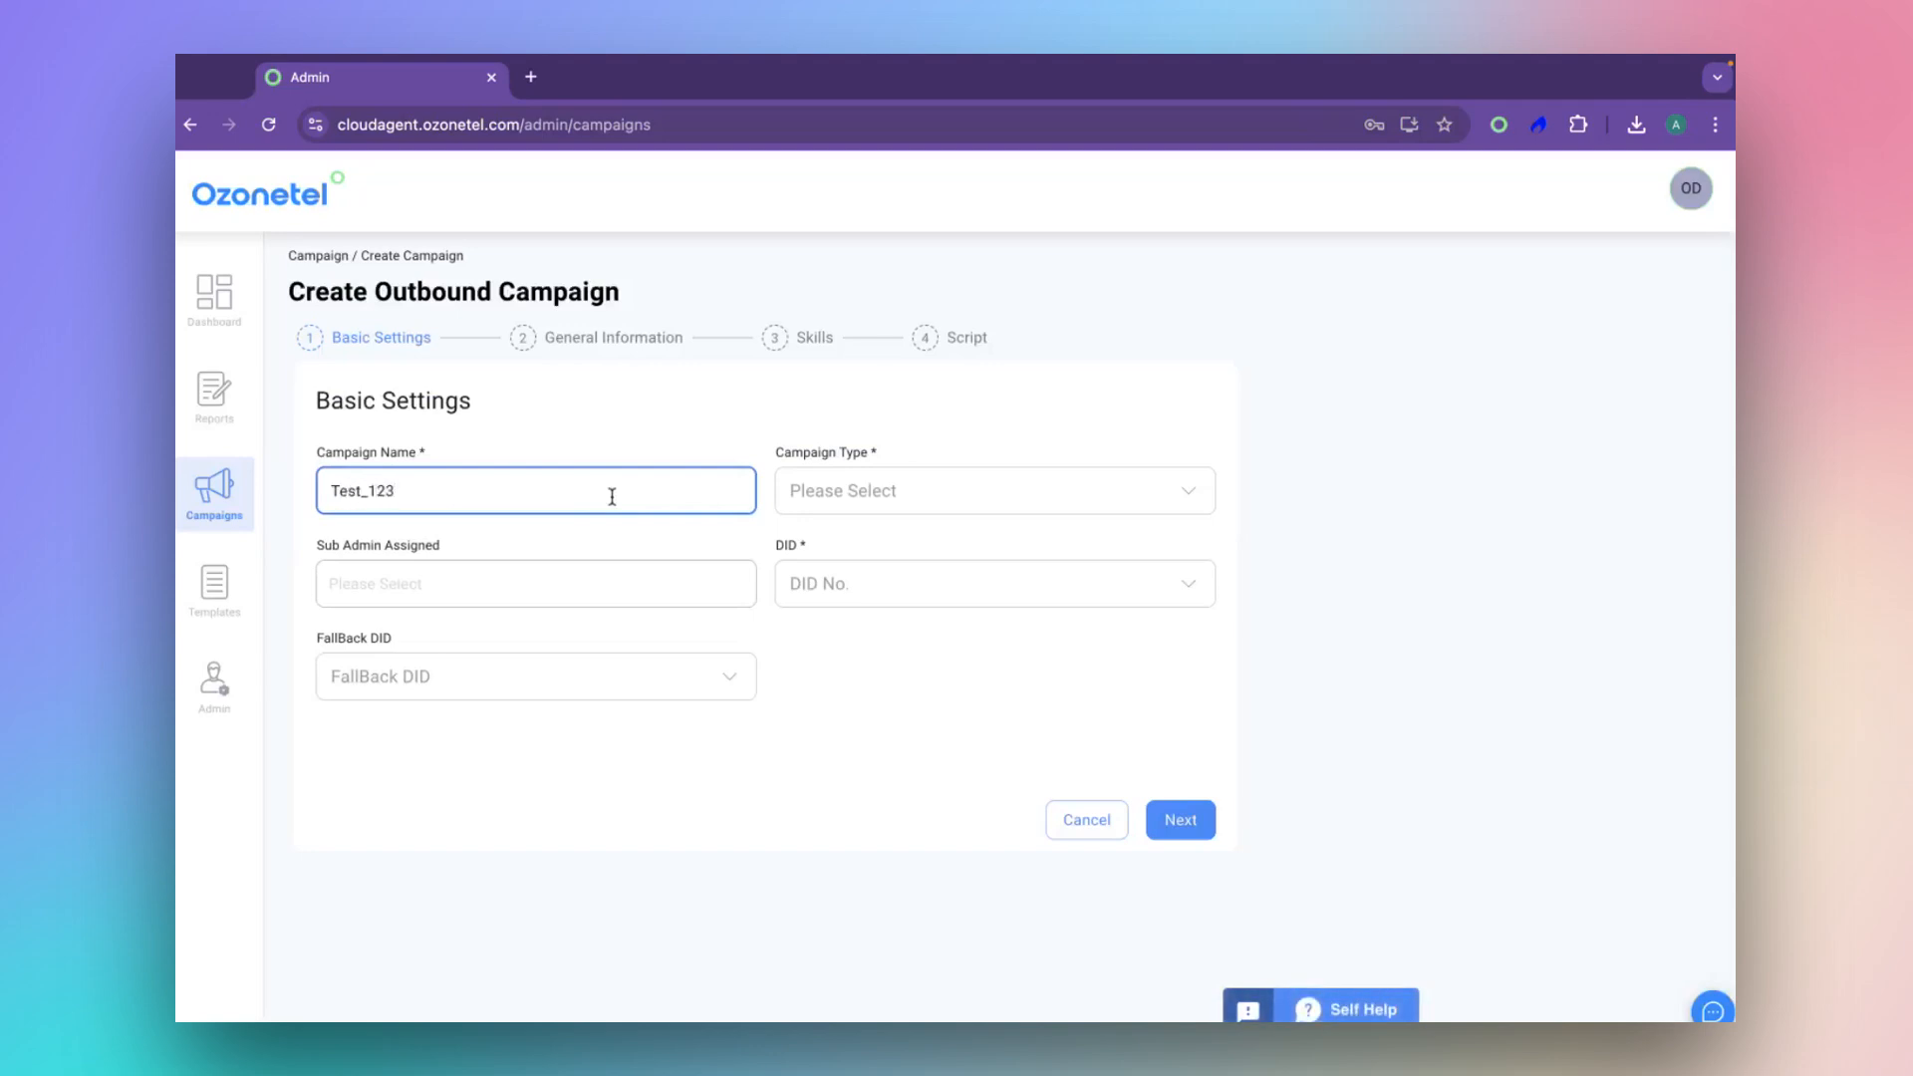
pyautogui.click(940, 492)
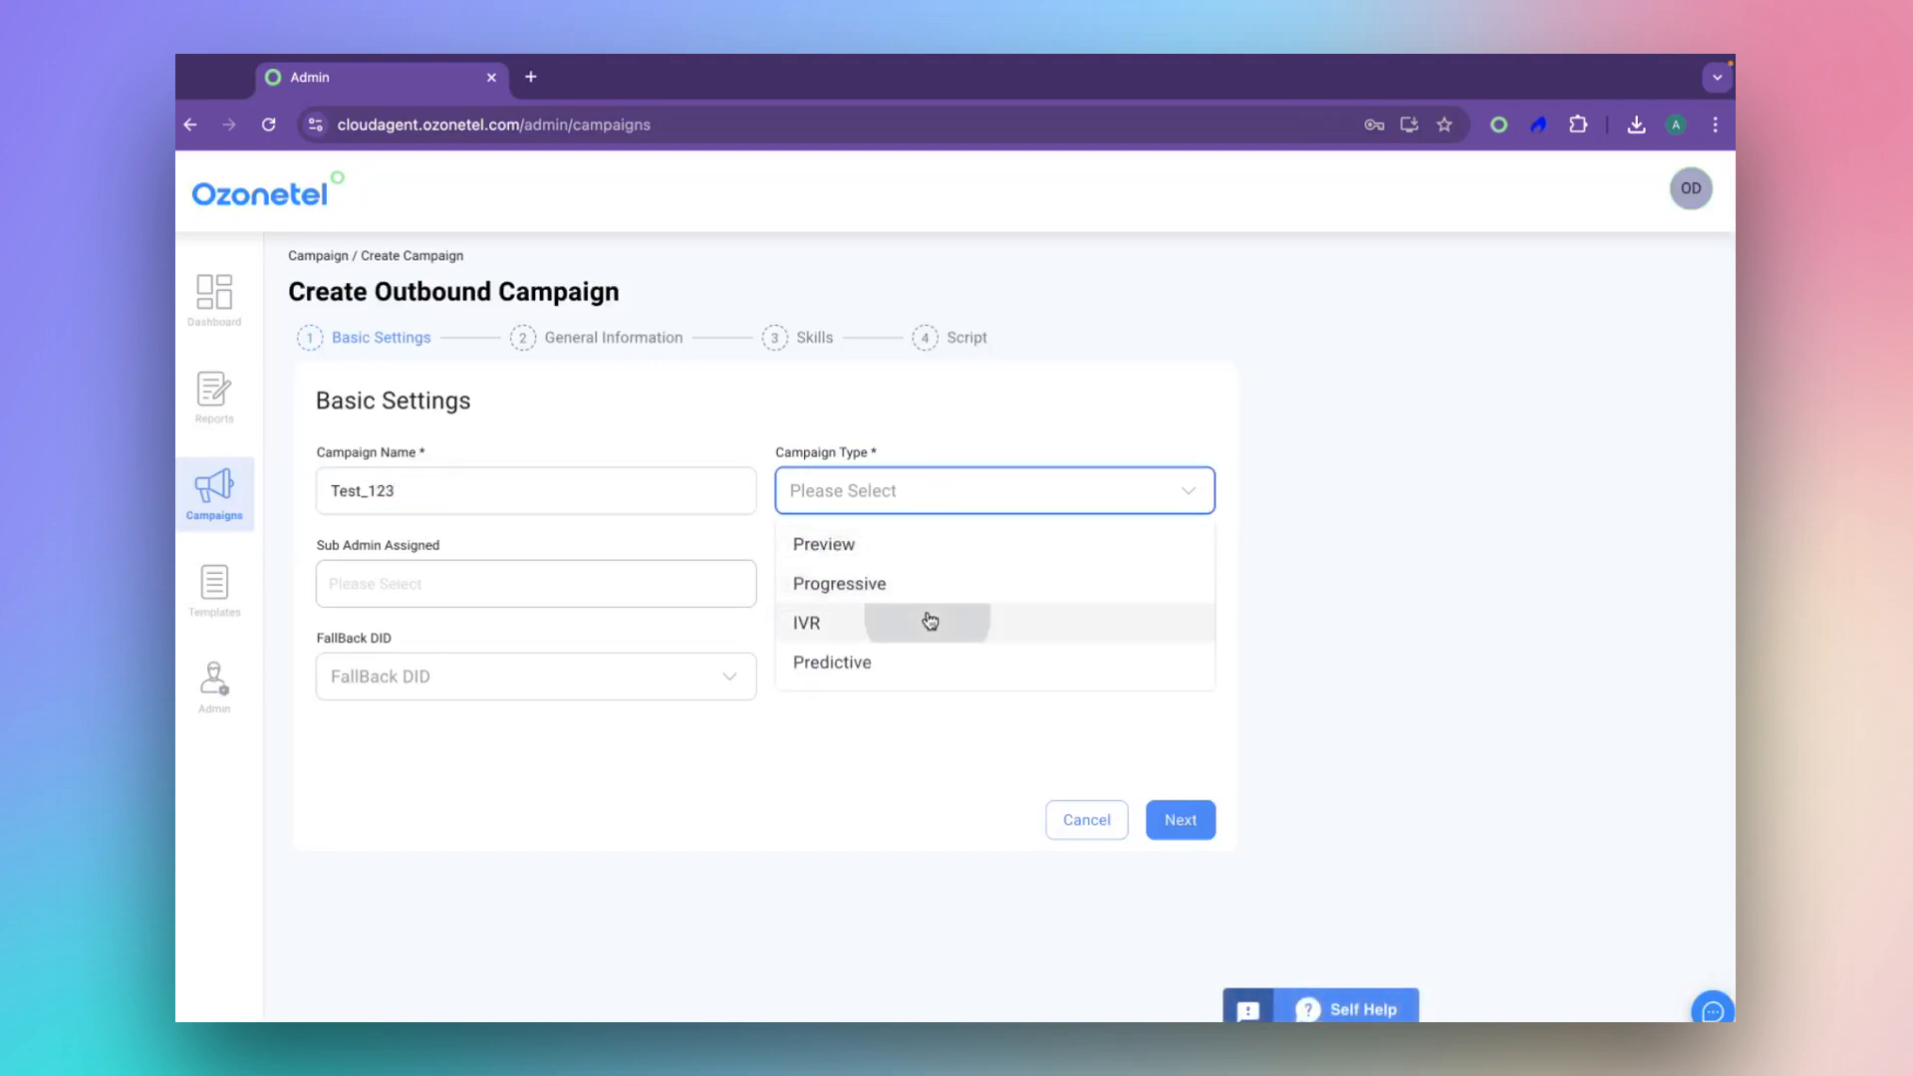
pyautogui.click(930, 620)
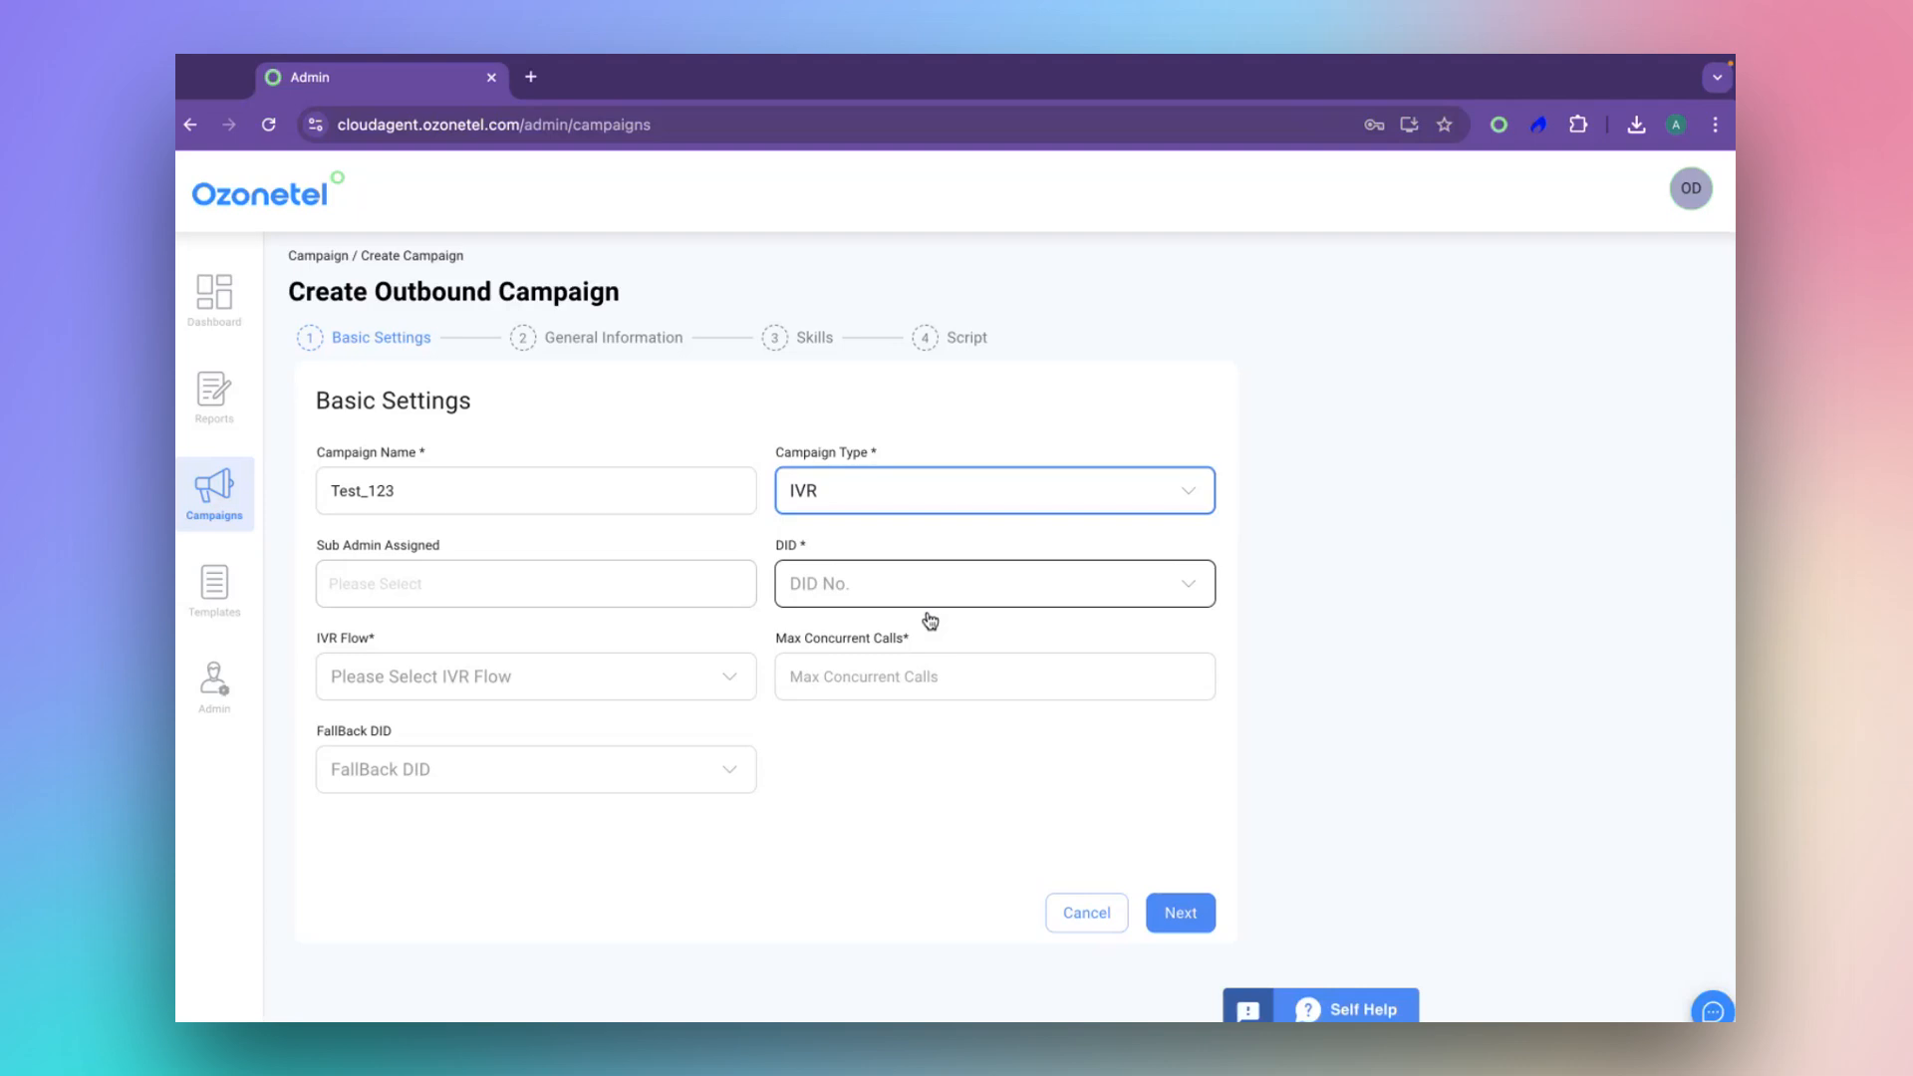
# Assign a DID number to the campaign and set its IVR flow to Default.
pyautogui.click(867, 590)
pyautogui.click(877, 636)
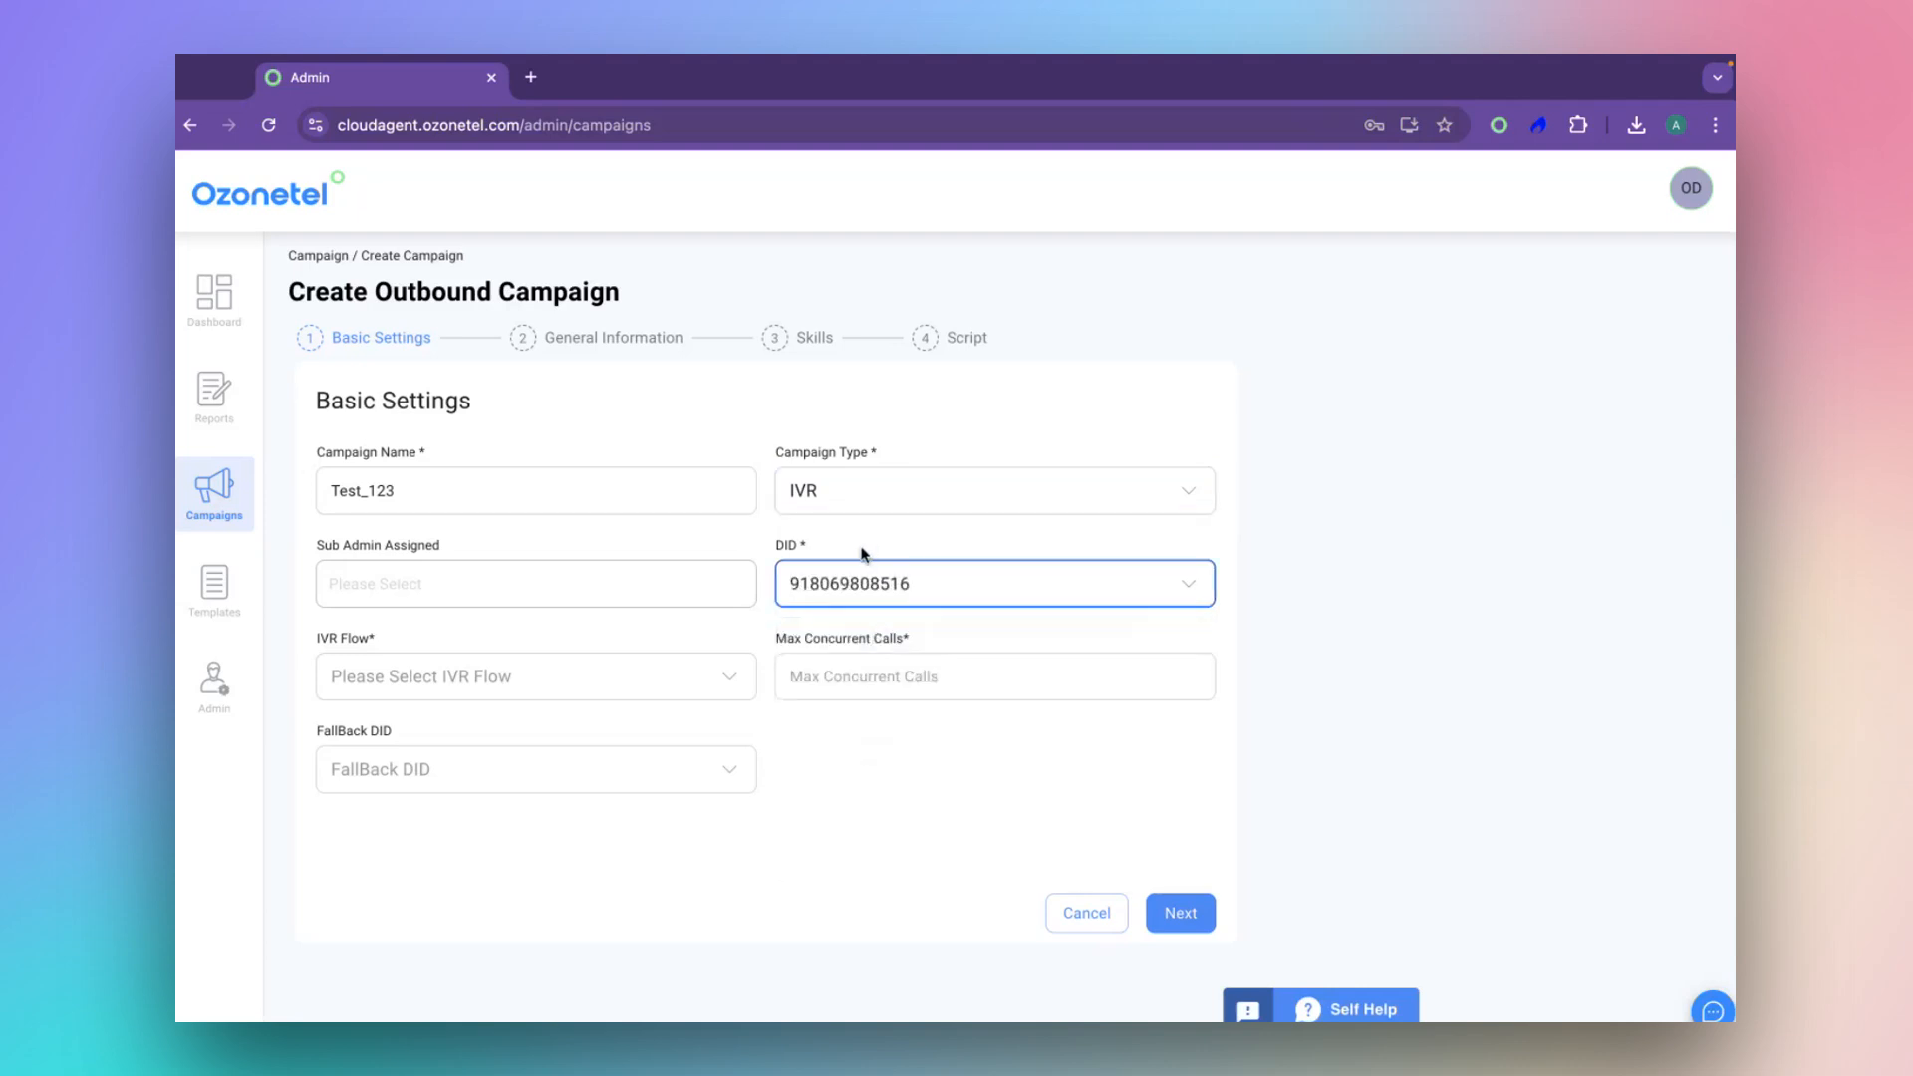
pyautogui.click(631, 686)
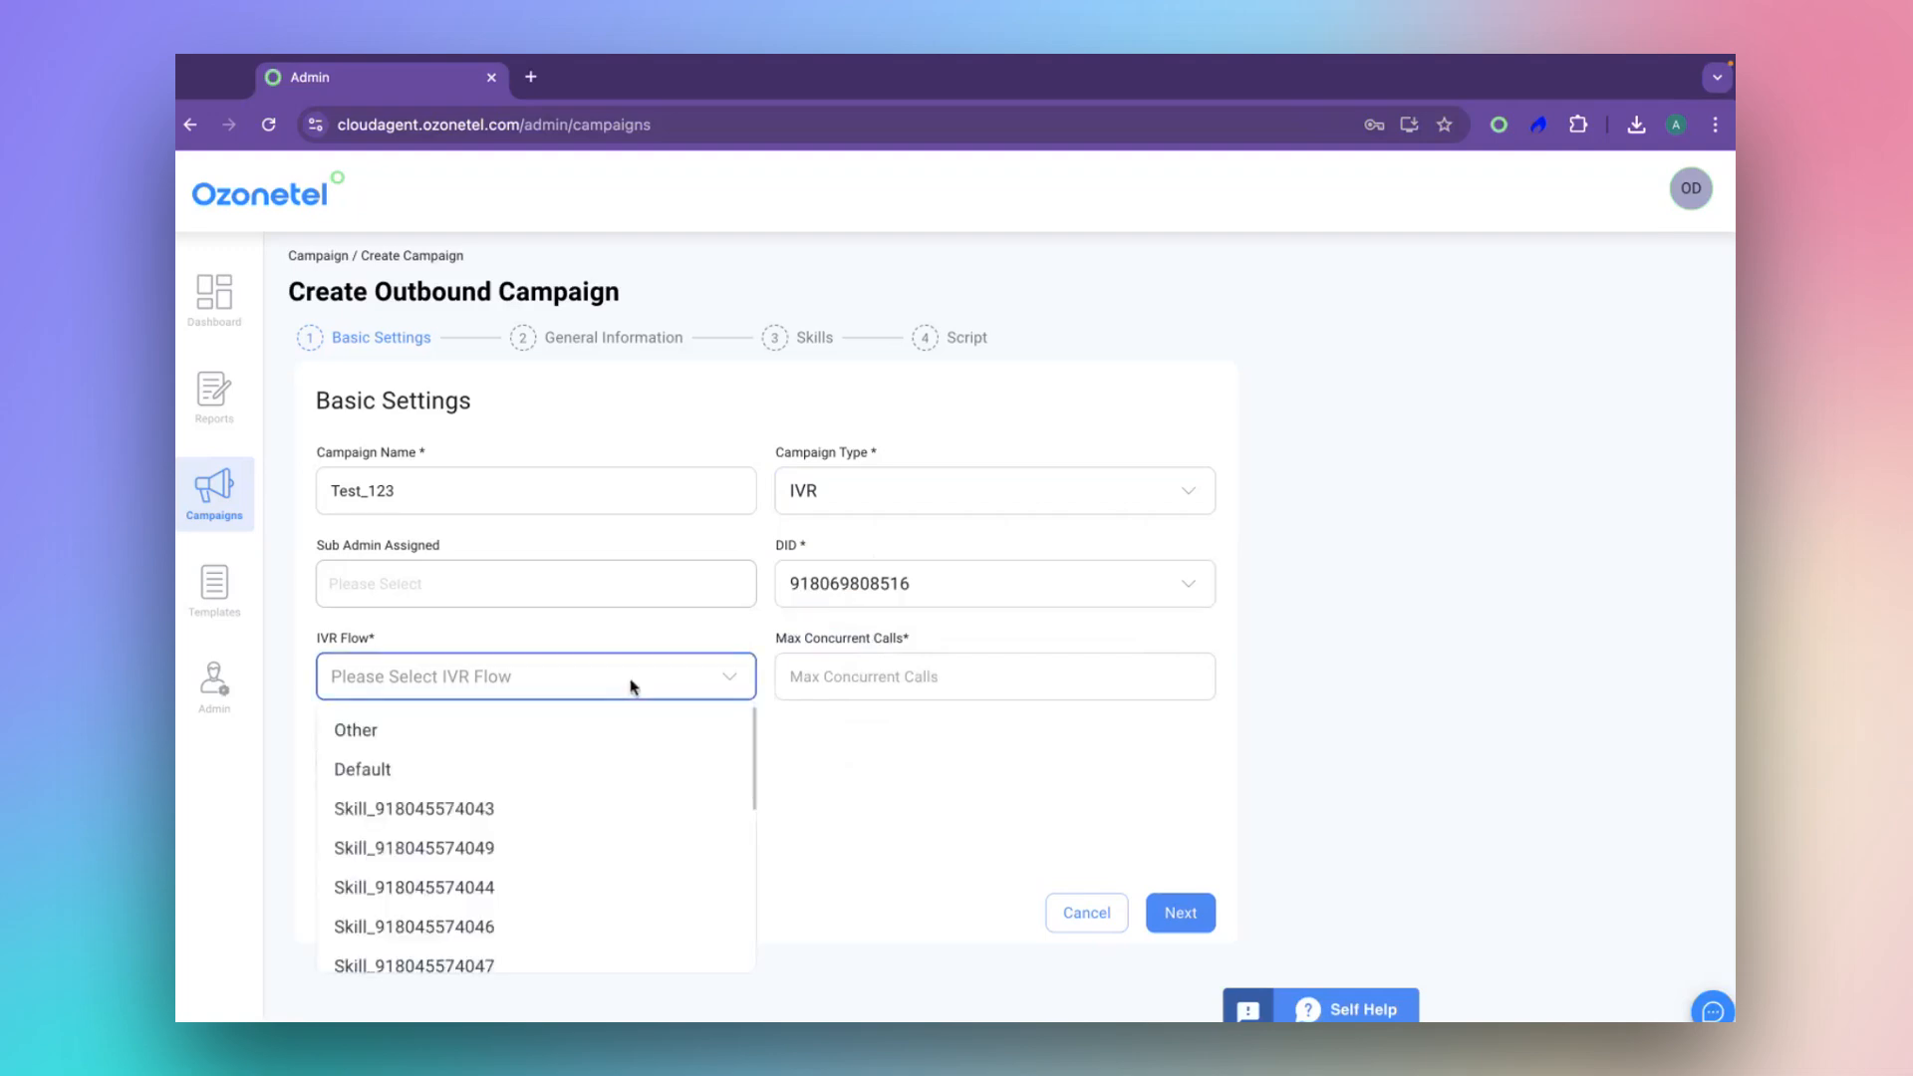
pyautogui.click(213, 685)
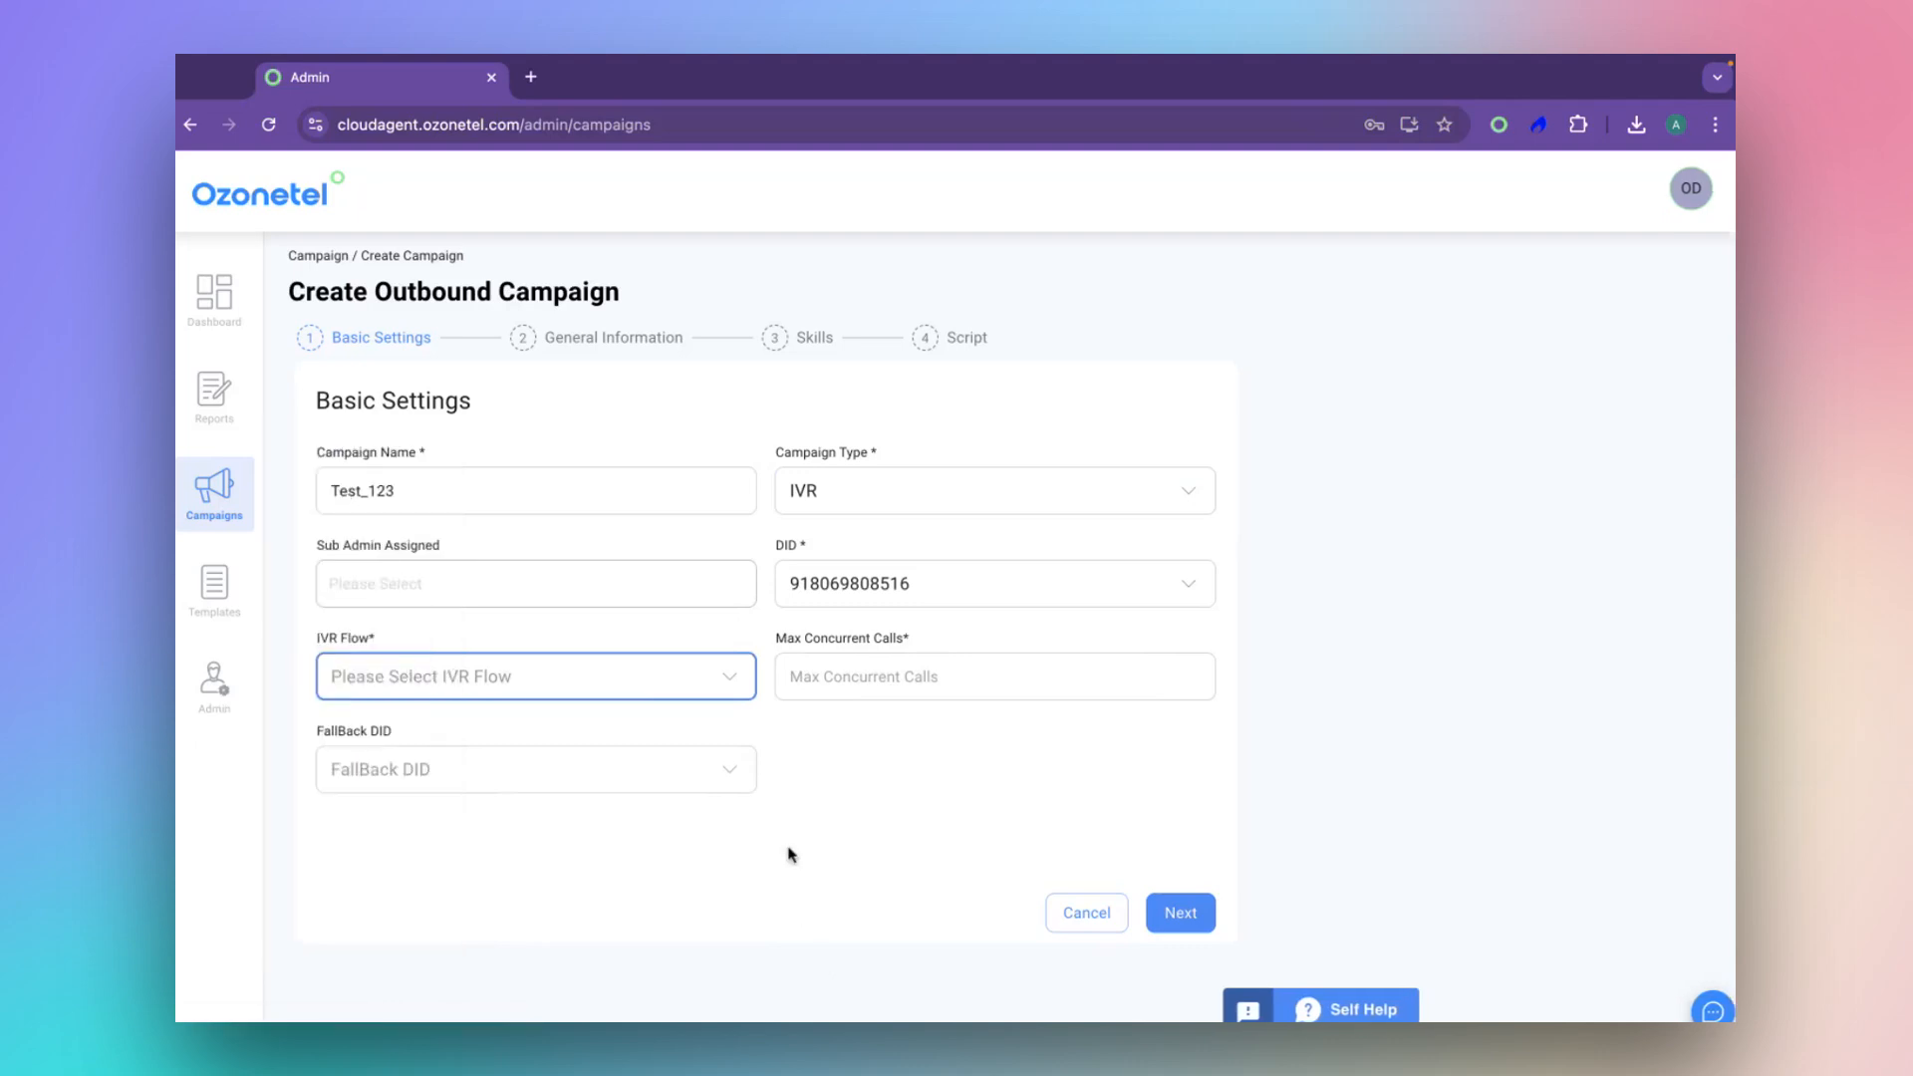
pyautogui.click(672, 669)
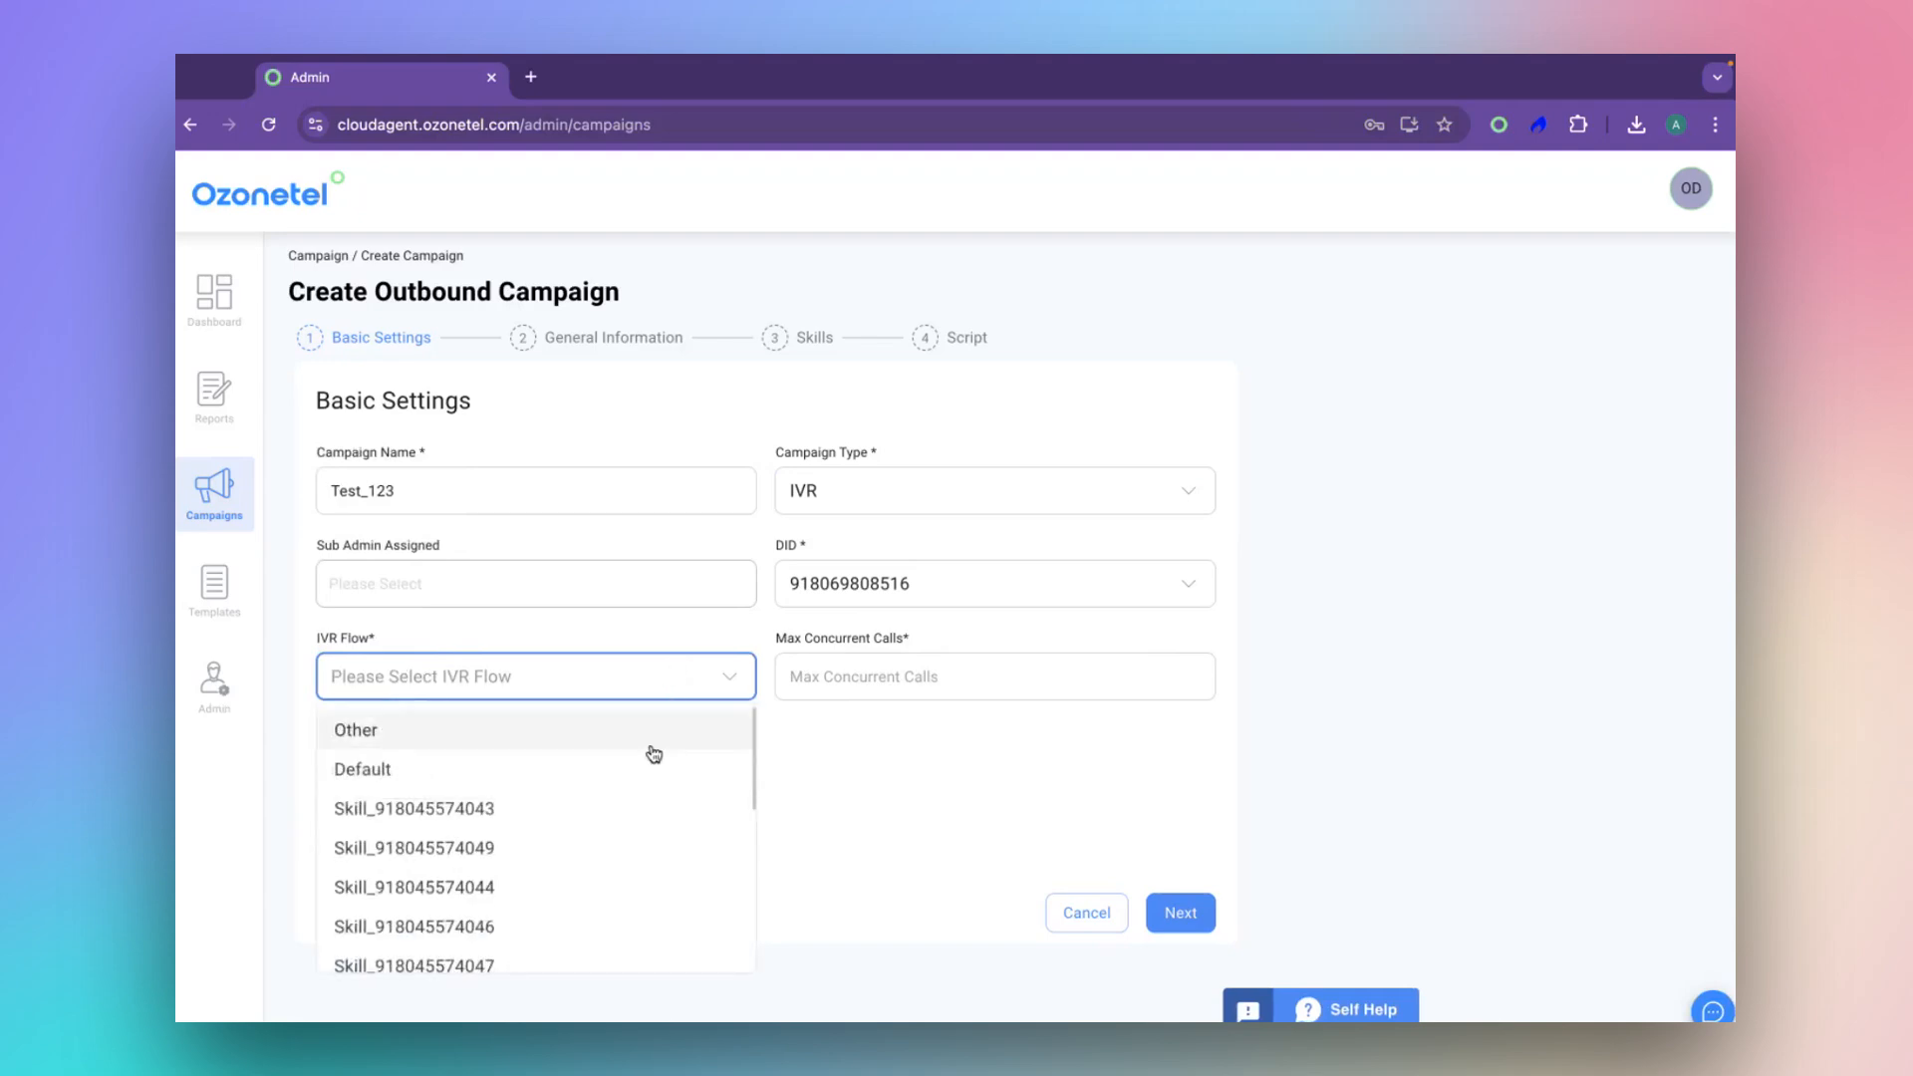
pyautogui.click(658, 768)
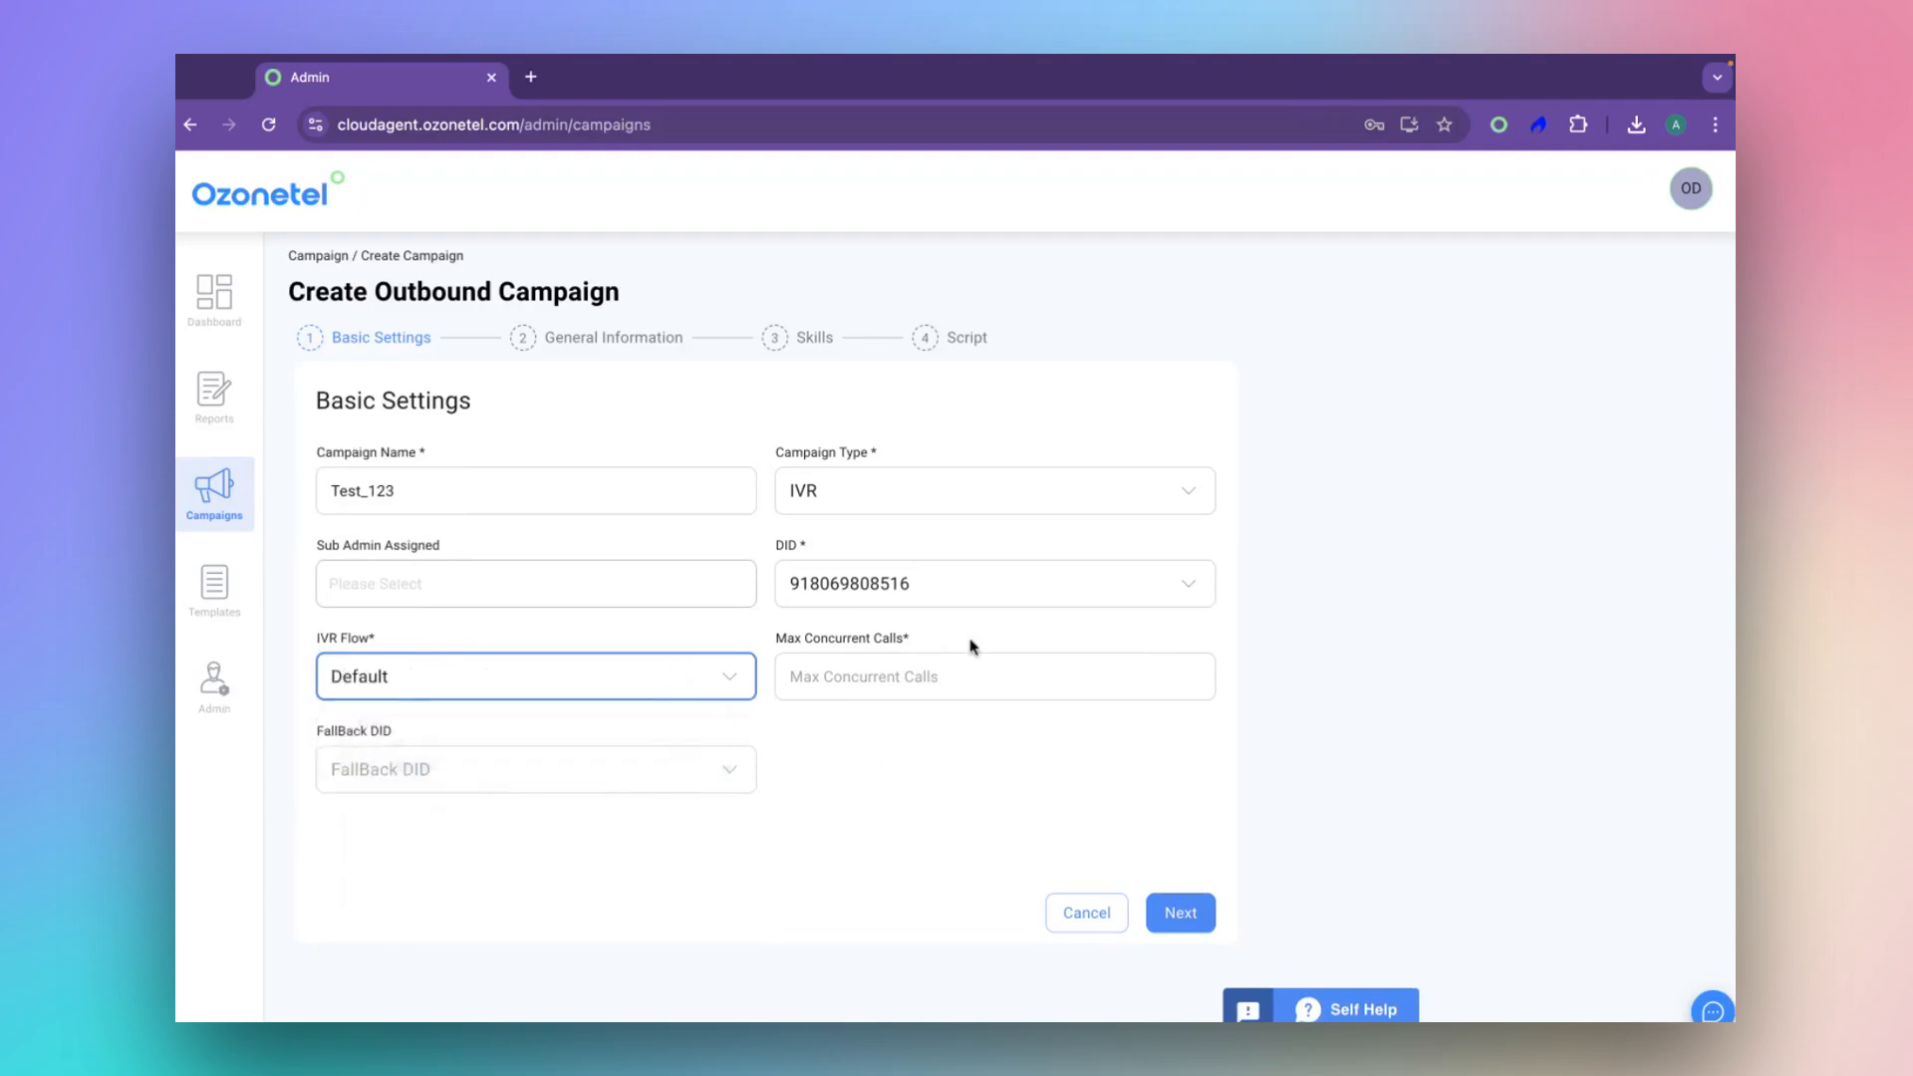
# Set the maximum concurrent calls to 10 and proceed to the General Information stage.
pyautogui.click(960, 674)
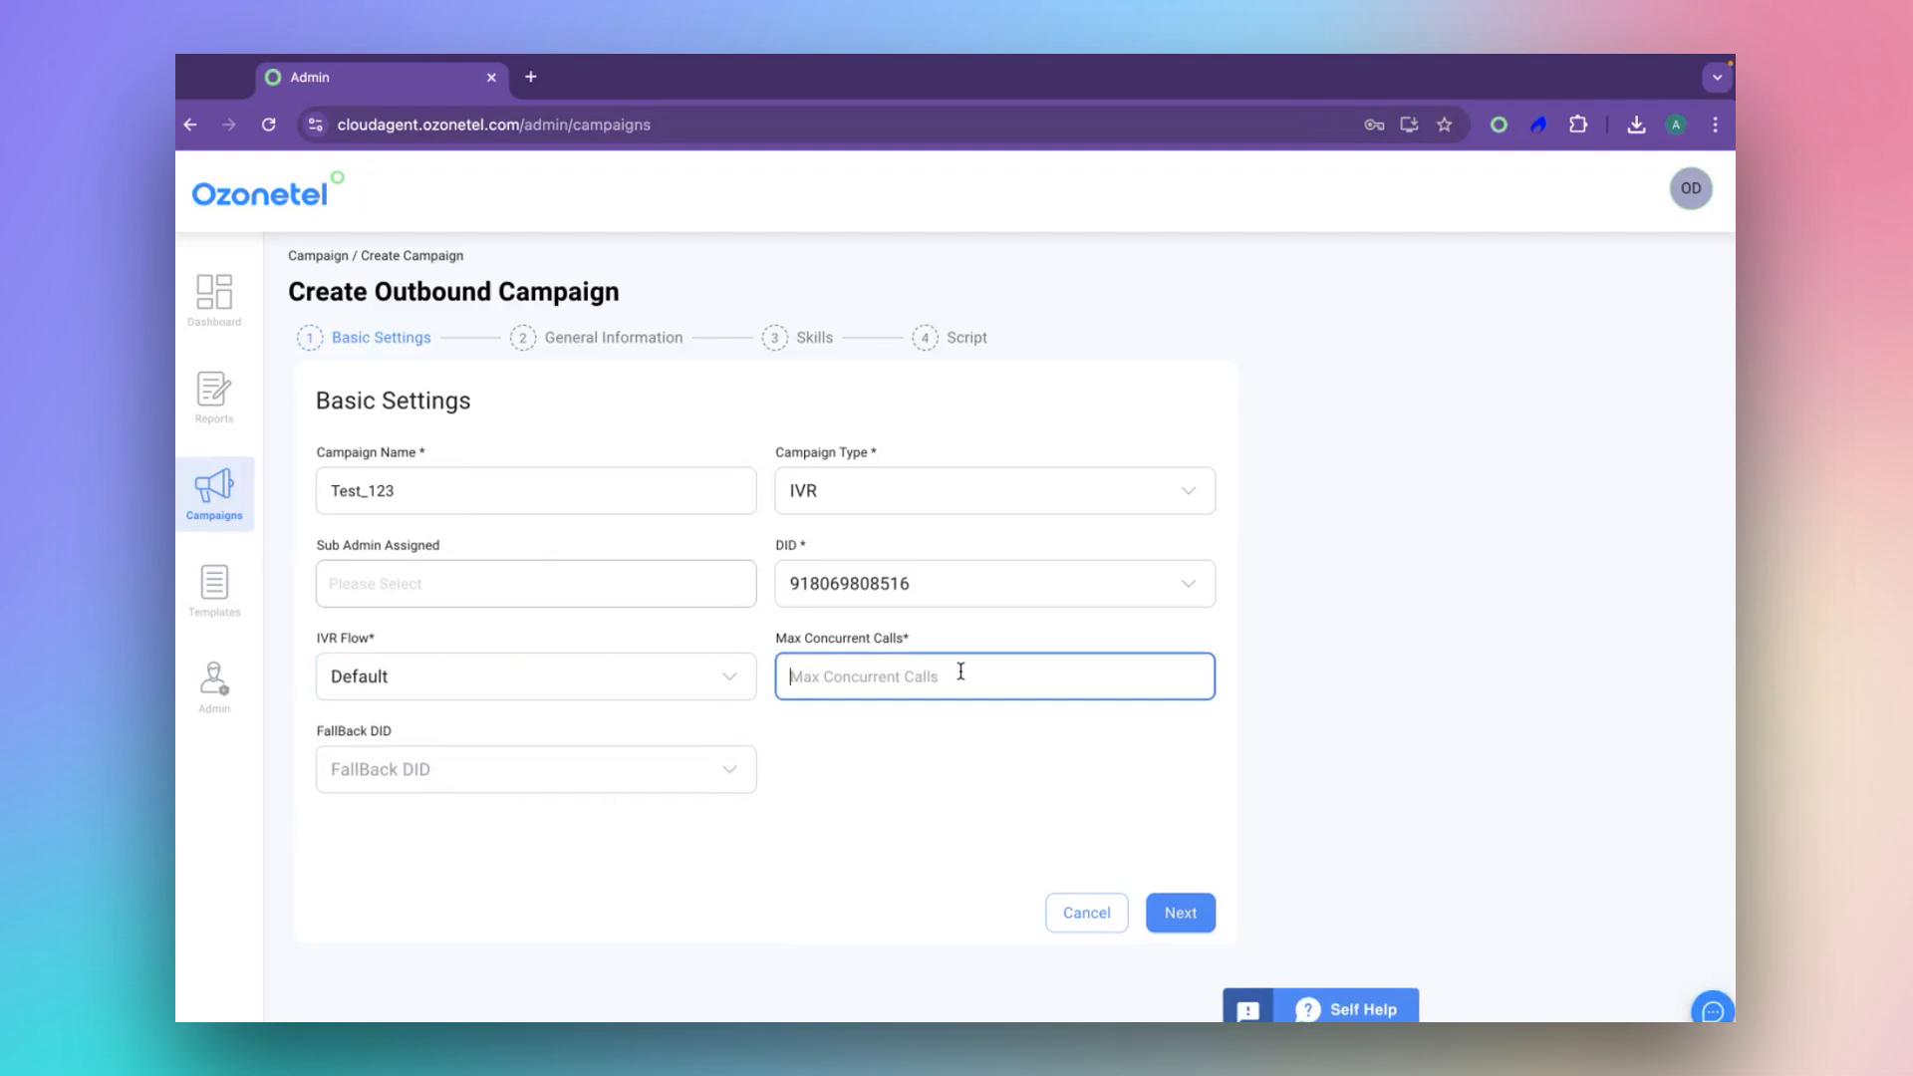
pyautogui.write('10')
pyautogui.click(1165, 912)
# Set the campaign's wrapup time to 1 second.
pyautogui.scroll(-2, 789, 664)
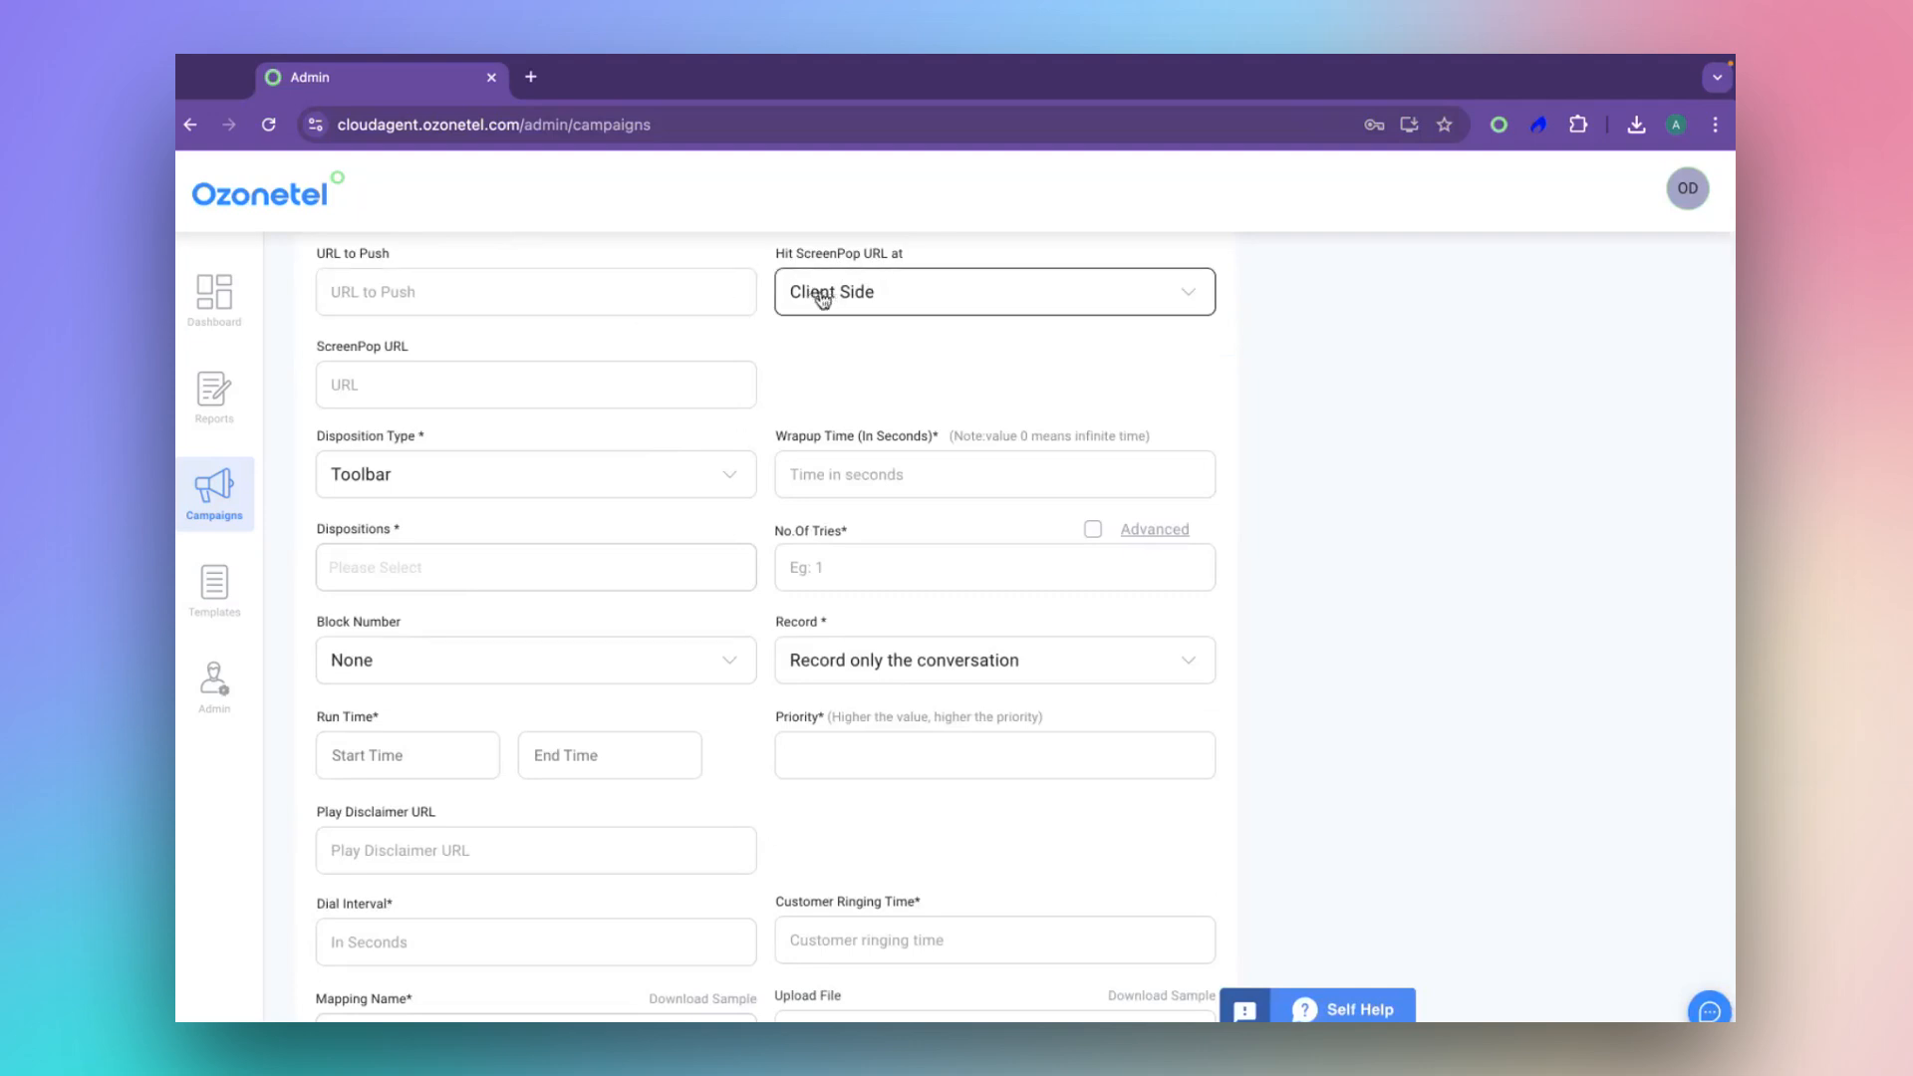
pyautogui.scroll(-3, 784, 359)
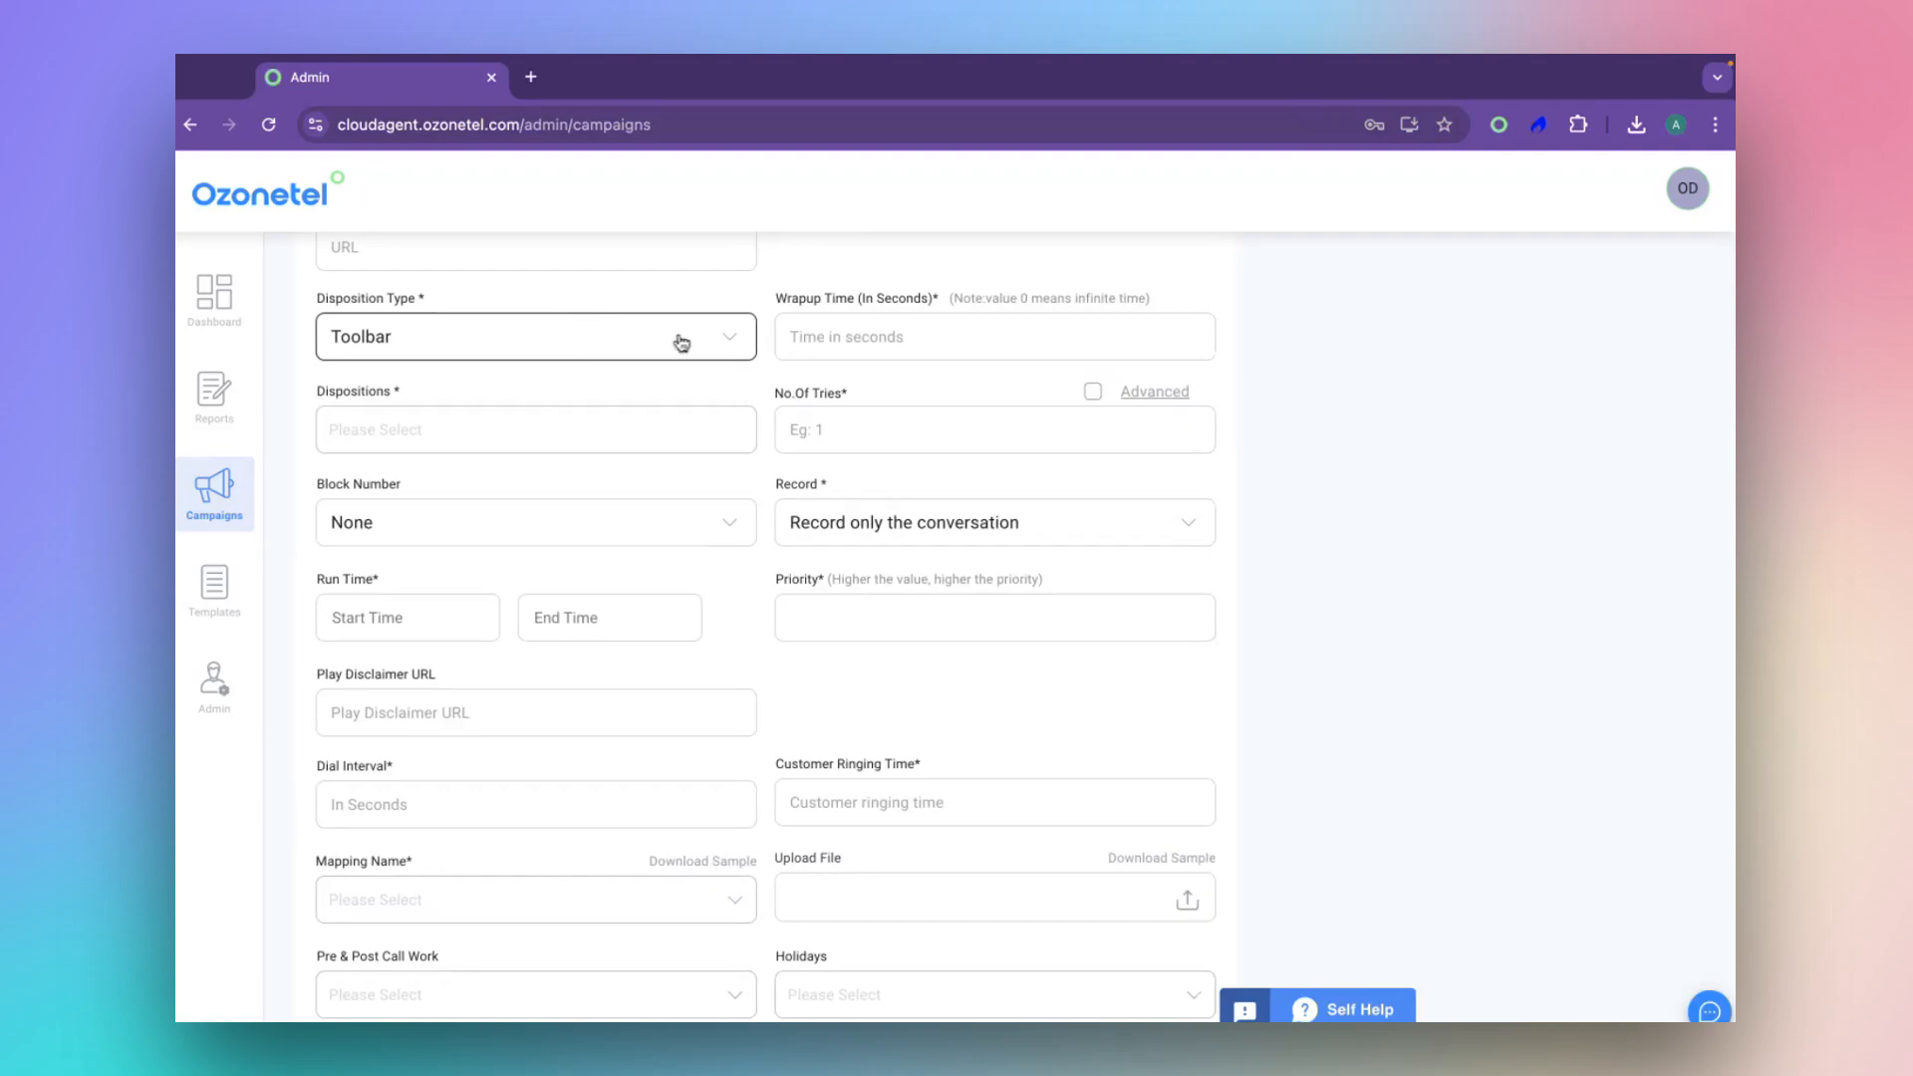
pyautogui.click(840, 330)
pyautogui.write('12')
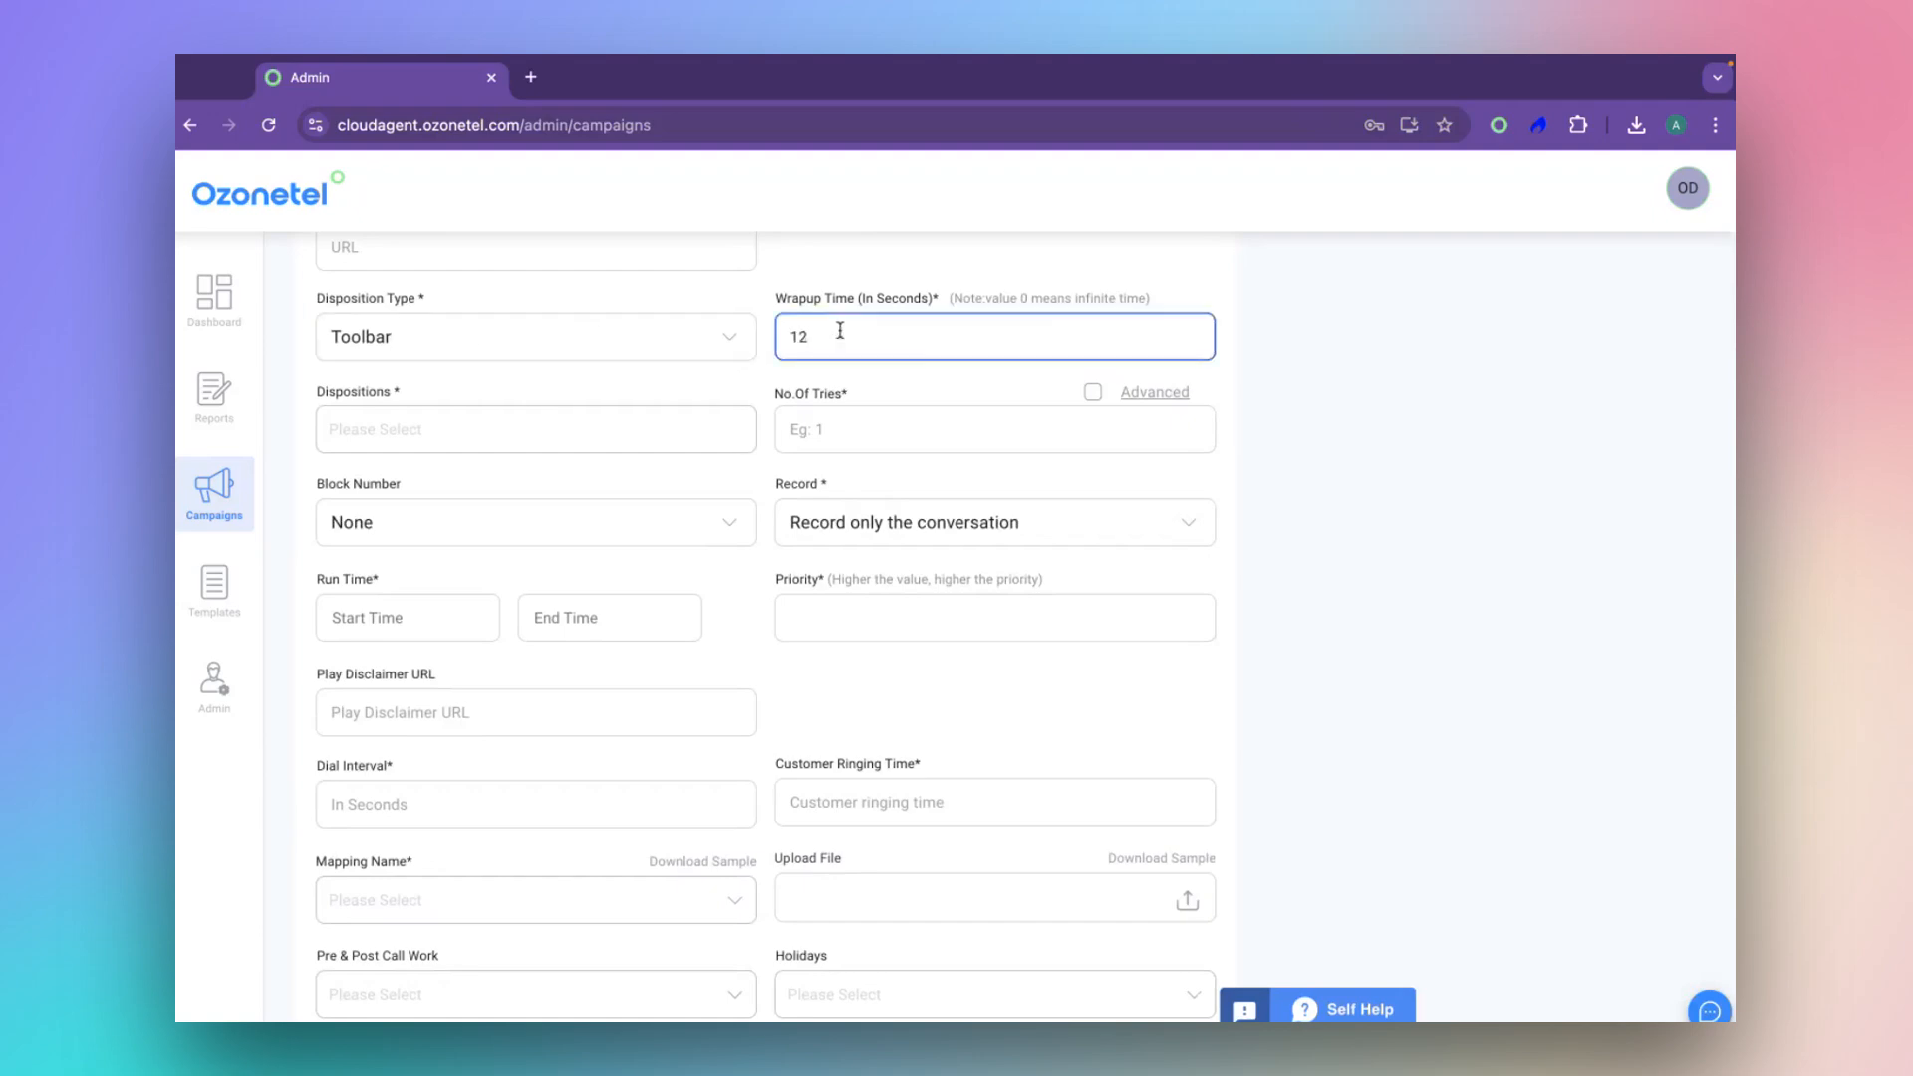
pyautogui.press('BackSpace')
pyautogui.press('BackSpace')
pyautogui.write('0')
pyautogui.press('BackSpace')
pyautogui.write('1')
# Assign all available dispositions to the campaign.
pyautogui.click(688, 416)
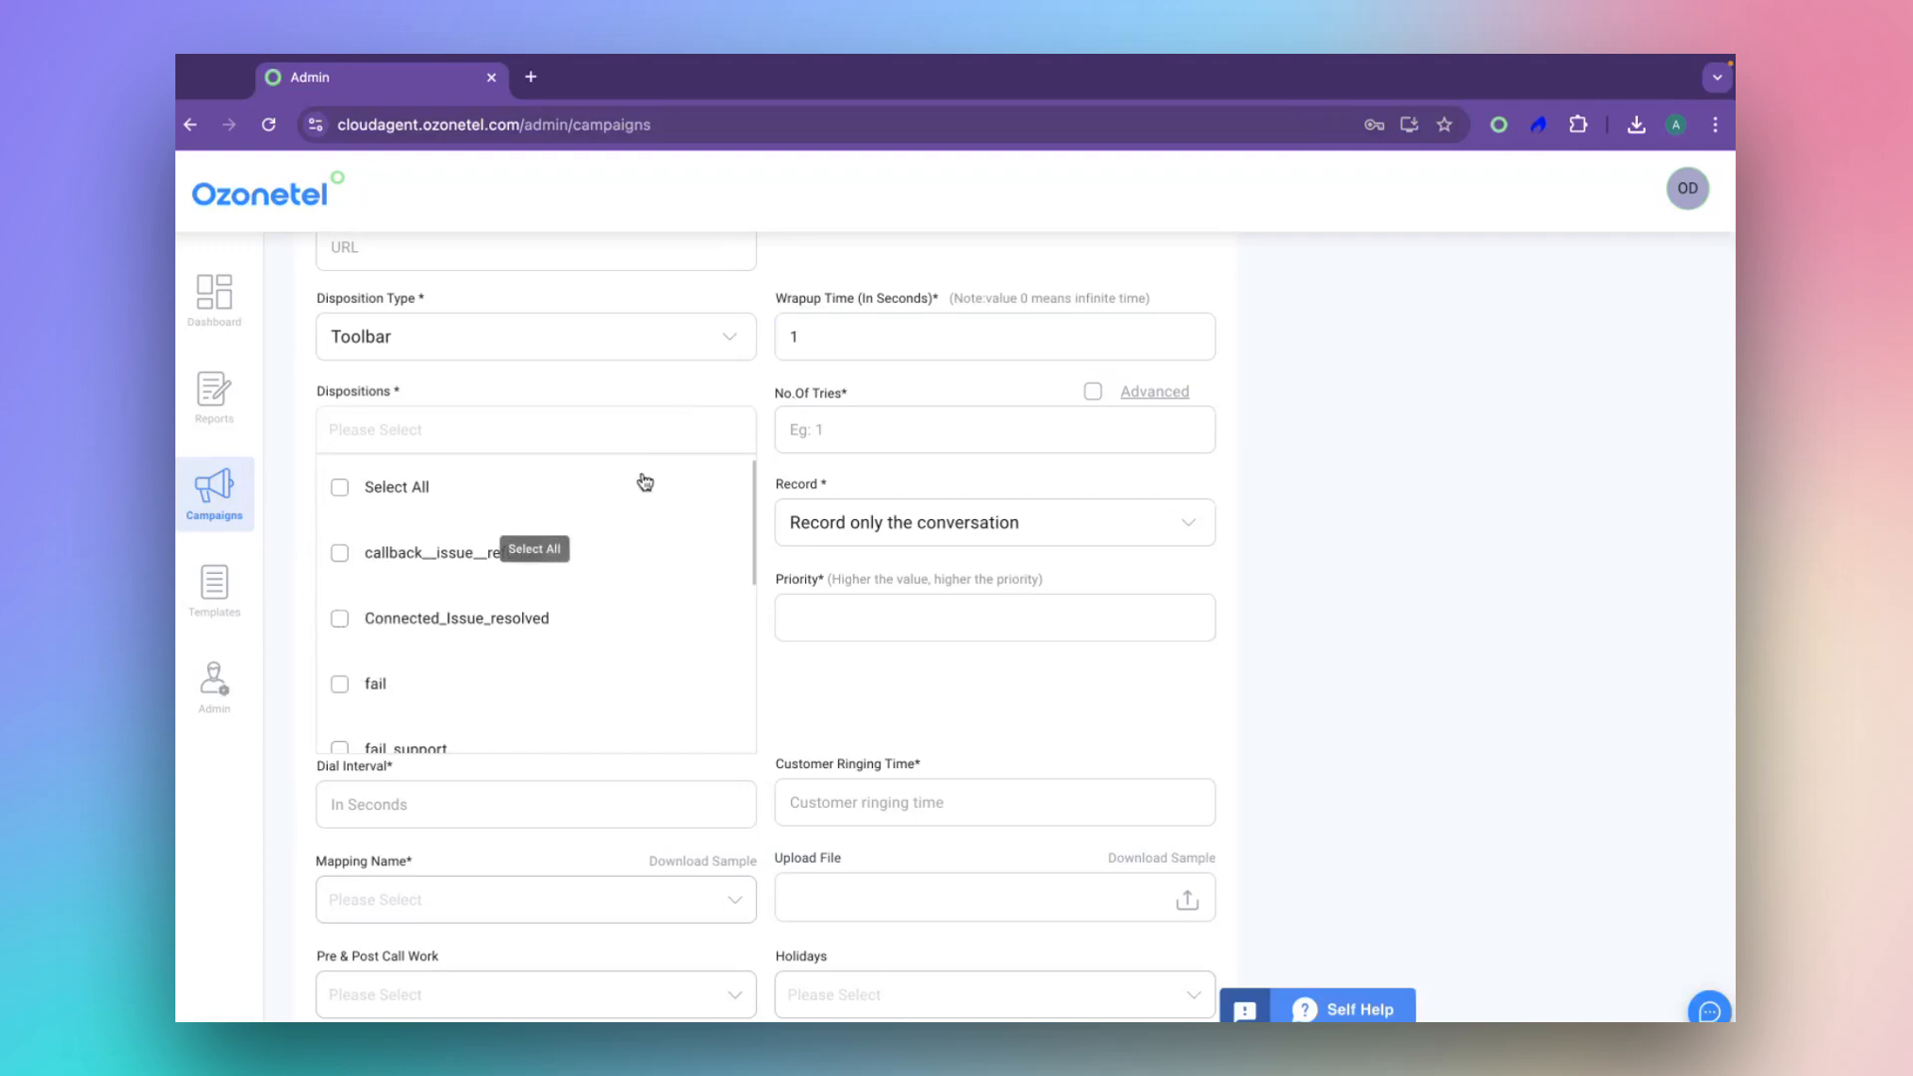
pyautogui.click(642, 480)
pyautogui.scroll(-2, 619, 440)
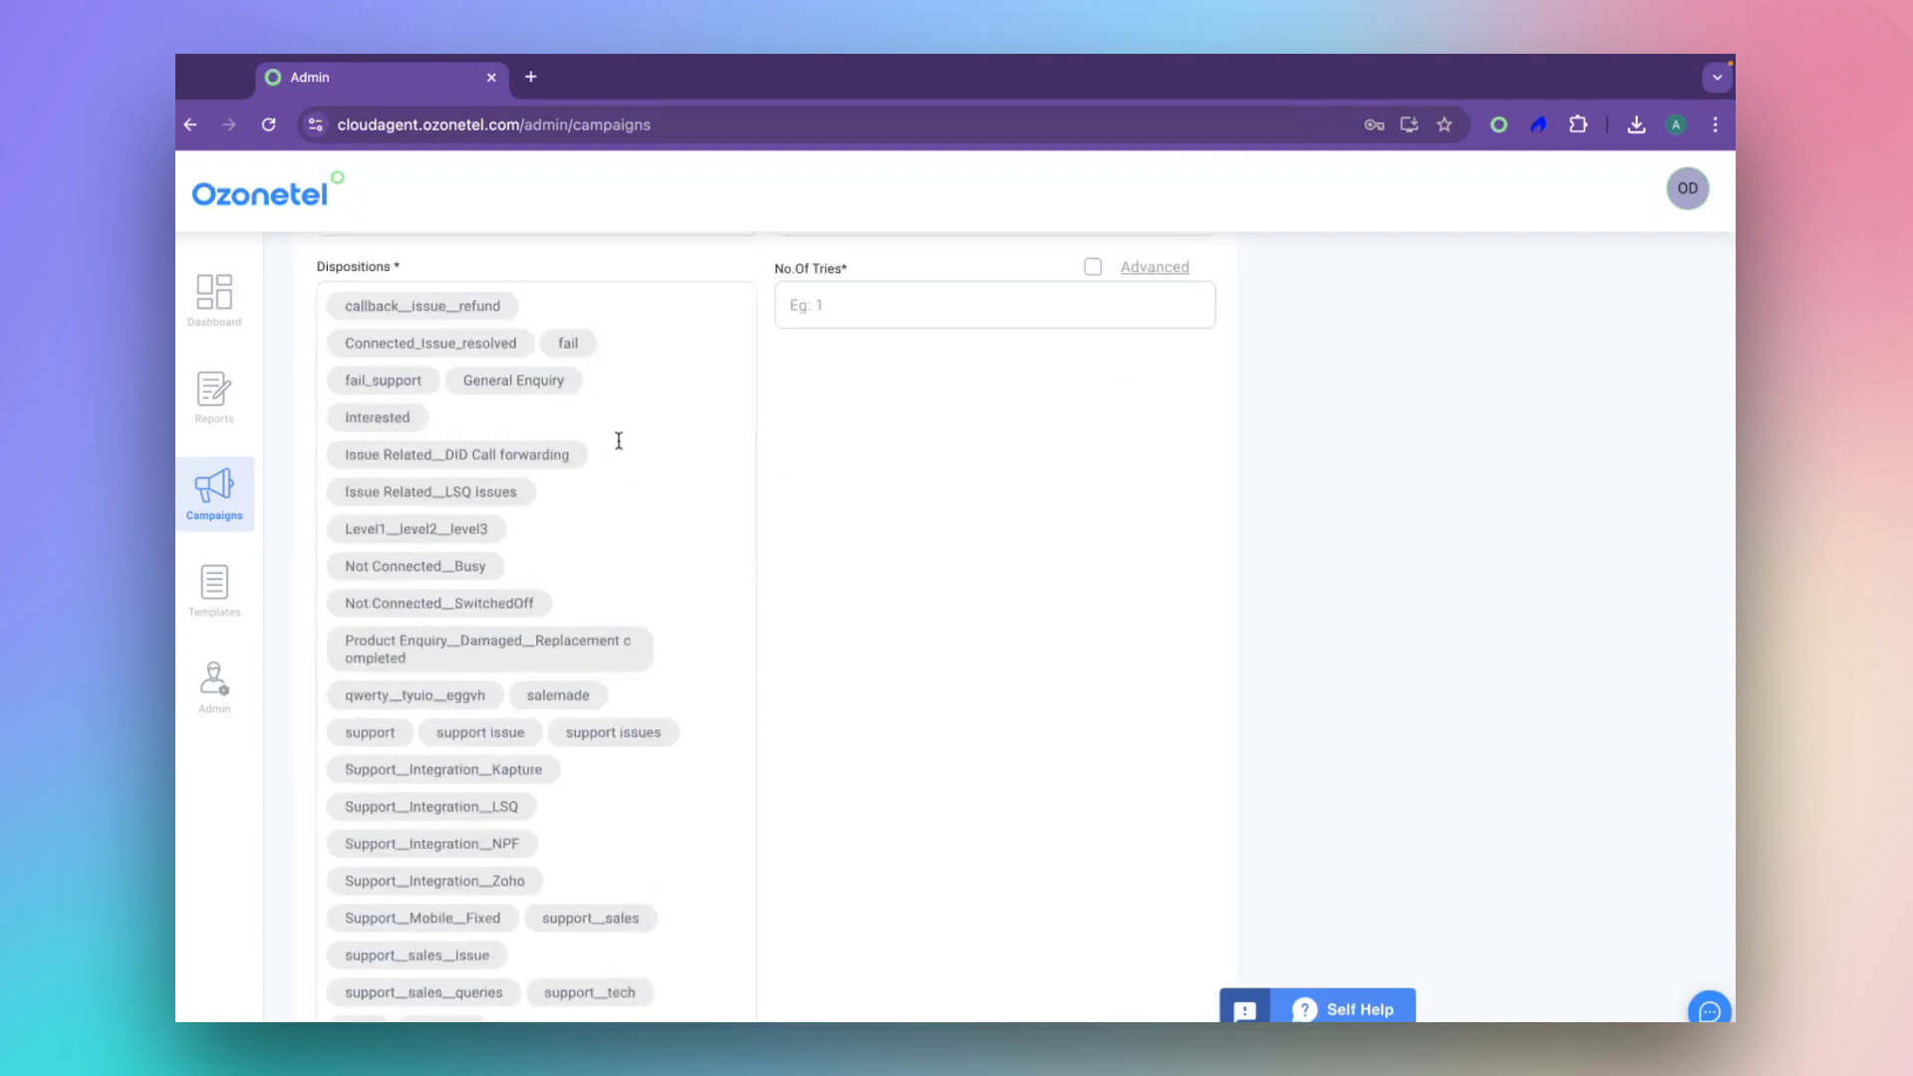
pyautogui.click(1067, 526)
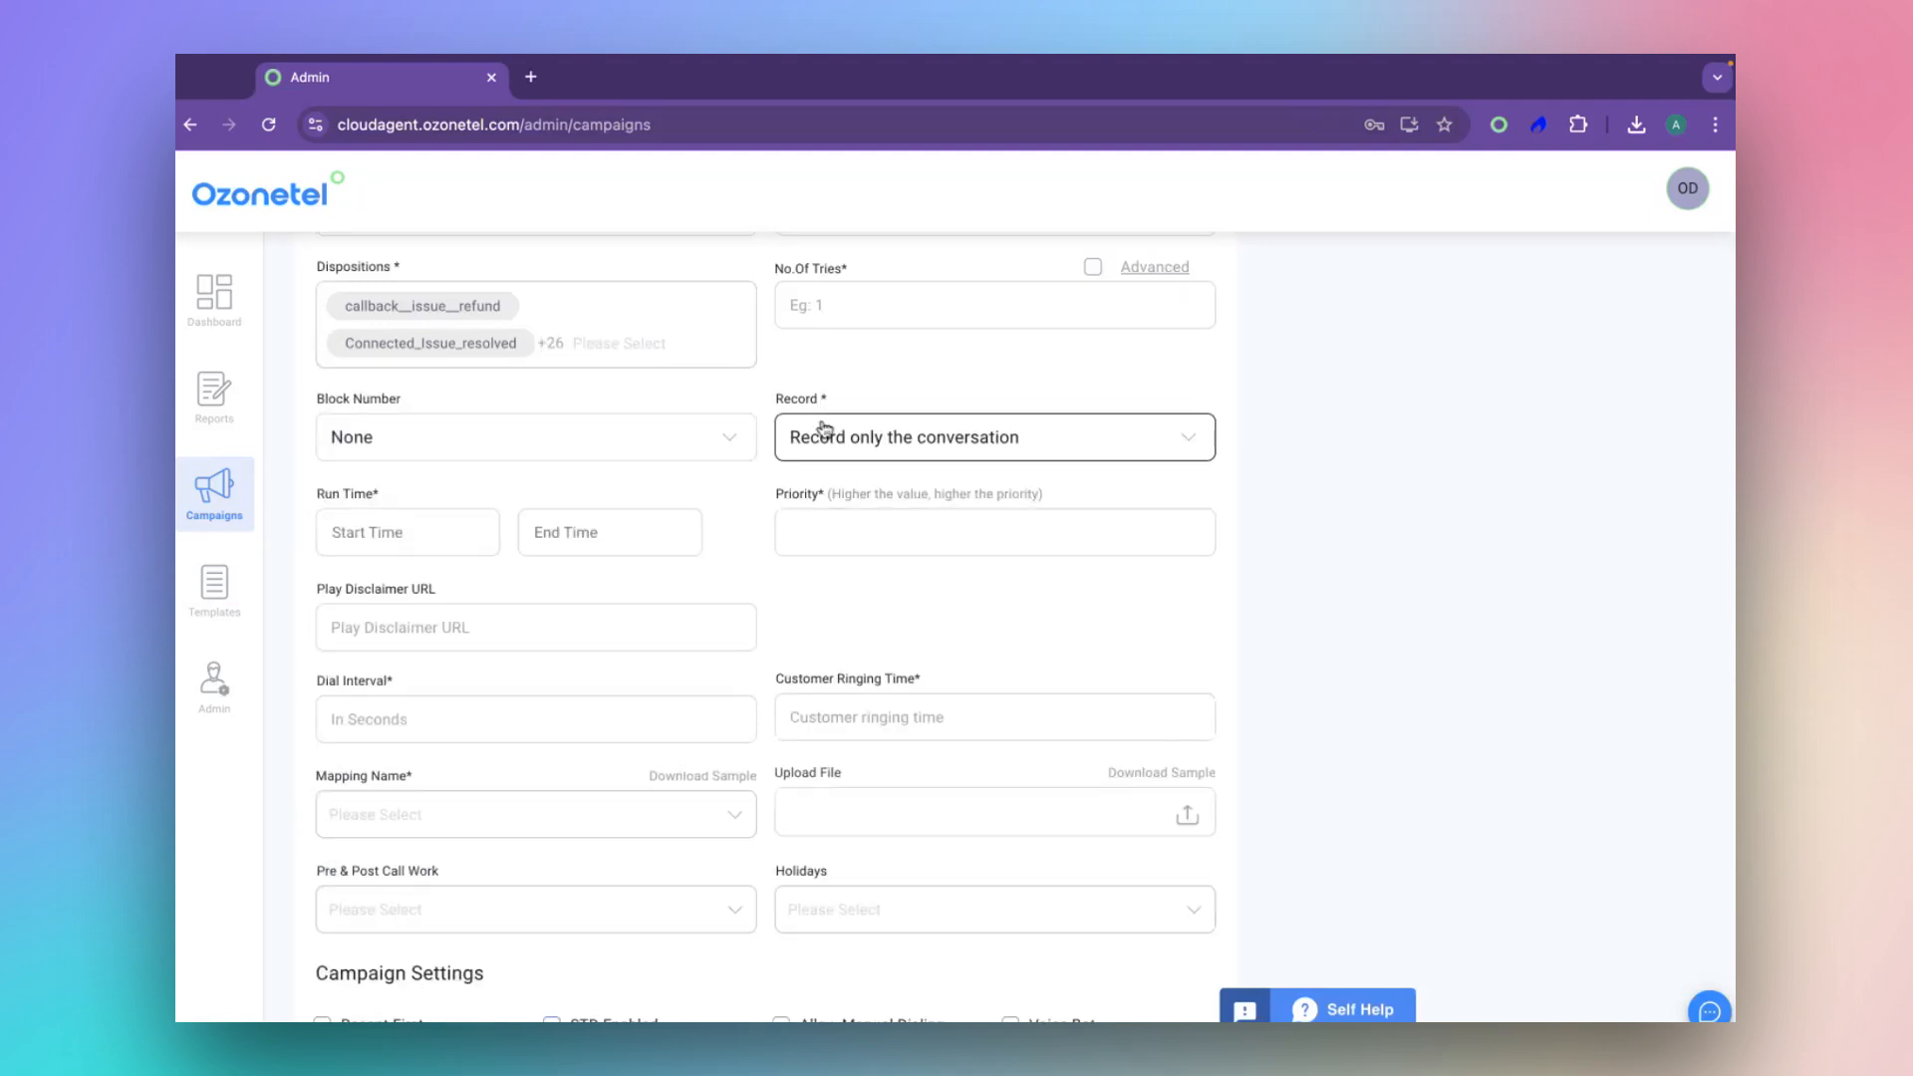
# Set the campaign's number of tries to 3.
pyautogui.scroll(1, 818, 459)
pyautogui.scroll(2, 819, 463)
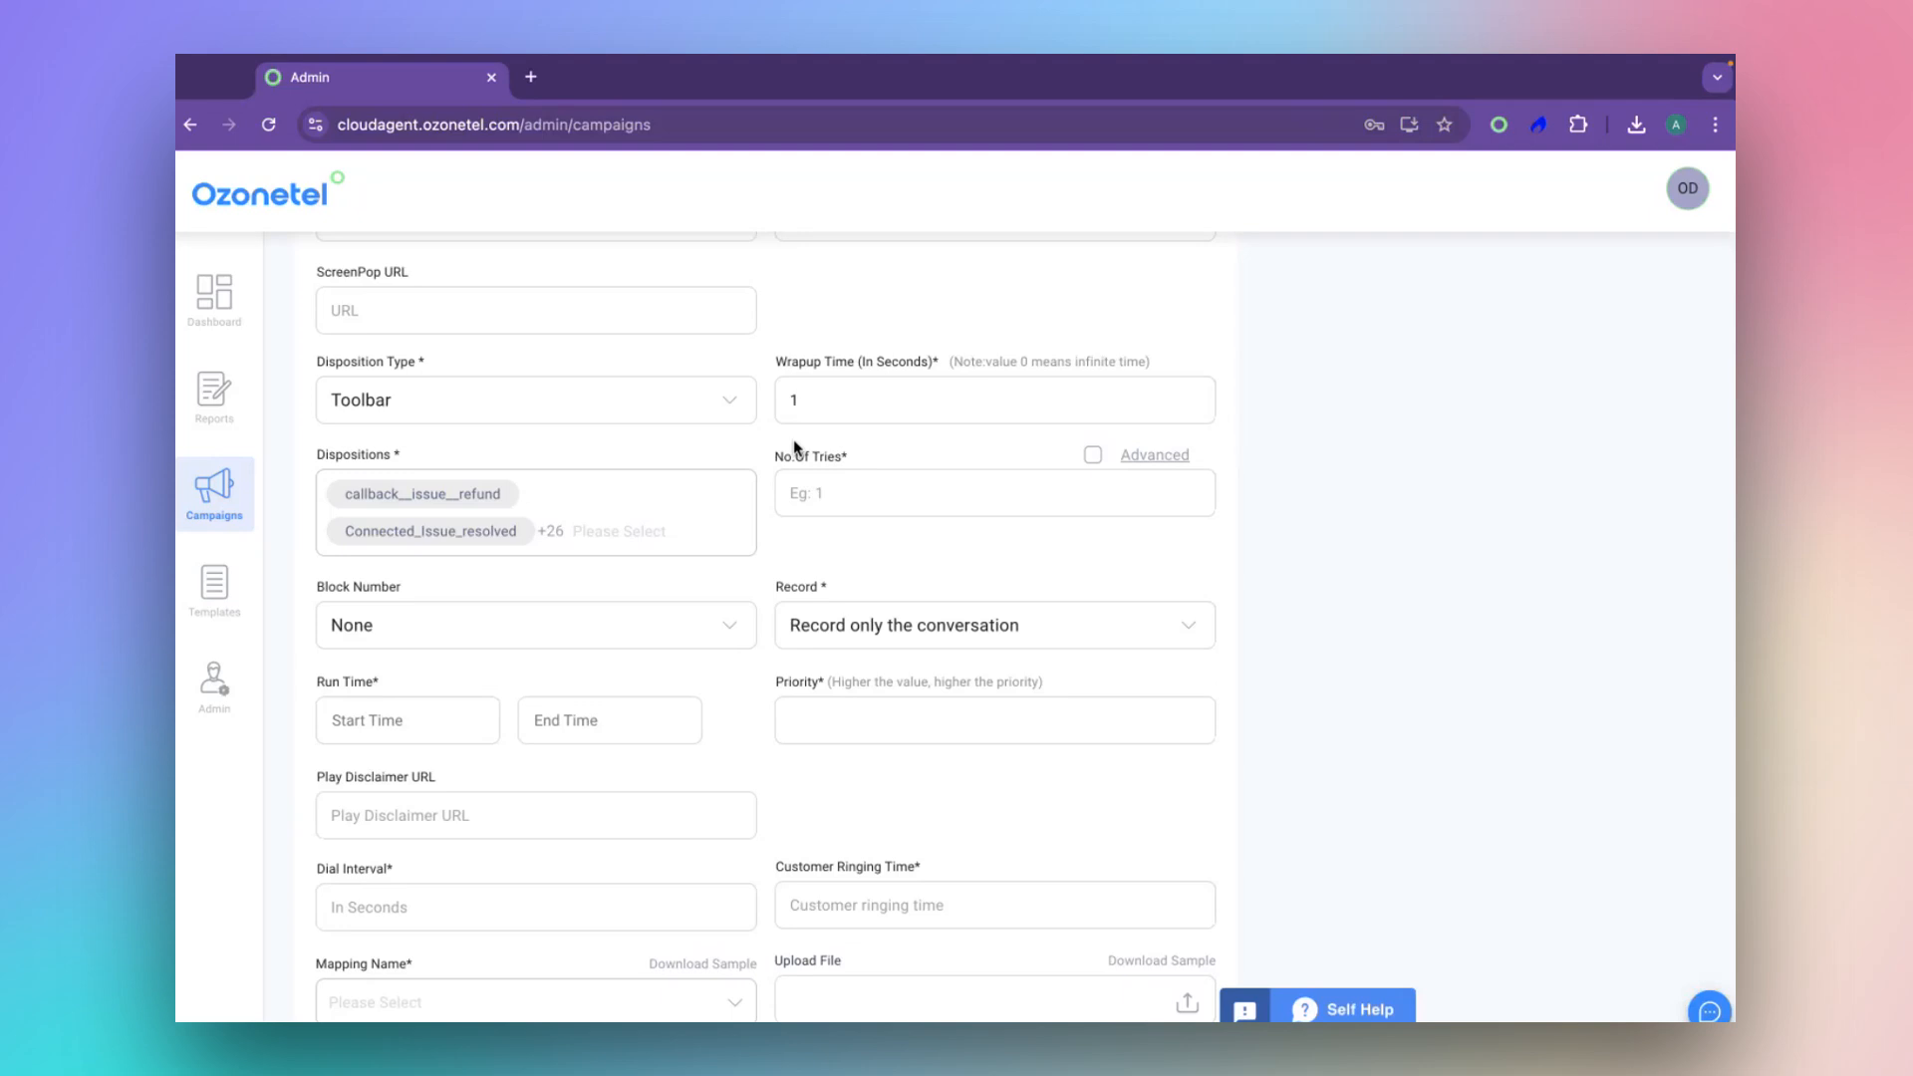
pyautogui.click(817, 493)
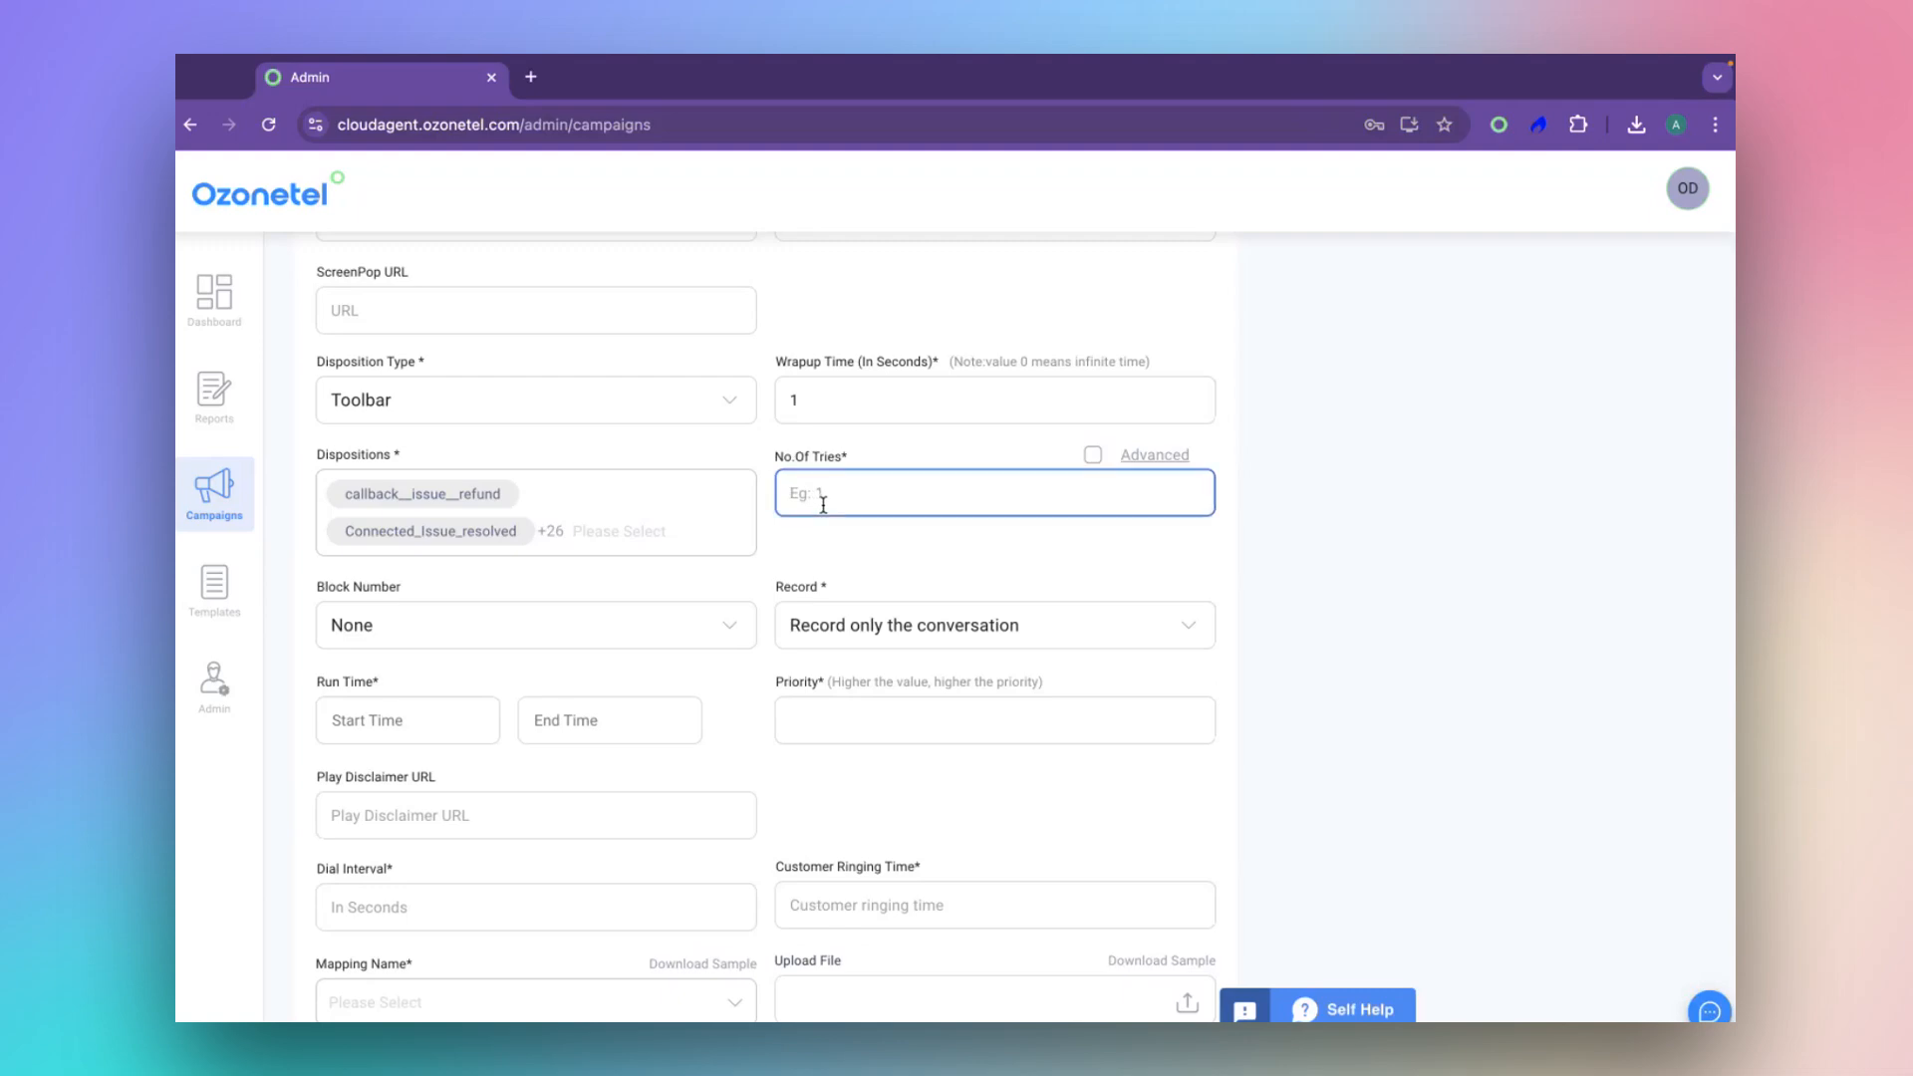
pyautogui.write('1')
pyautogui.press('BackSpace')
pyautogui.write('3')
pyautogui.moveTo(824, 496); pyautogui.dragTo(751, 492)
# Try the Block option for Block Number, restore it to None, and view the call recording options.
pyautogui.scroll(-3, 824, 578)
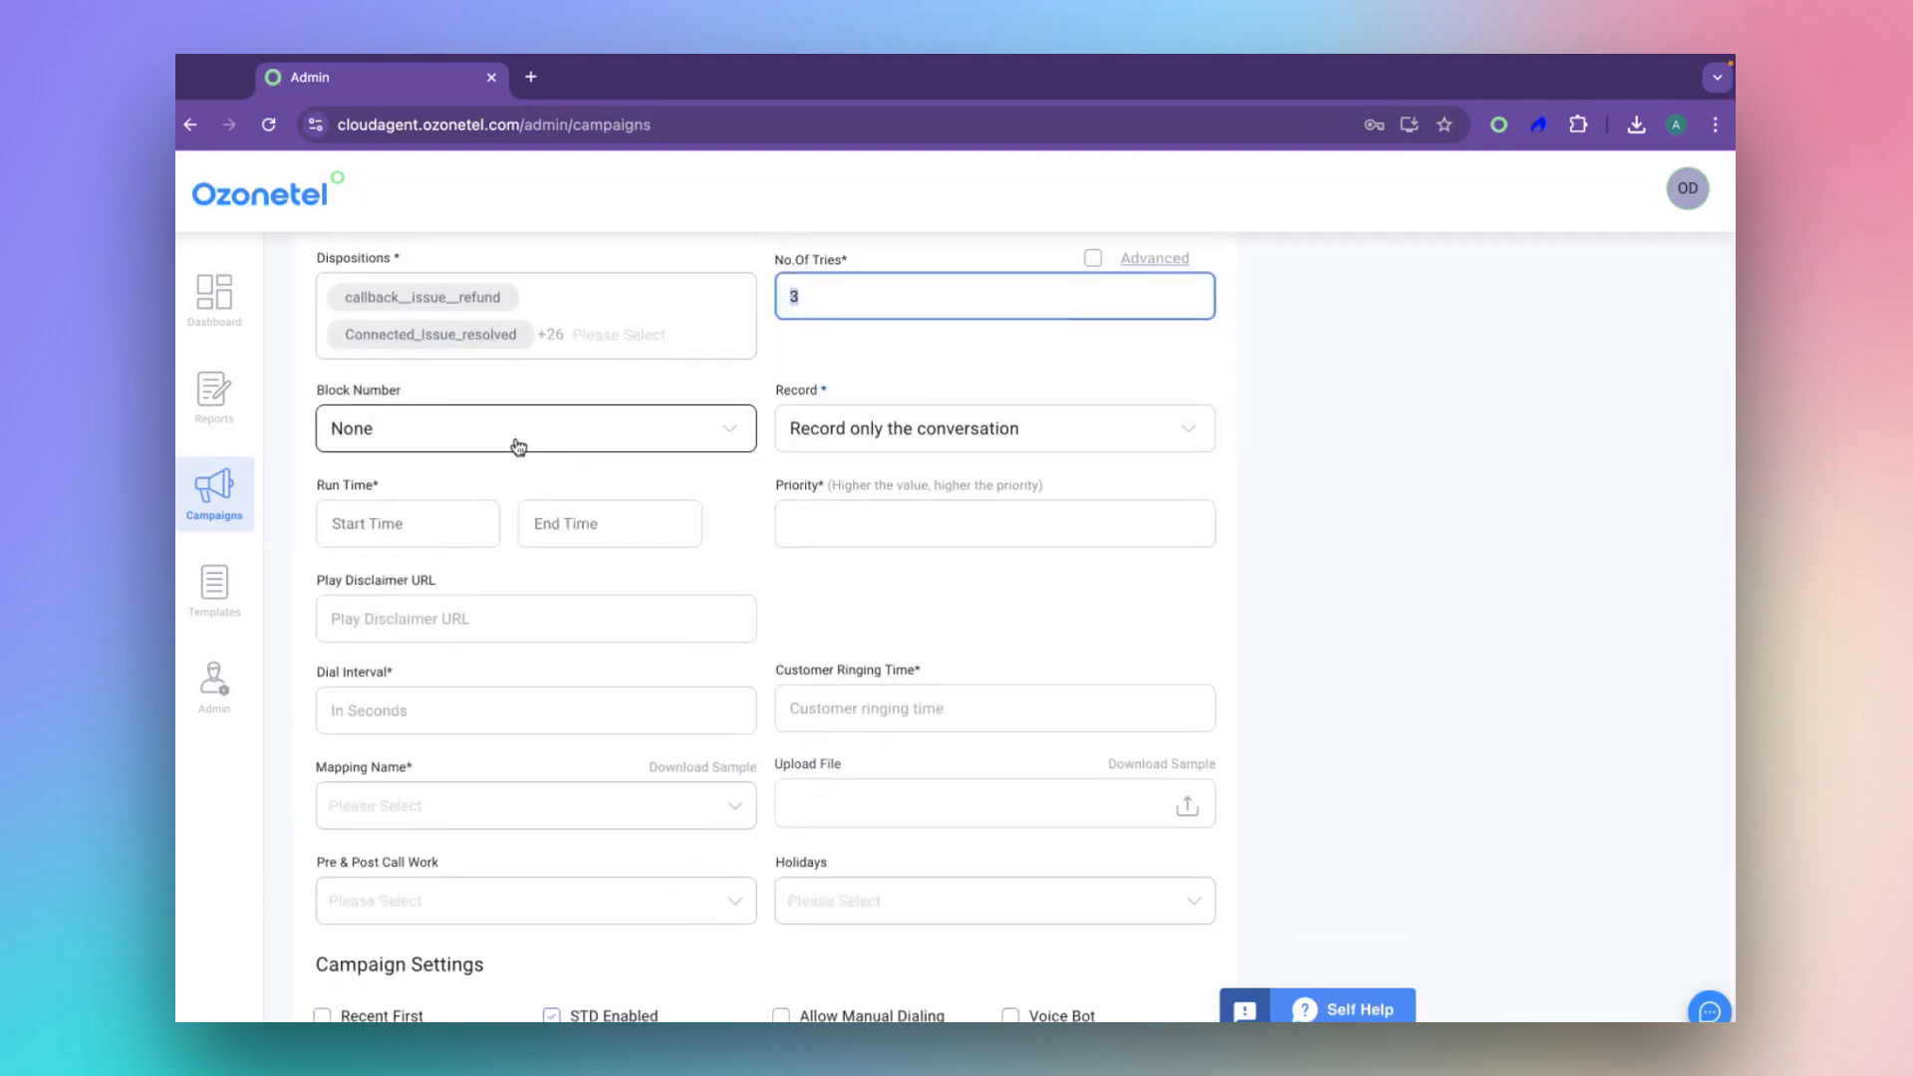
pyautogui.click(518, 445)
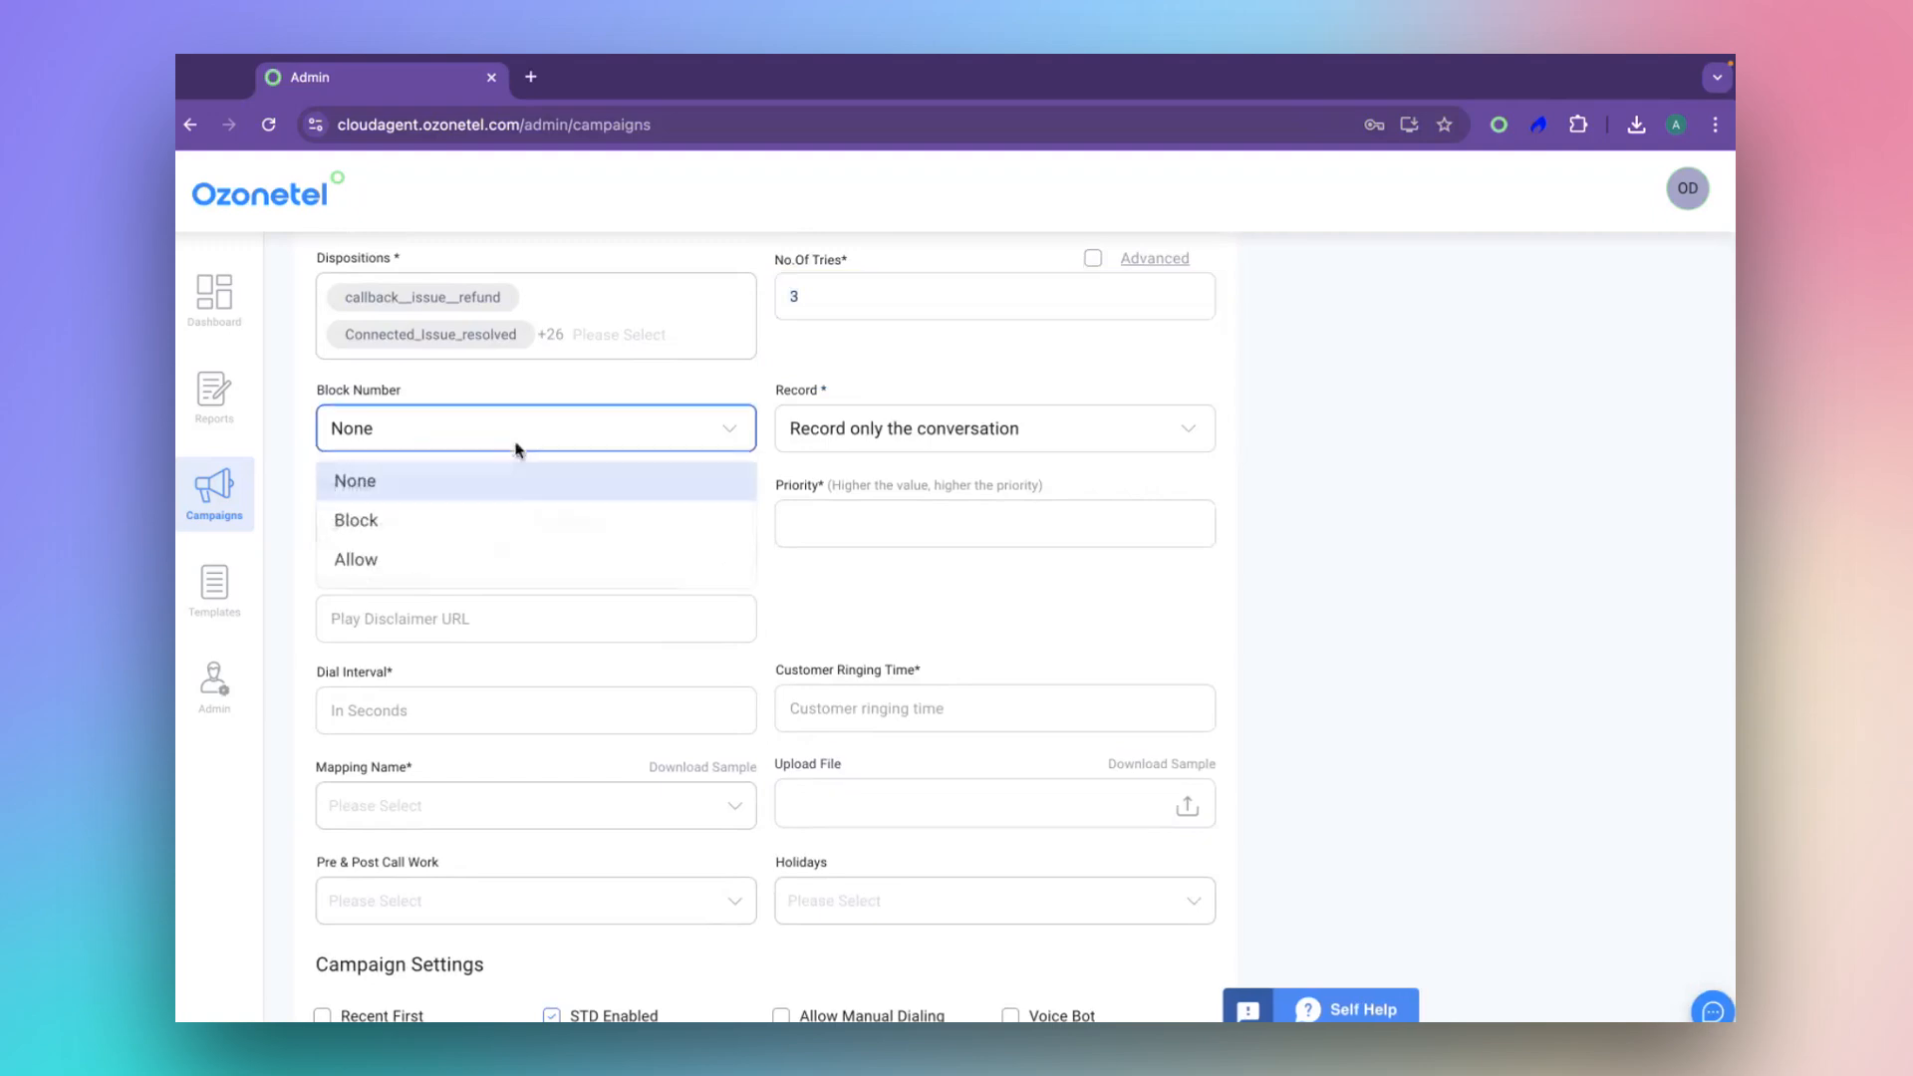
pyautogui.click(514, 518)
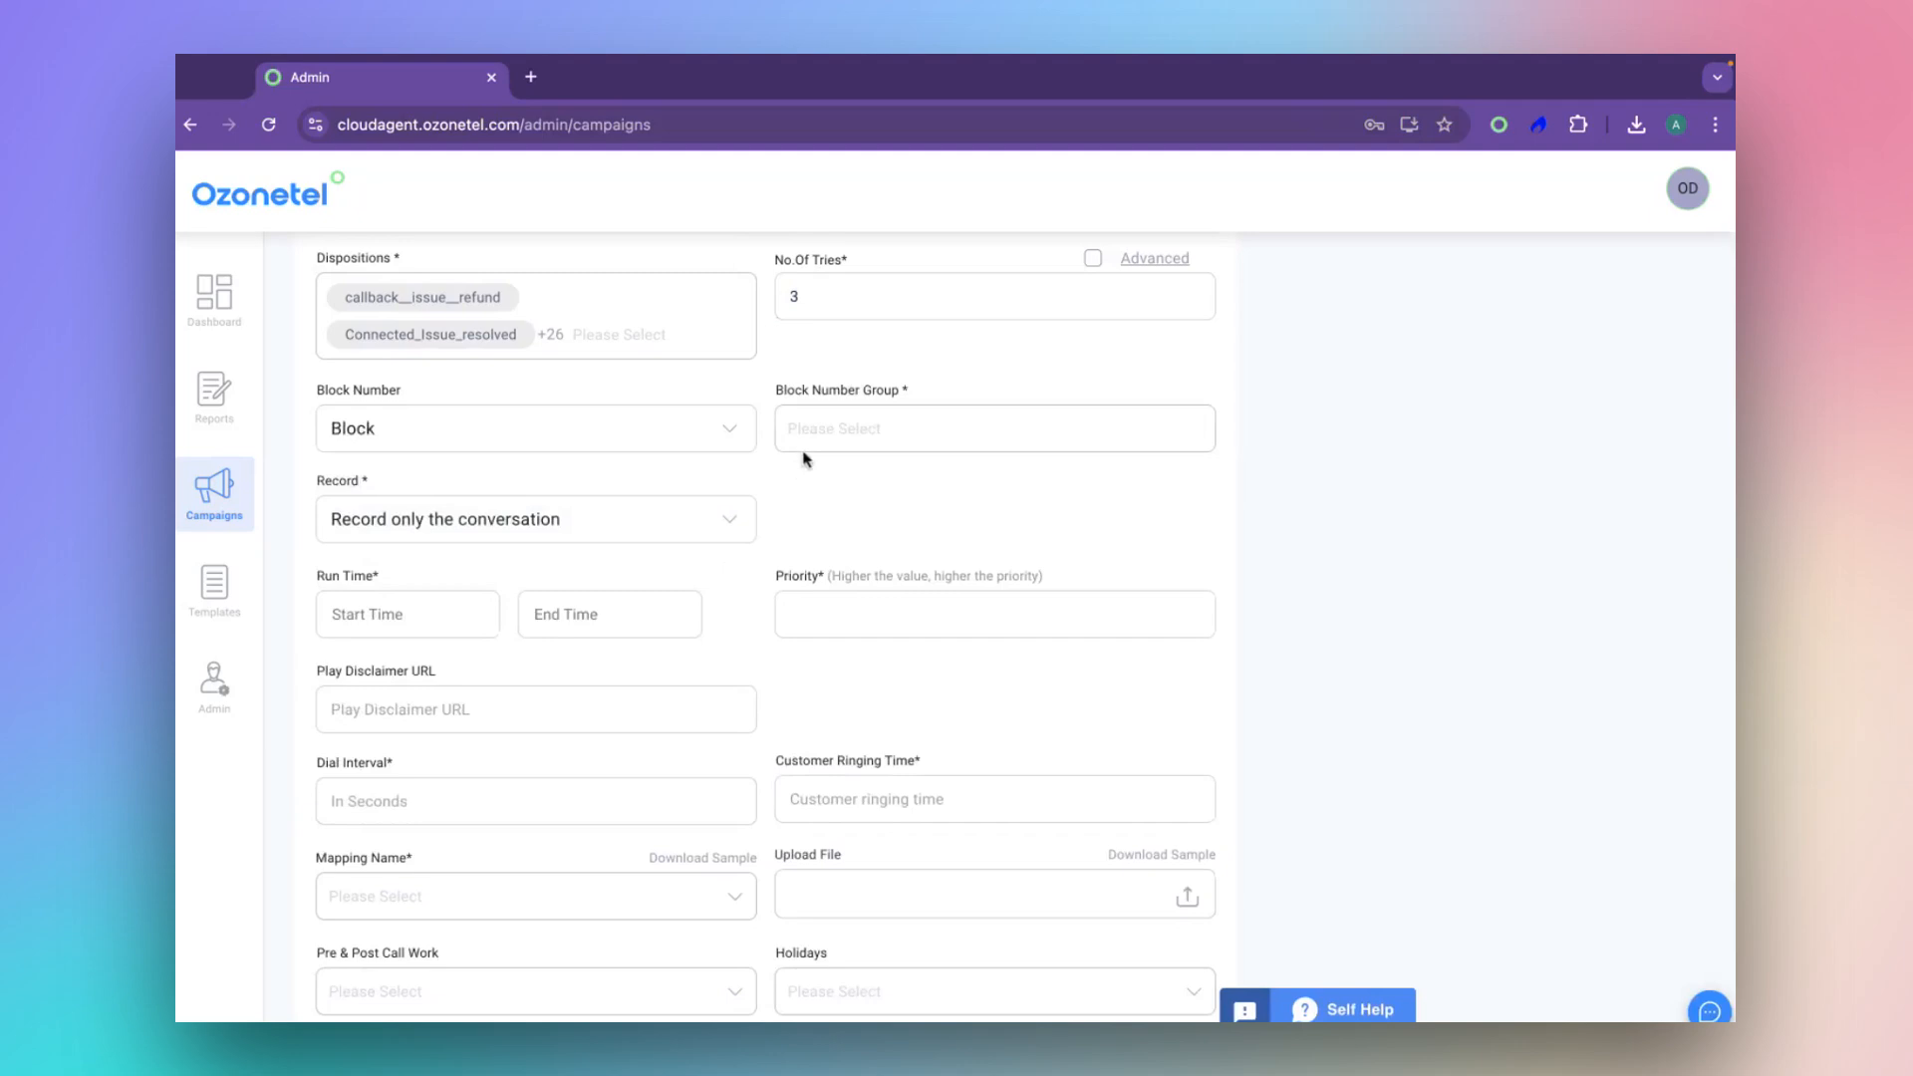
pyautogui.click(642, 428)
pyautogui.click(610, 477)
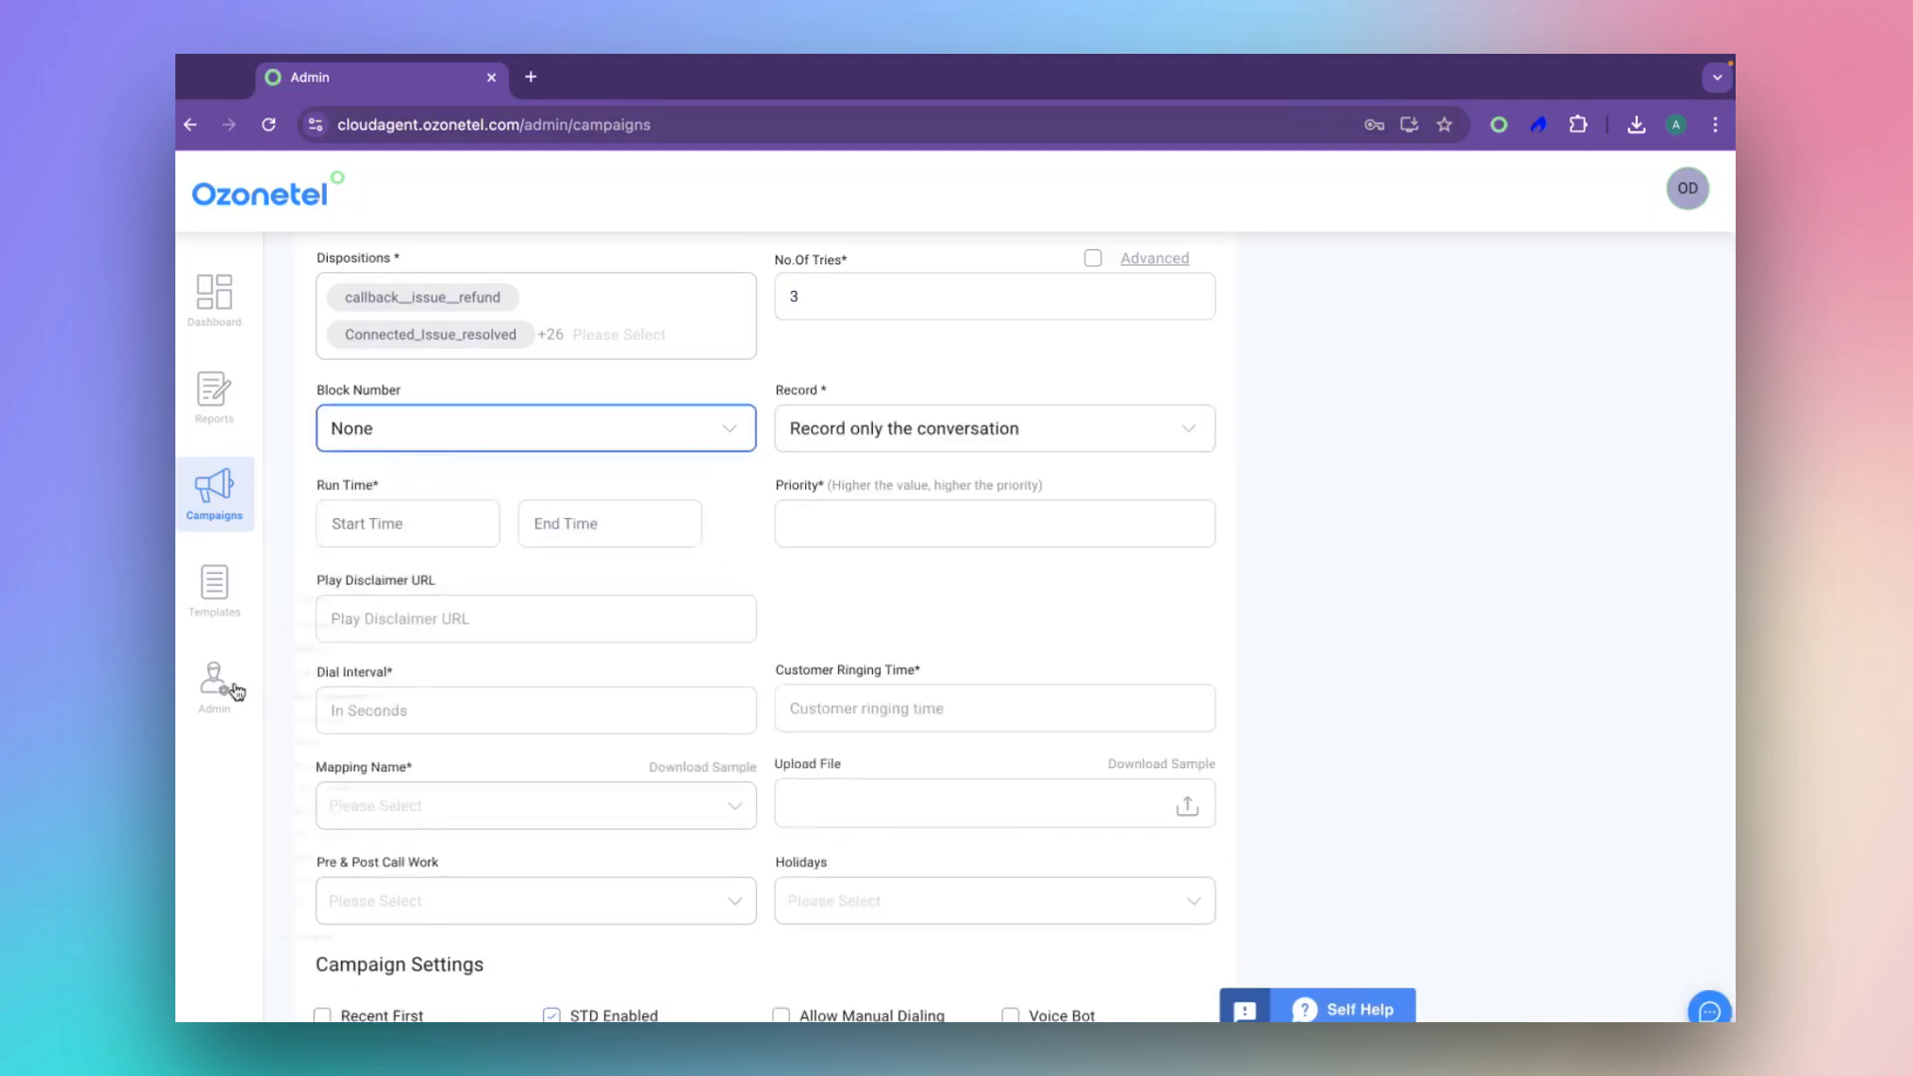
pyautogui.click(925, 431)
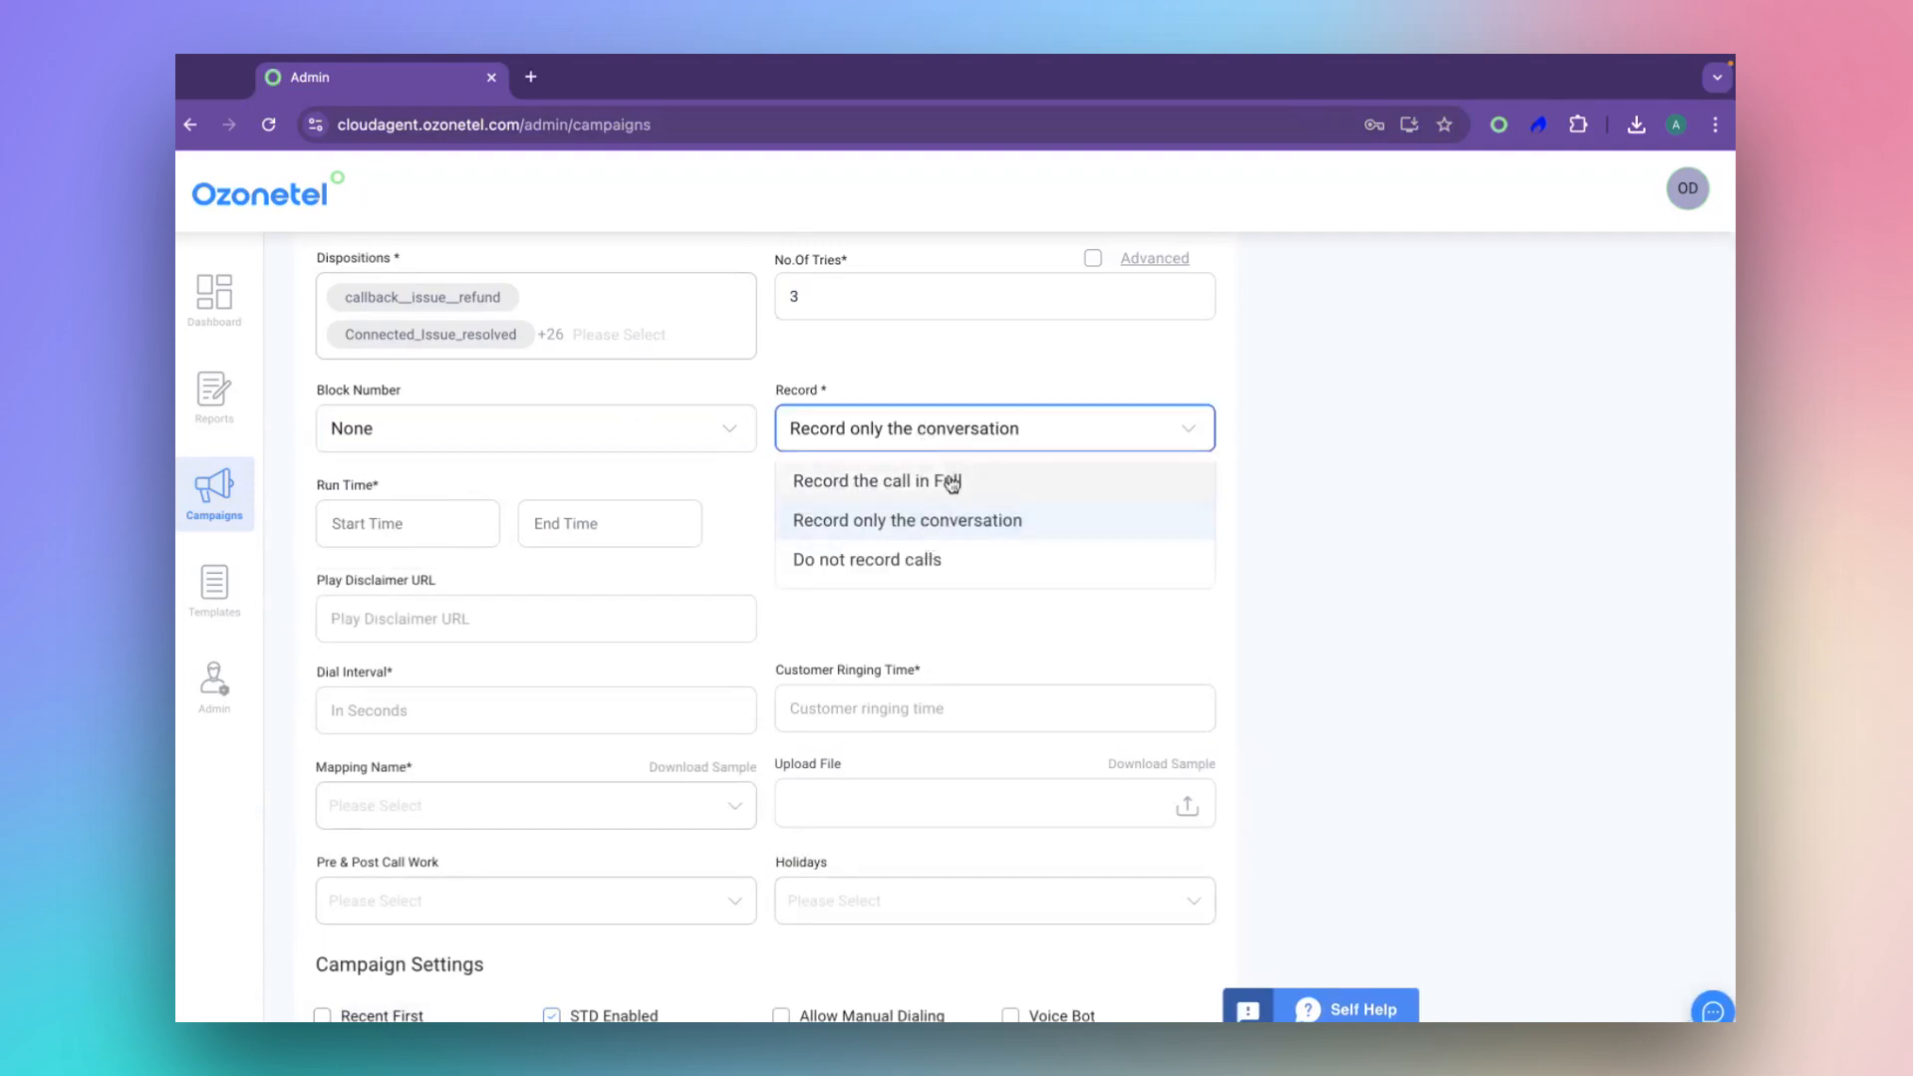
pyautogui.click(937, 378)
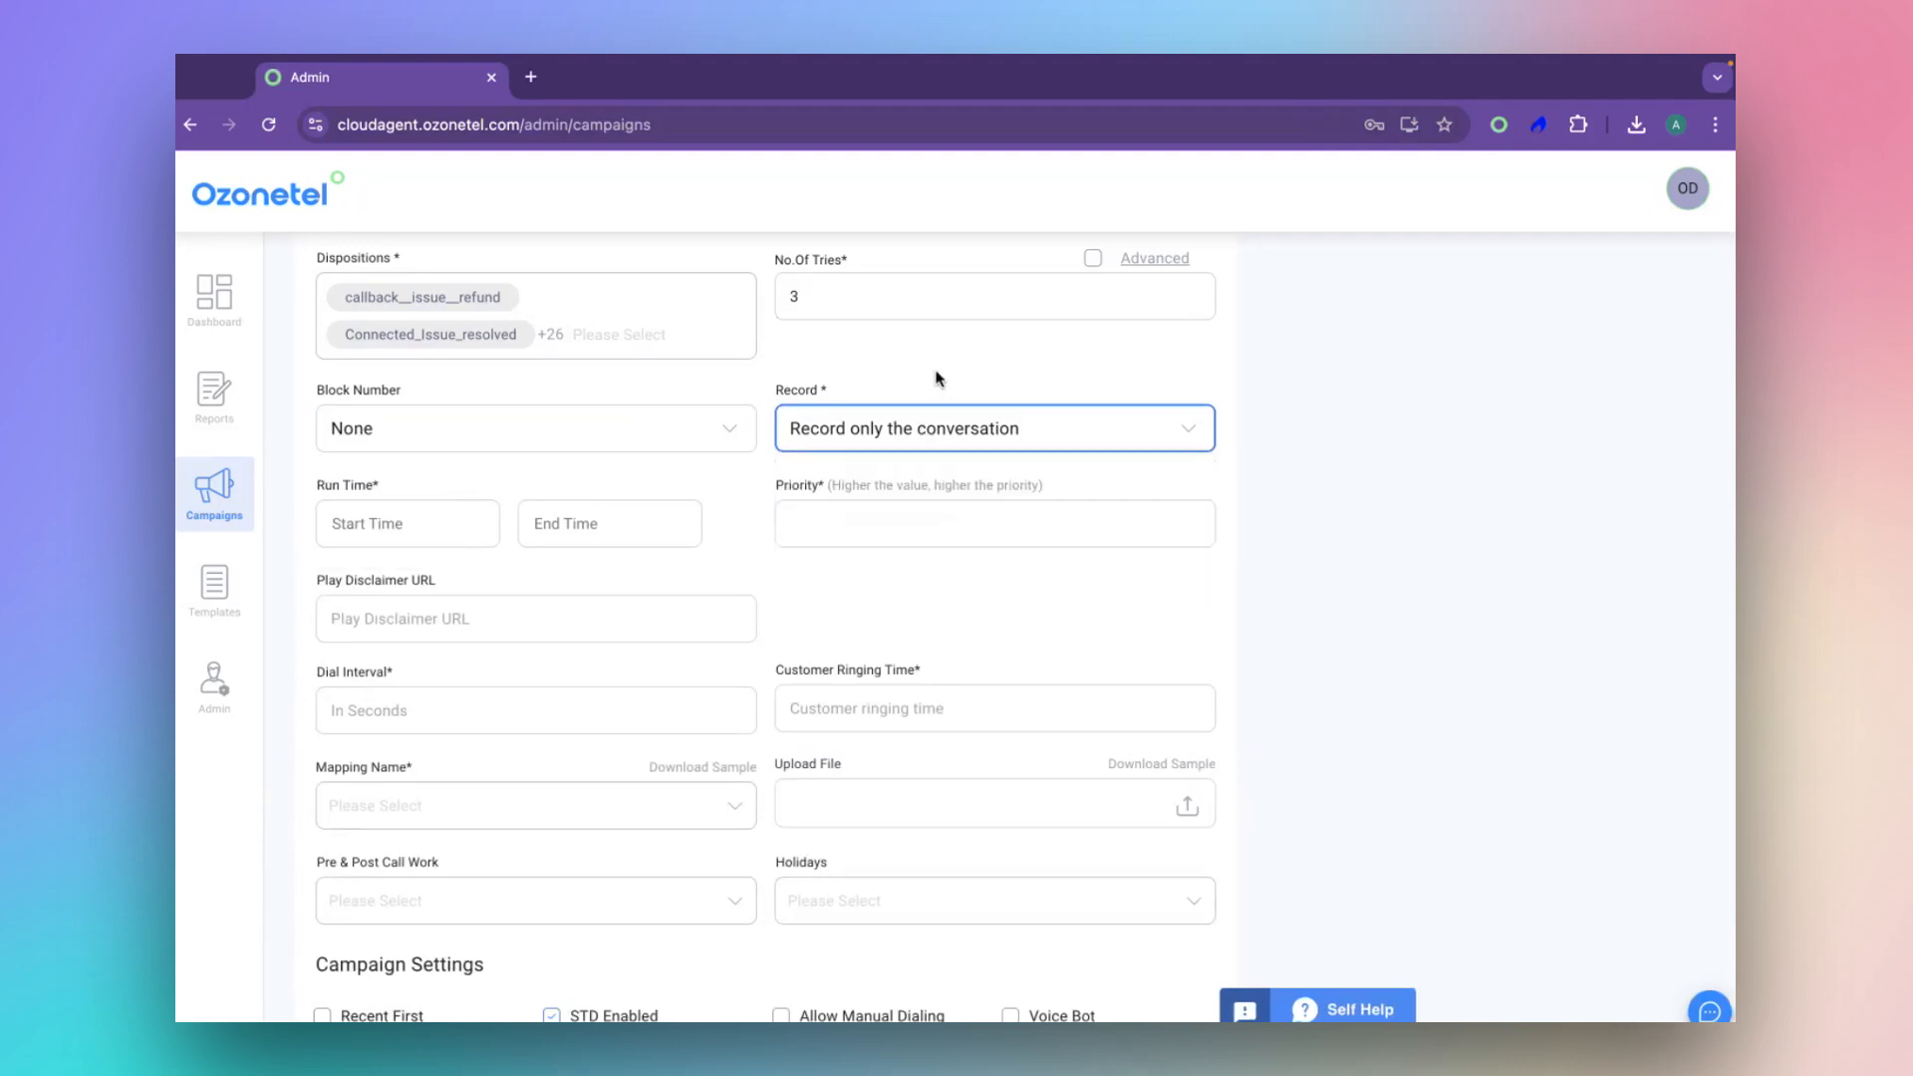
# Set the campaign's run time to start at 10:00:00.
pyautogui.click(530, 530)
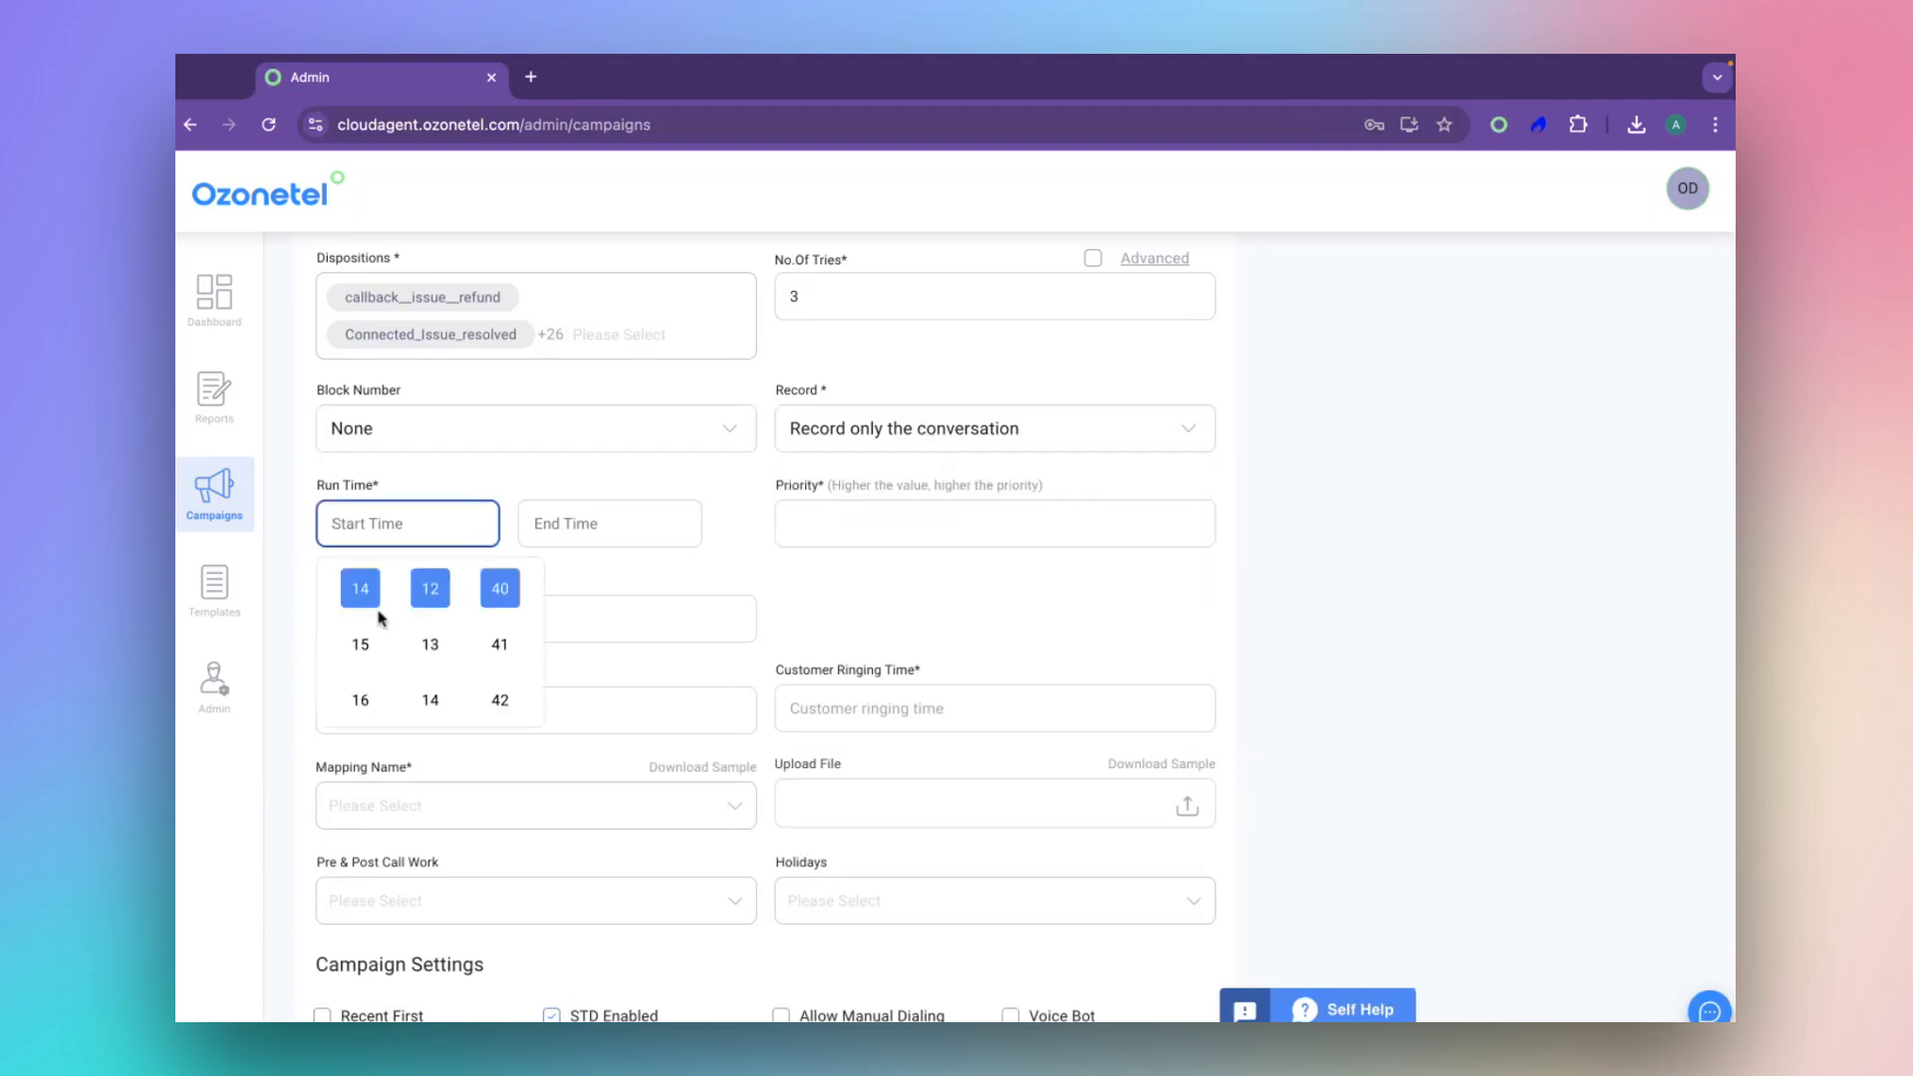
pyautogui.scroll(3, 376, 612)
pyautogui.click(361, 621)
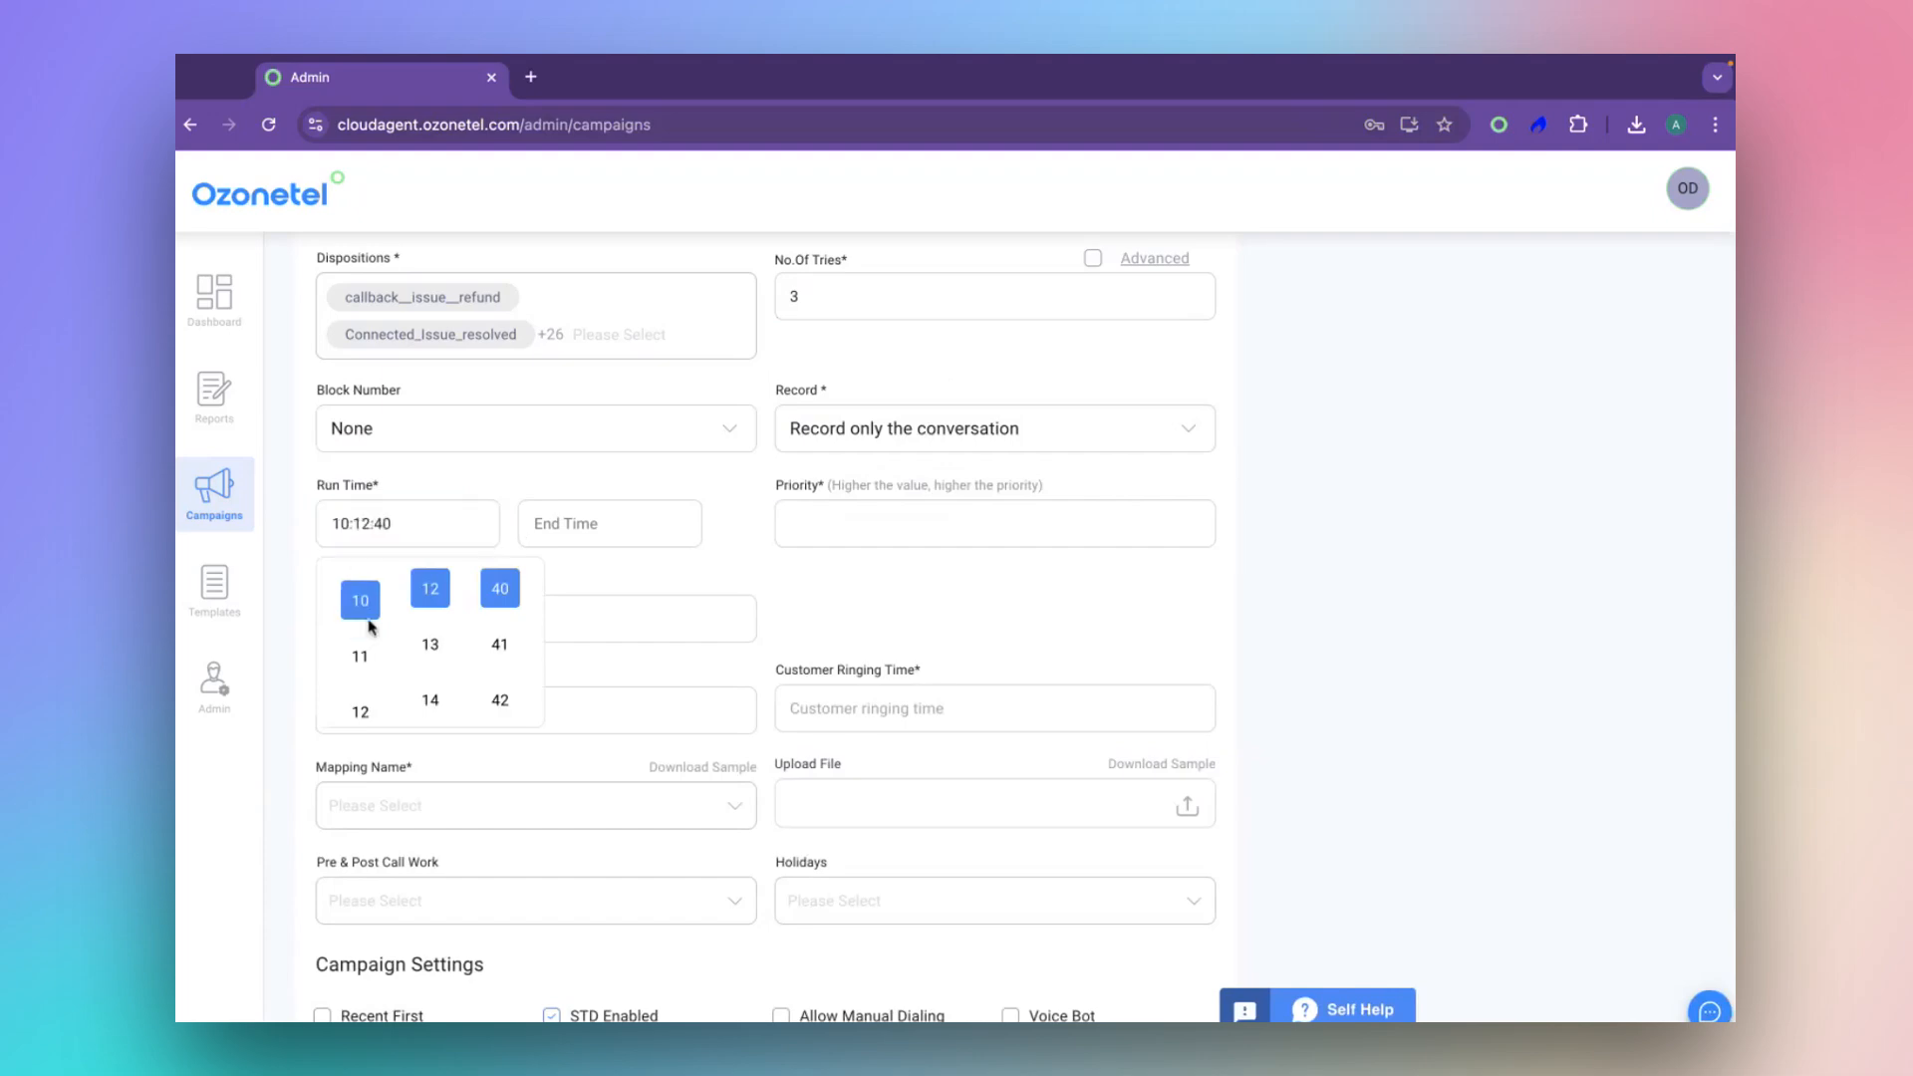
pyautogui.scroll(2, 499, 637)
pyautogui.scroll(3, 439, 612)
pyautogui.scroll(5, 438, 610)
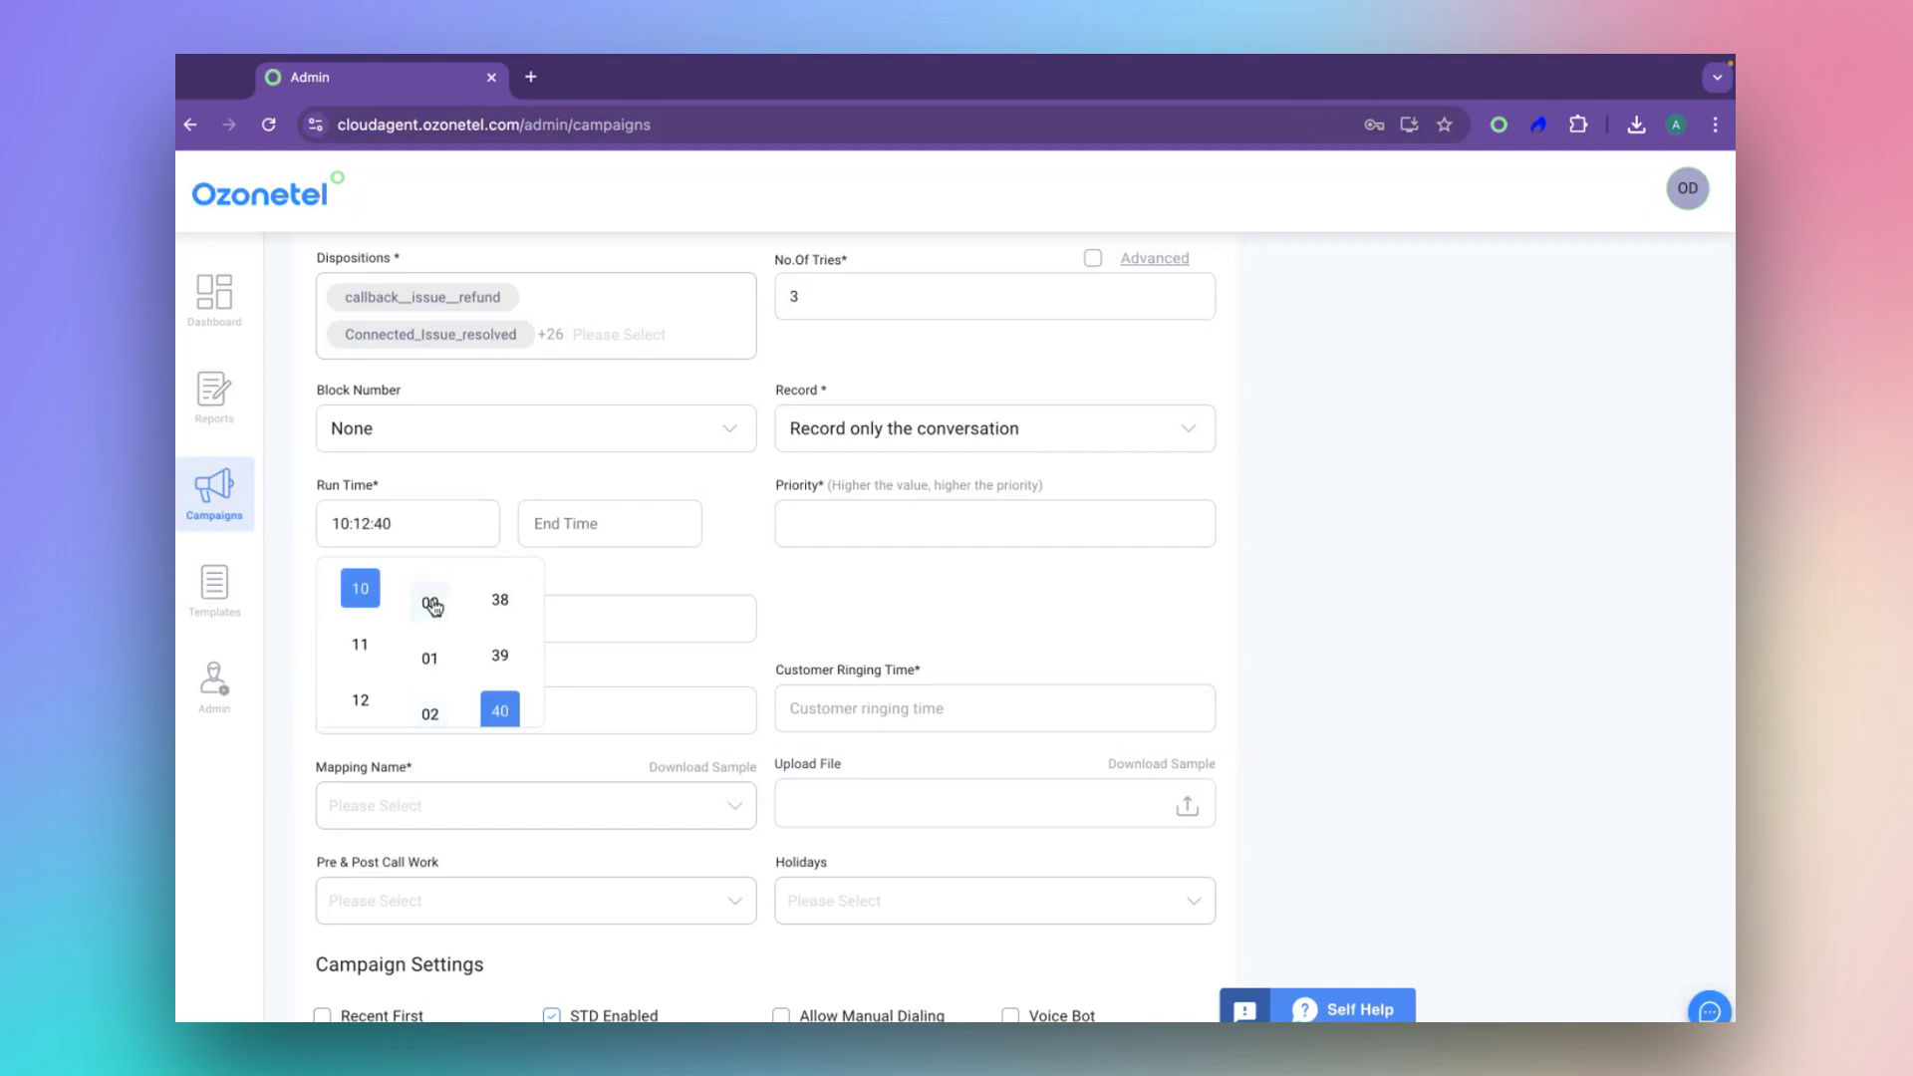
pyautogui.click(431, 601)
pyautogui.scroll(10, 503, 622)
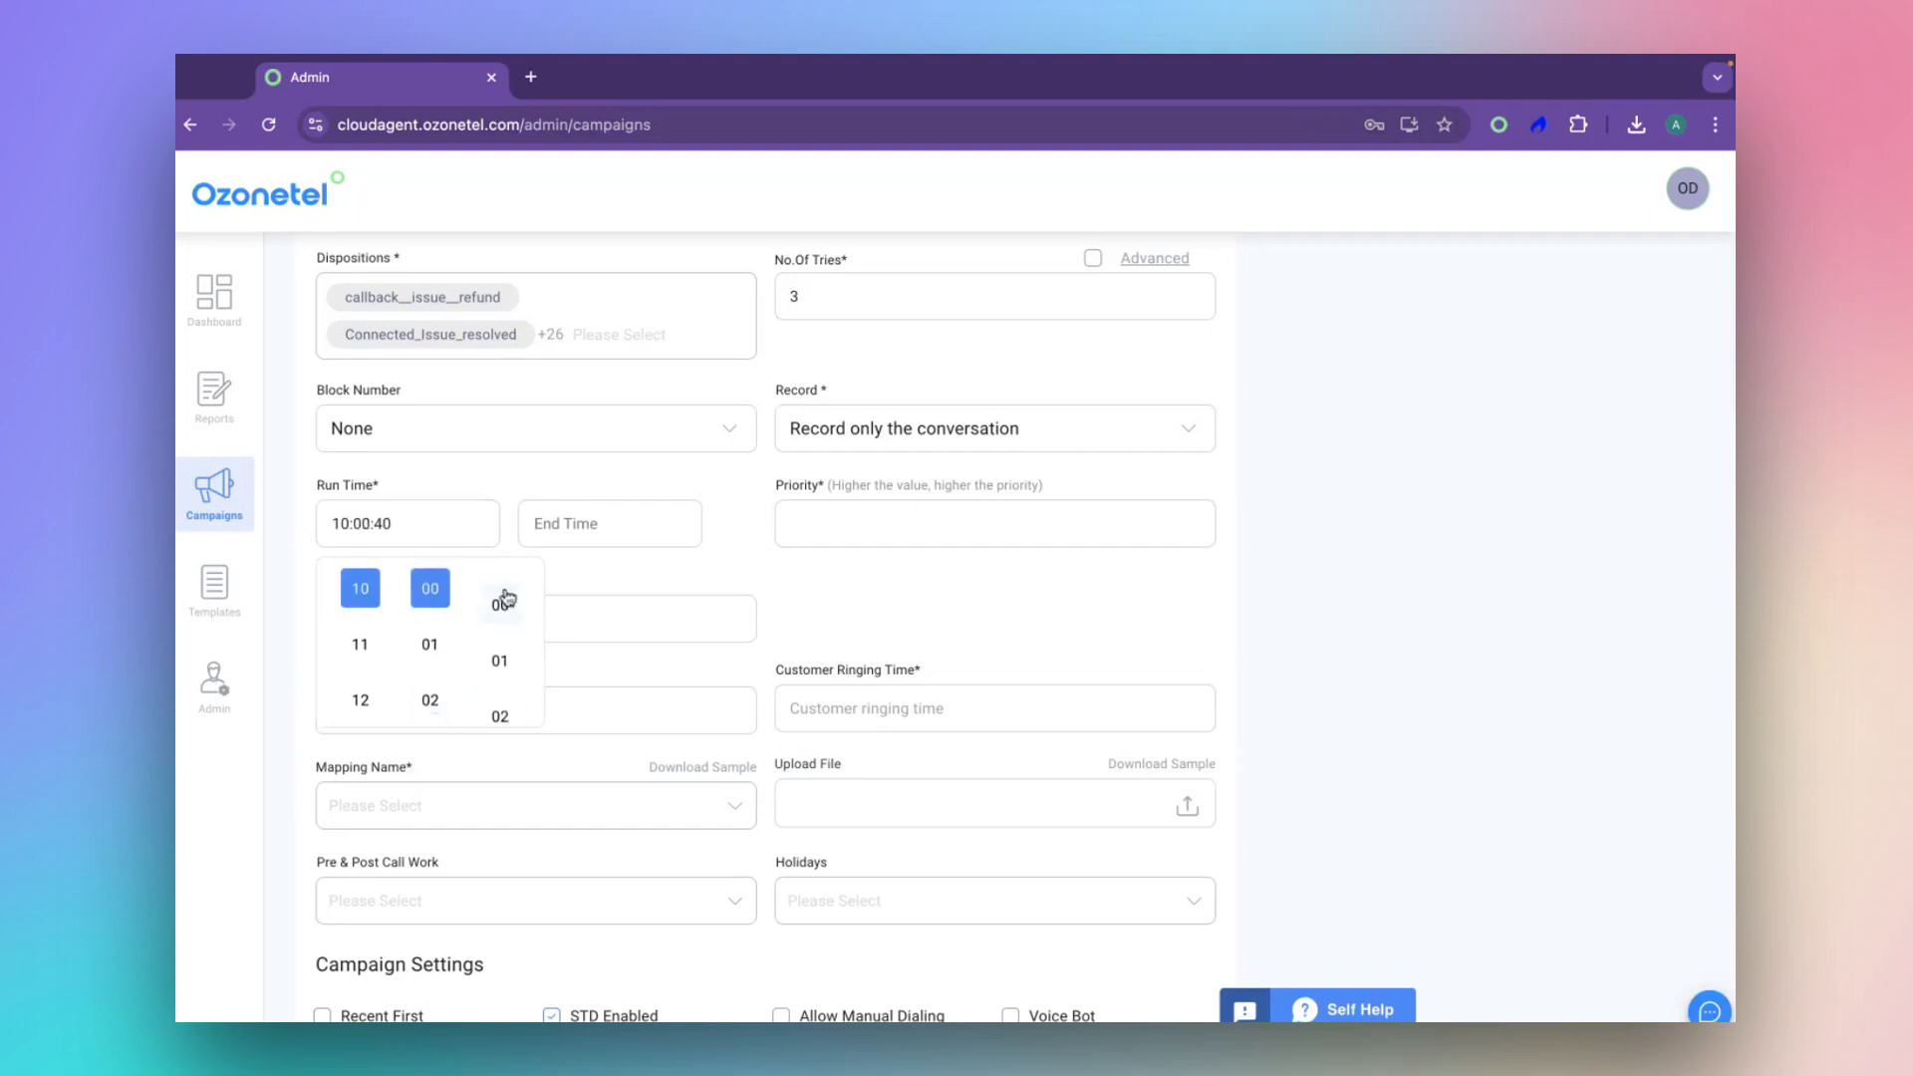
pyautogui.click(501, 604)
# Set the campaign's run time to end at 16:00:00.
pyautogui.click(588, 528)
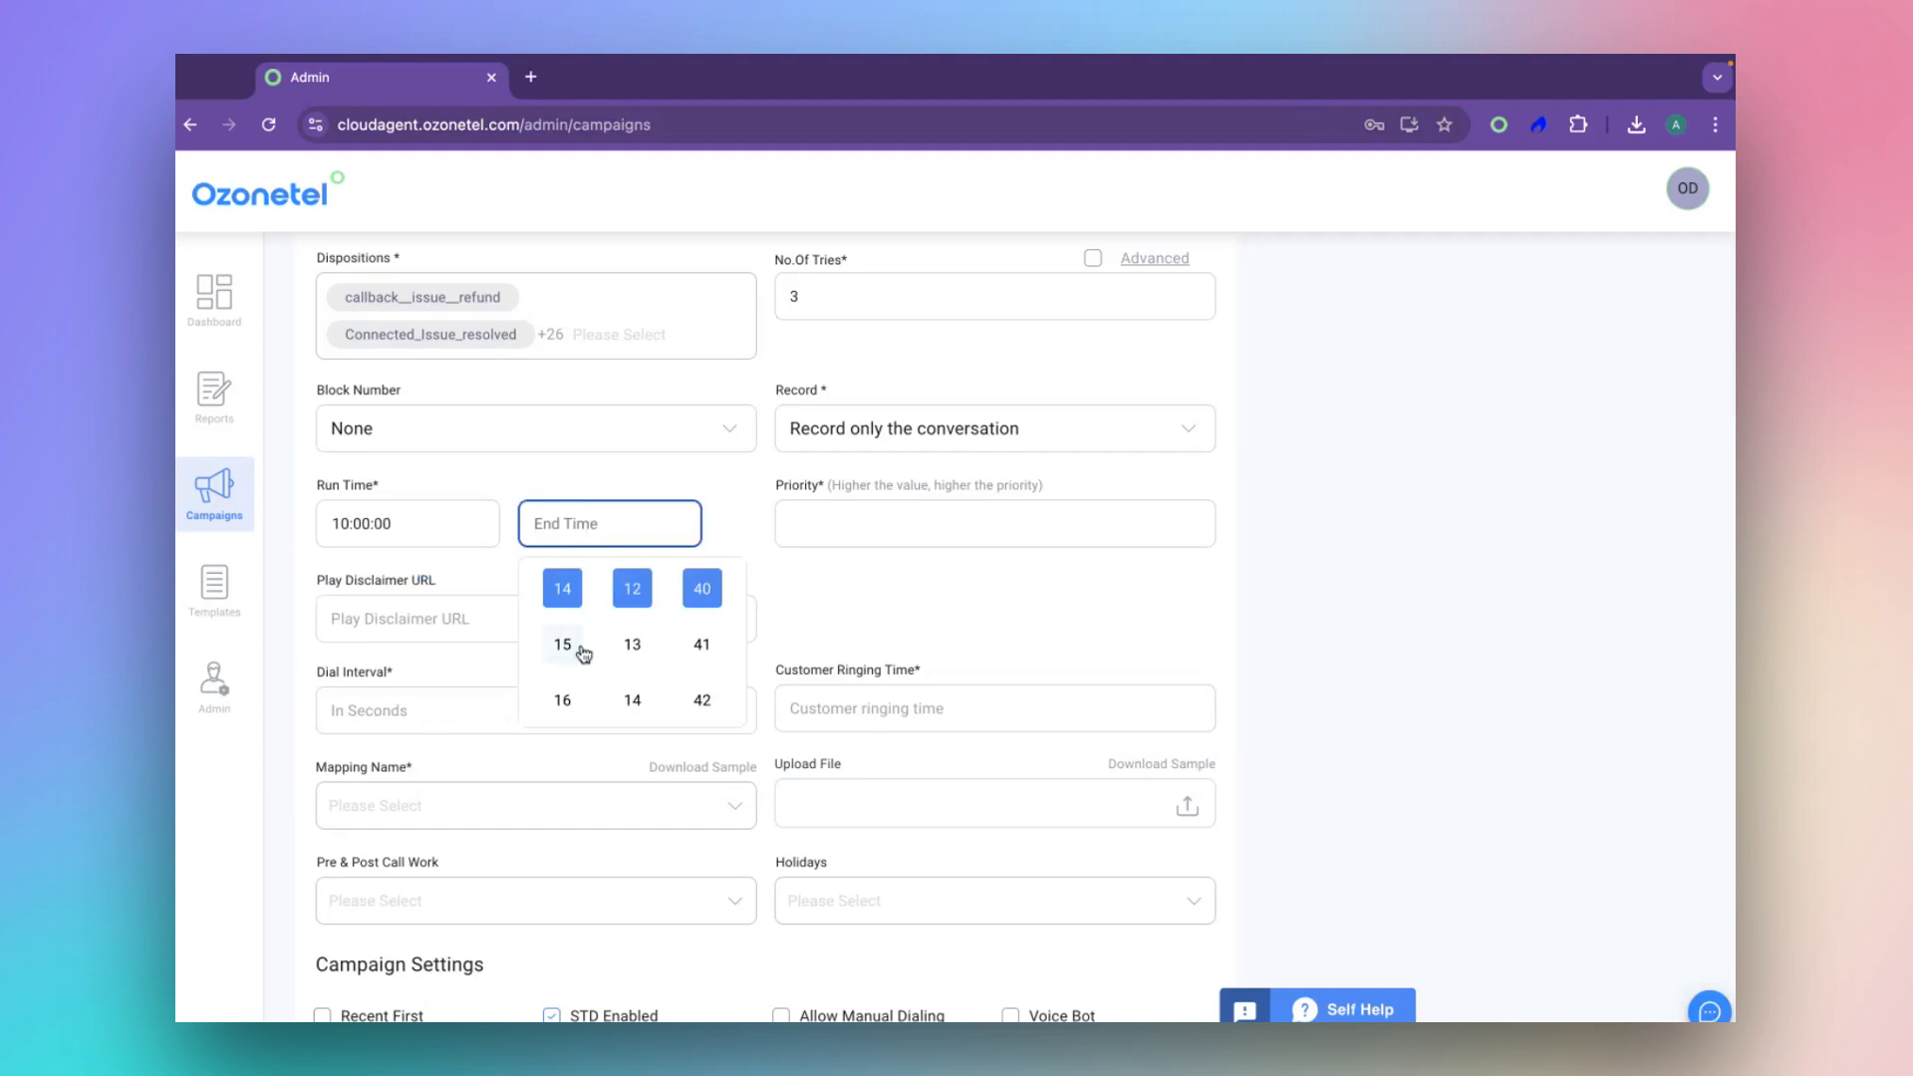
pyautogui.click(562, 699)
pyautogui.click(631, 699)
pyautogui.scroll(5, 643, 609)
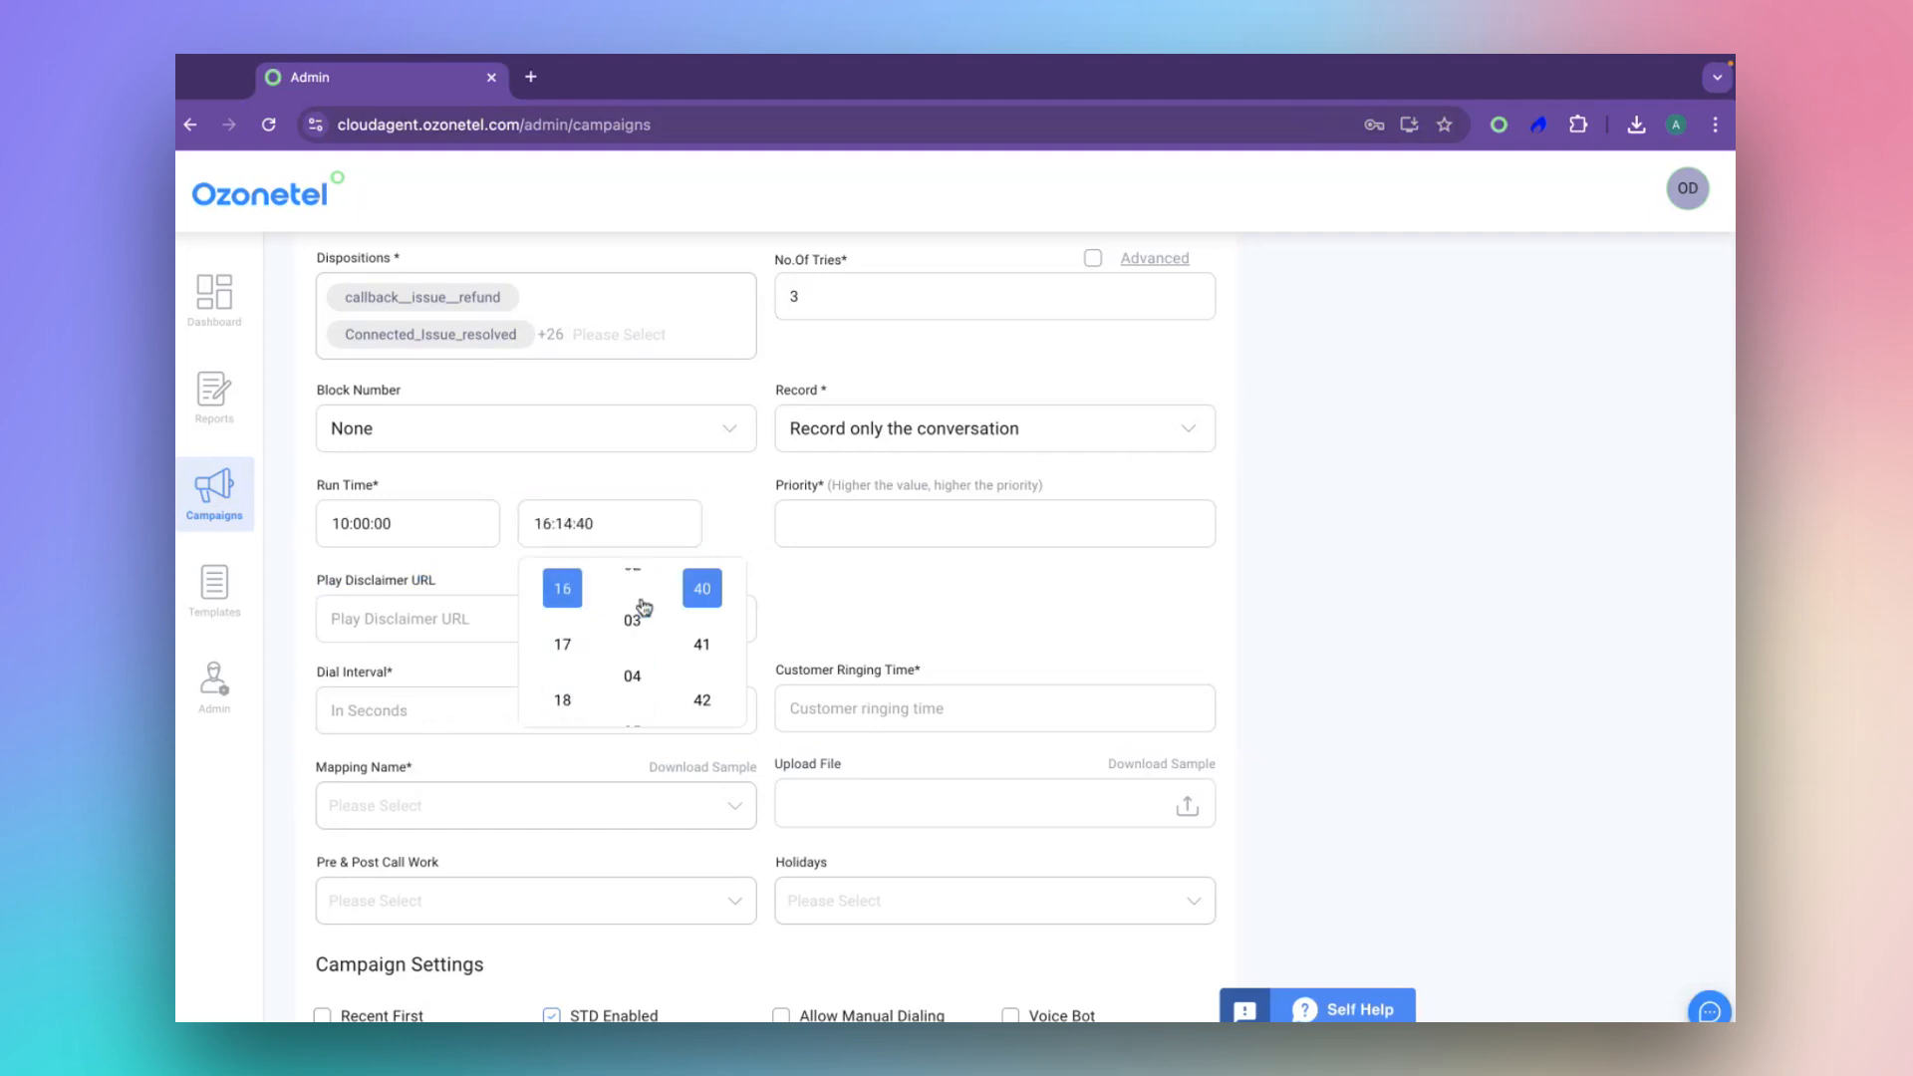
pyautogui.scroll(5, 642, 608)
pyautogui.scroll(-4, 643, 603)
pyautogui.click(632, 698)
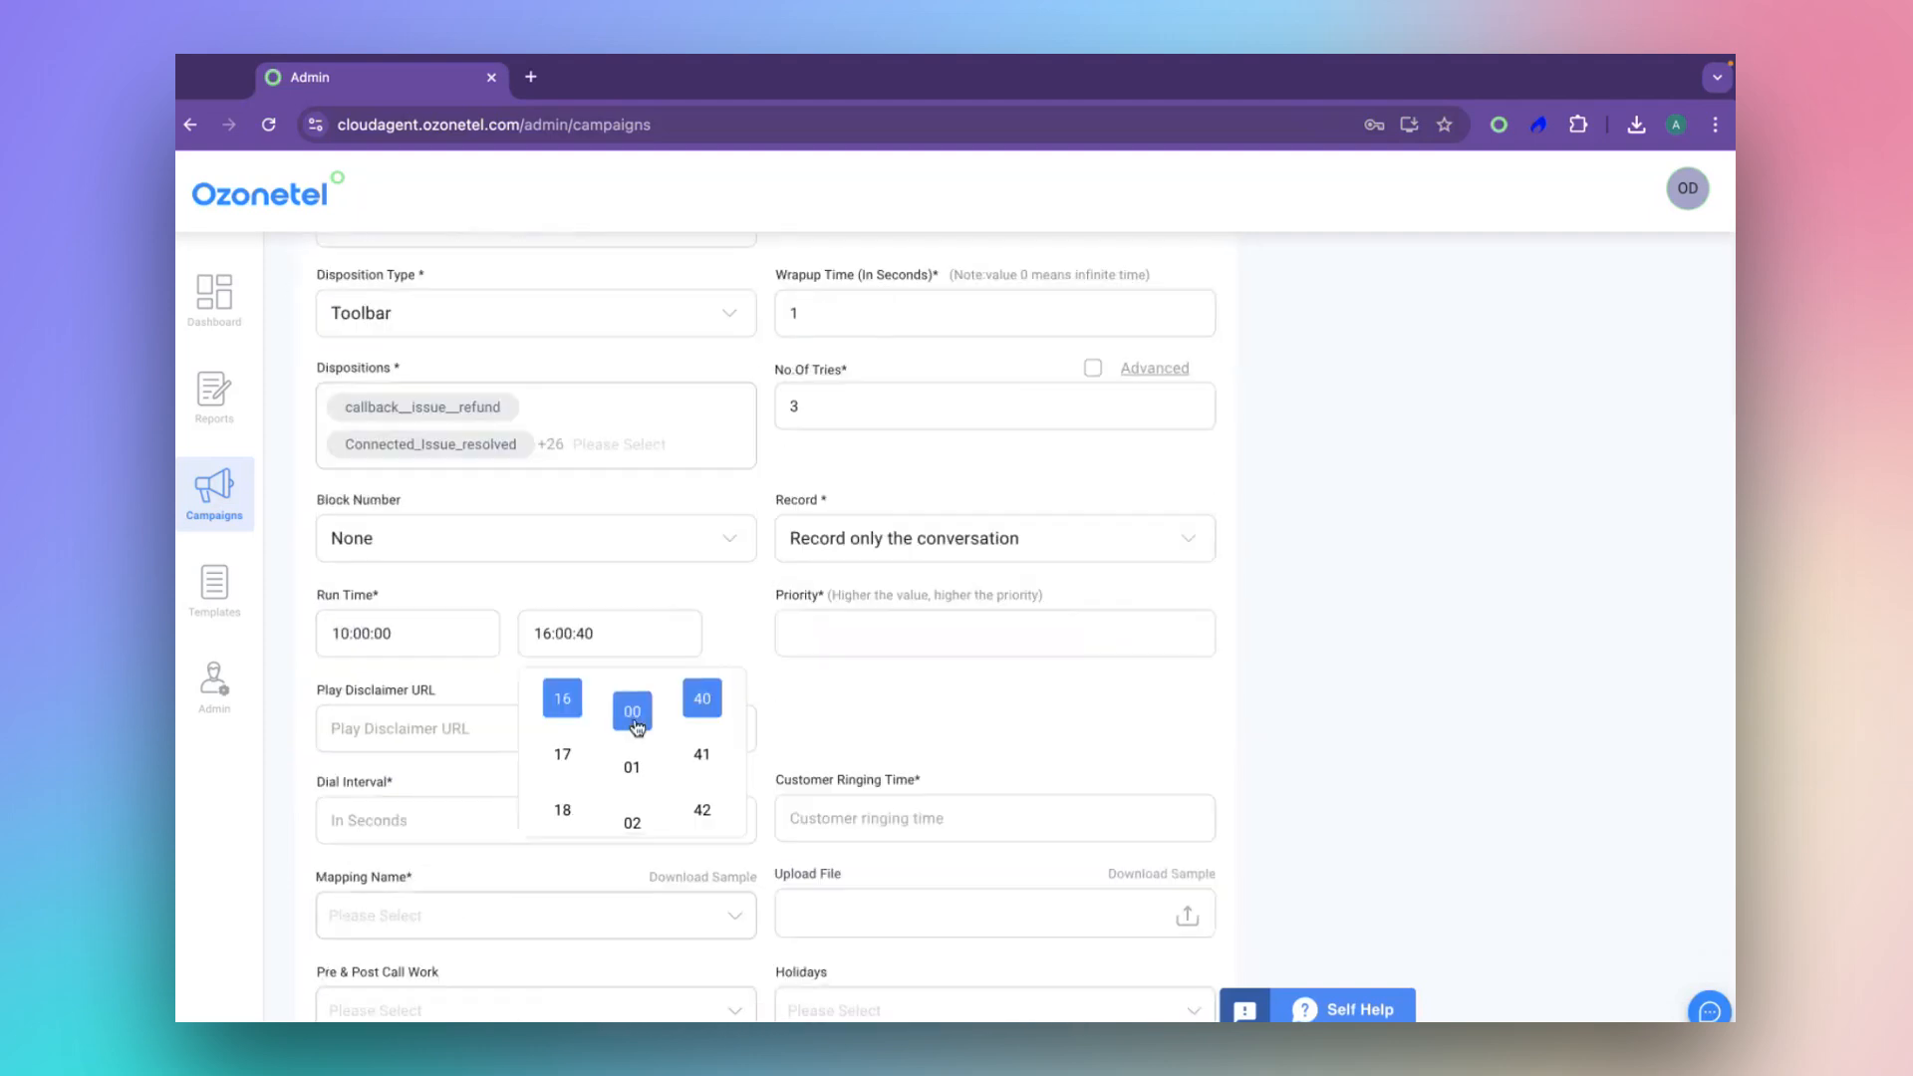
pyautogui.scroll(15, 702, 732)
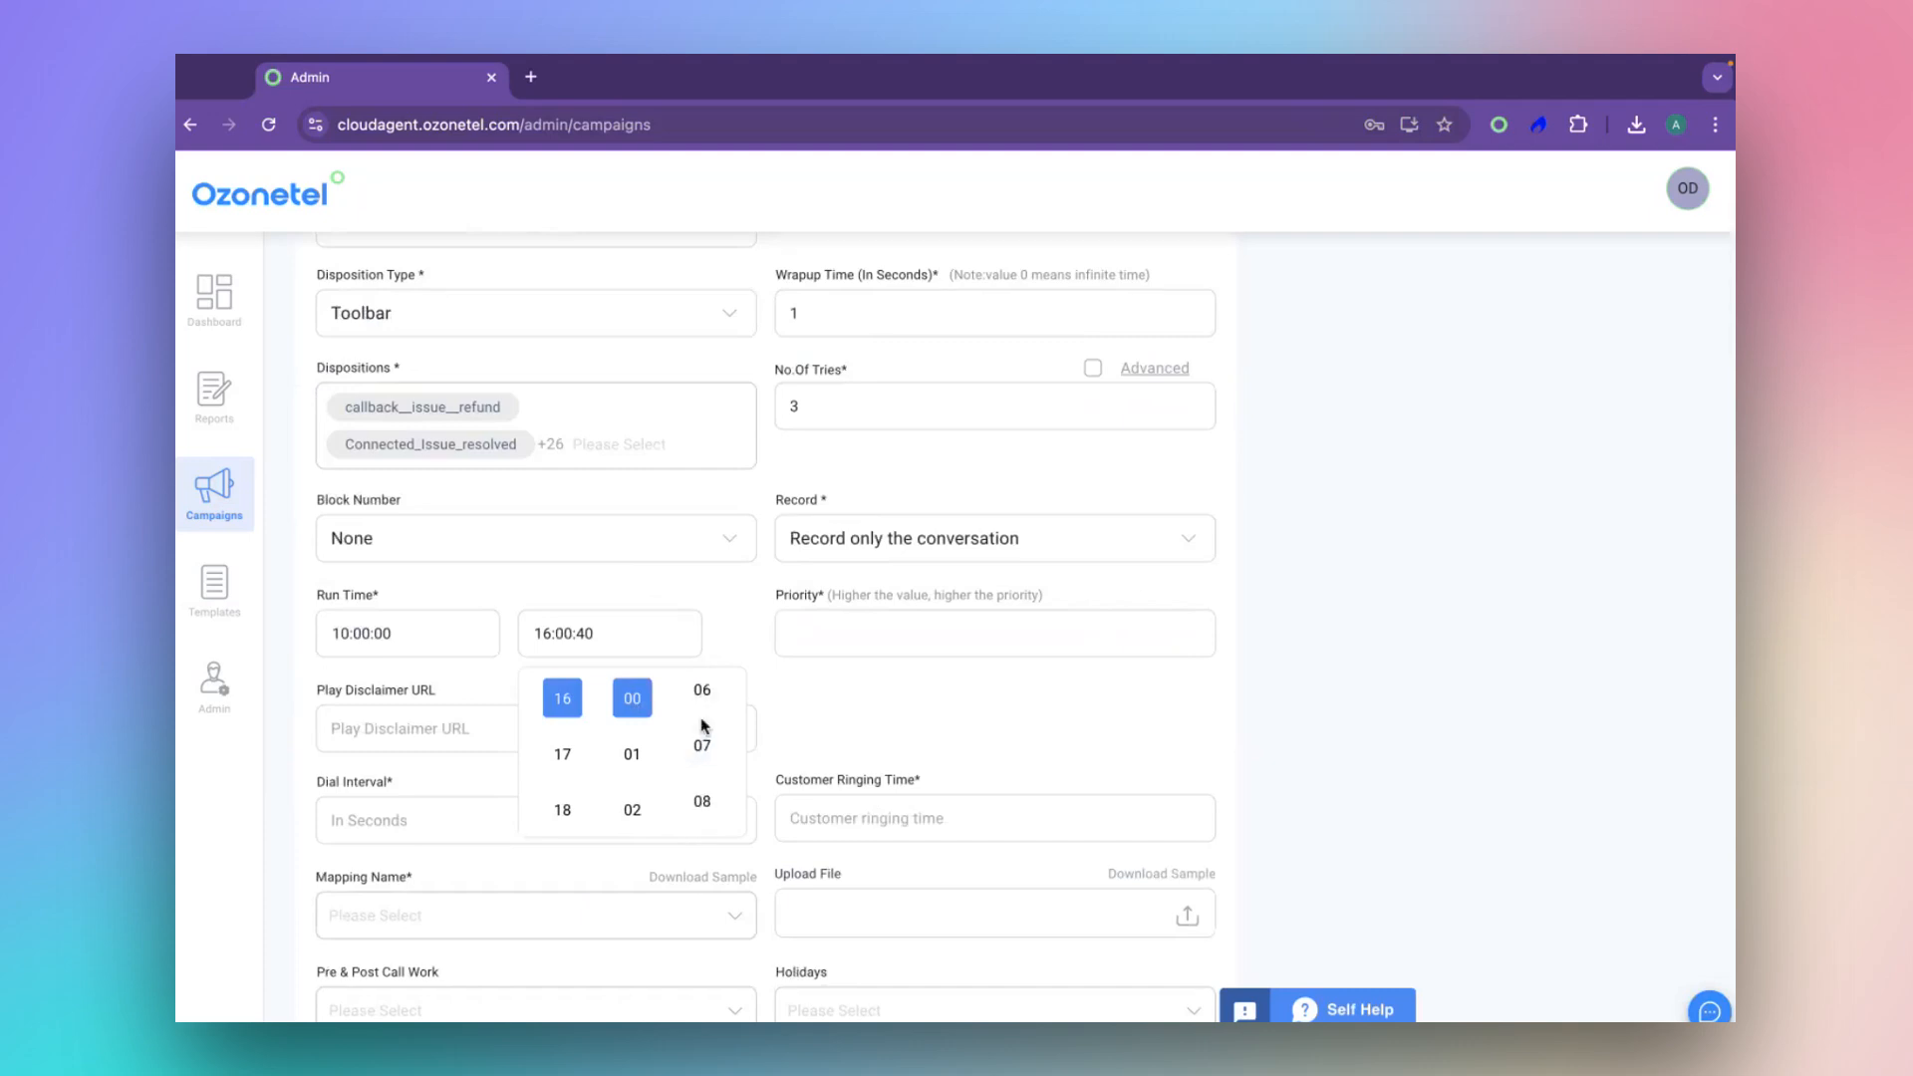
pyautogui.click(713, 719)
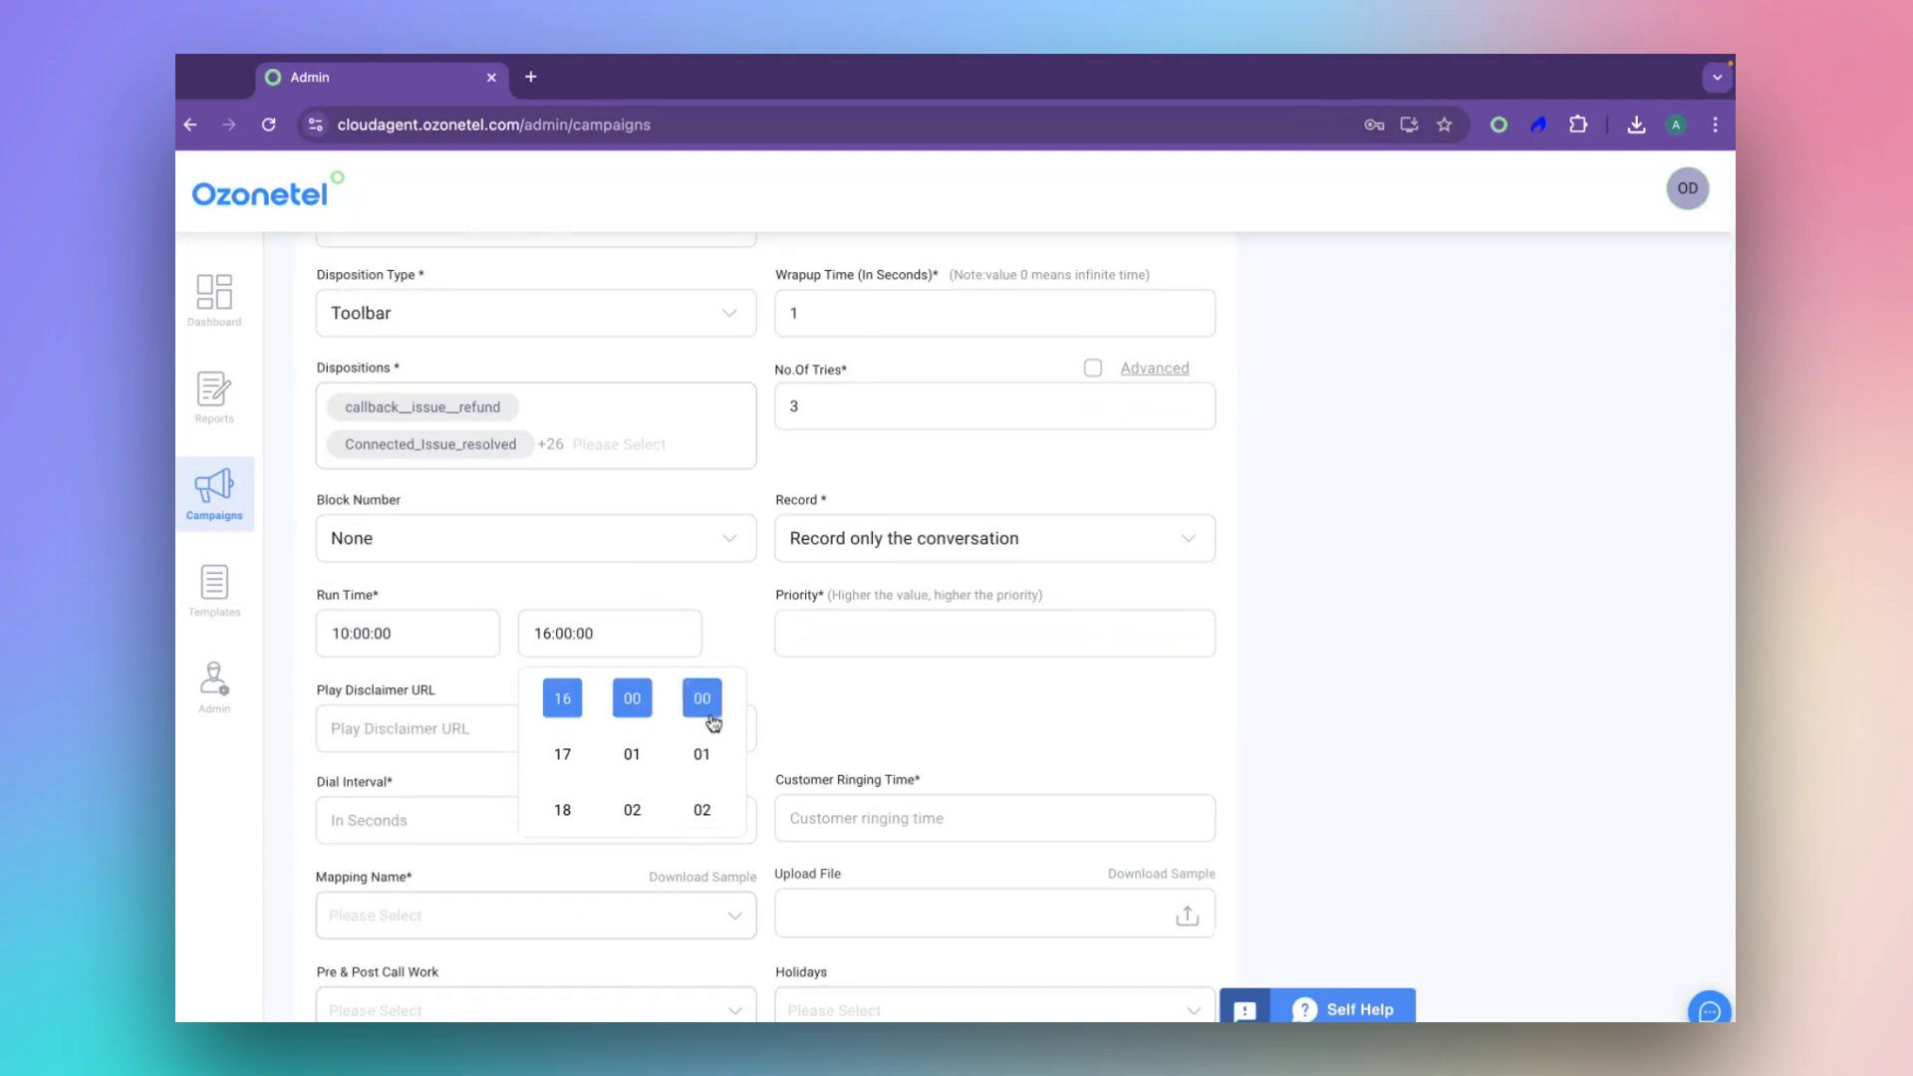
pyautogui.click(550, 592)
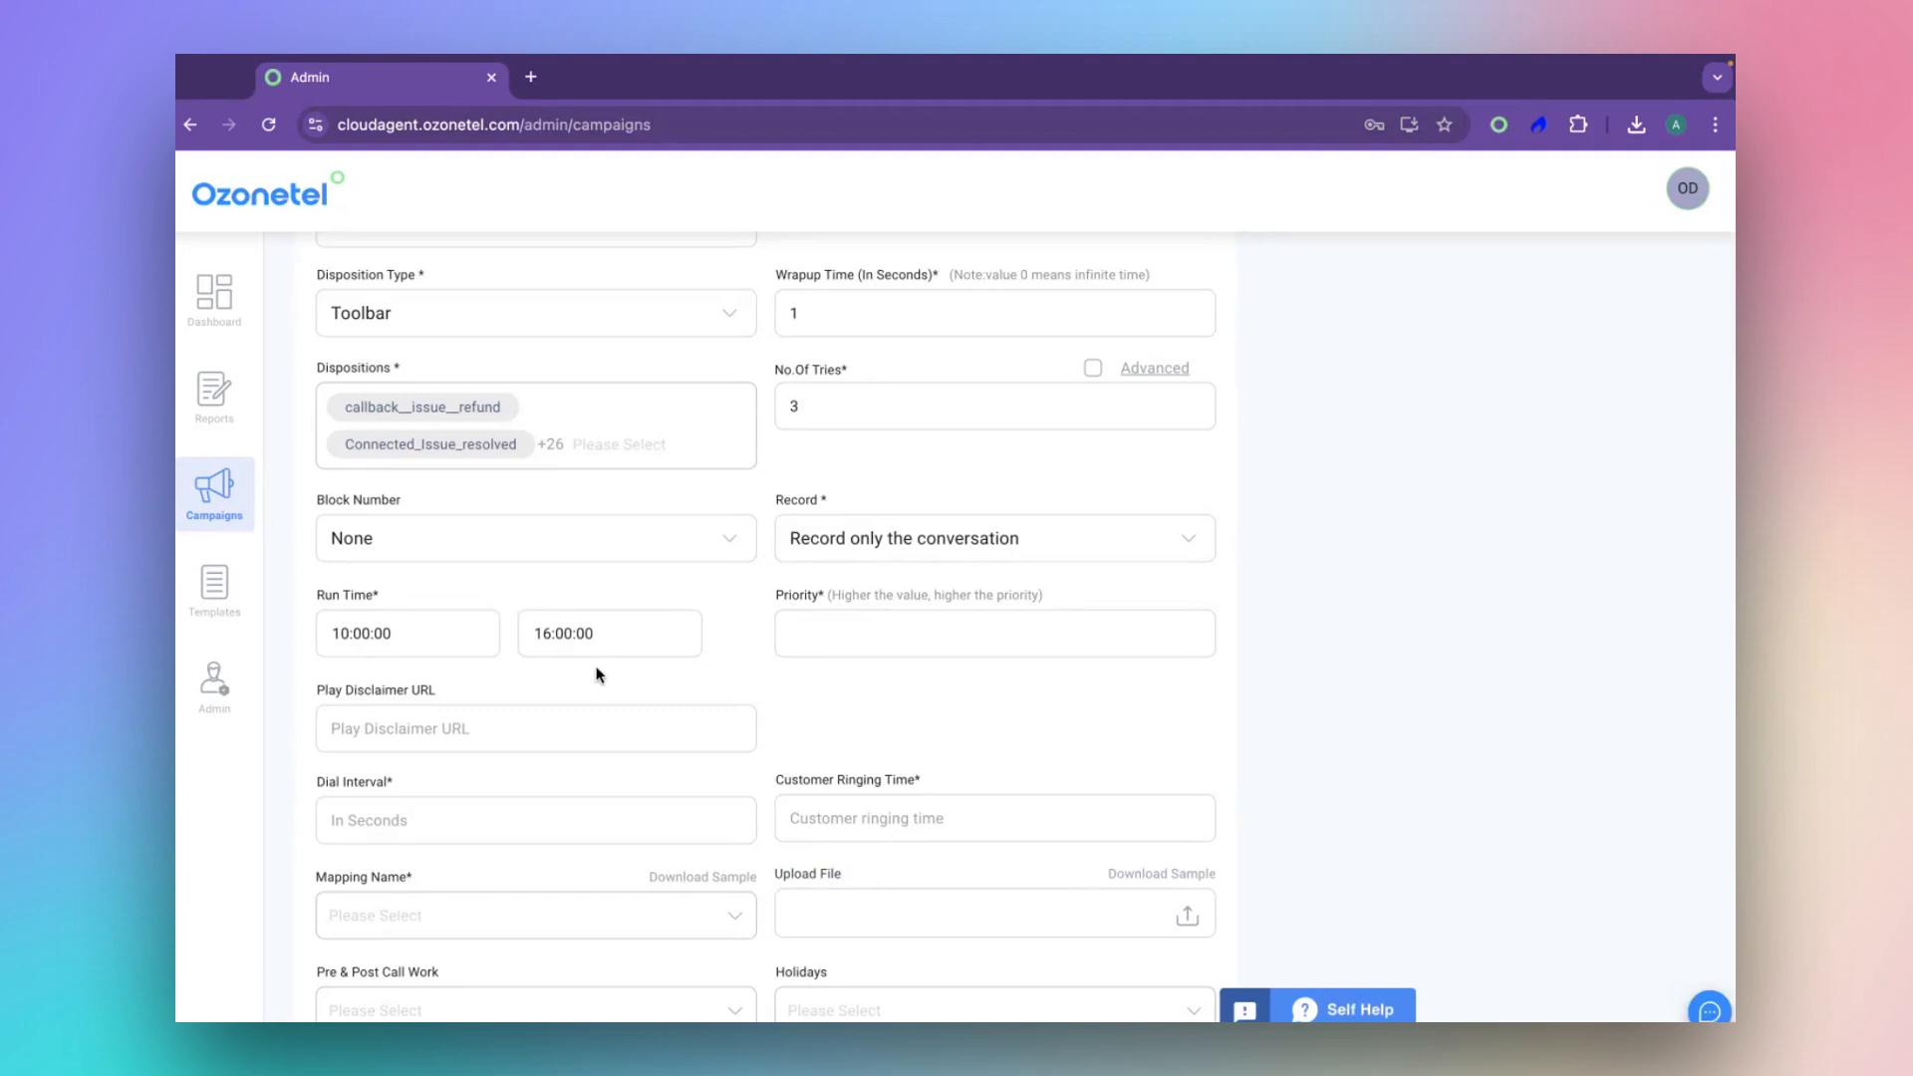
# Set the campaign's priority to 99.
pyautogui.scroll(-1, 859, 740)
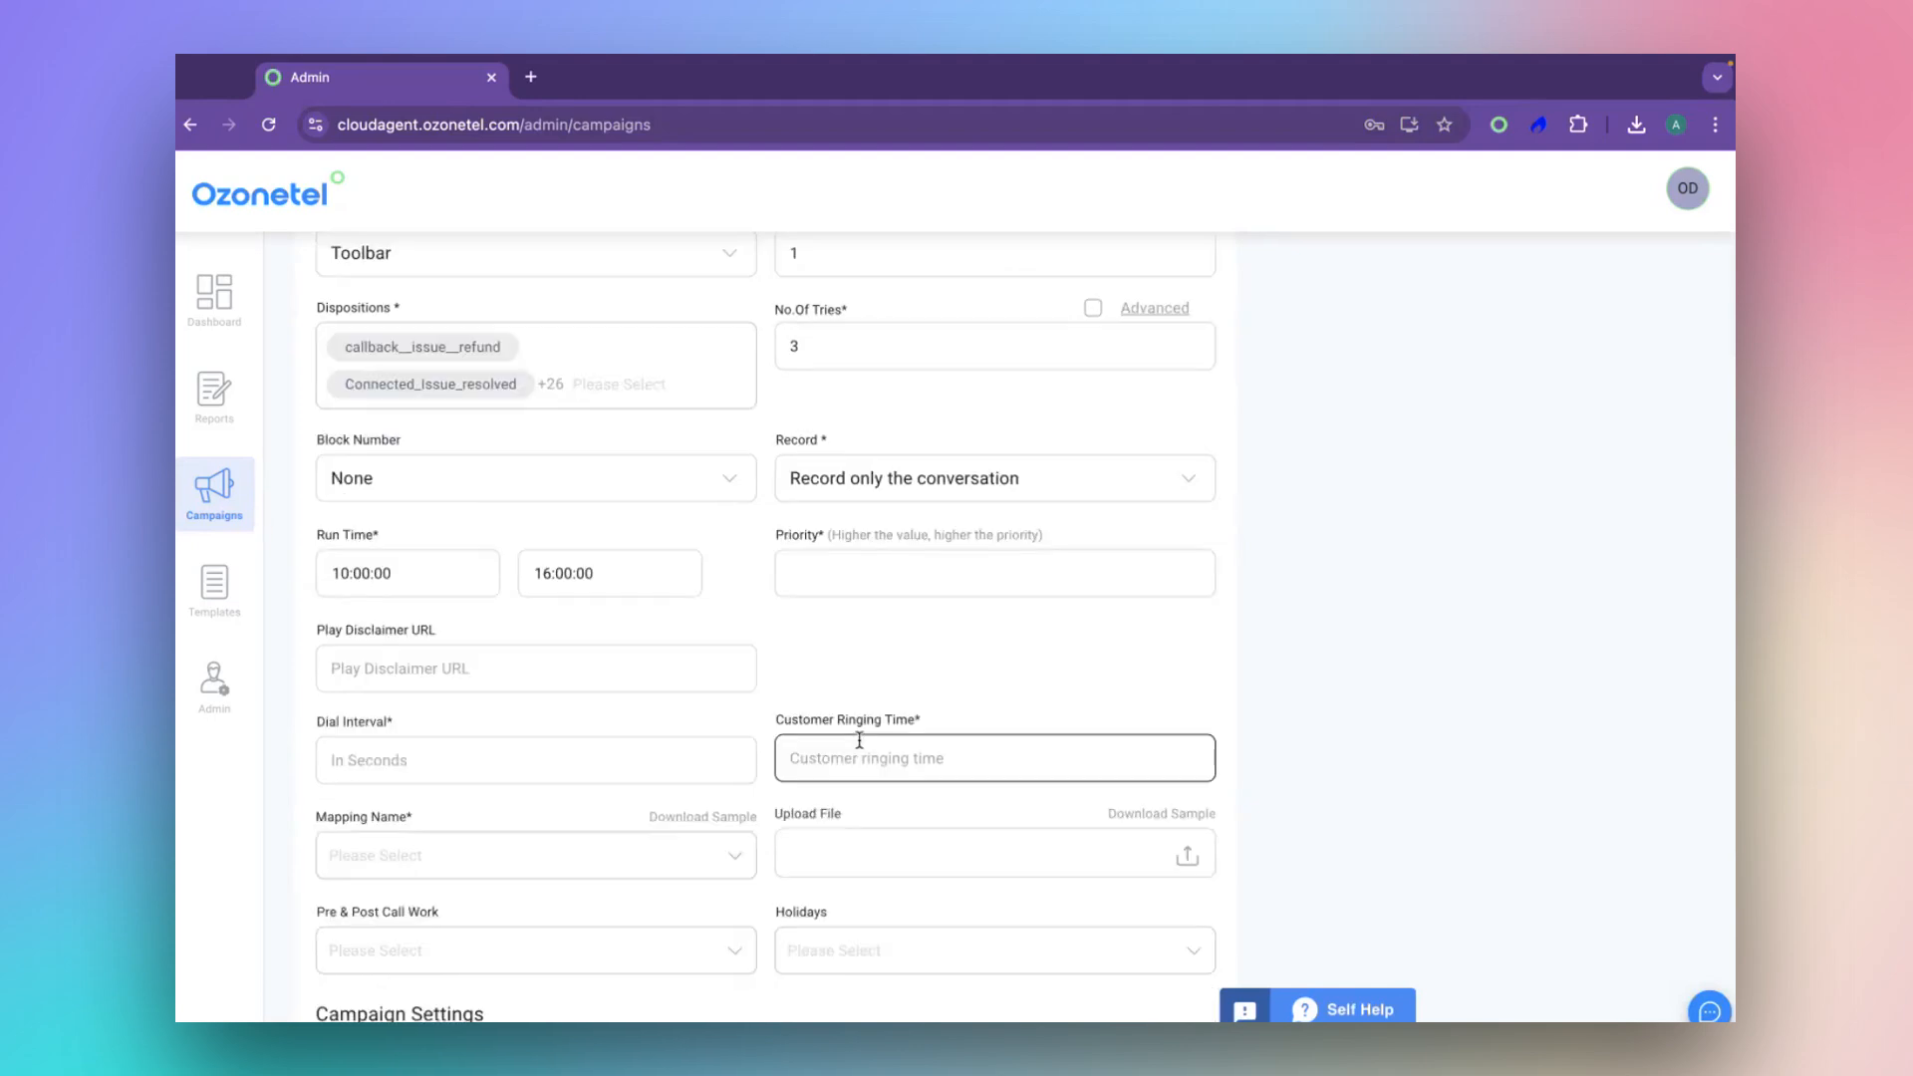
pyautogui.click(840, 568)
pyautogui.write('99')
pyautogui.scroll(1, 840, 569)
pyautogui.scroll(-1, 839, 568)
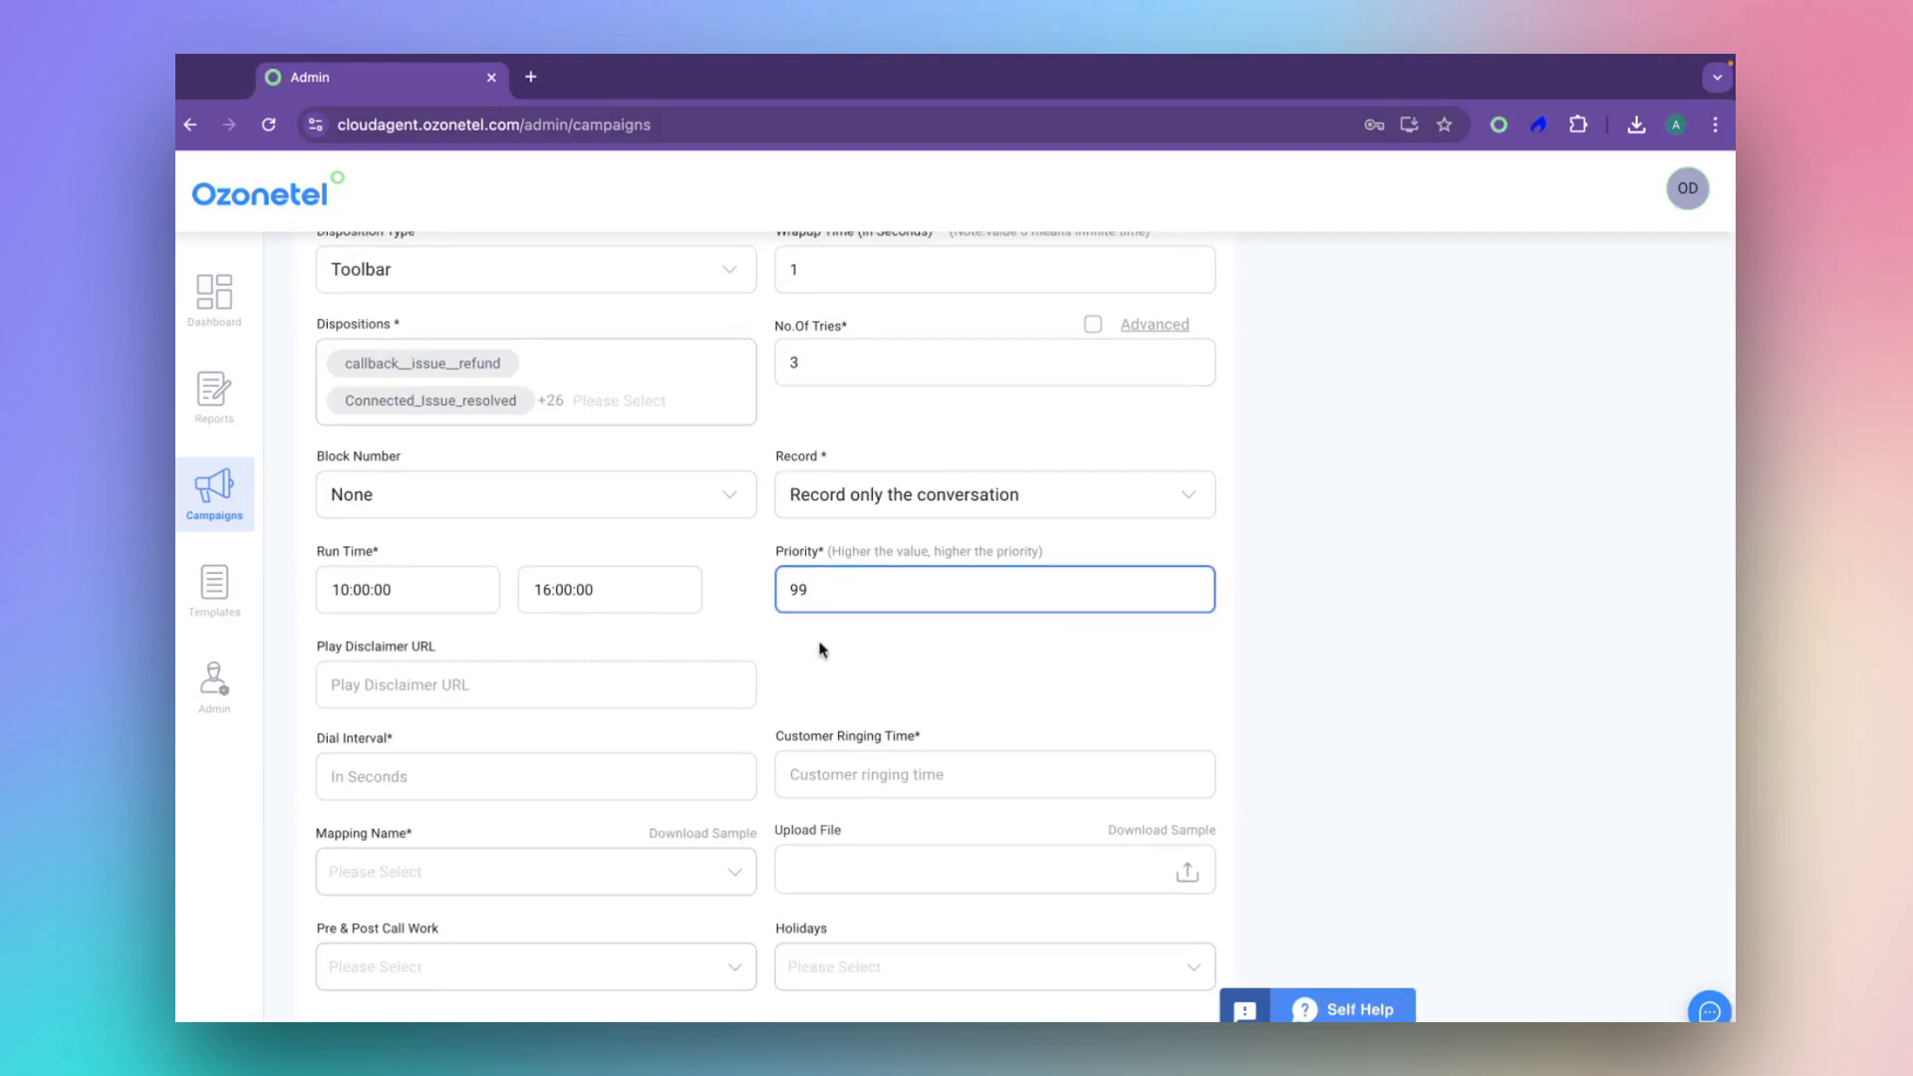
# Set the dial interval to 0 seconds and the customer ringing time to 60.
pyautogui.scroll(-3, 821, 650)
pyautogui.click(617, 516)
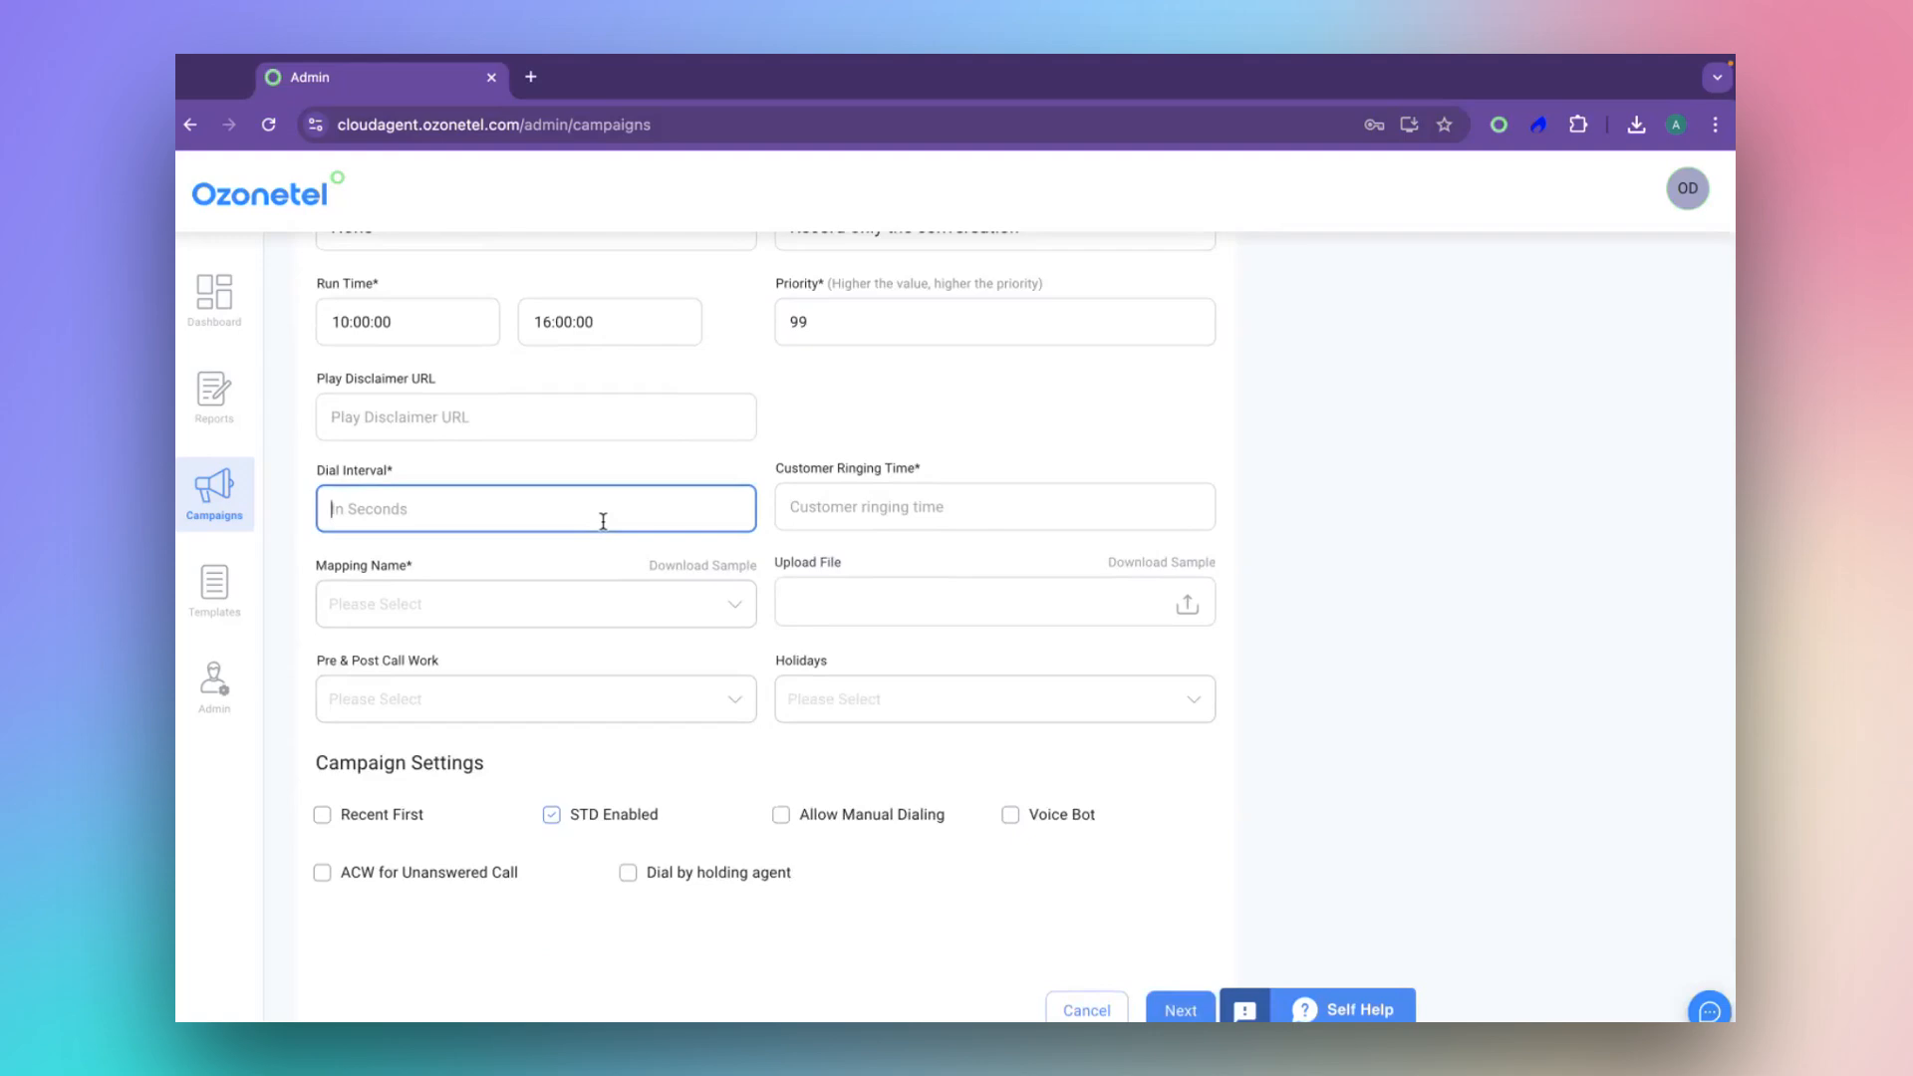
pyautogui.write('0')
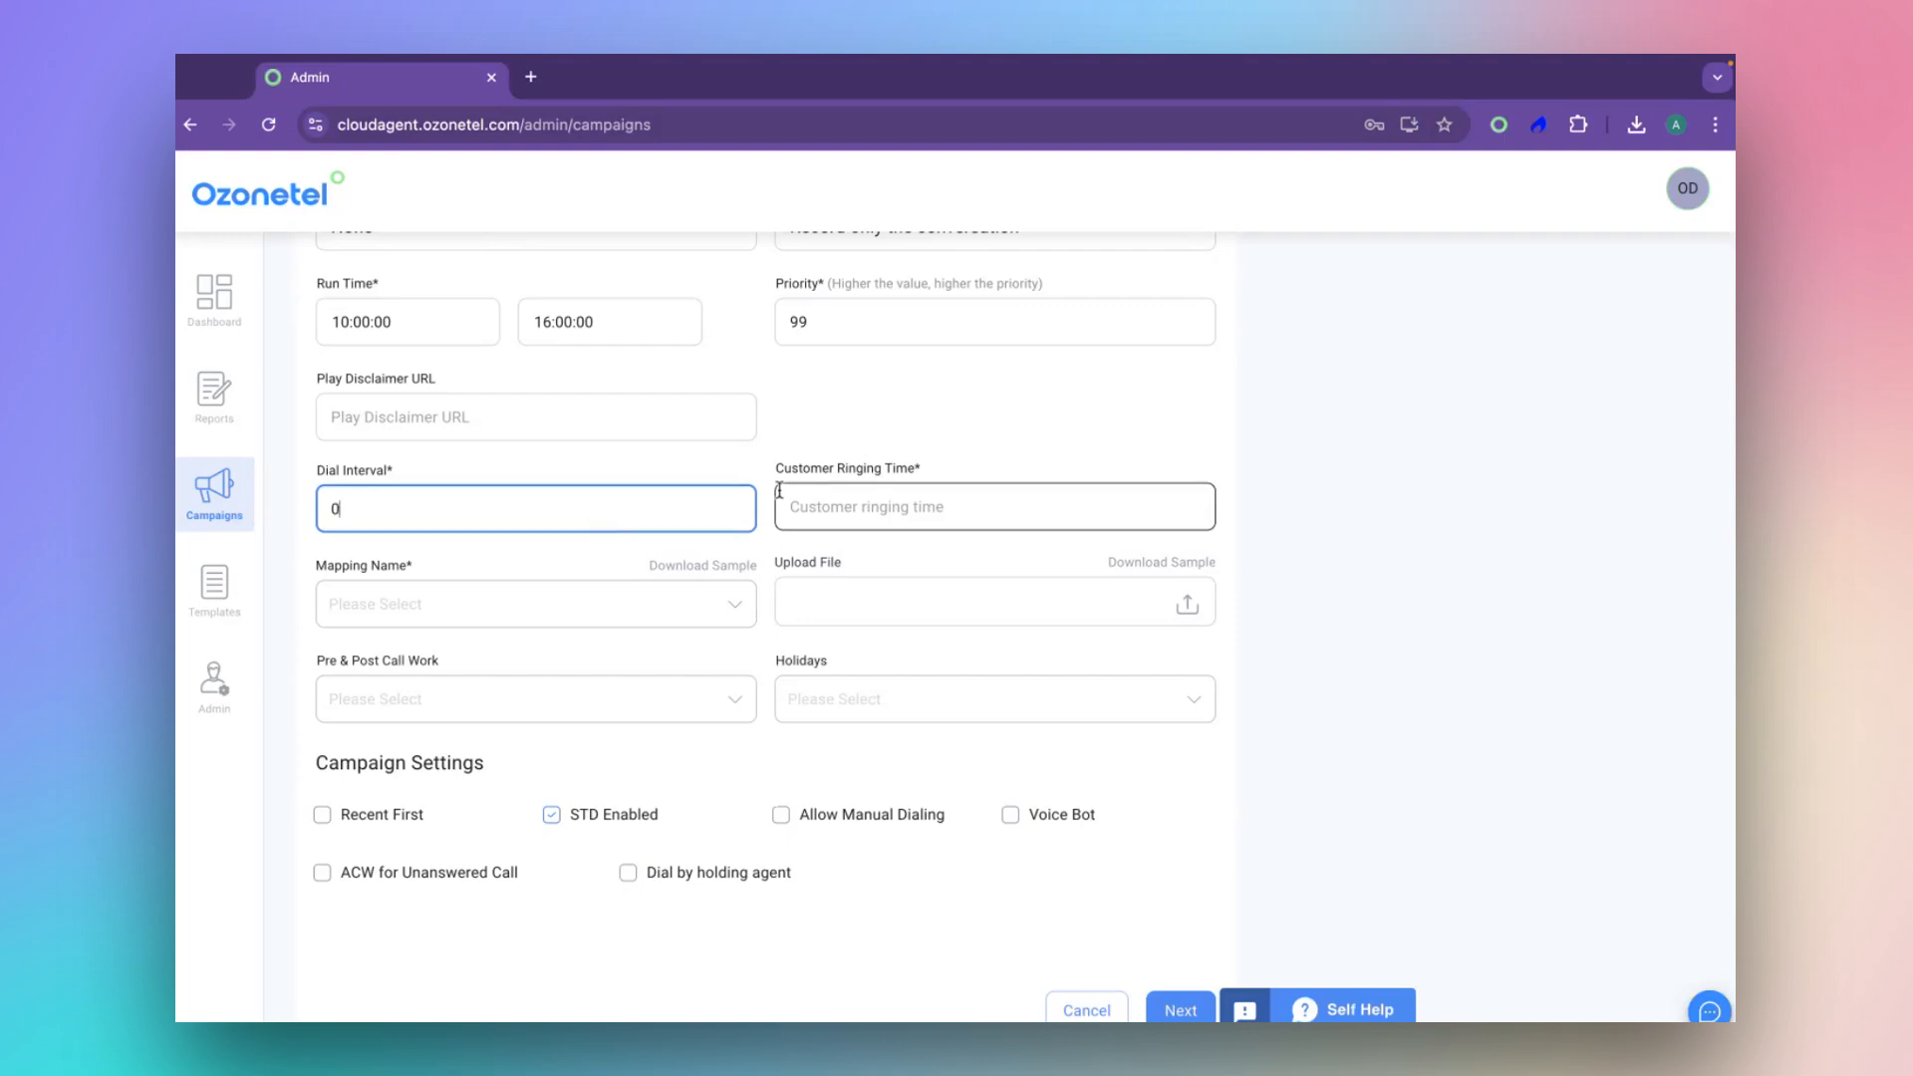
pyautogui.click(824, 507)
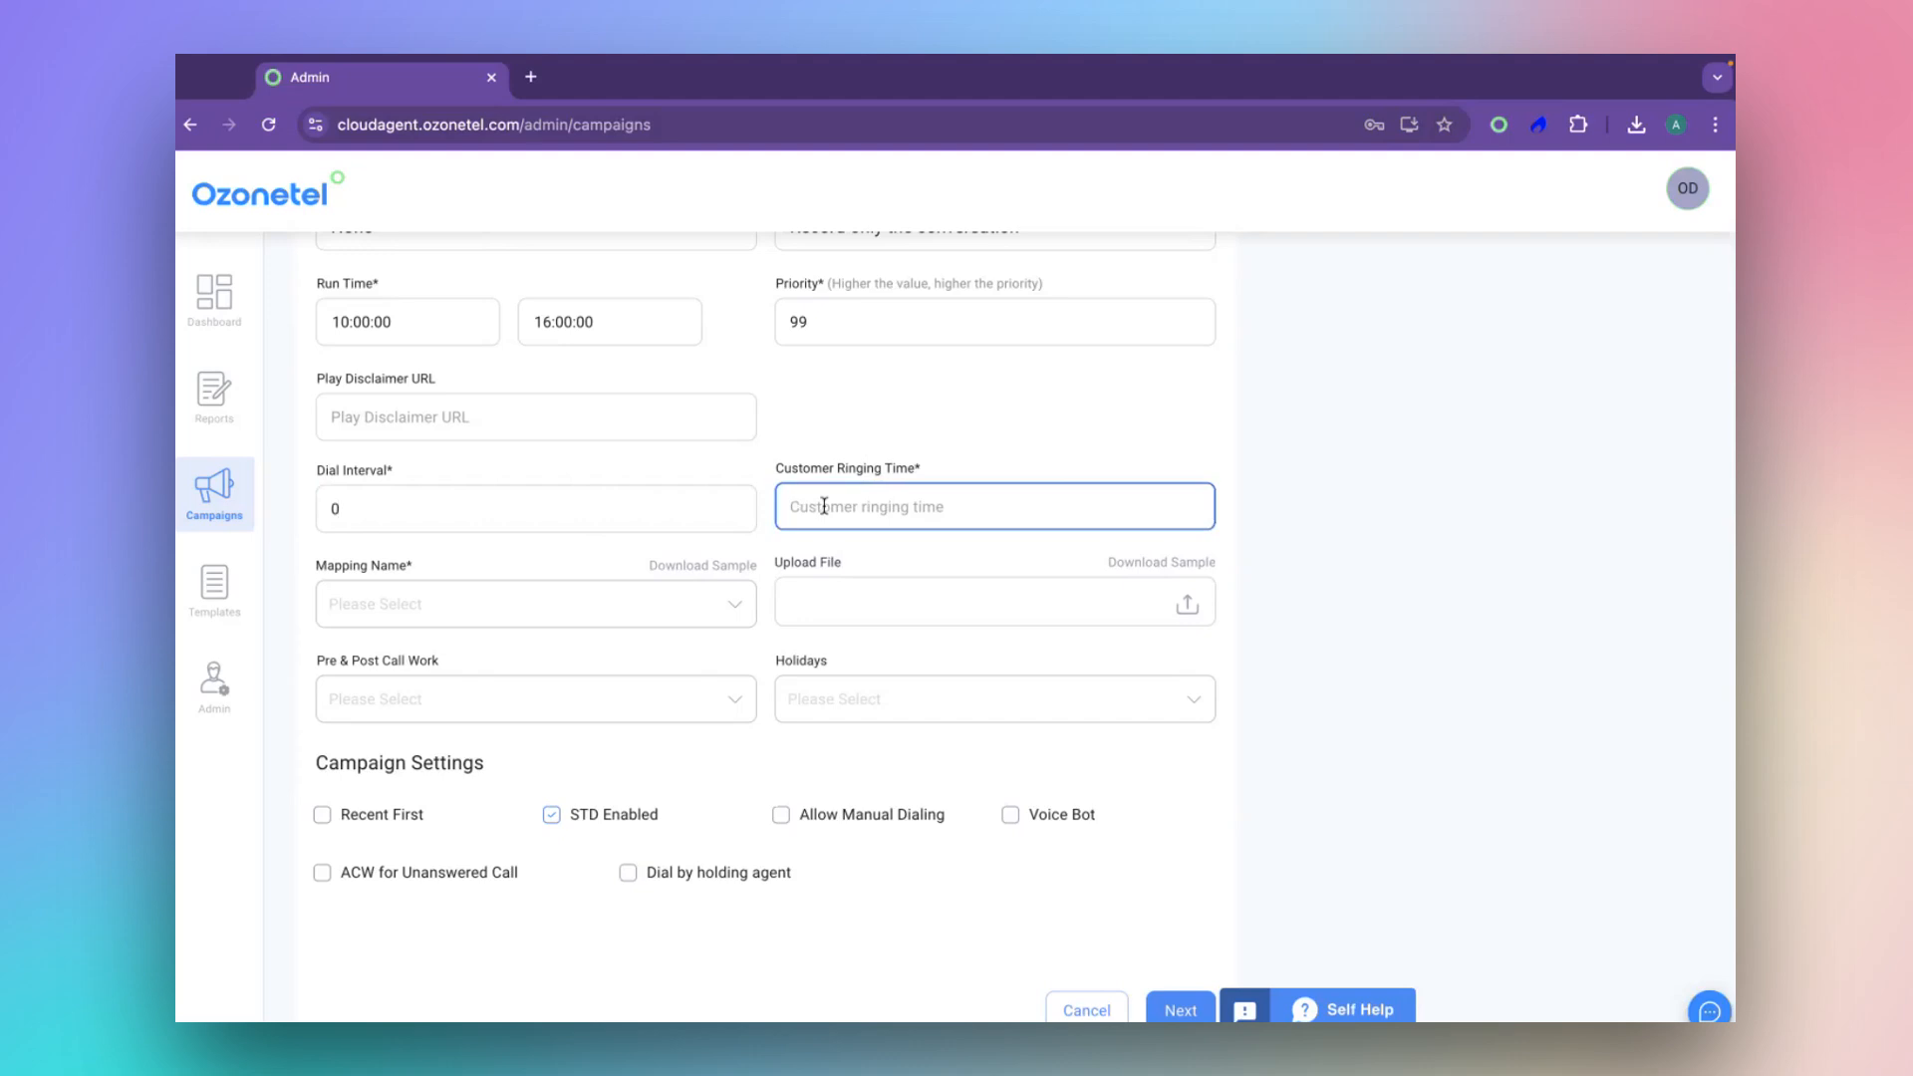
pyautogui.write('60')
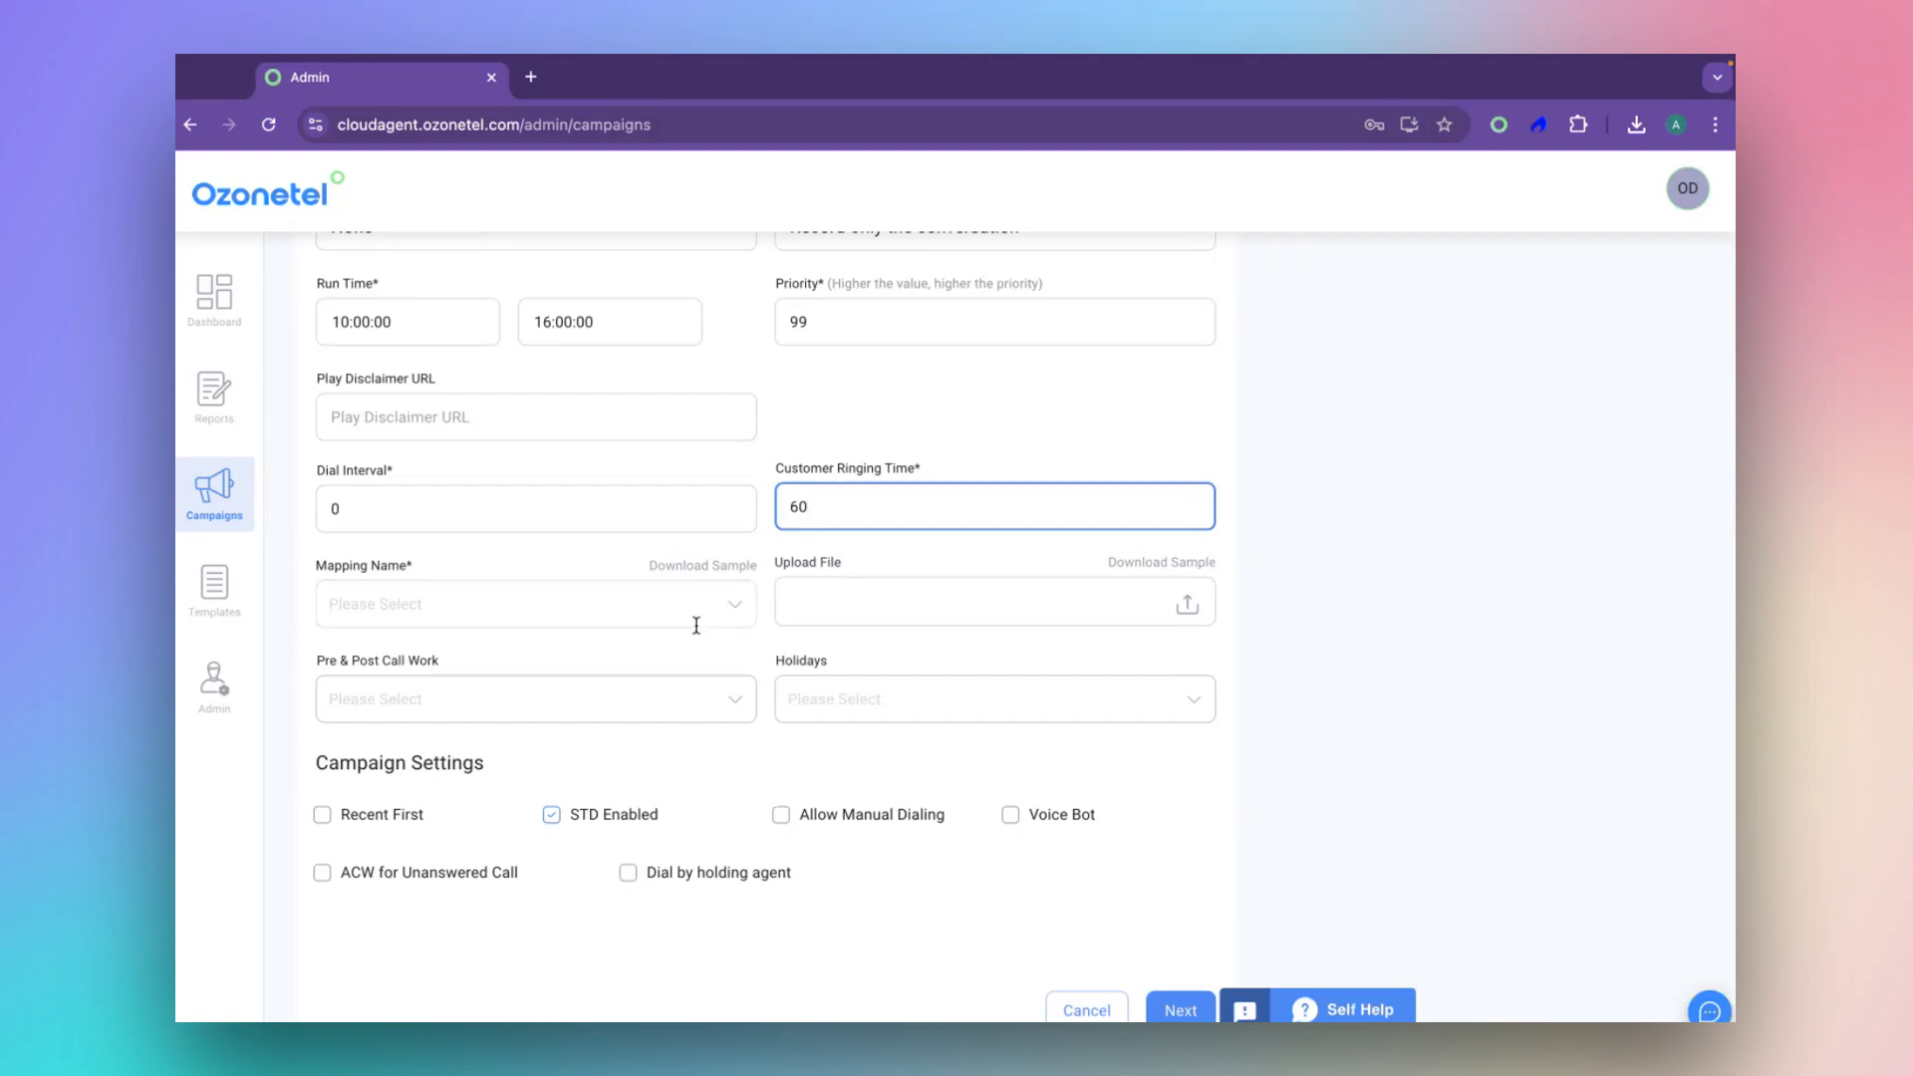
# Open the recent map_upload_sample (1) workbook in Excel and show it full screen.
pyautogui.scroll(-1, 696, 625)
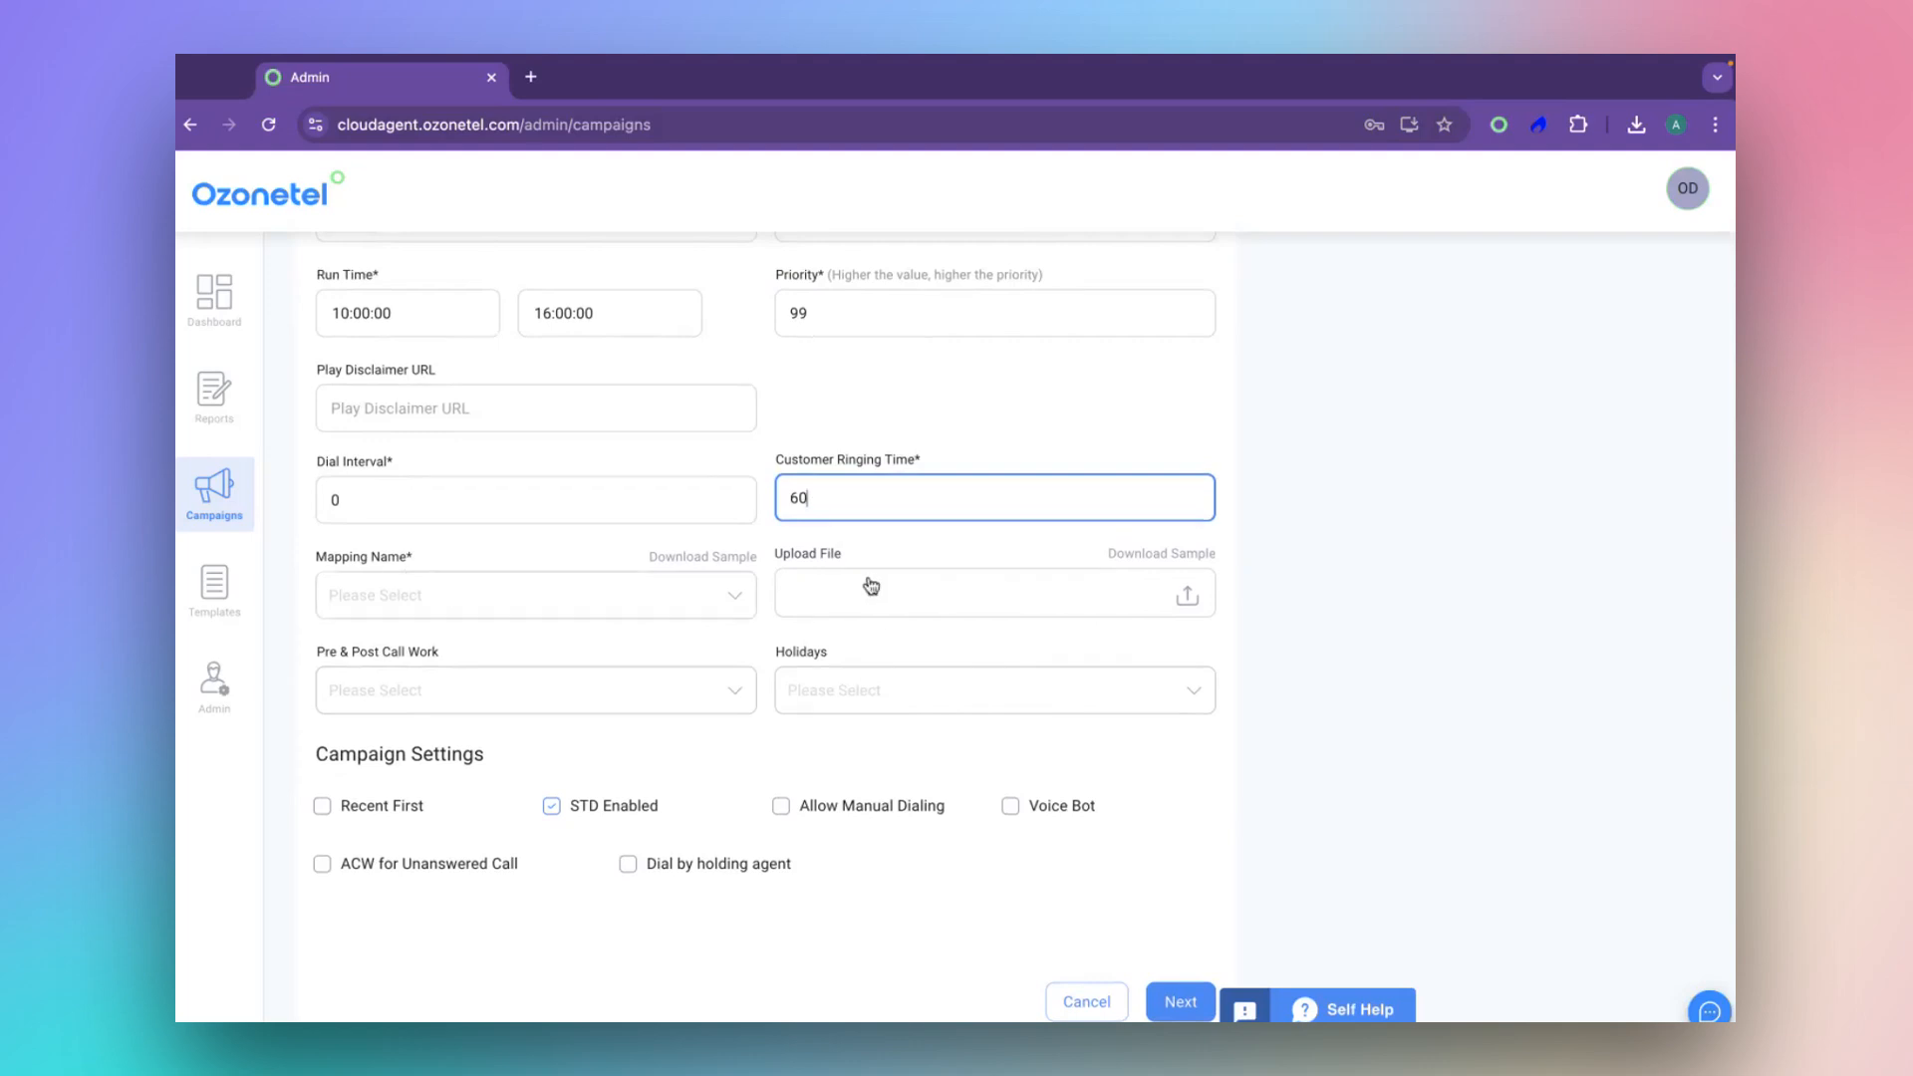
pyautogui.moveTo(315, 560); pyautogui.dragTo(416, 564)
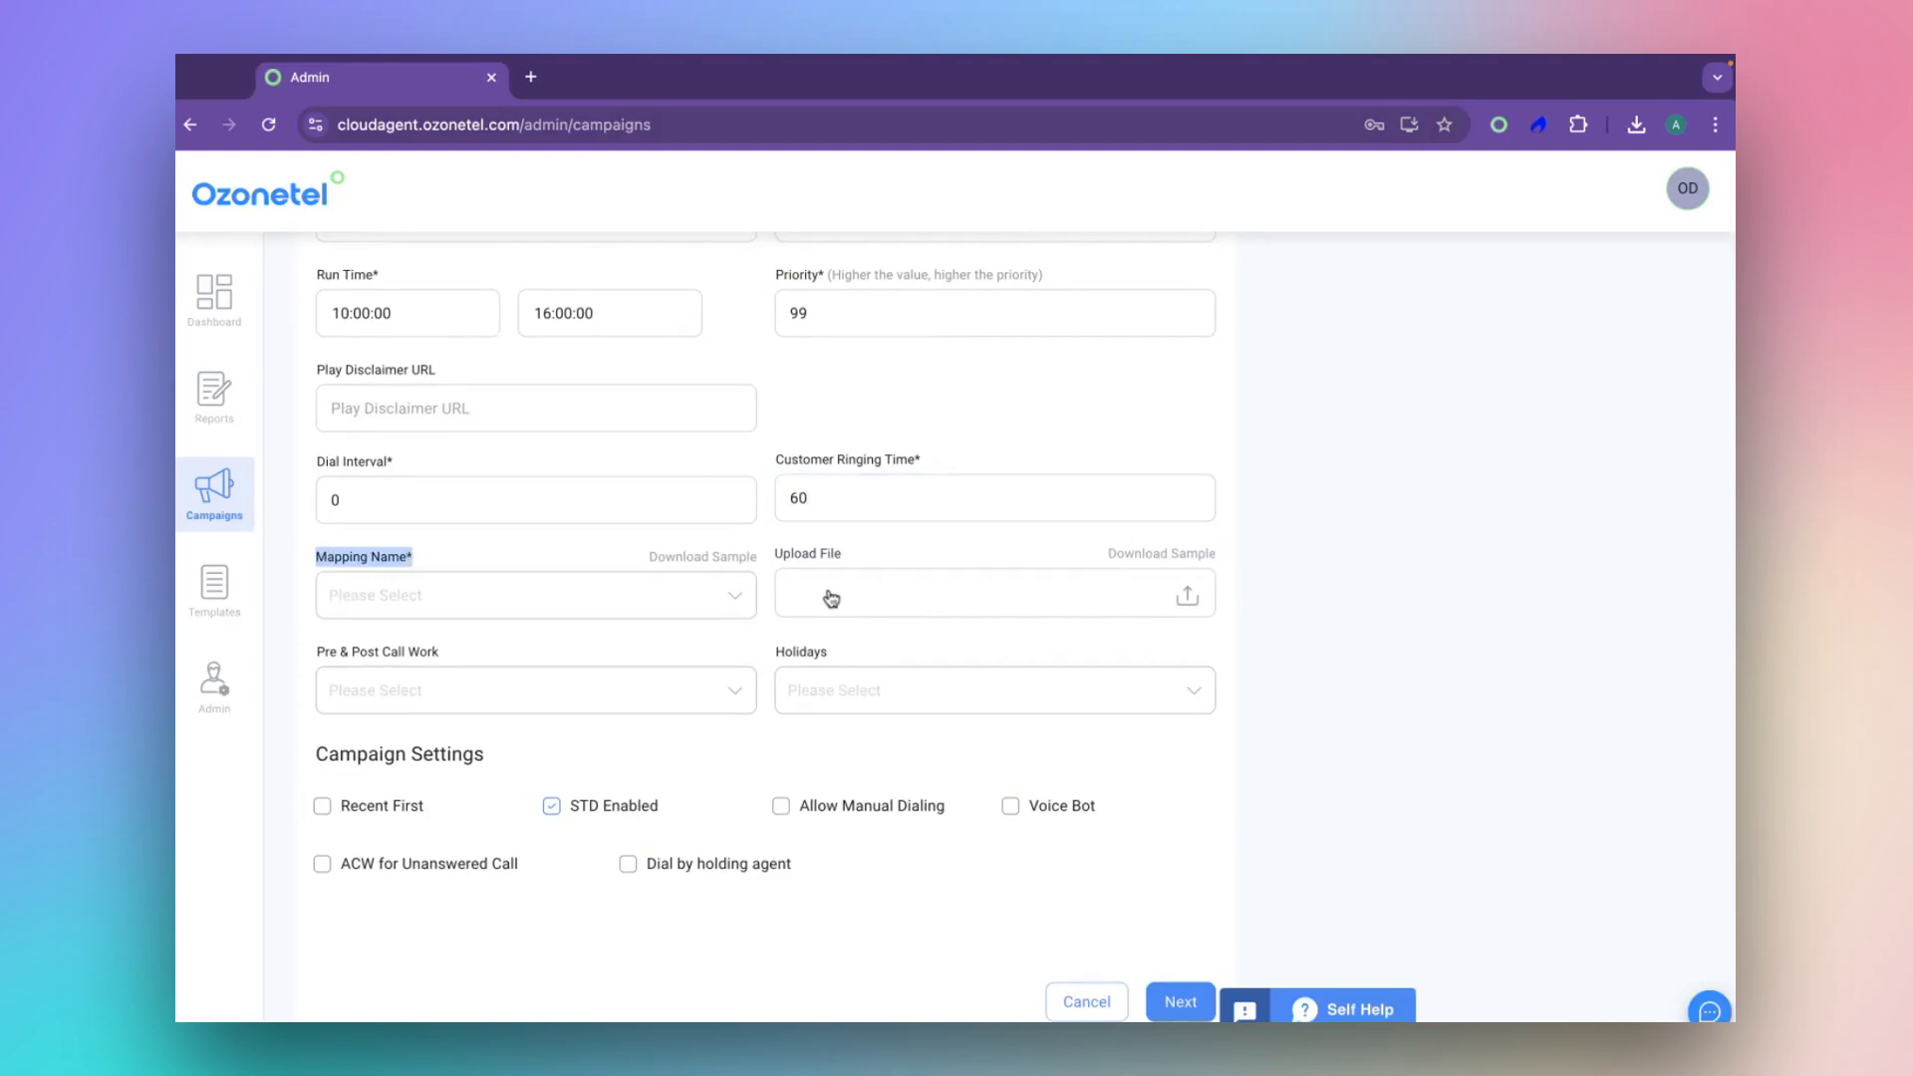
pyautogui.click(550, 556)
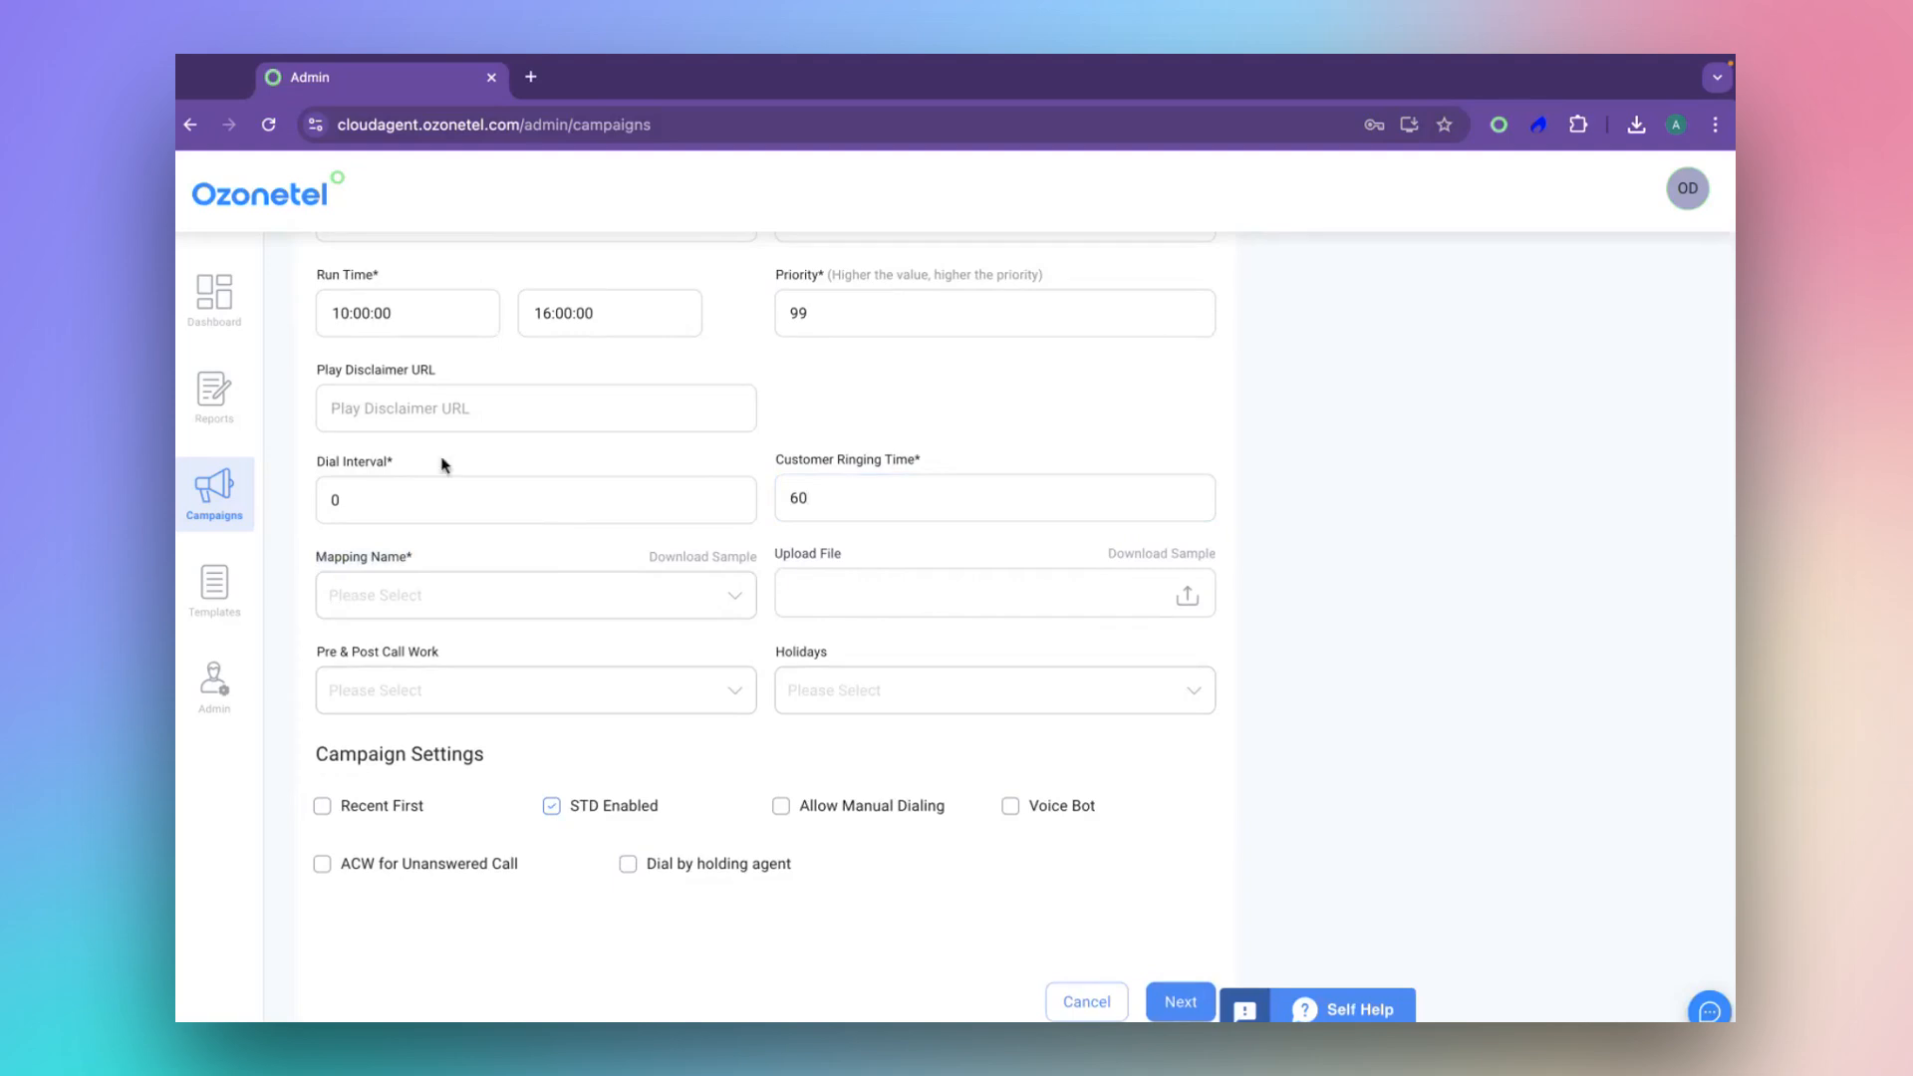
pyautogui.moveTo(222, 60)
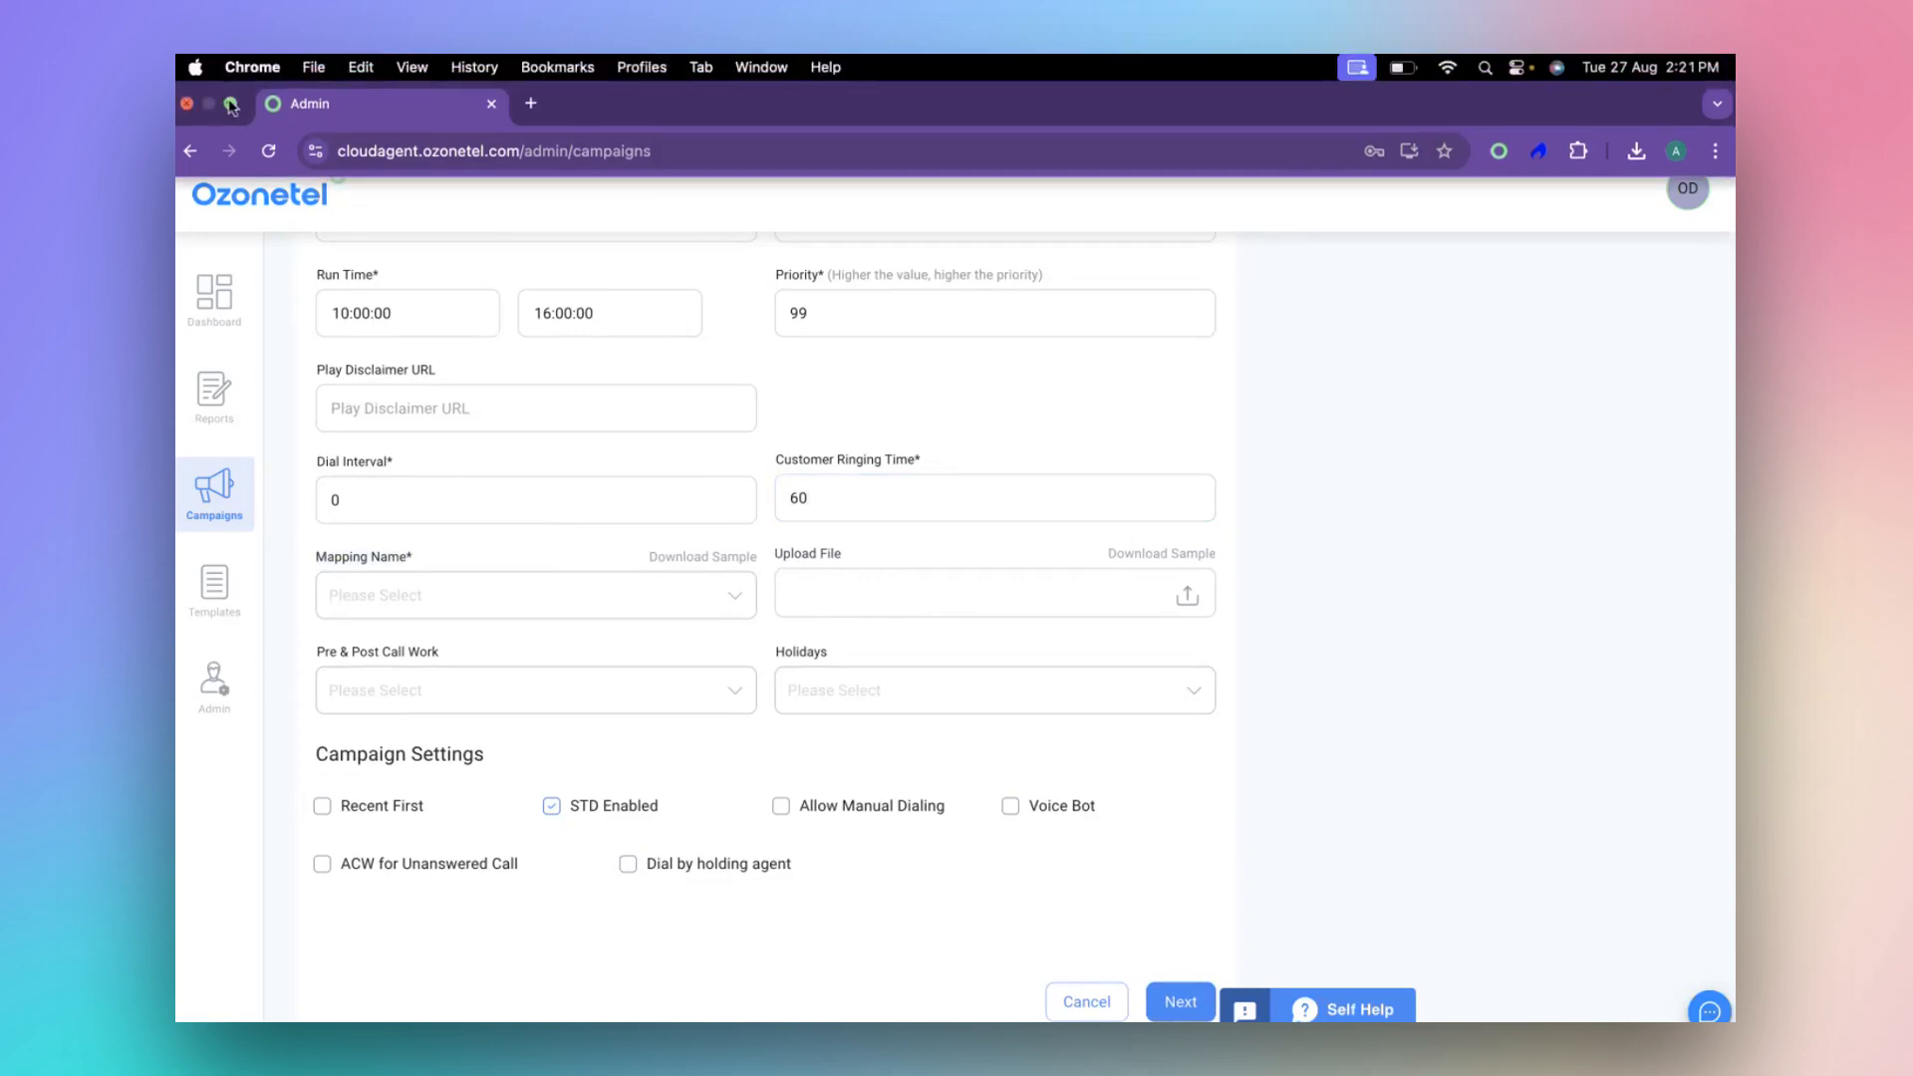
pyautogui.click(231, 105)
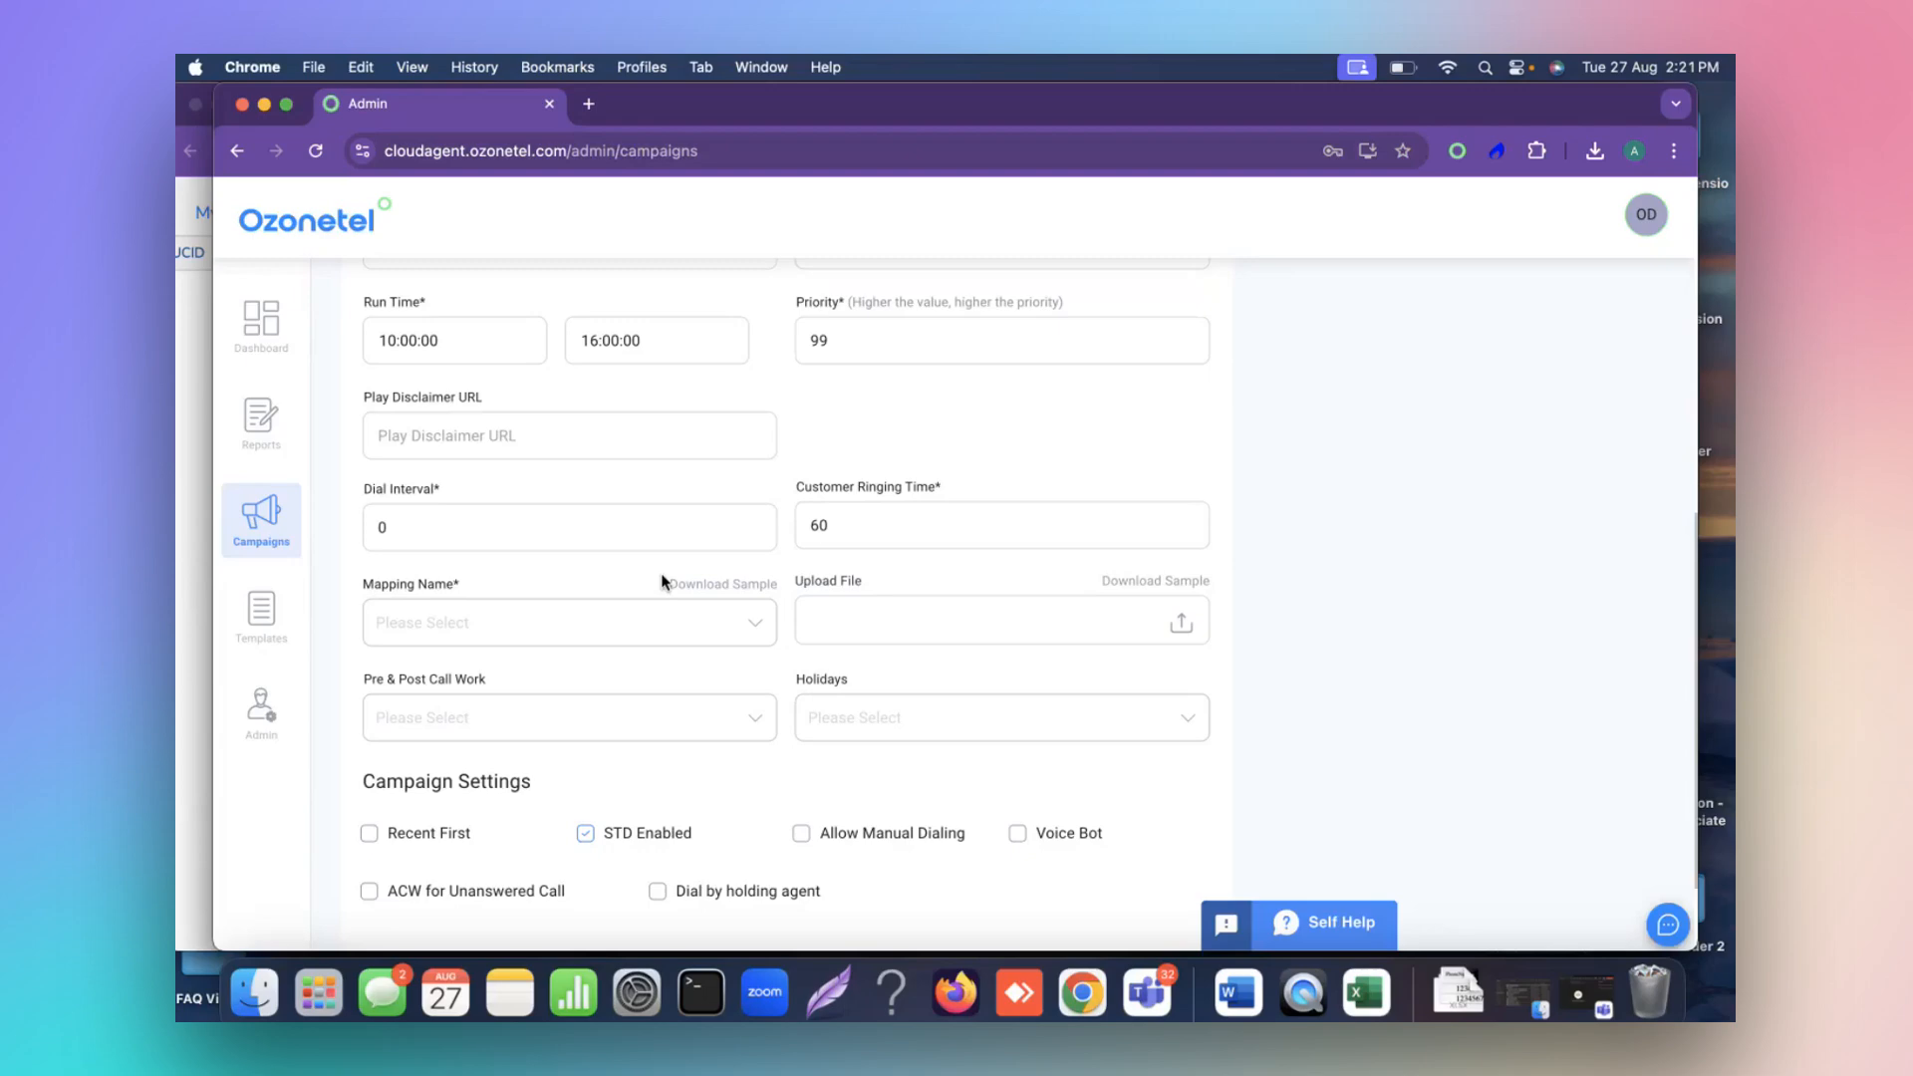
pyautogui.rightClick(1364, 999)
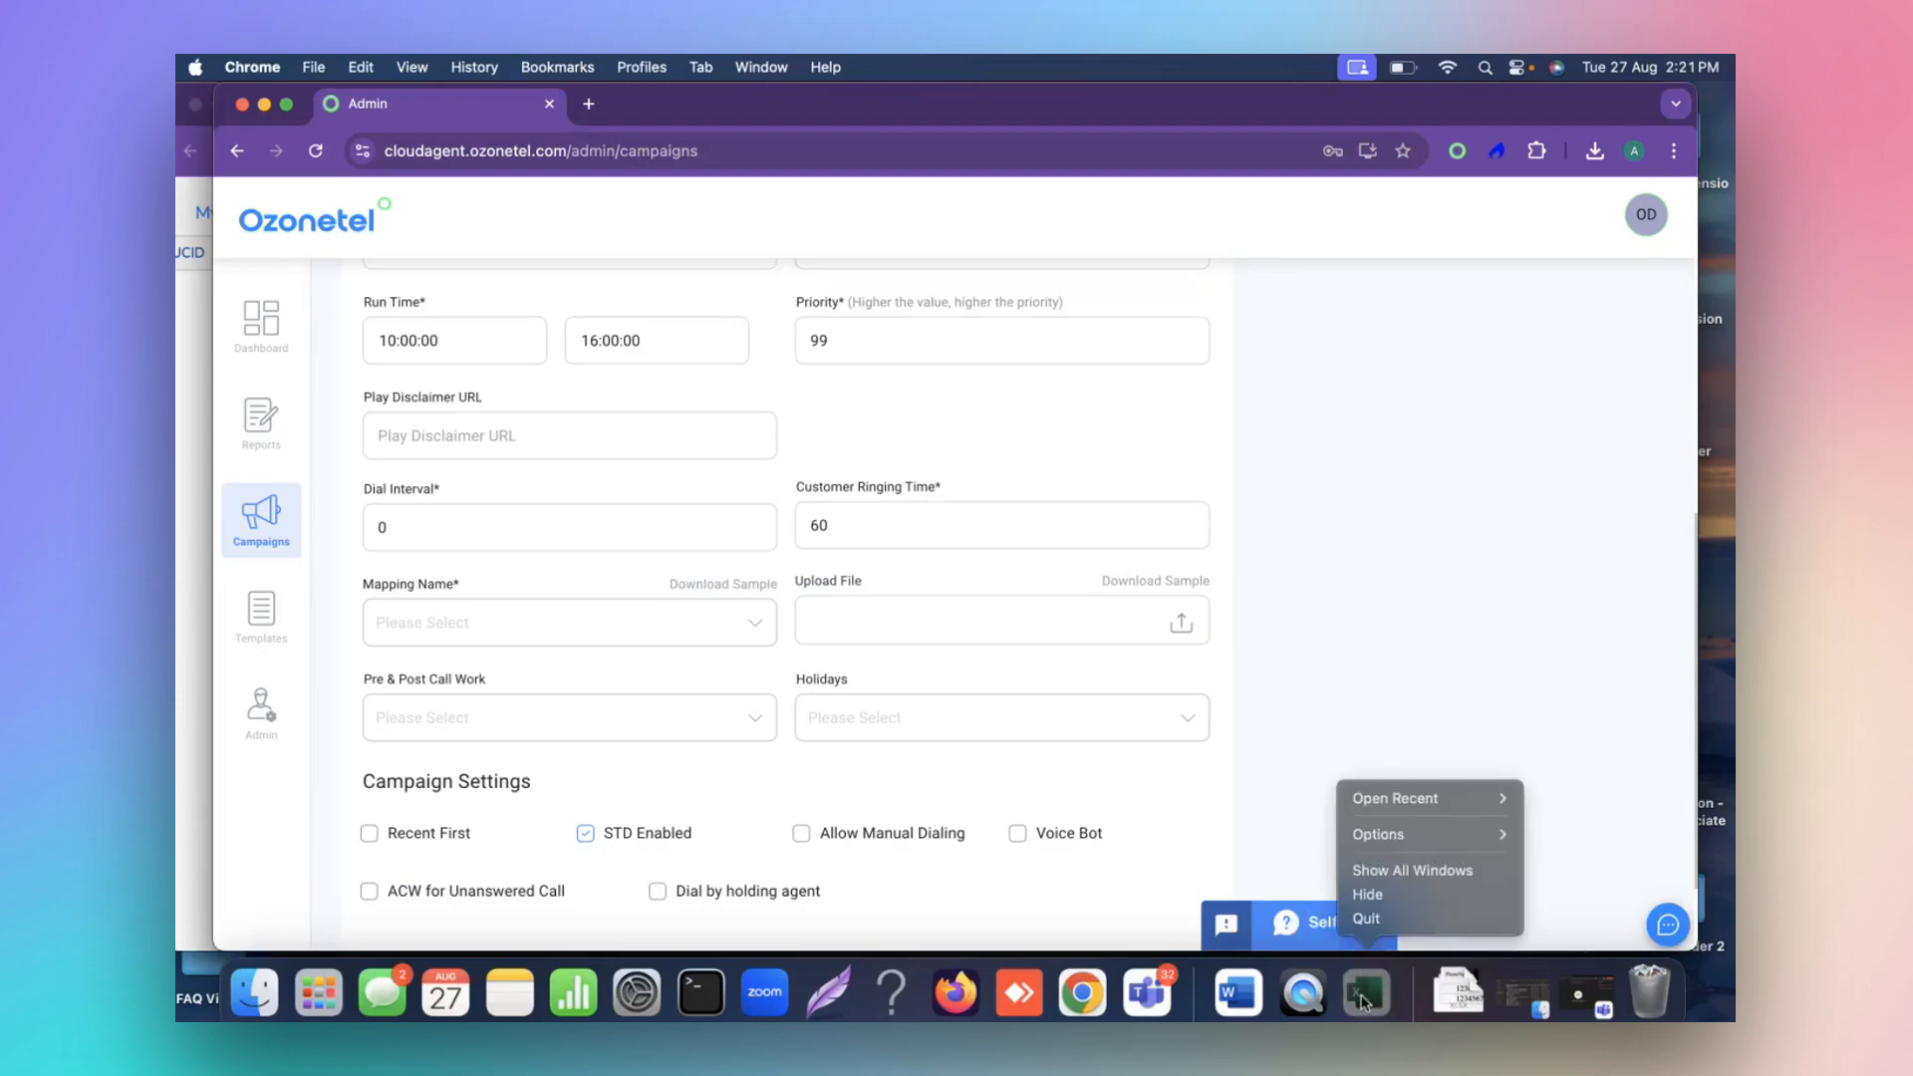
pyautogui.moveTo(1396, 798)
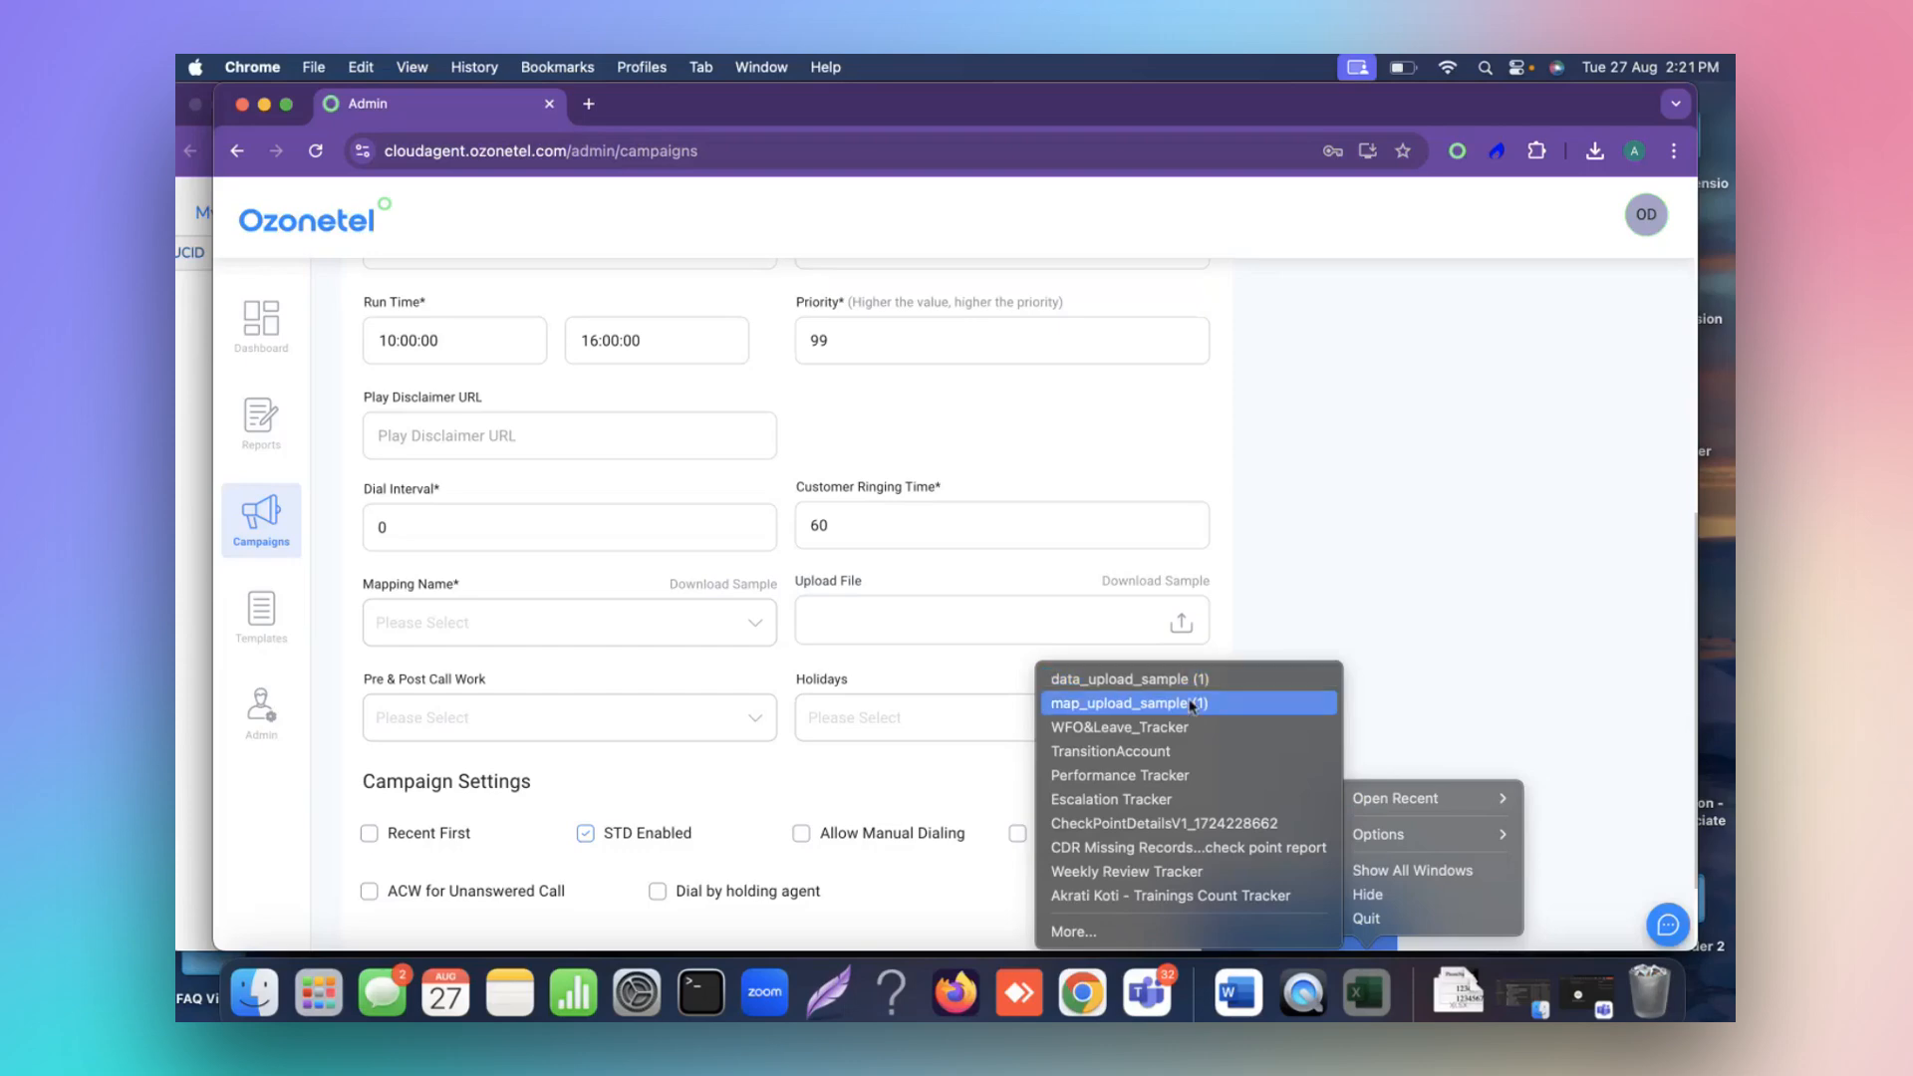
pyautogui.click(1193, 704)
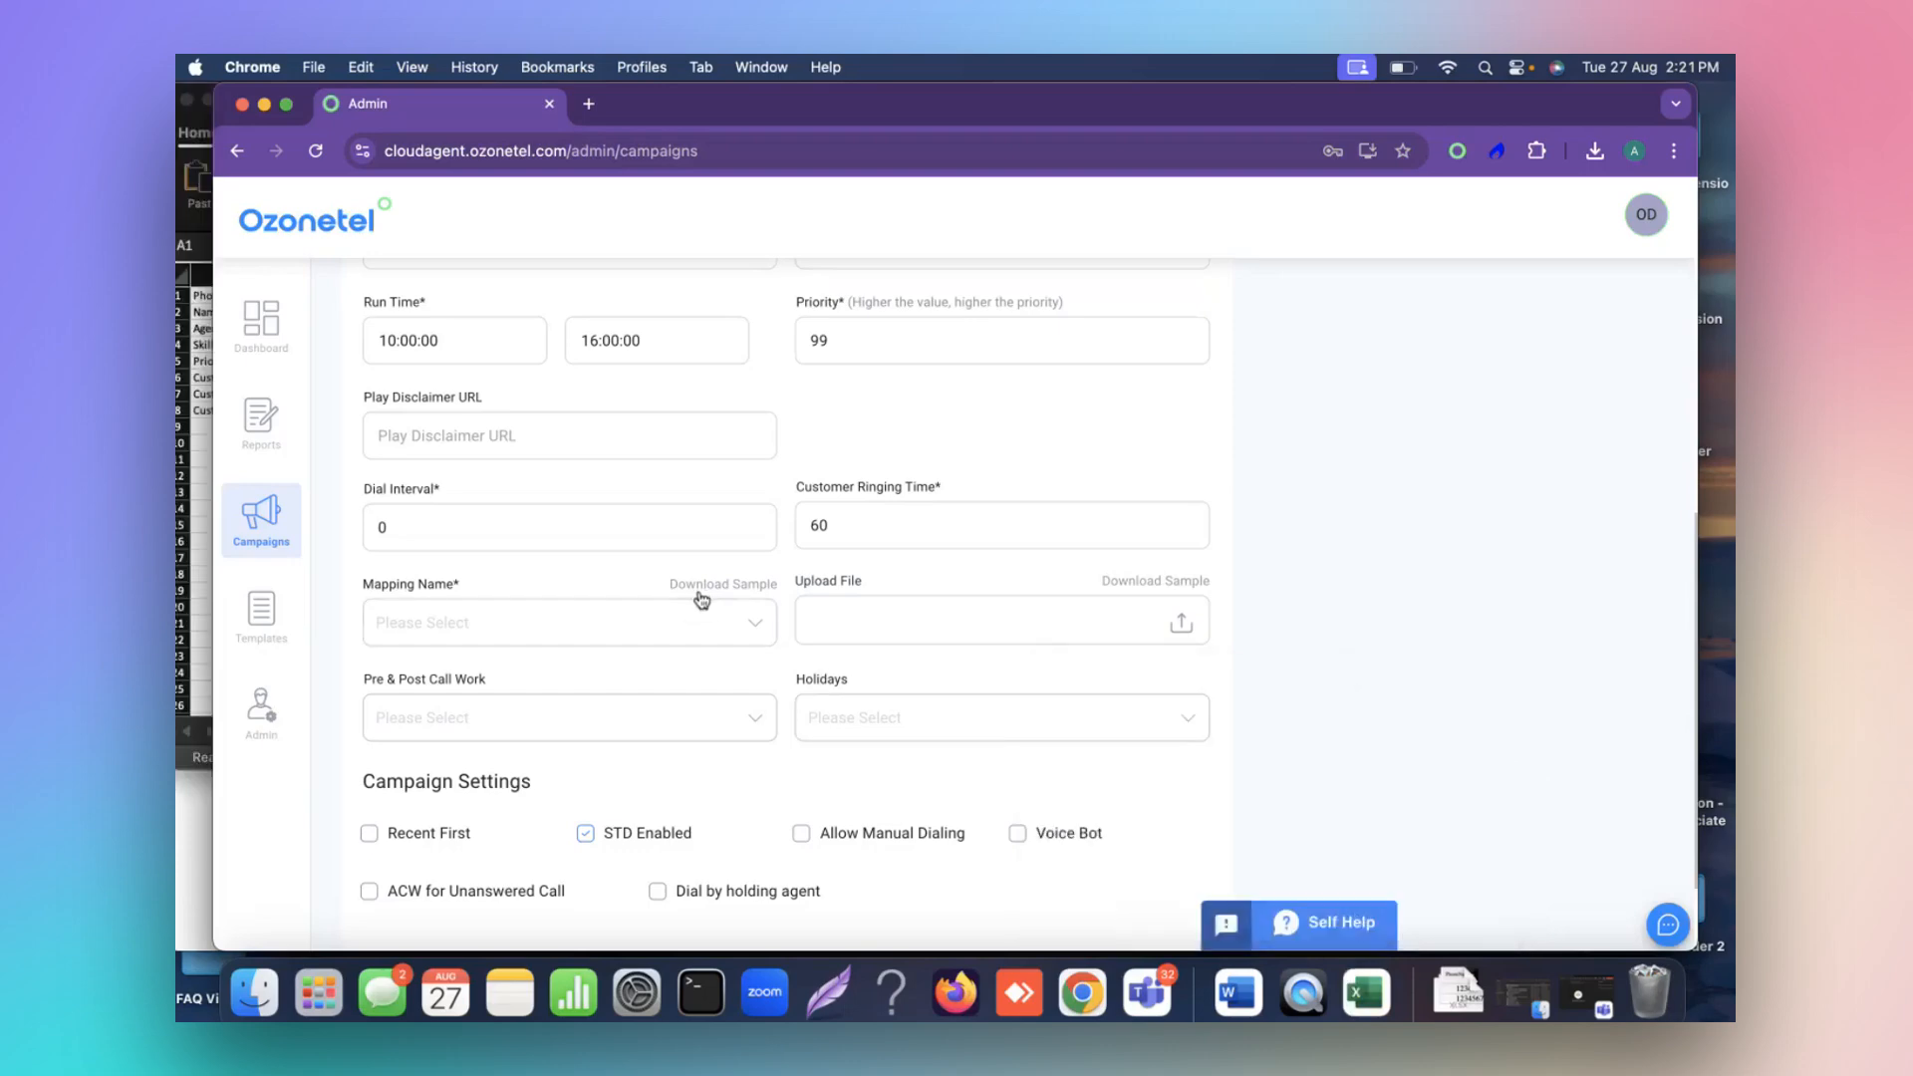
pyautogui.click(194, 489)
pyautogui.click(230, 101)
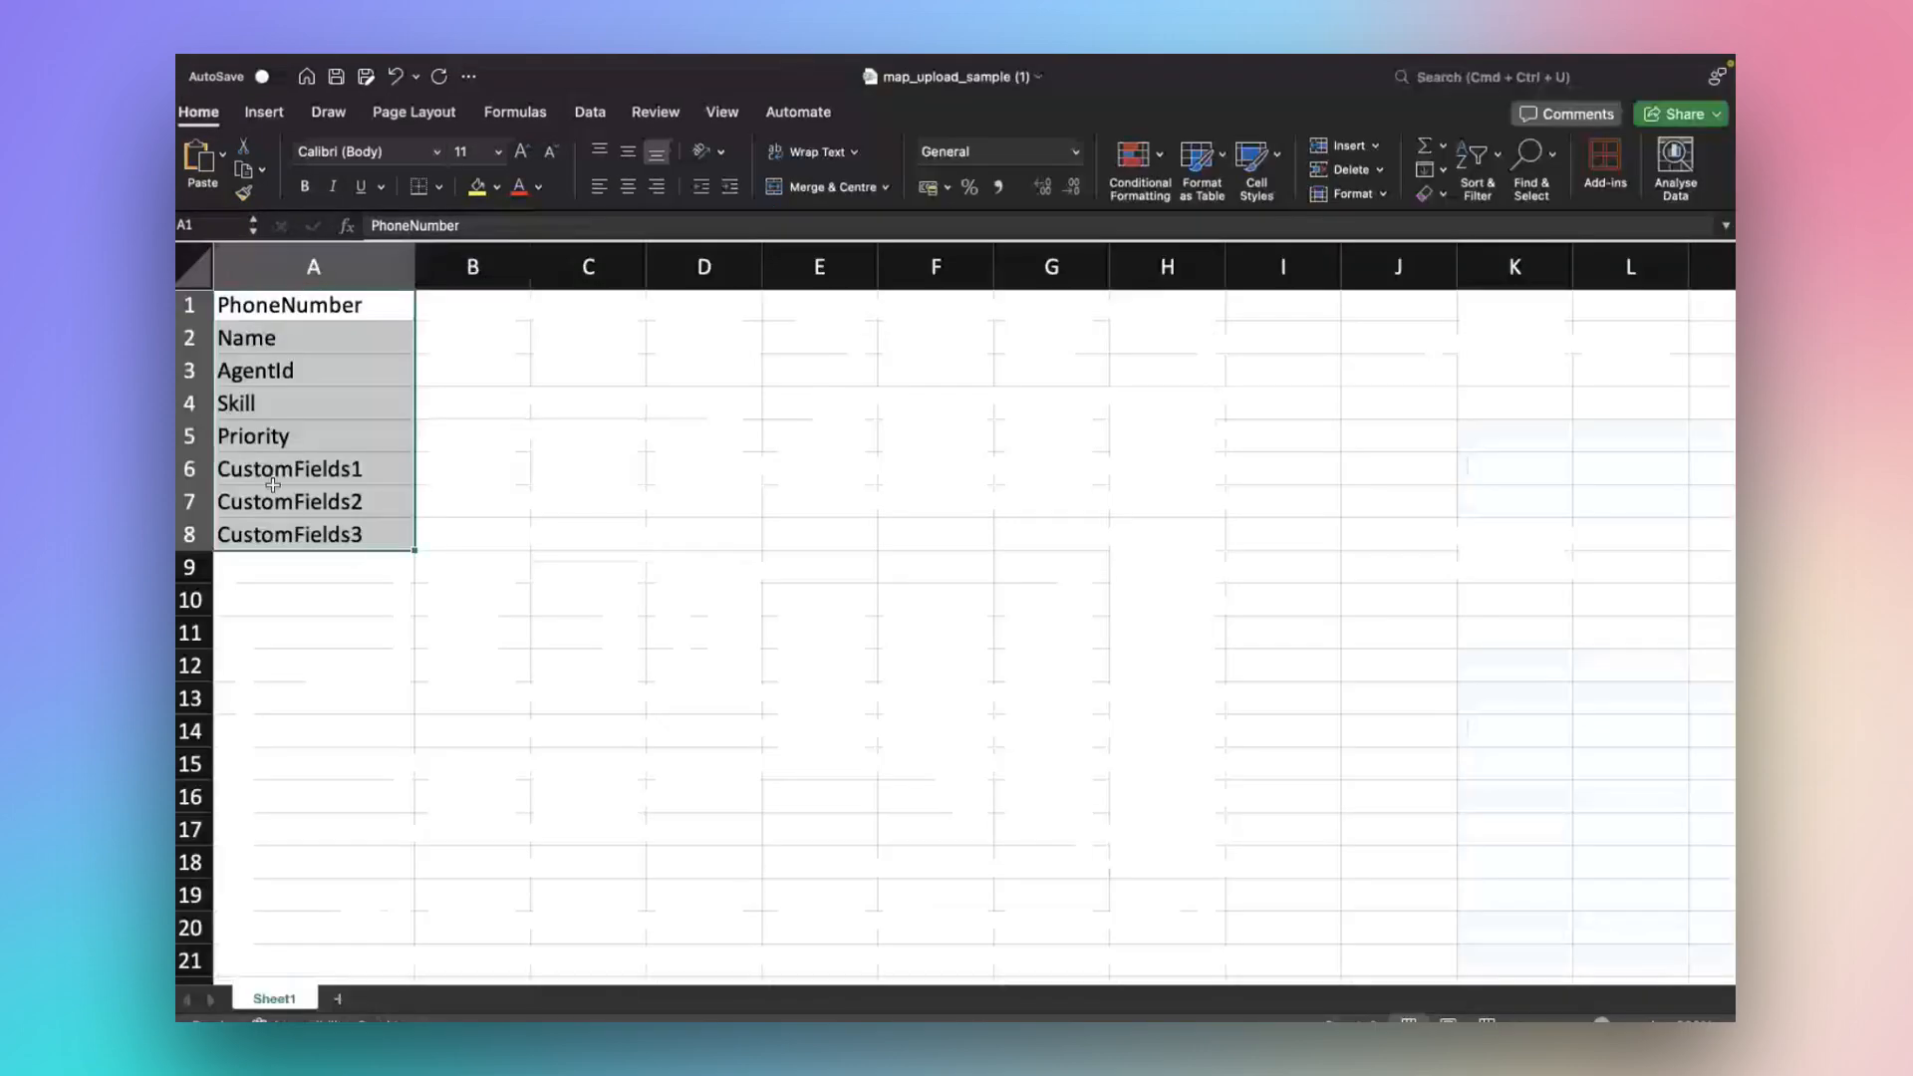
# Clear the CustomFields1, CustomFields2 and CustomFields3 entries from column A of the mapping sample.
pyautogui.moveTo(274, 472); pyautogui.dragTo(284, 570)
pyautogui.press('Delete')
pyautogui.moveTo(309, 345); pyautogui.dragTo(310, 354)
pyautogui.hotkey('shift', 'Down')
pyautogui.hotkey('shift', 'Down')
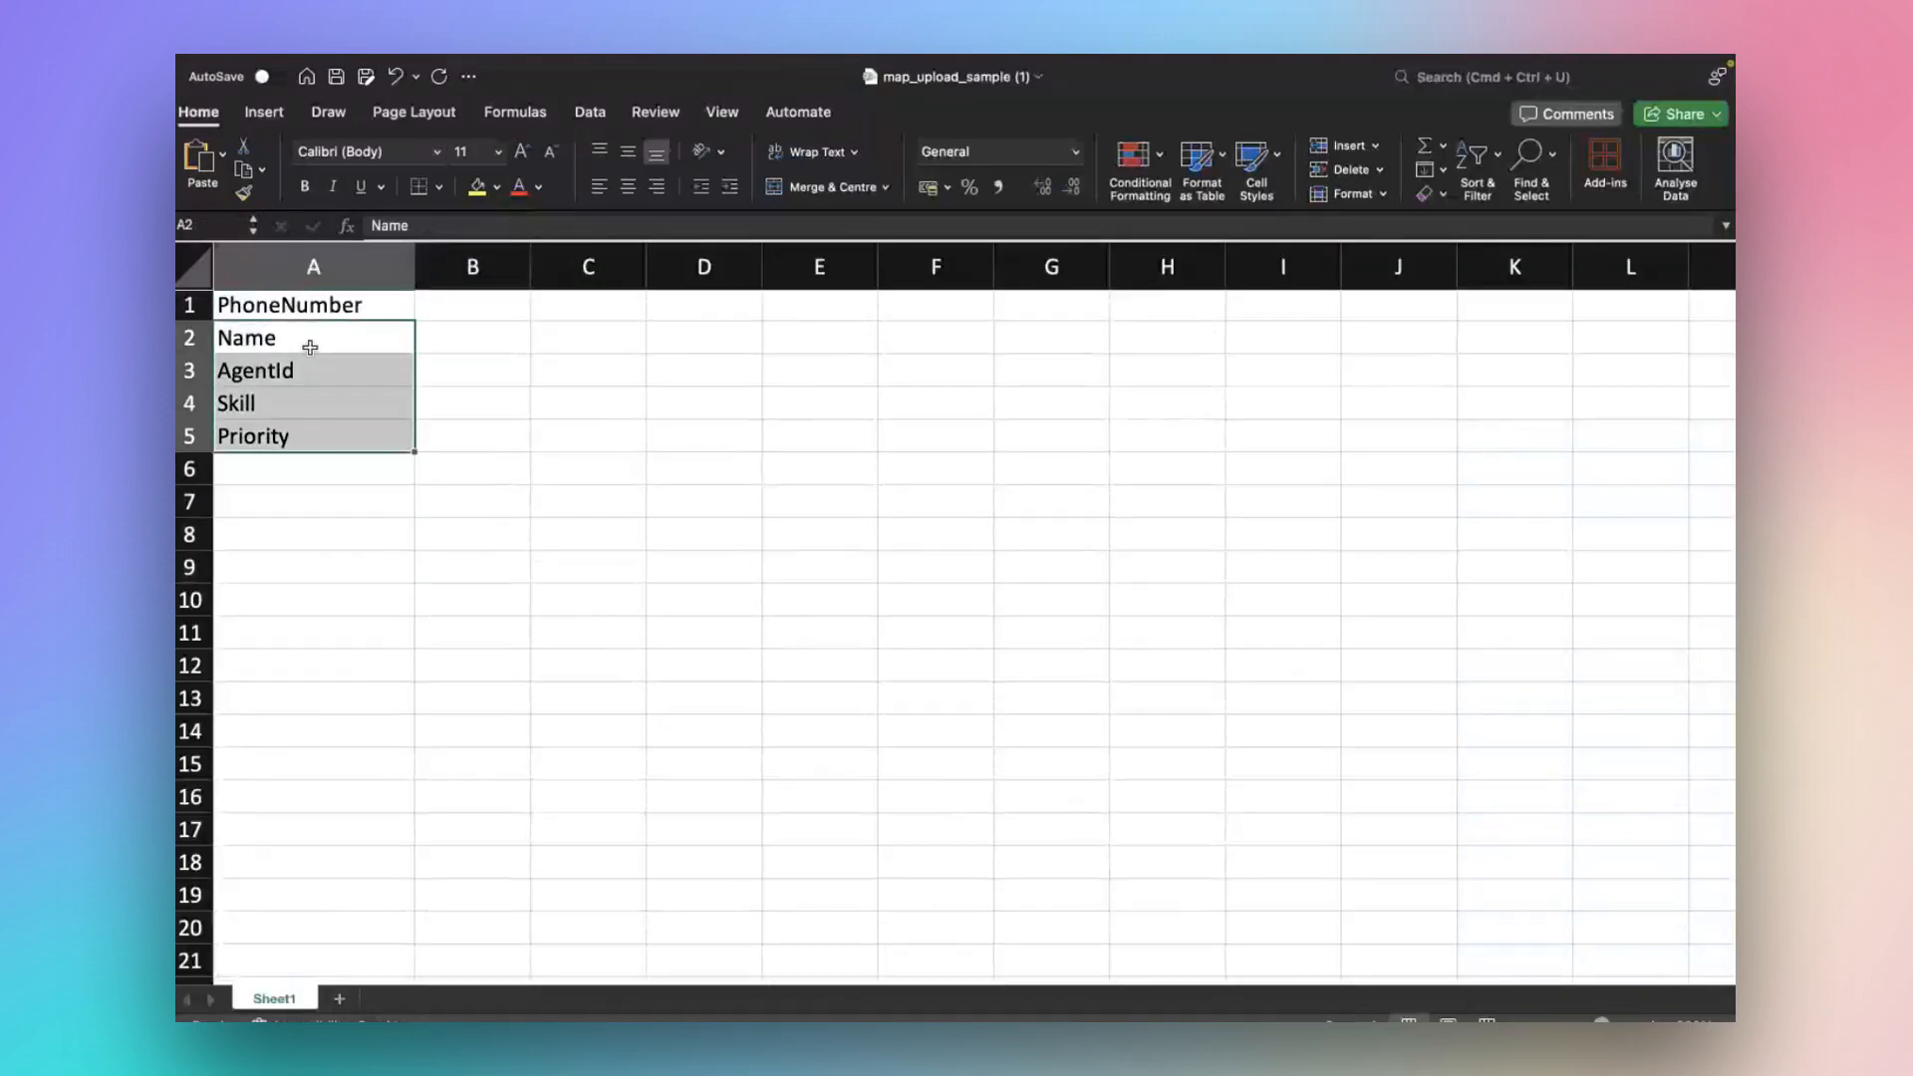
pyautogui.press('Delete')
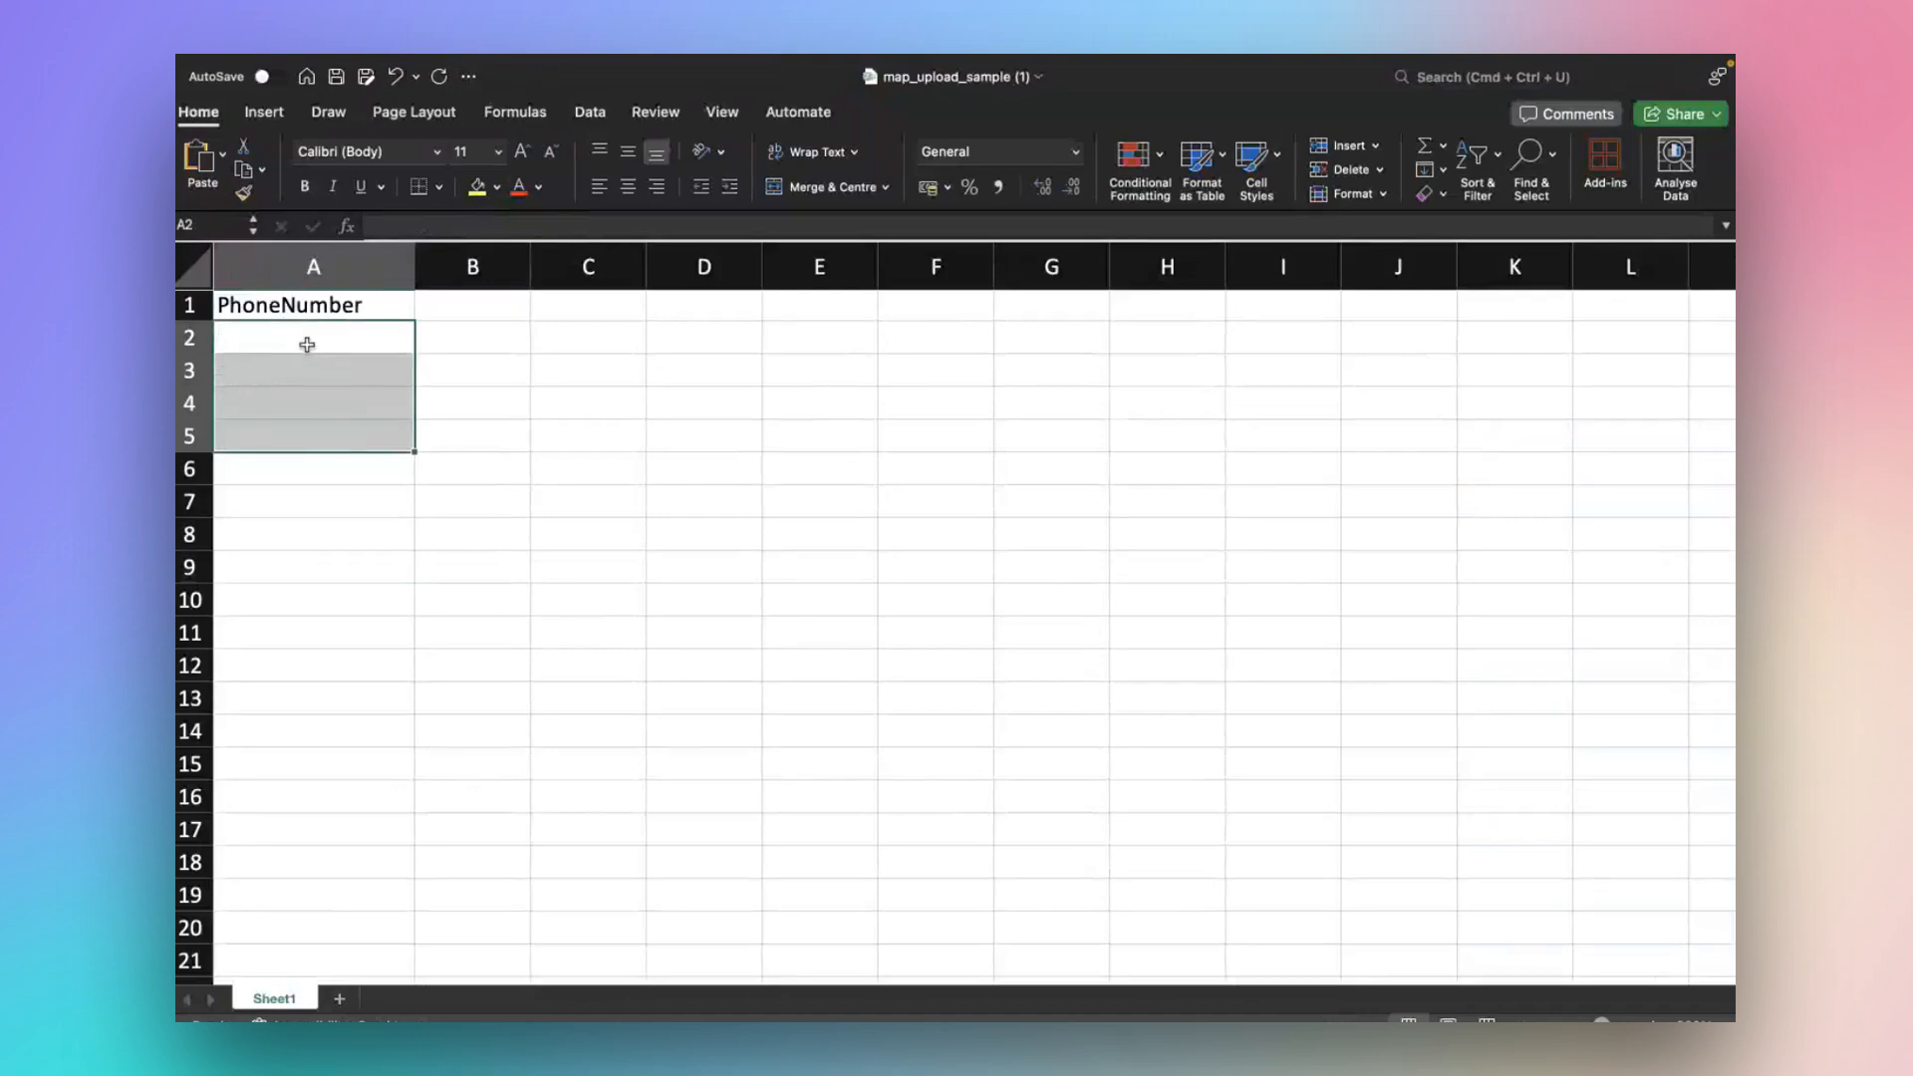
pyautogui.press('super+z')
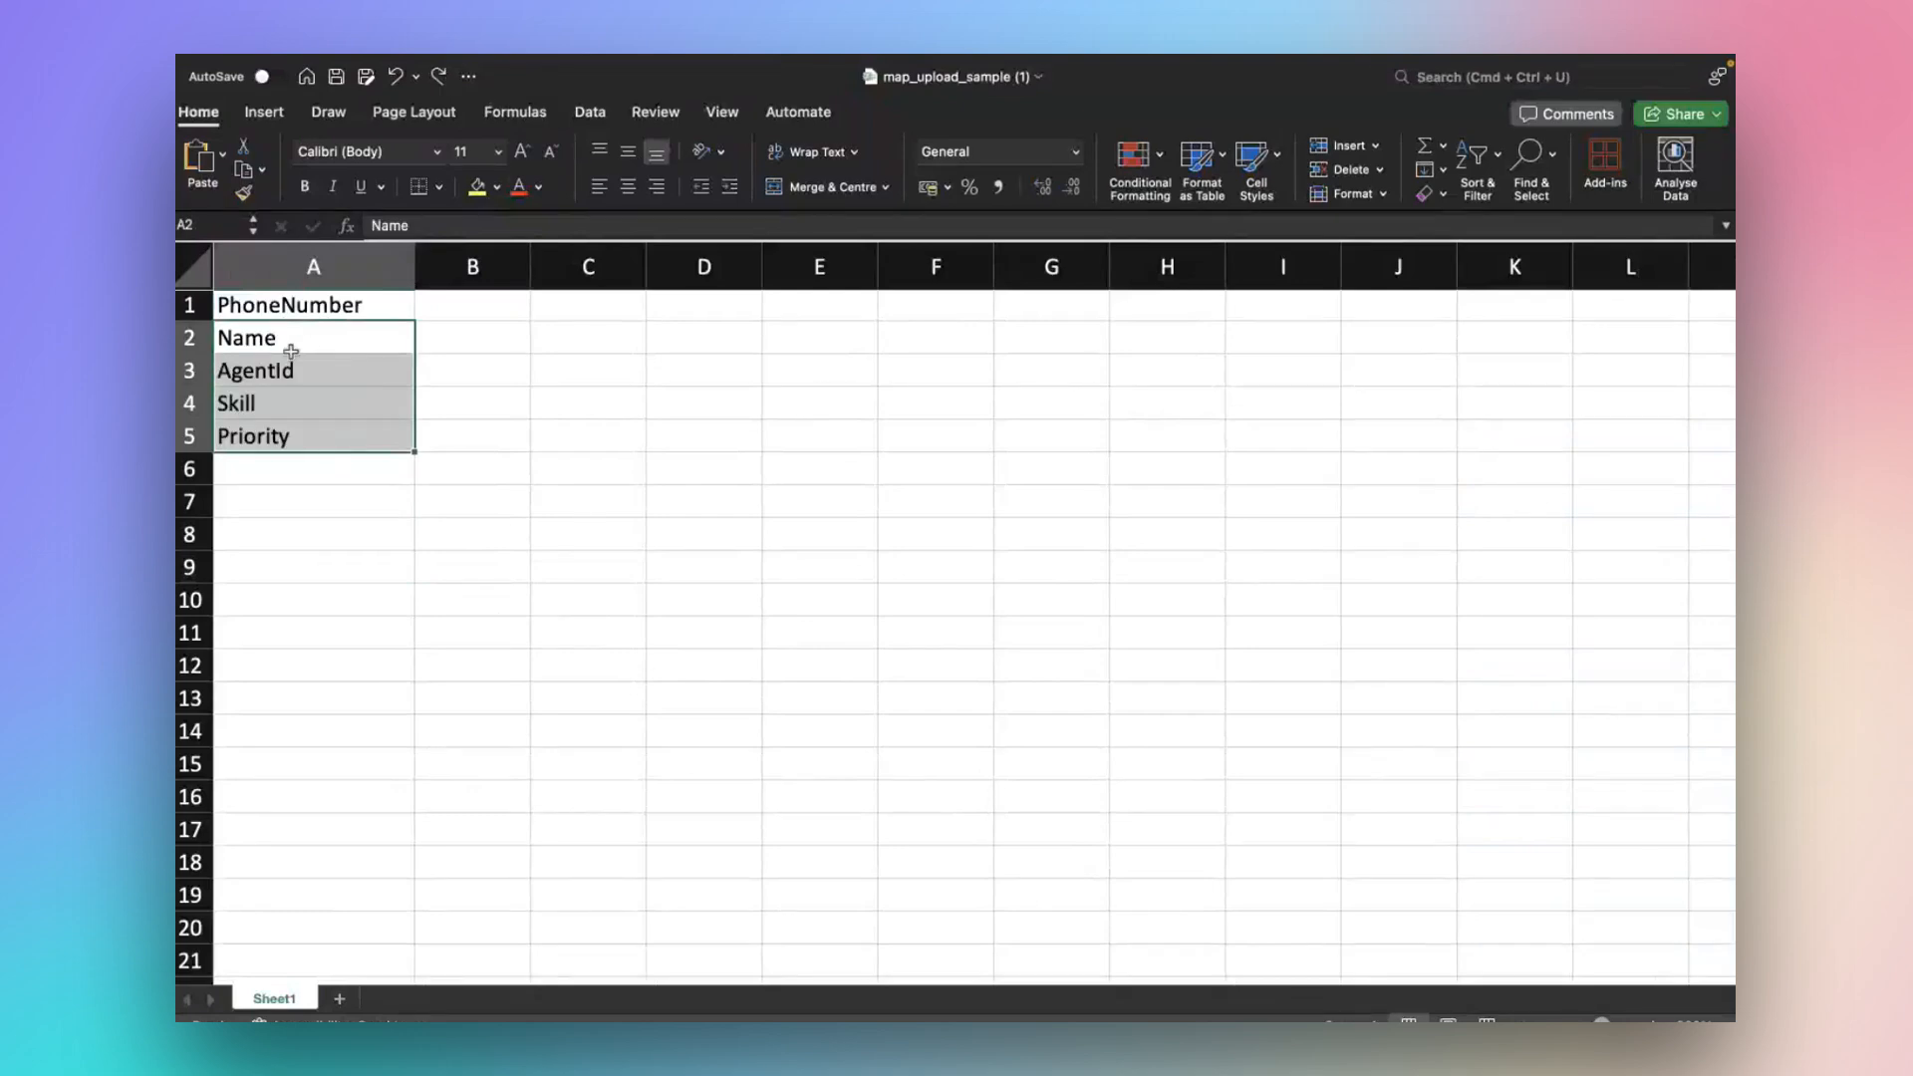
# Clear the AgentId, Skill and Priority entries from column A, keeping PhoneNumber and Name.
pyautogui.click(290, 436)
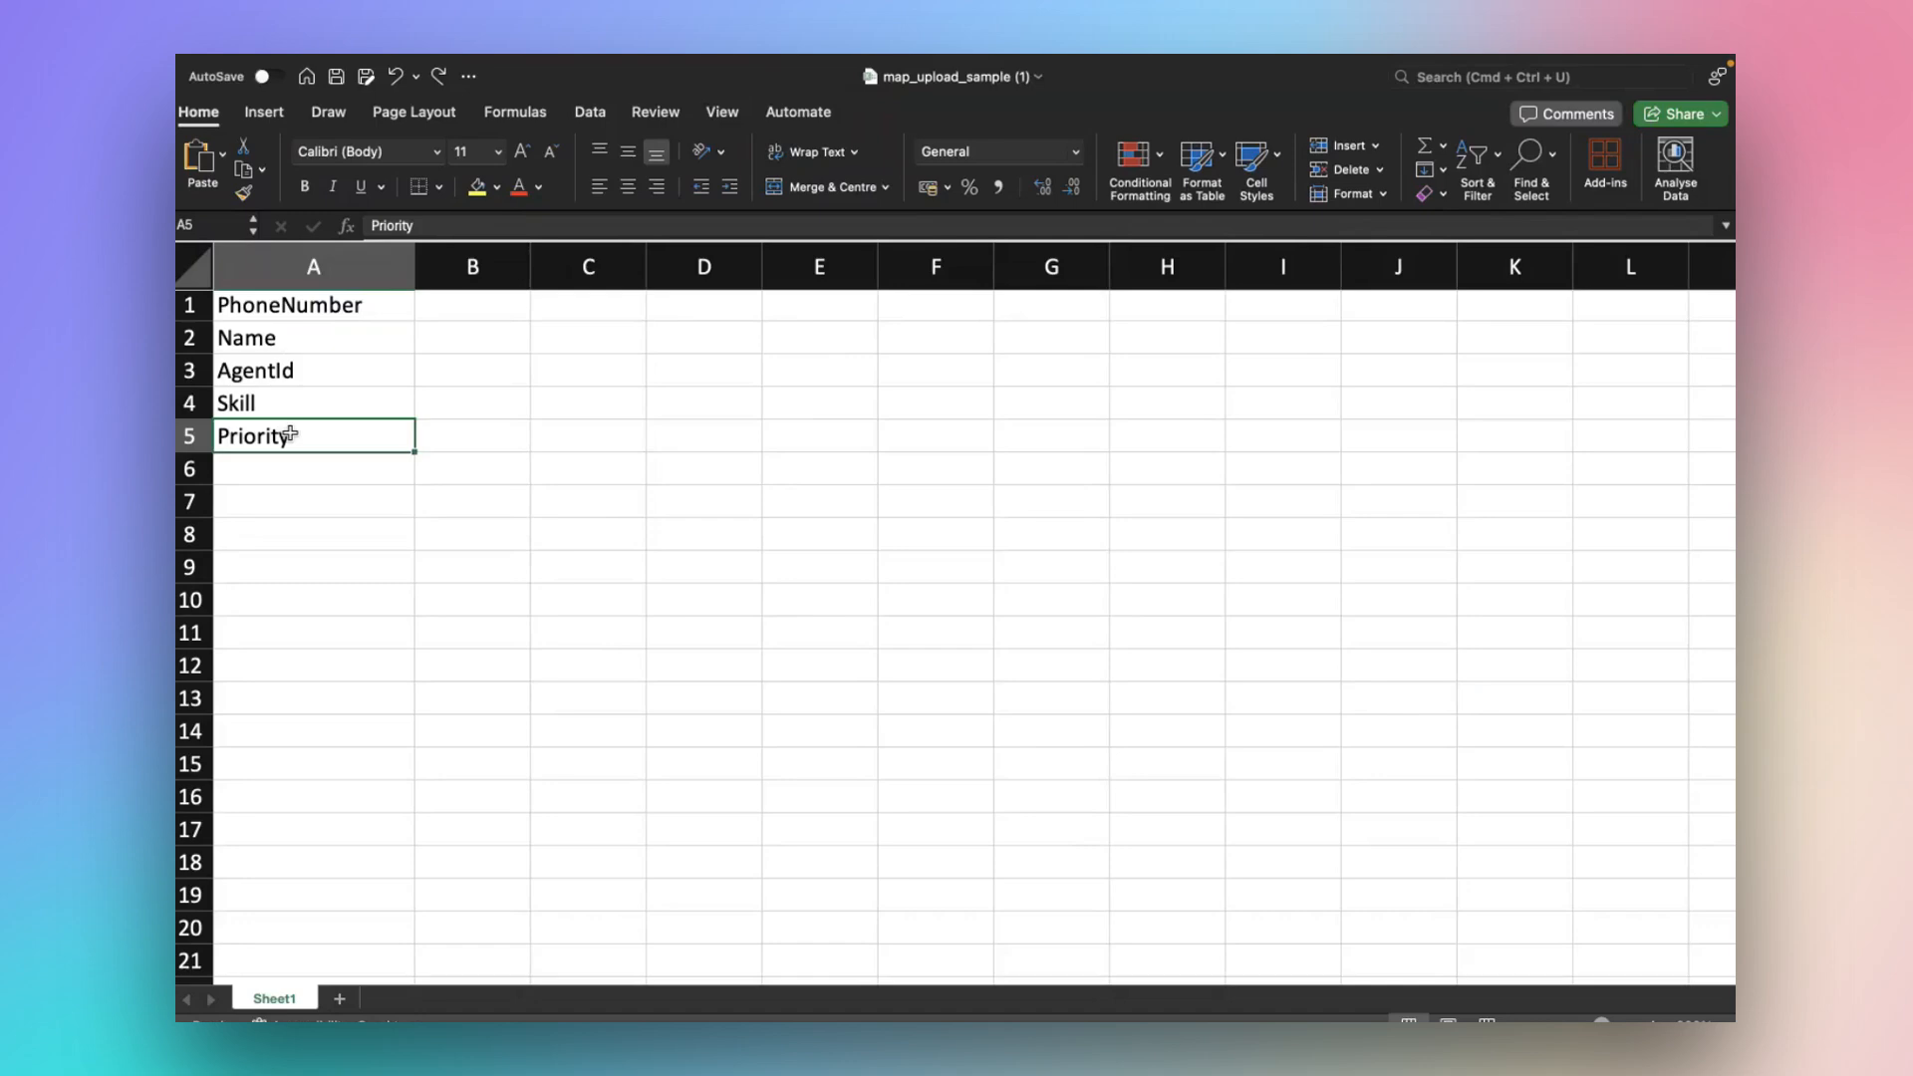
pyautogui.hotkey('shift', 'Up')
pyautogui.hotkey('shift', 'Up')
pyautogui.press('Delete')
pyautogui.click(315, 333)
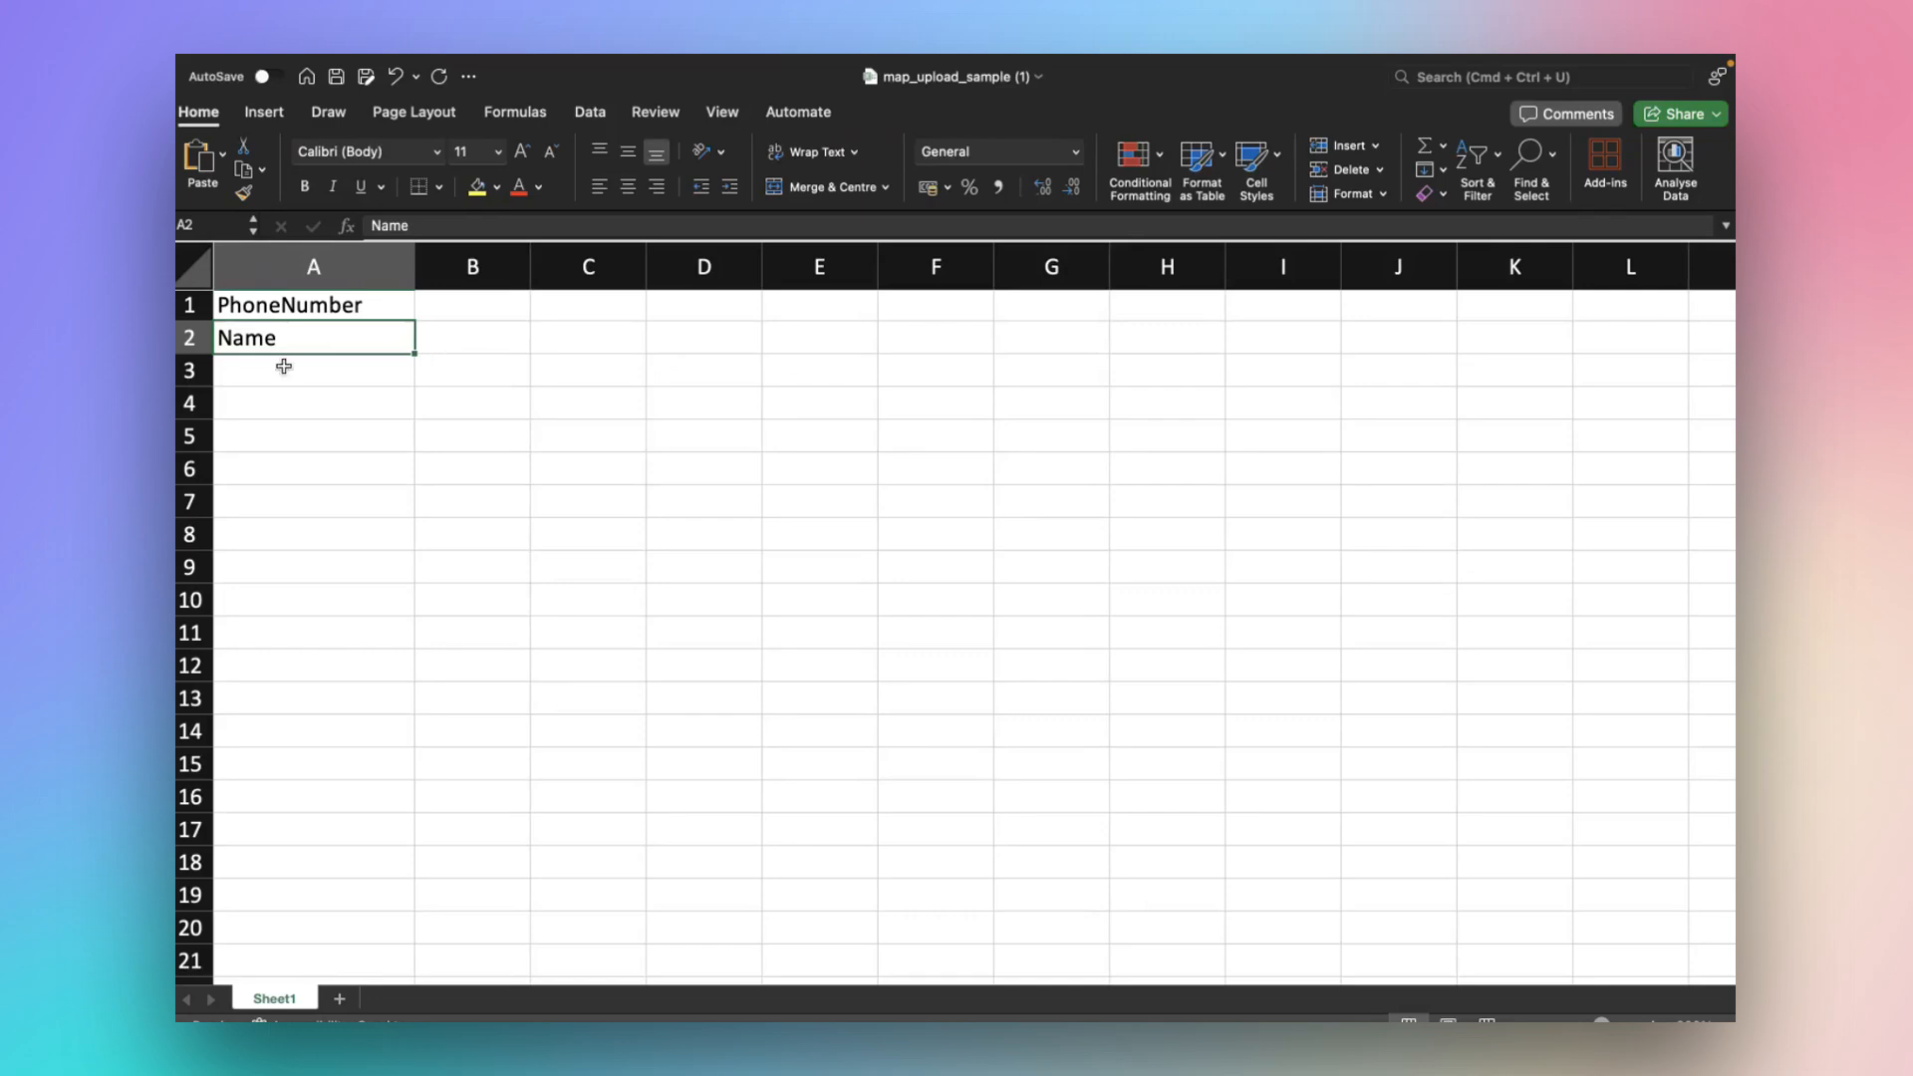
# Review the mapping fields in column A and view the Save As options without saving a copy.
pyautogui.click(255, 311)
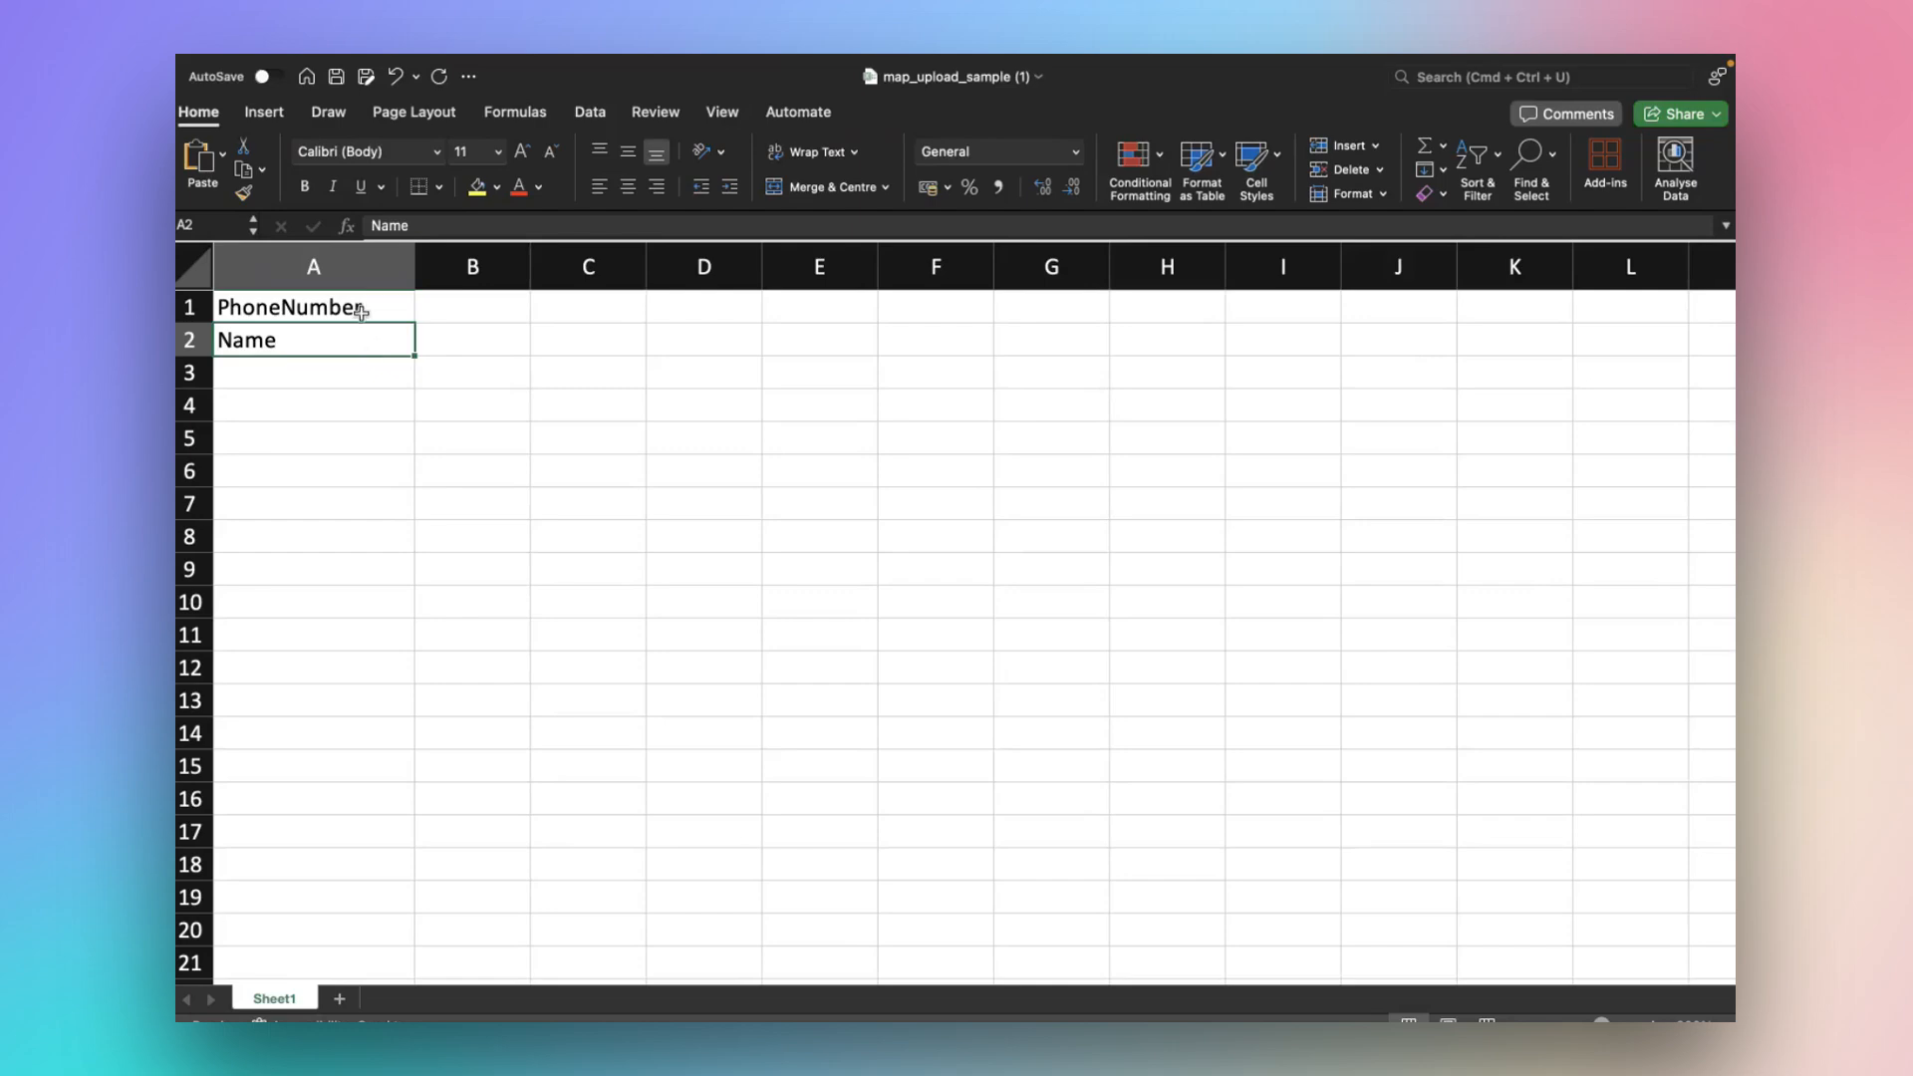
pyautogui.click(359, 265)
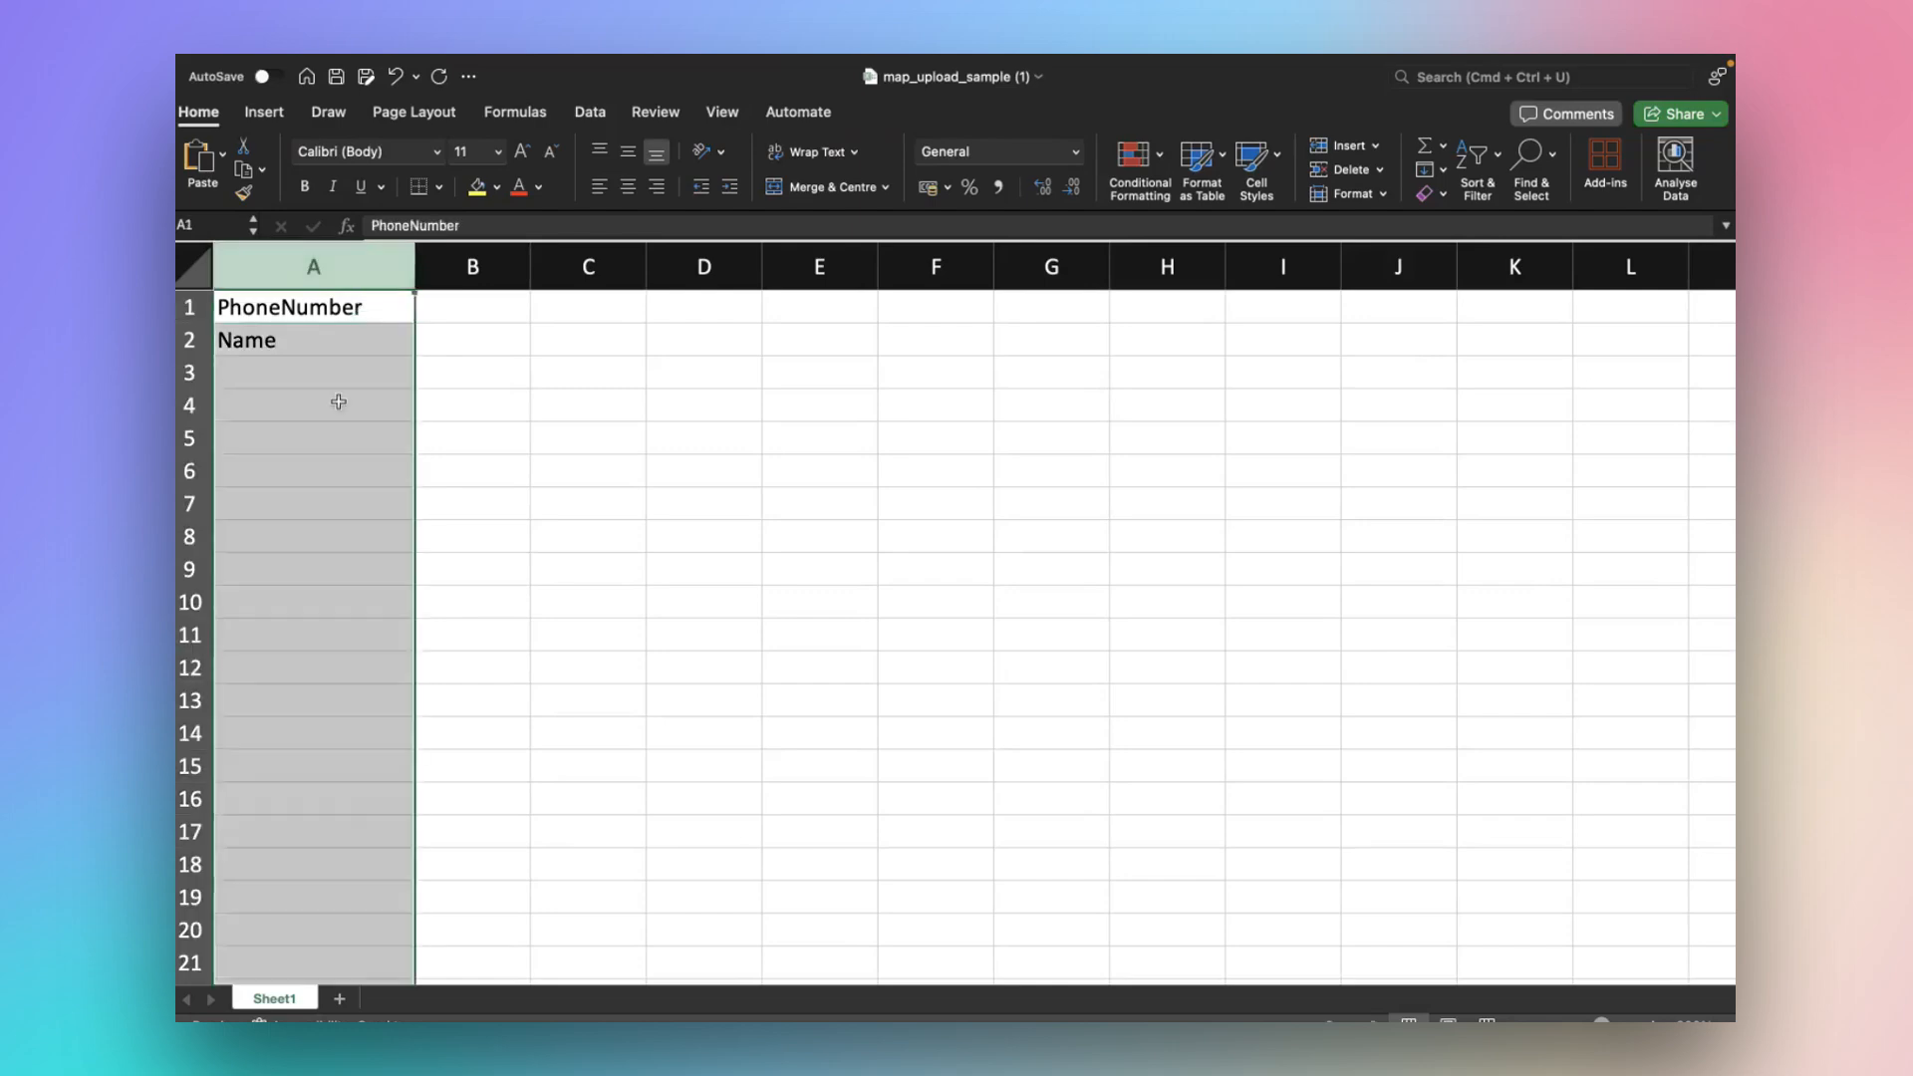
pyautogui.click(344, 543)
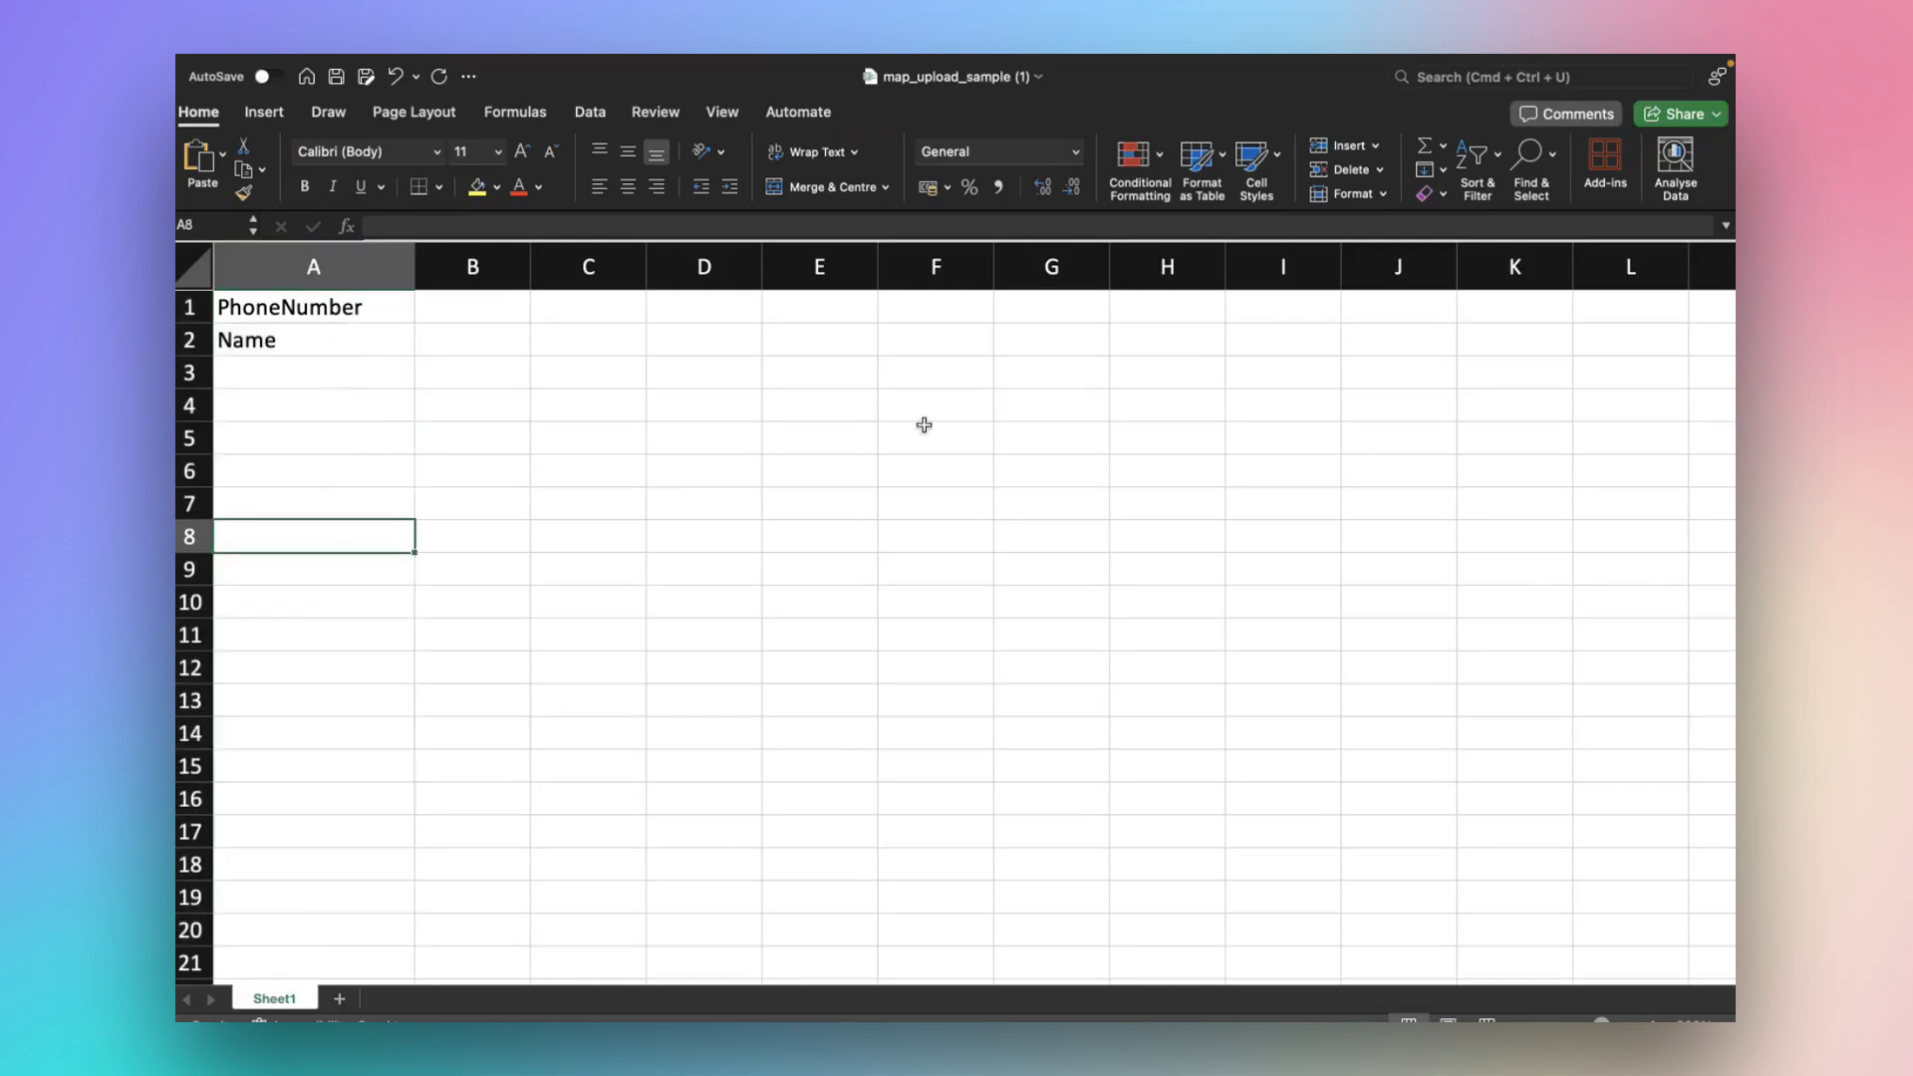
pyautogui.click(347, 275)
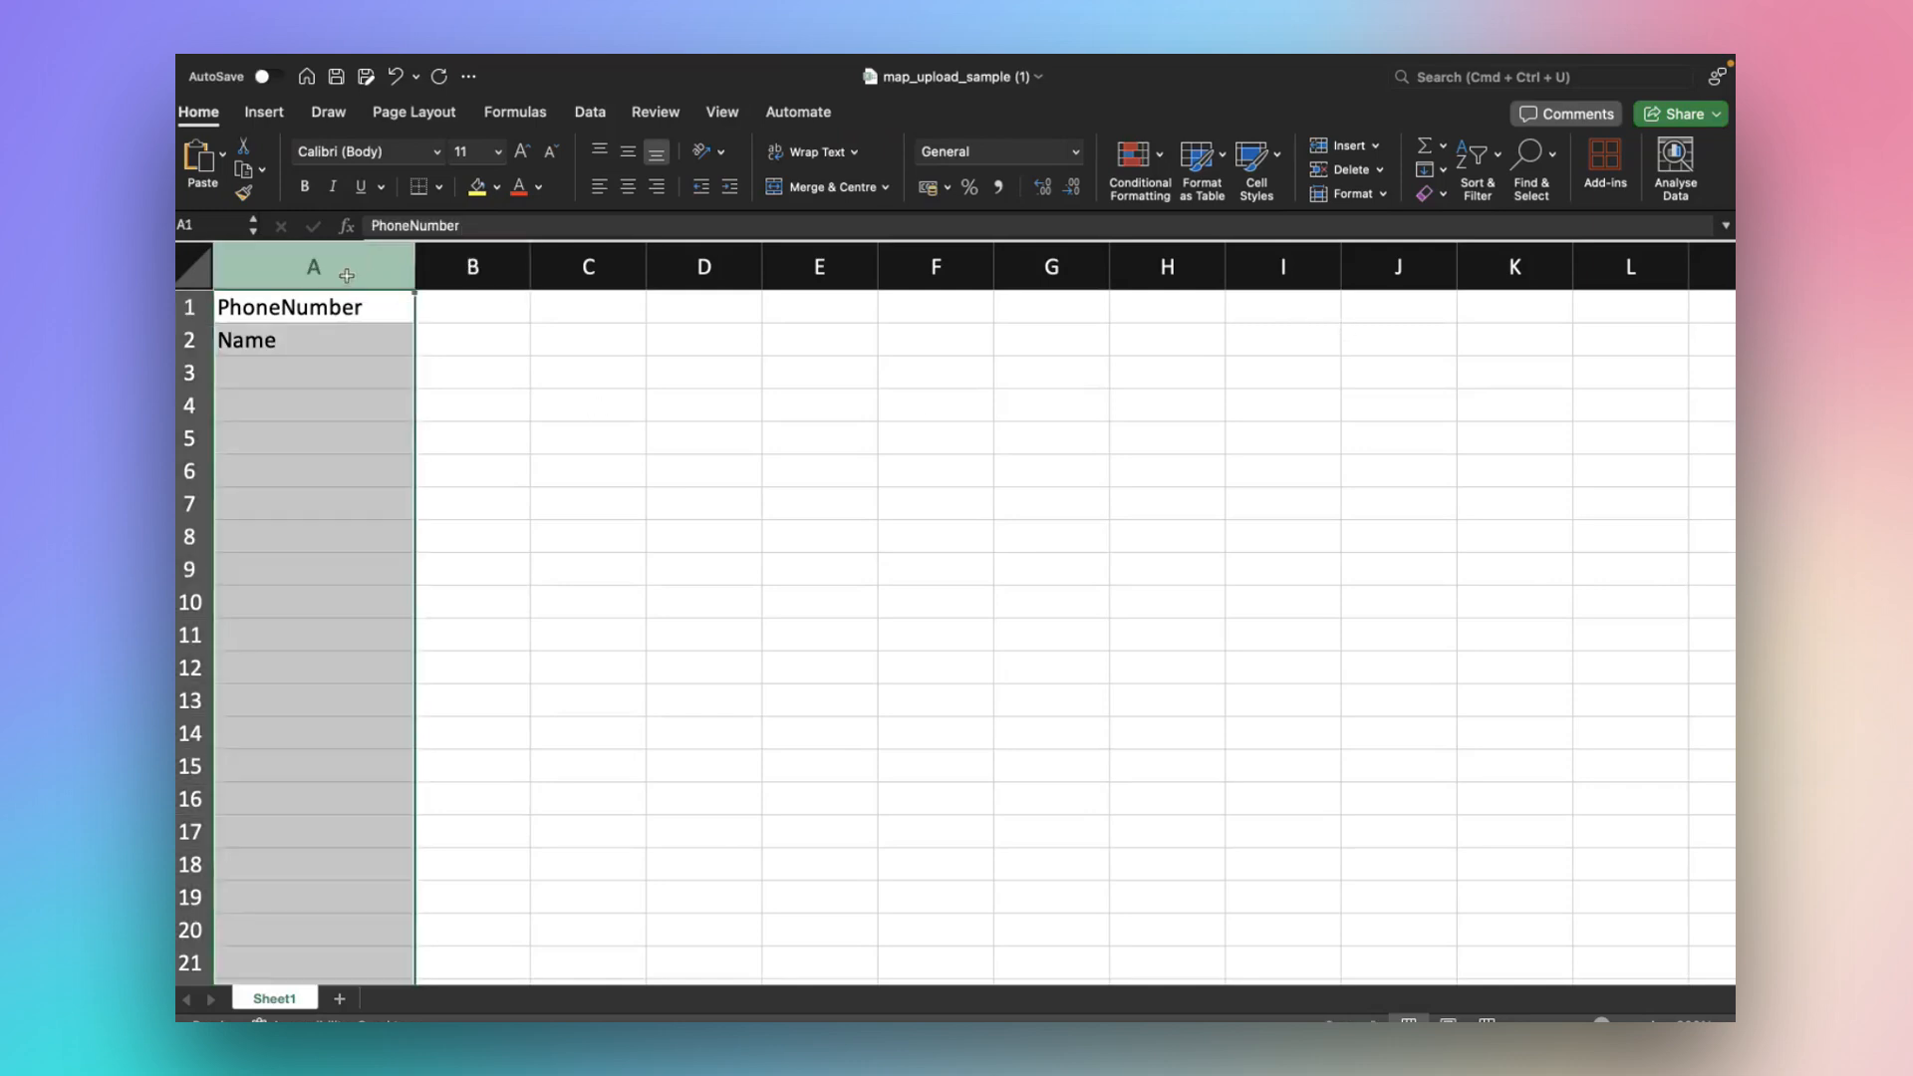
pyautogui.click(353, 375)
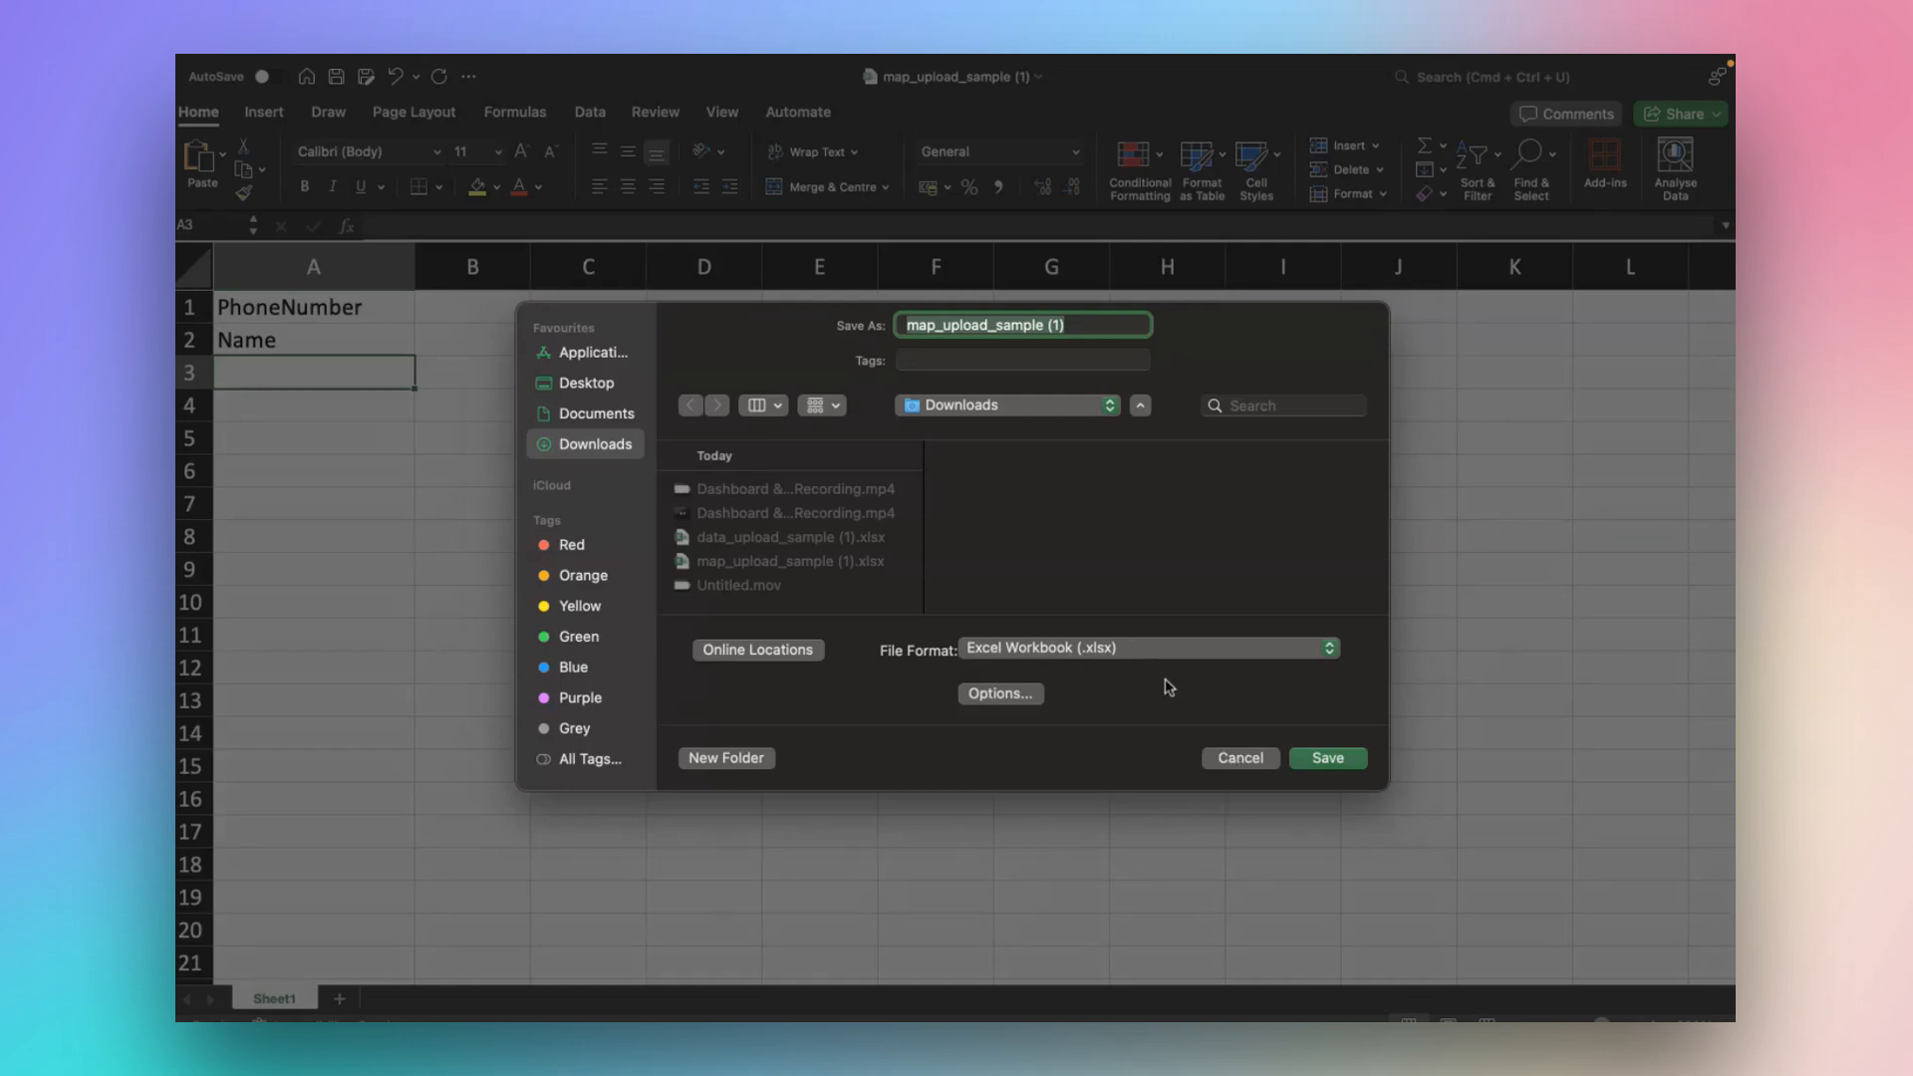
pyautogui.click(1238, 759)
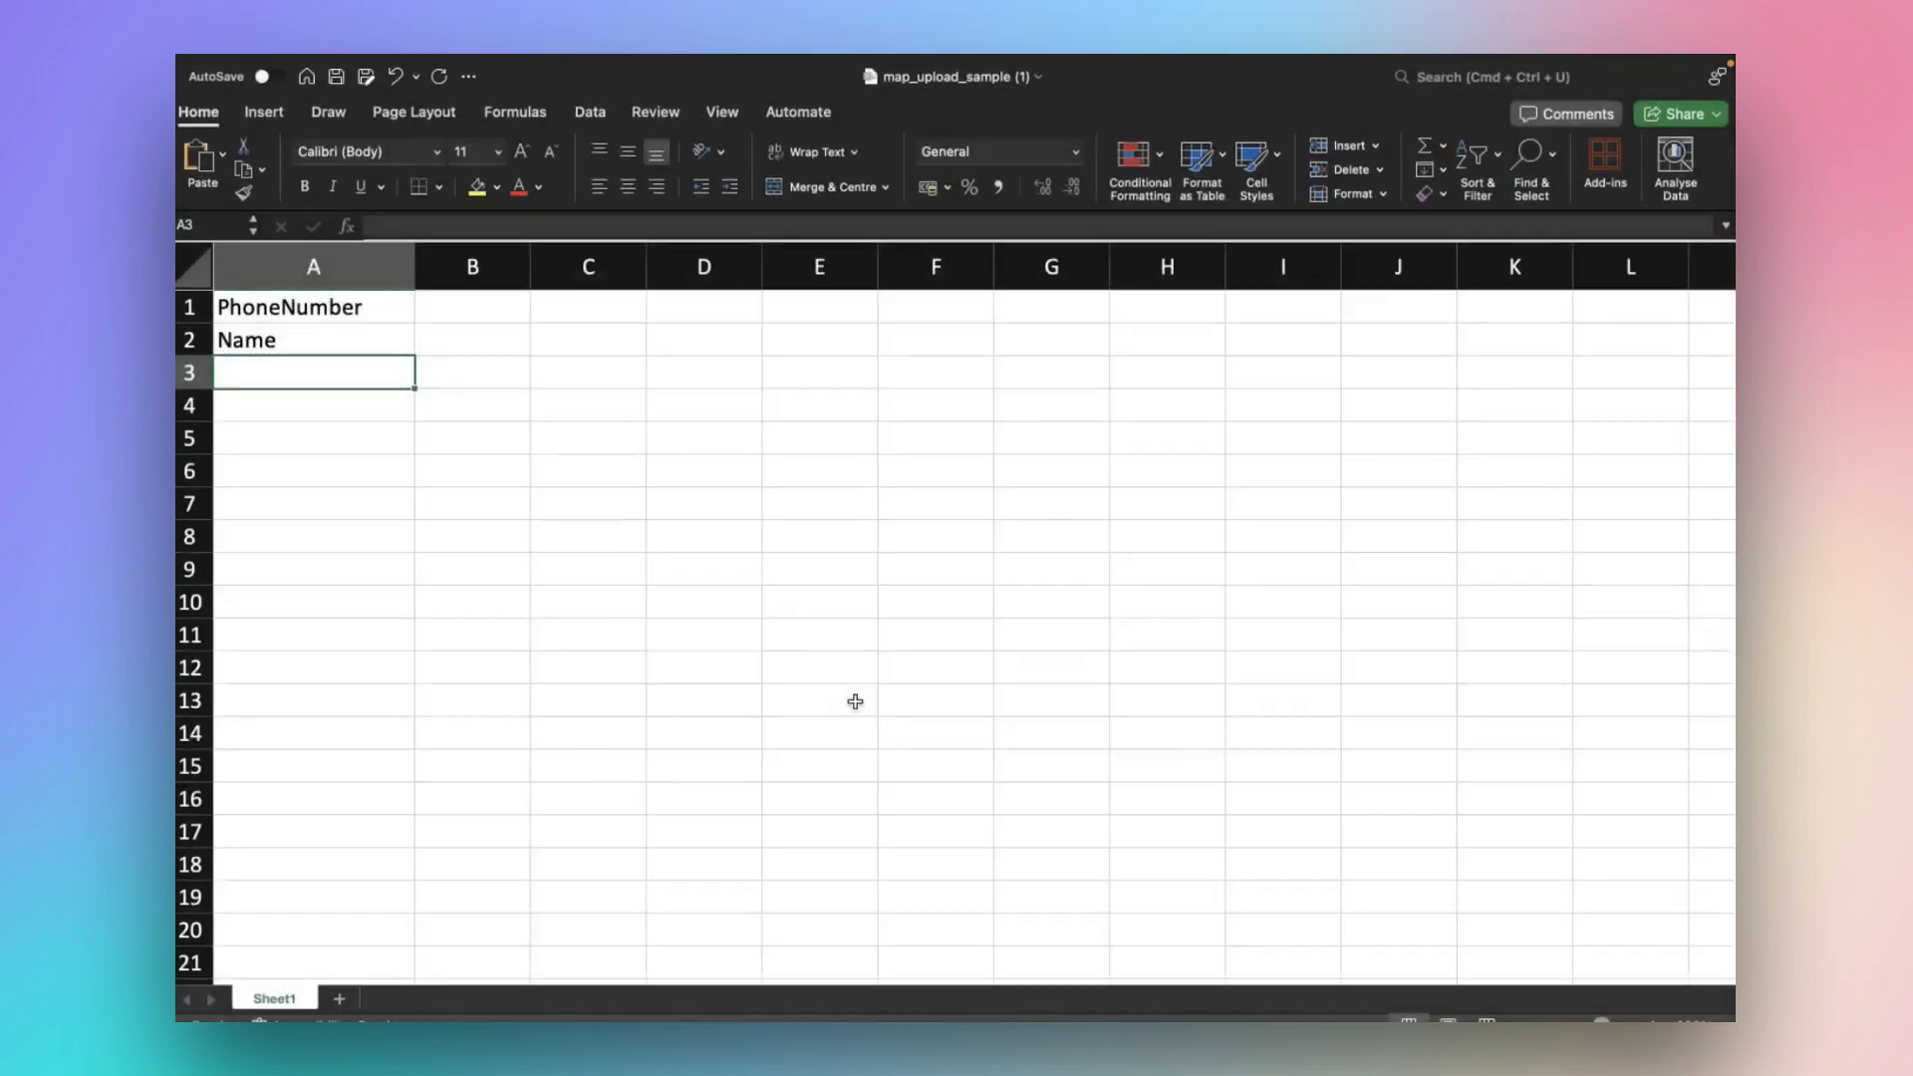
# Exit Excel's full-screen view, return to the campaign form in Chrome and start a new data mapping named Sample1234.
pyautogui.click(230, 99)
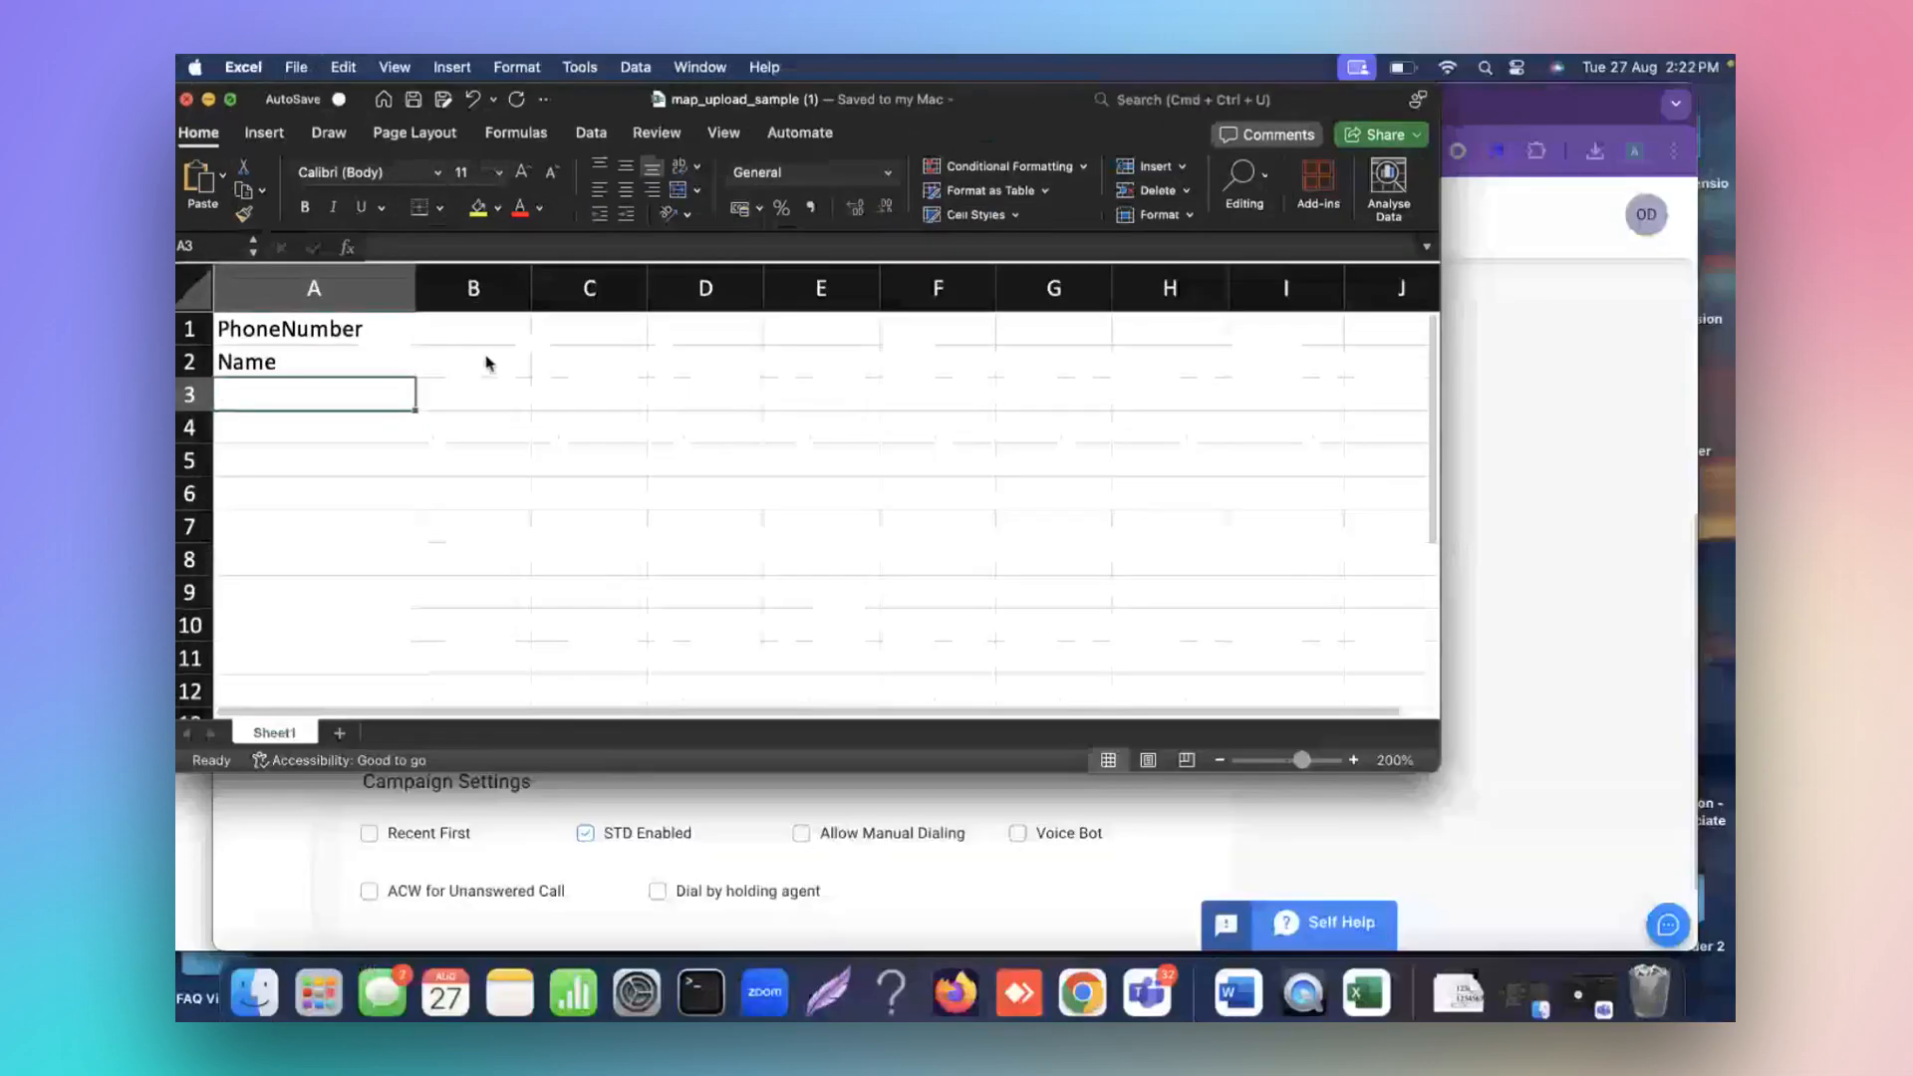
pyautogui.click(709, 810)
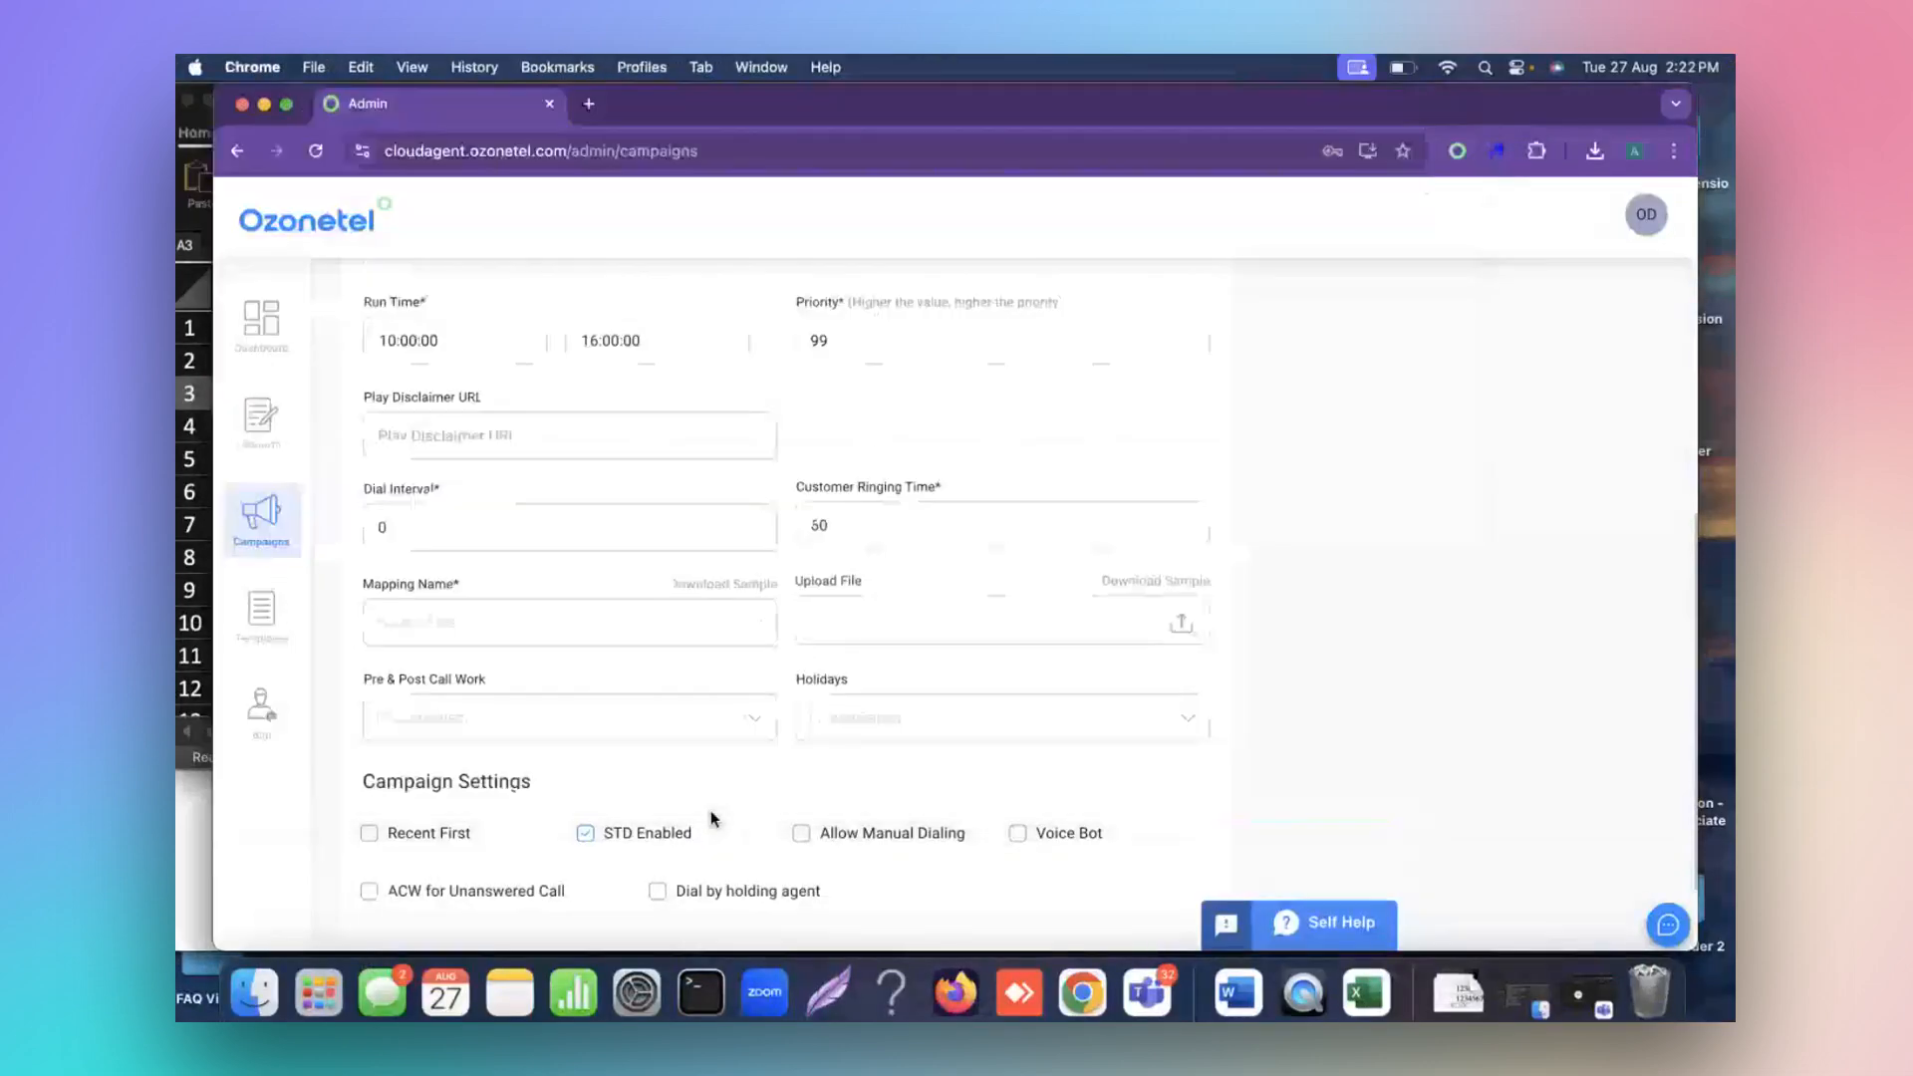
pyautogui.click(519, 632)
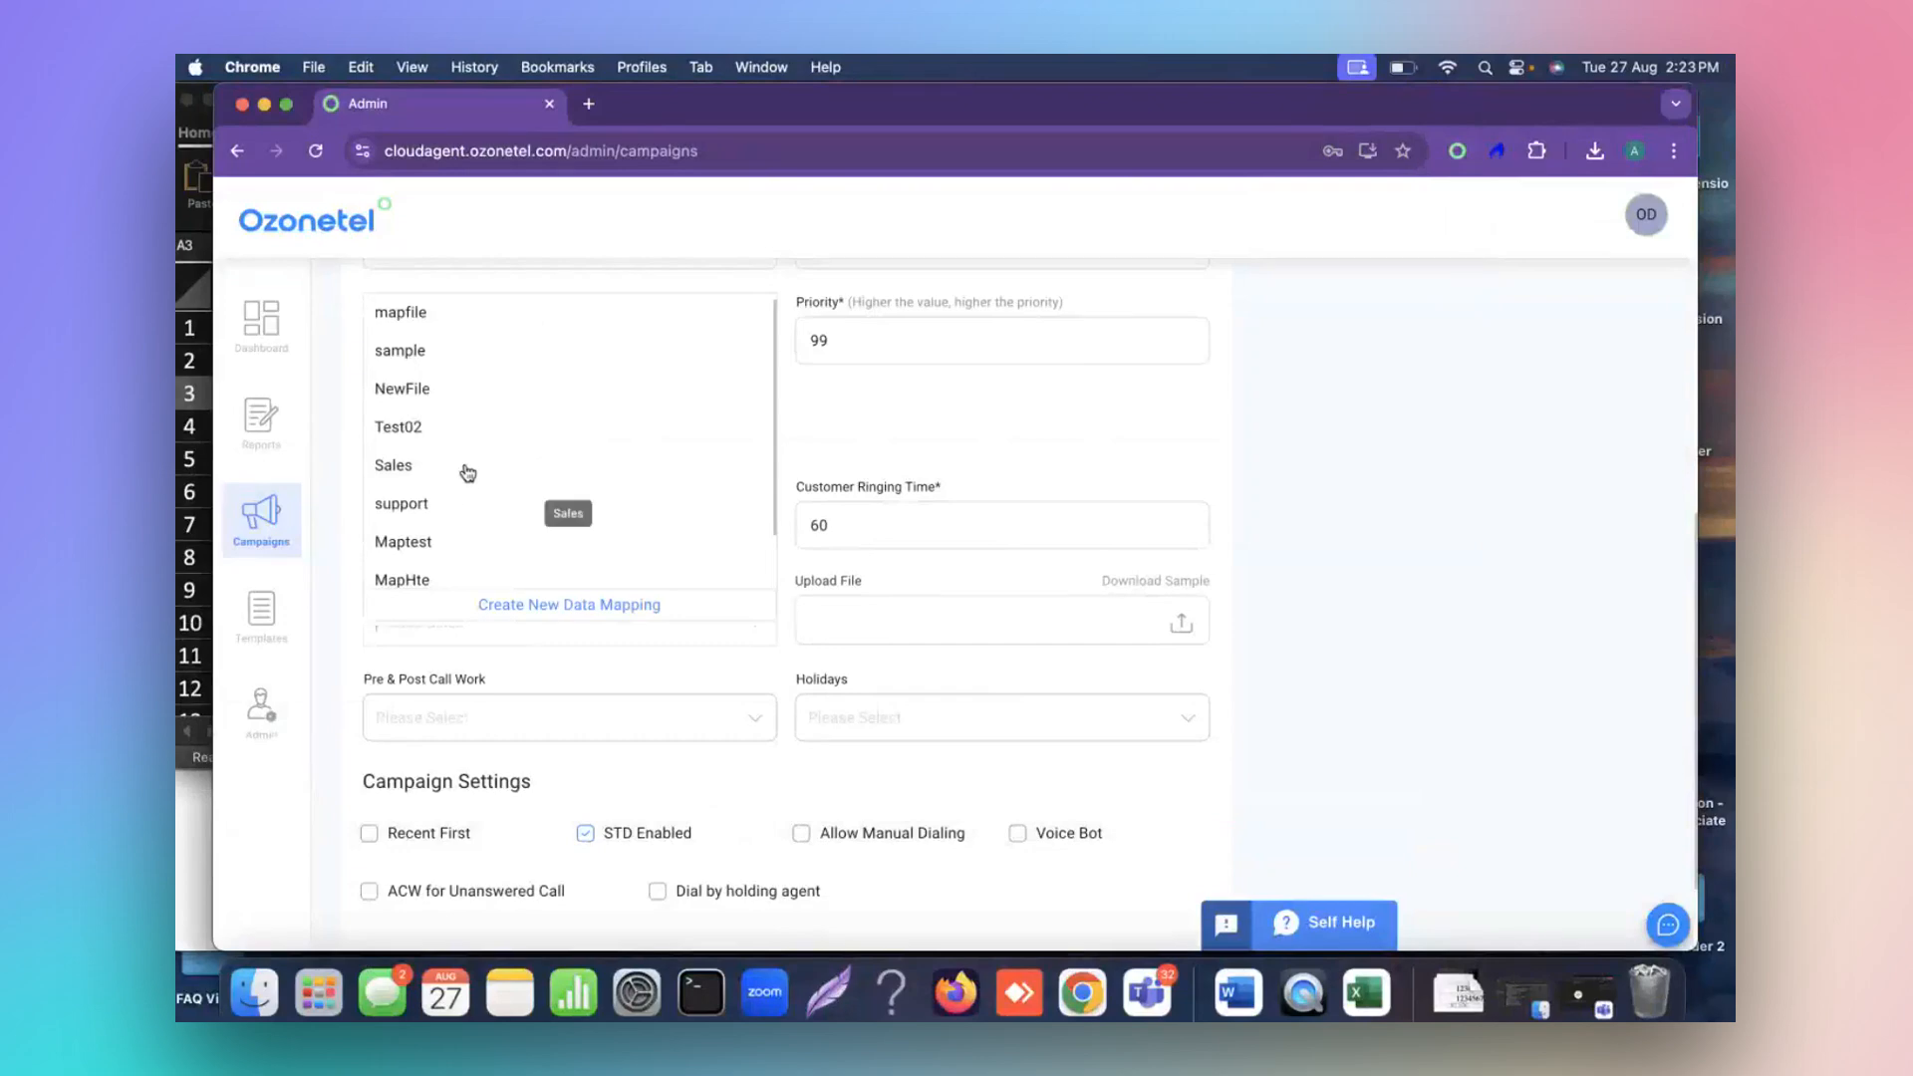
pyautogui.moveTo(263, 712)
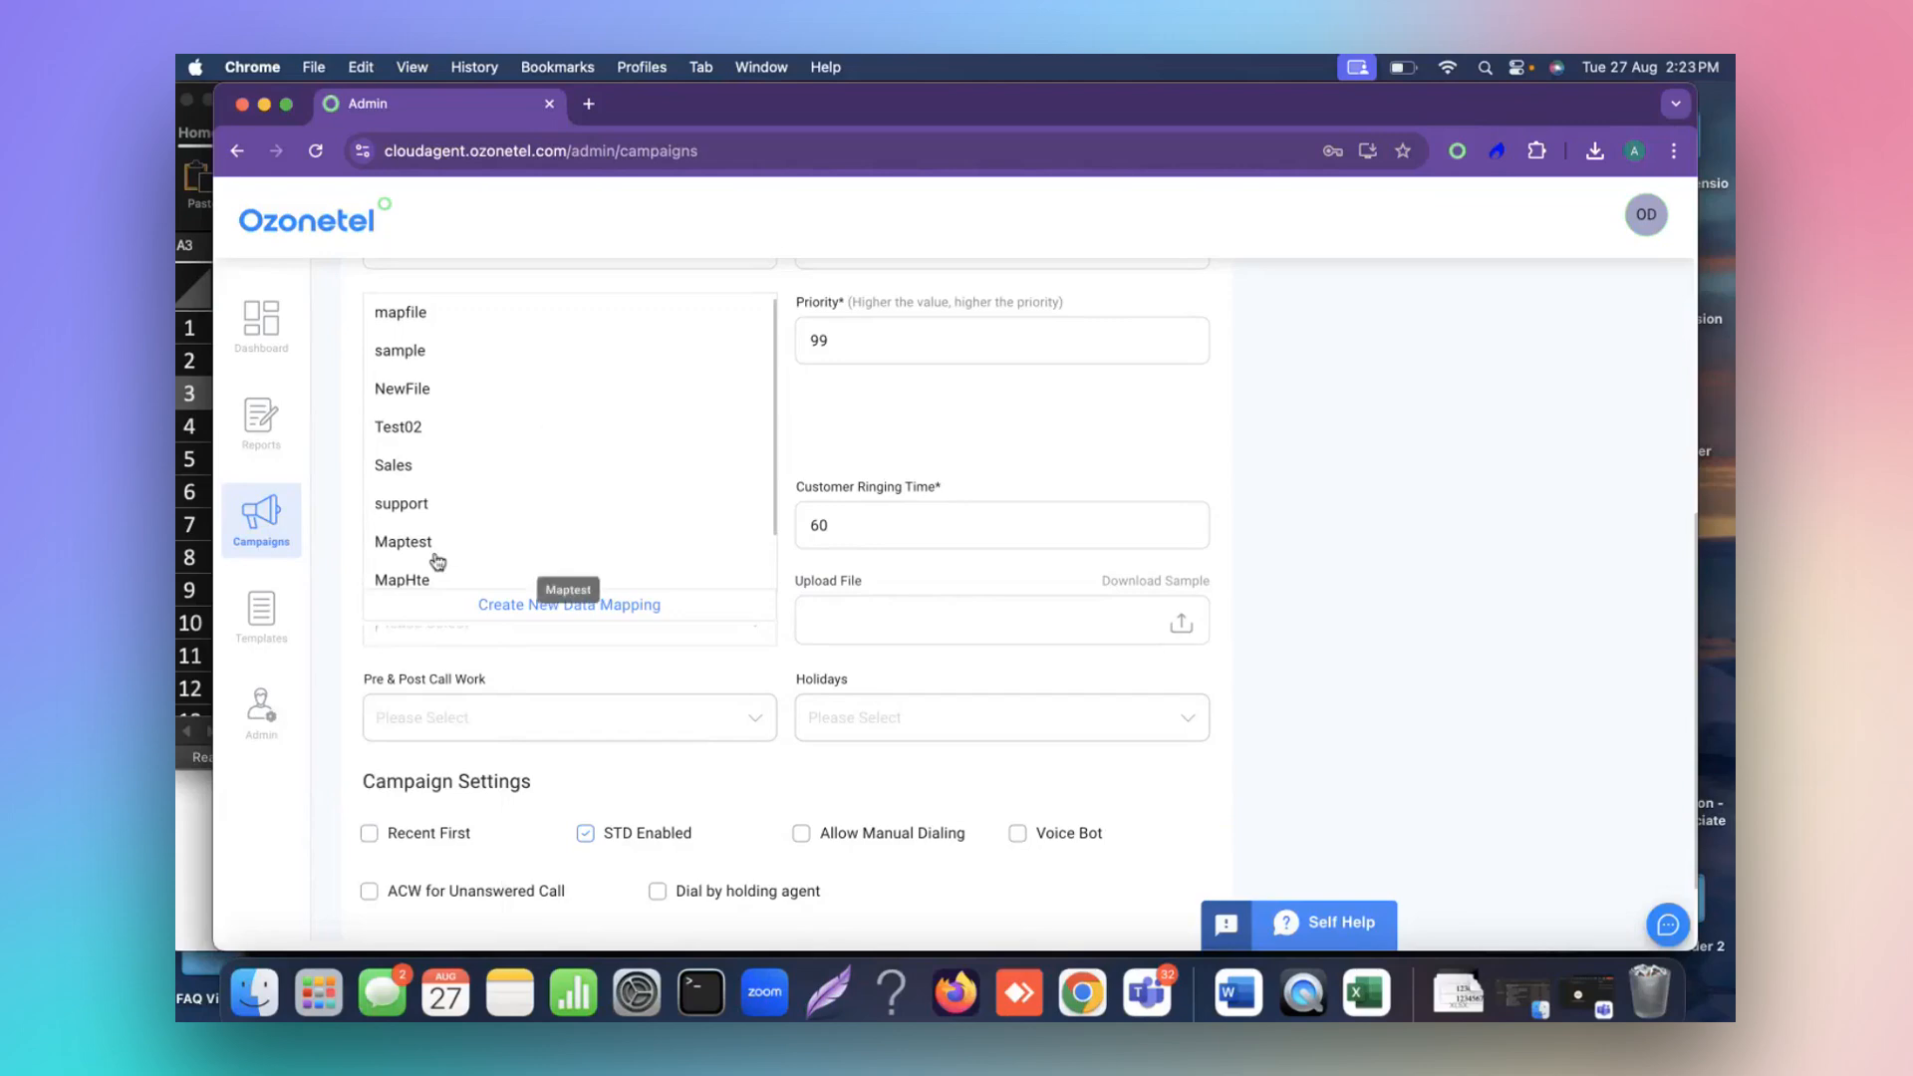
pyautogui.click(548, 605)
pyautogui.click(844, 391)
pyautogui.write('Sam')
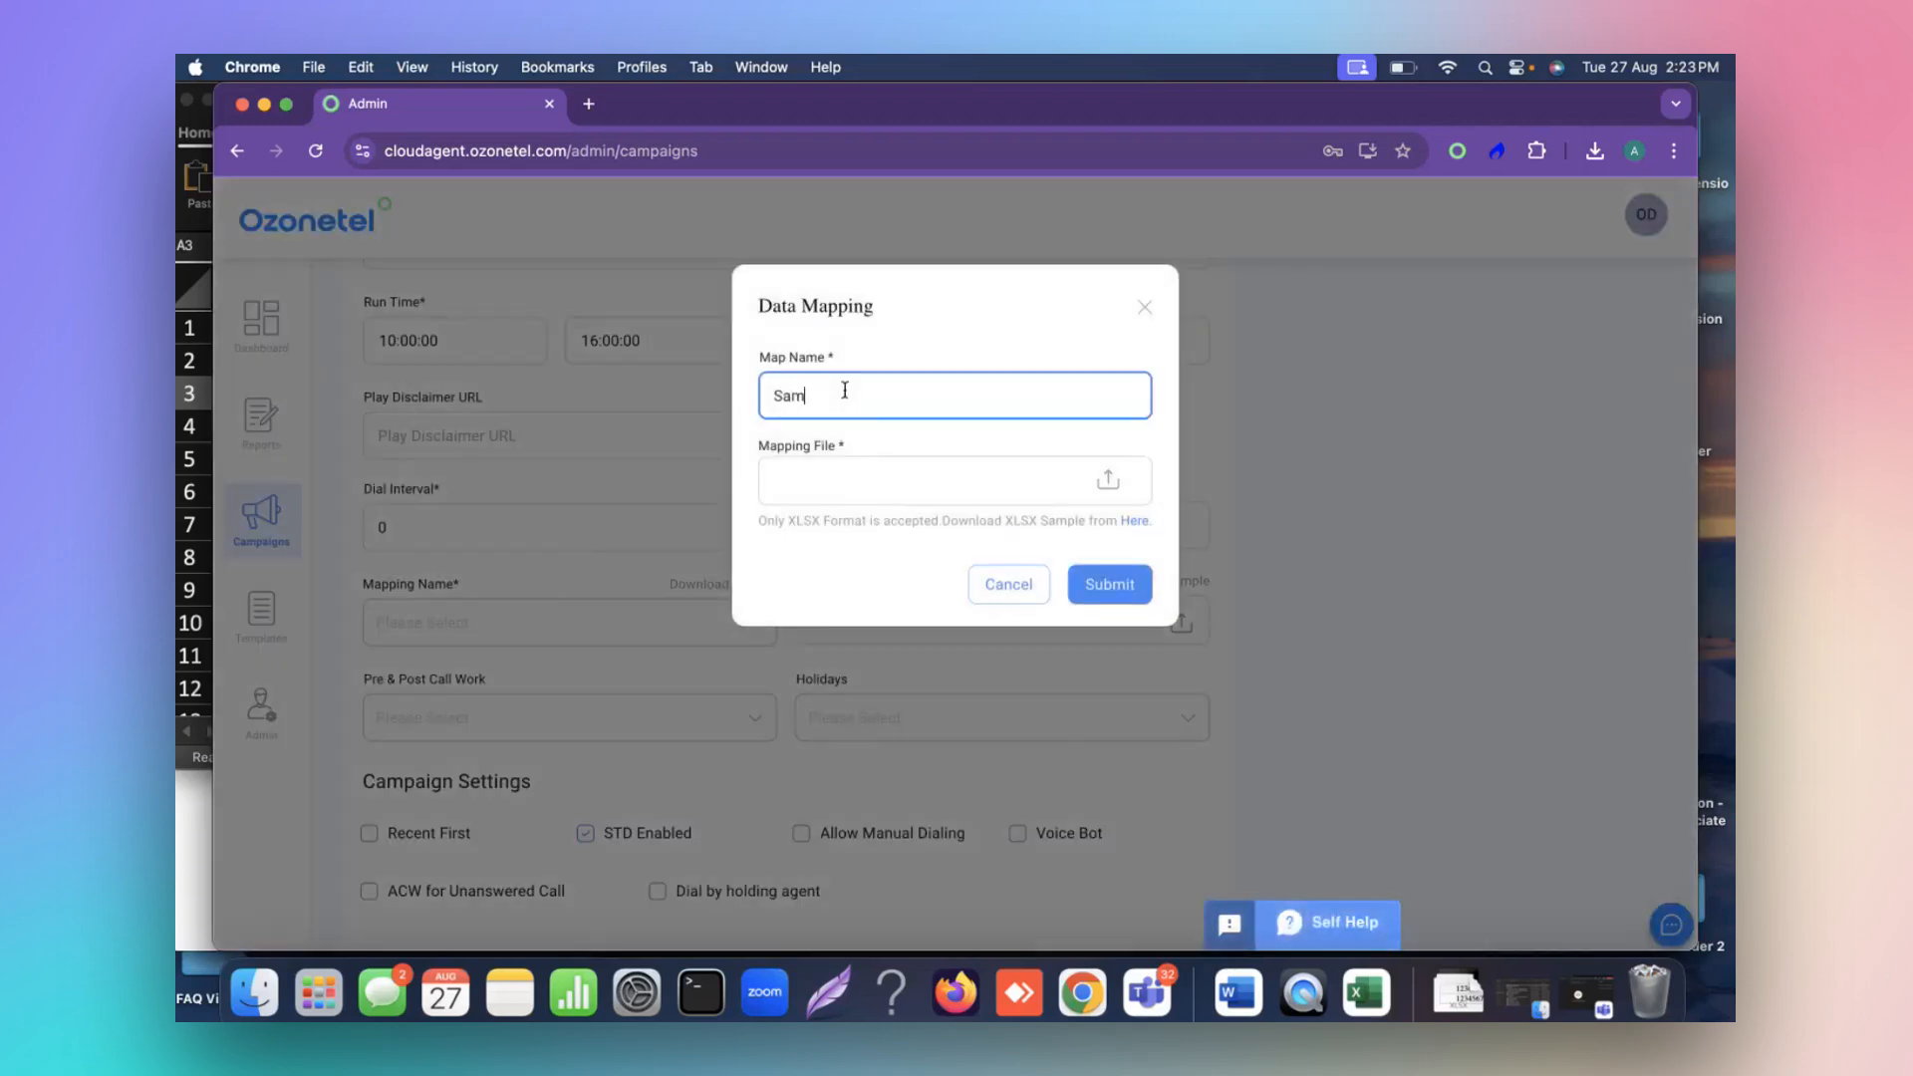
pyautogui.write('ple1234')
# Attach map_upload_sample (1).xlsx from the Downloads folder as the mapping file and submit the new data mapping.
pyautogui.click(819, 487)
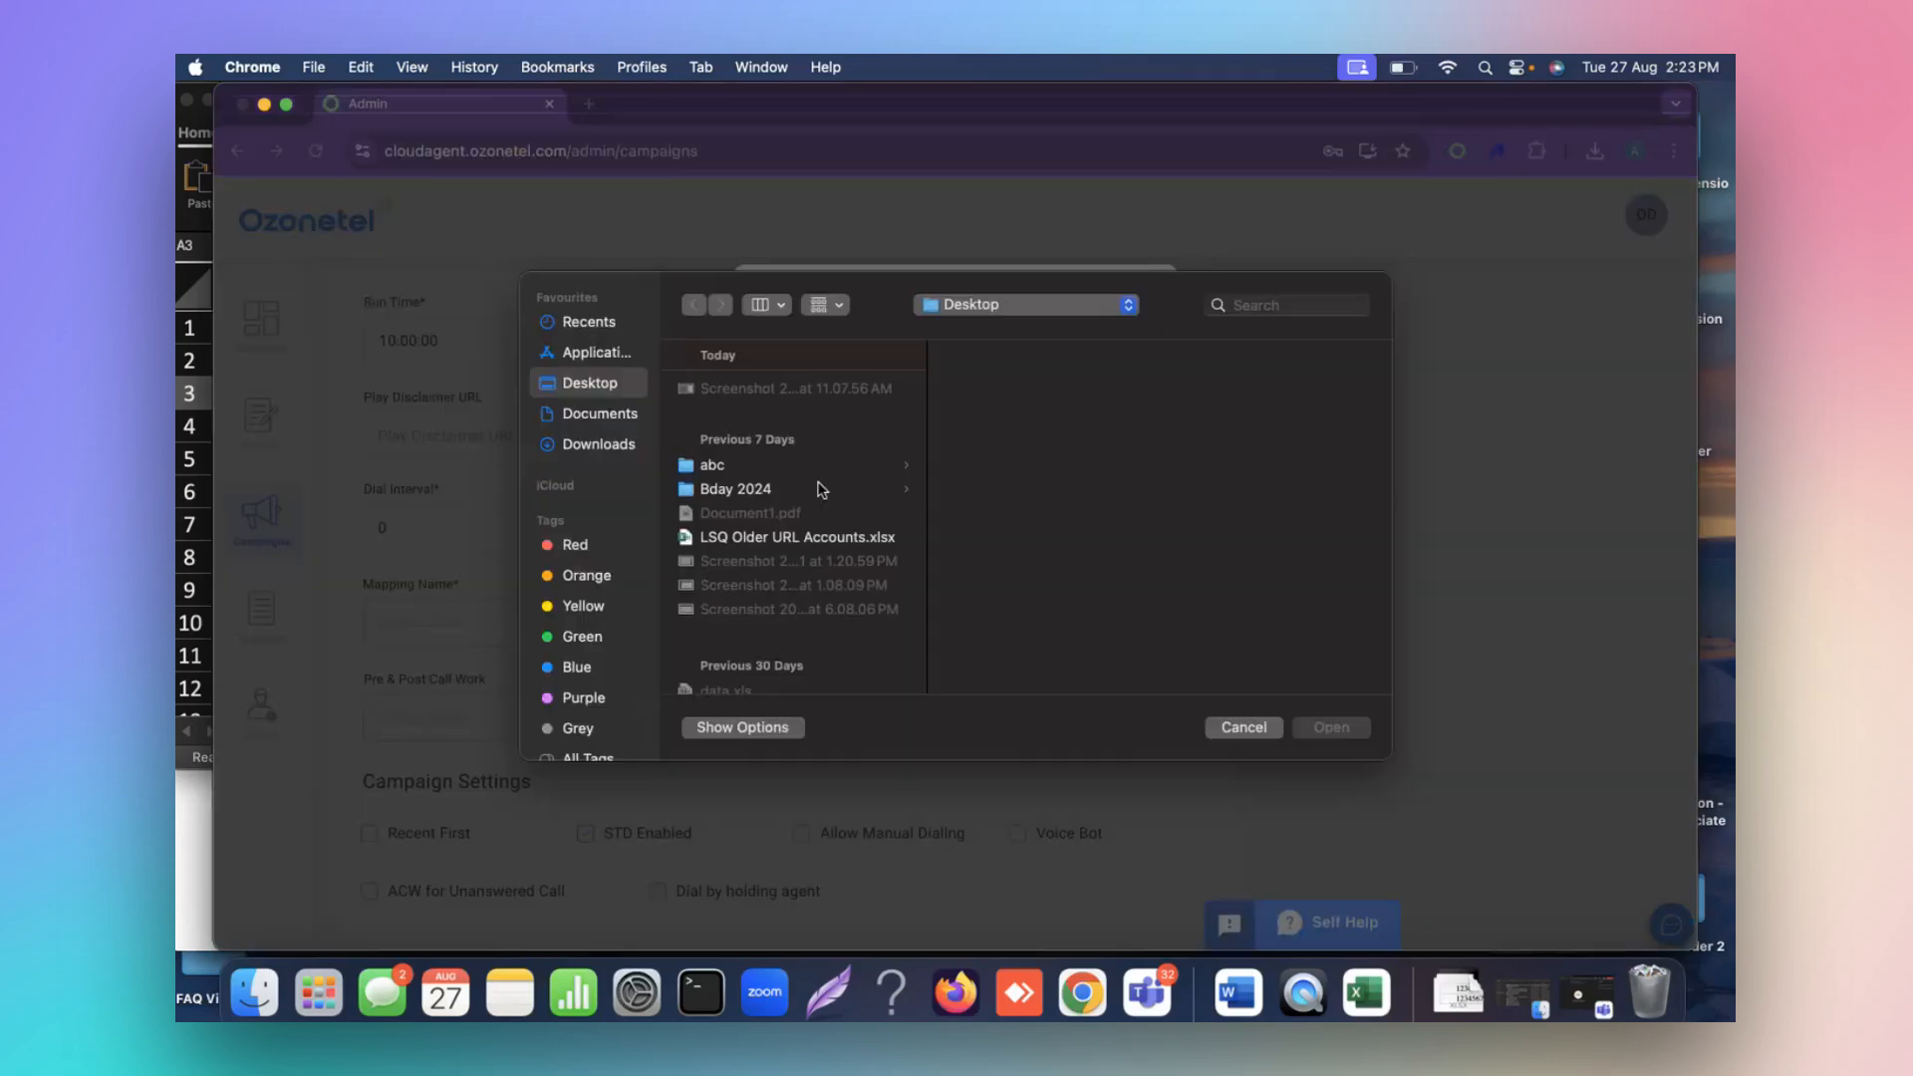
pyautogui.click(598, 444)
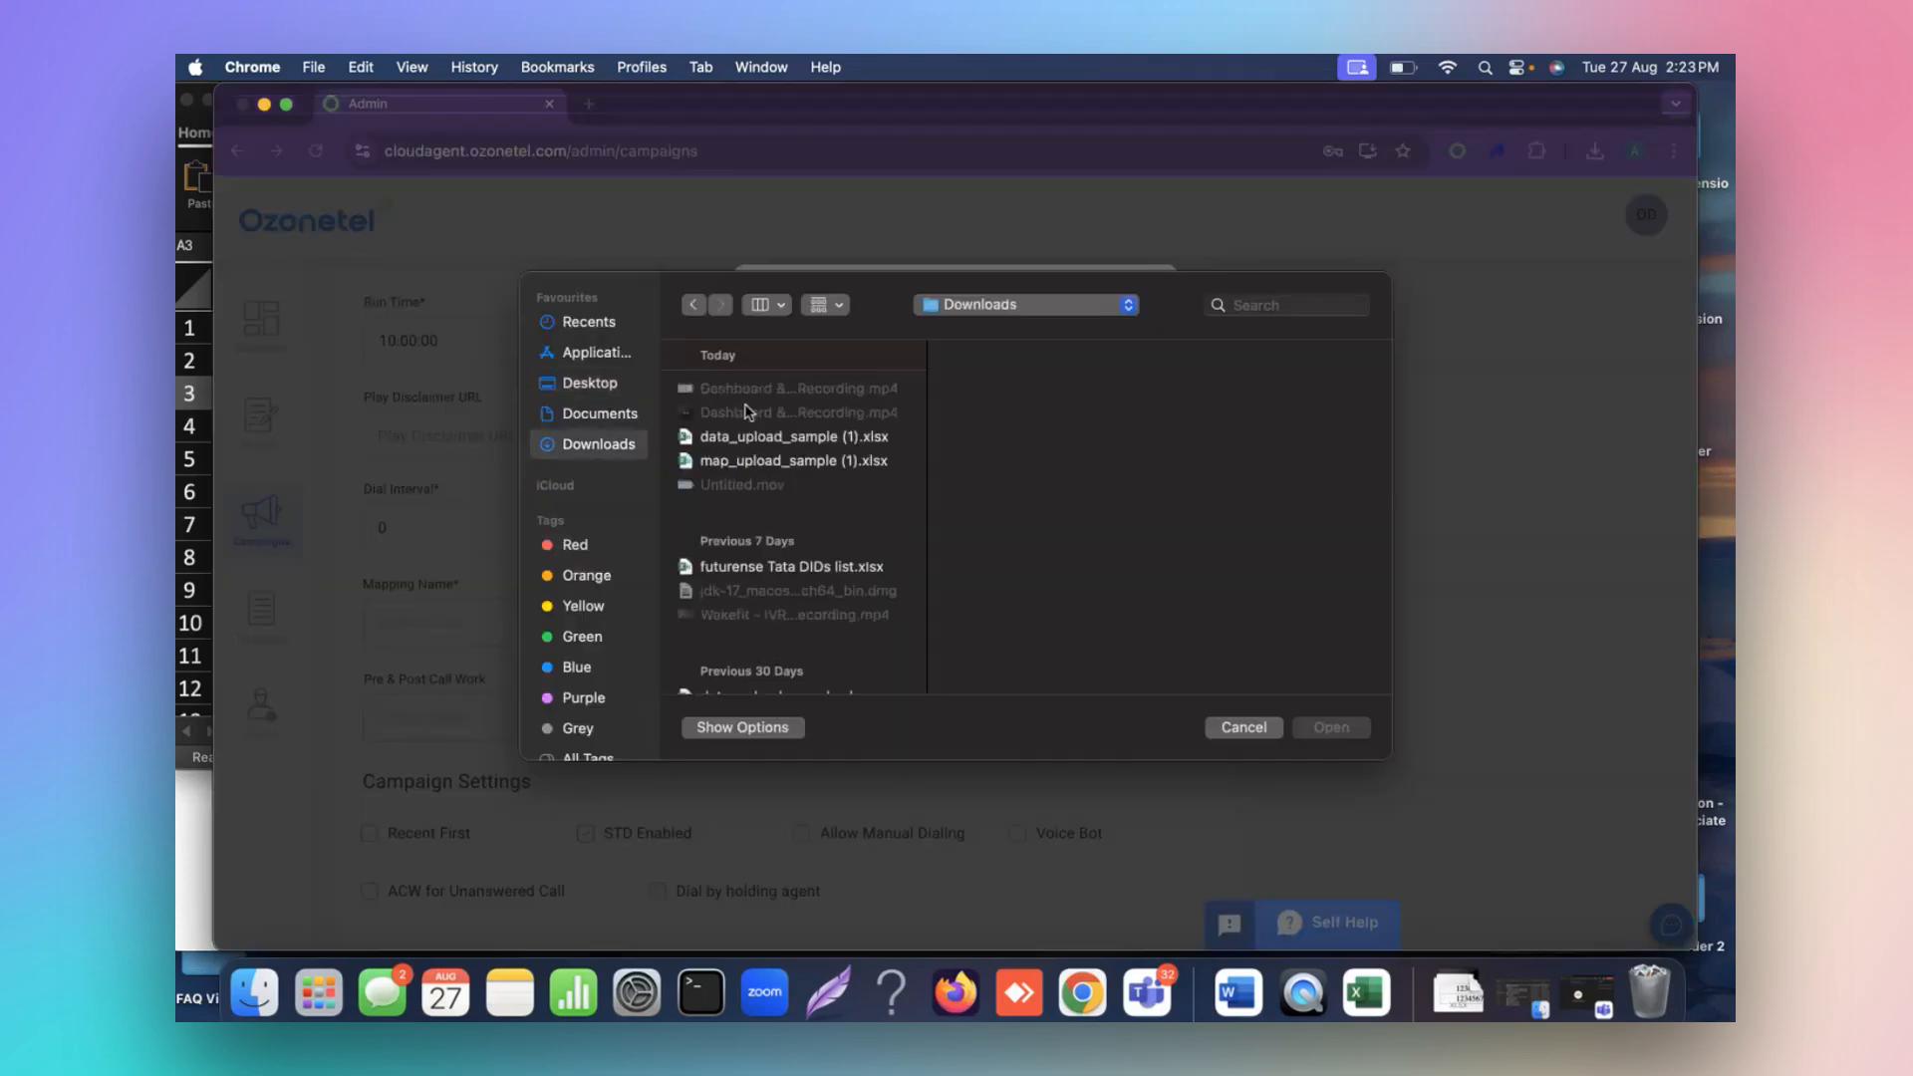
pyautogui.doubleClick(769, 462)
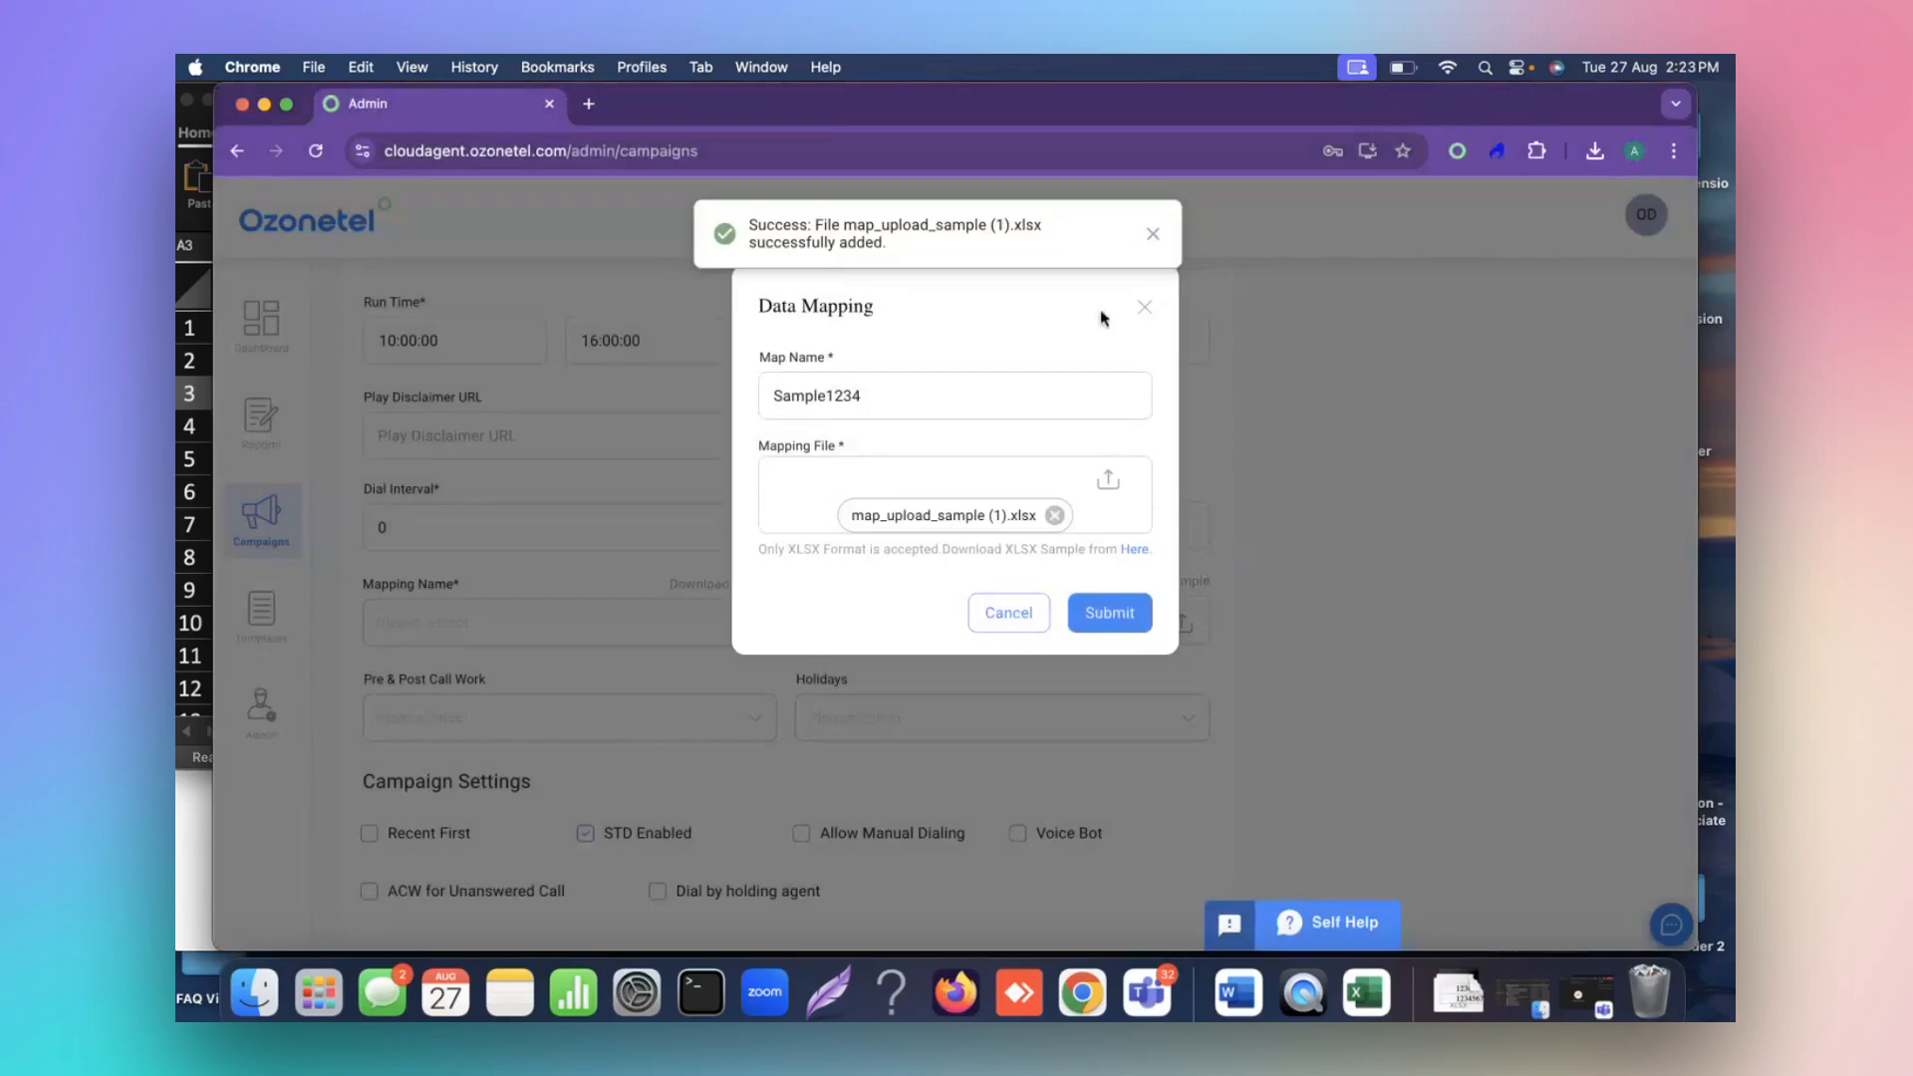
pyautogui.click(1106, 614)
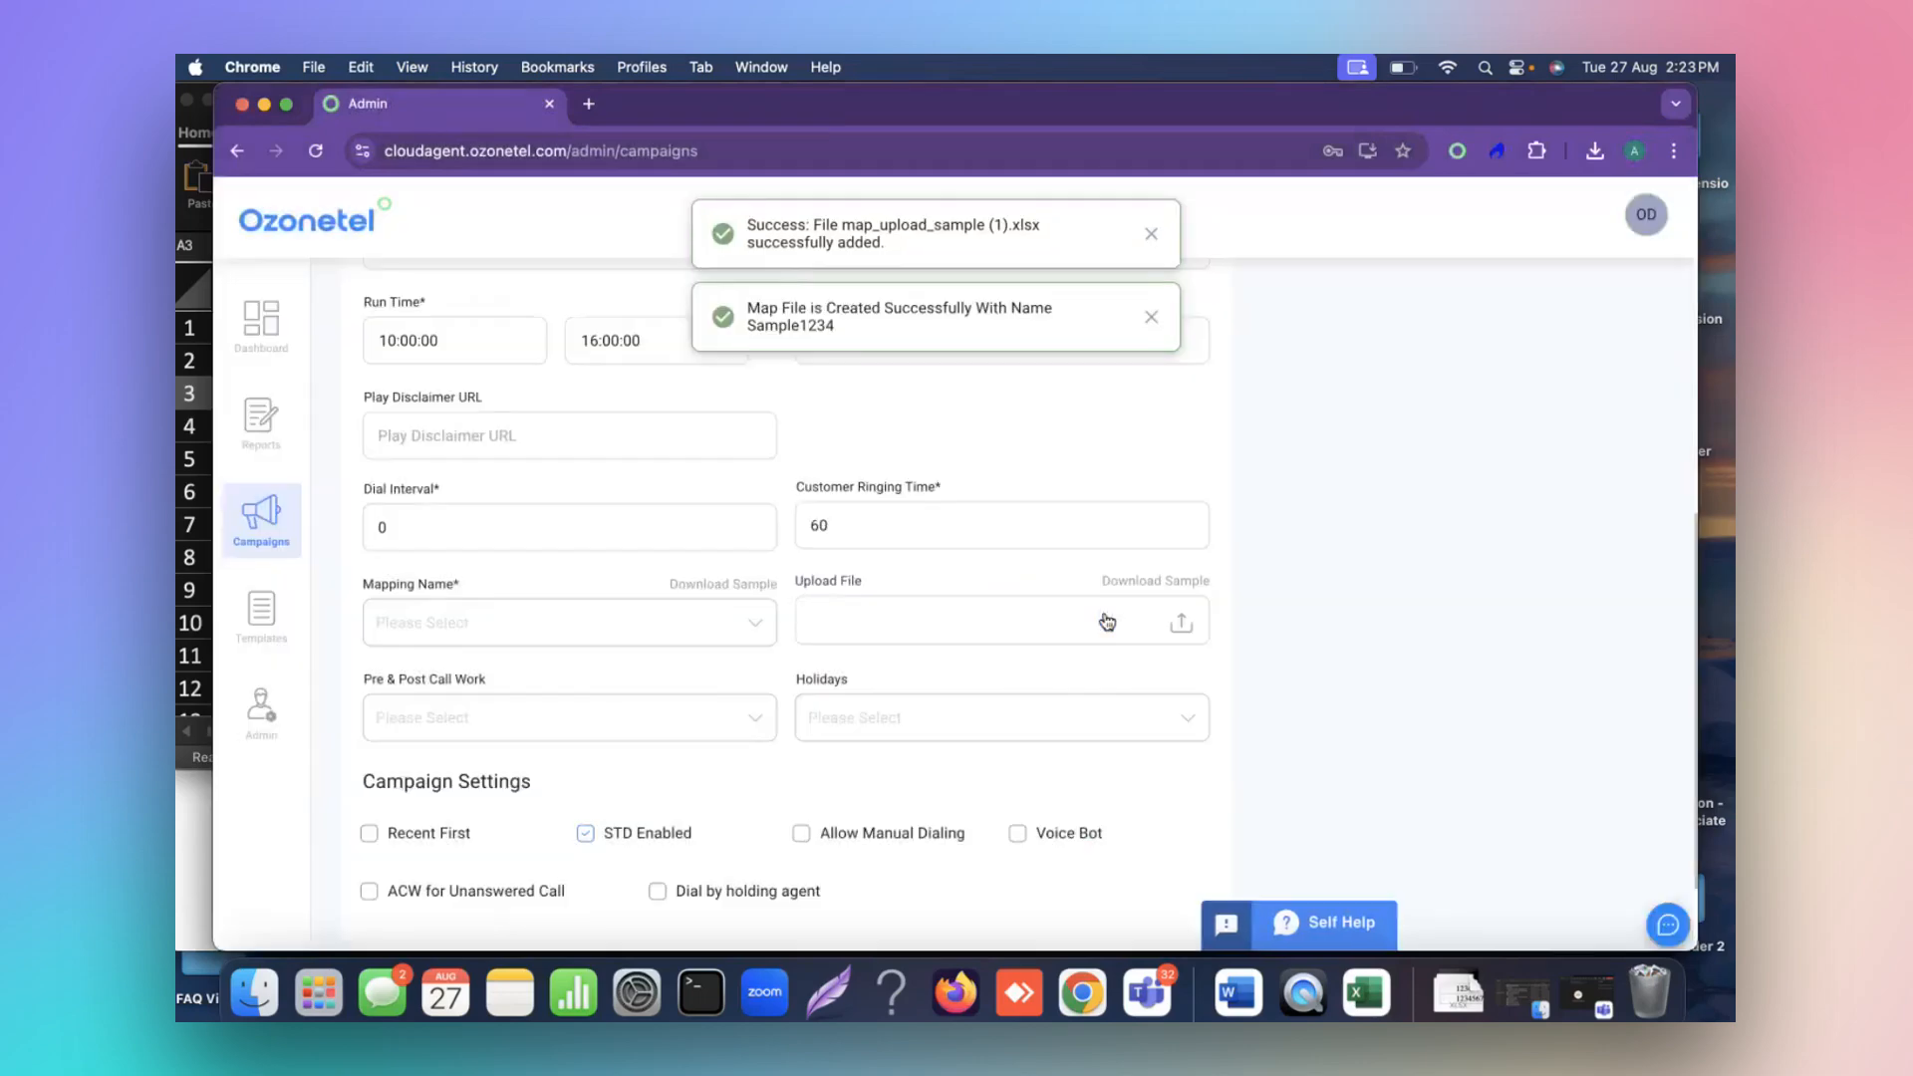
# Select Sample1234 as the campaign's mapping name.
pyautogui.click(649, 625)
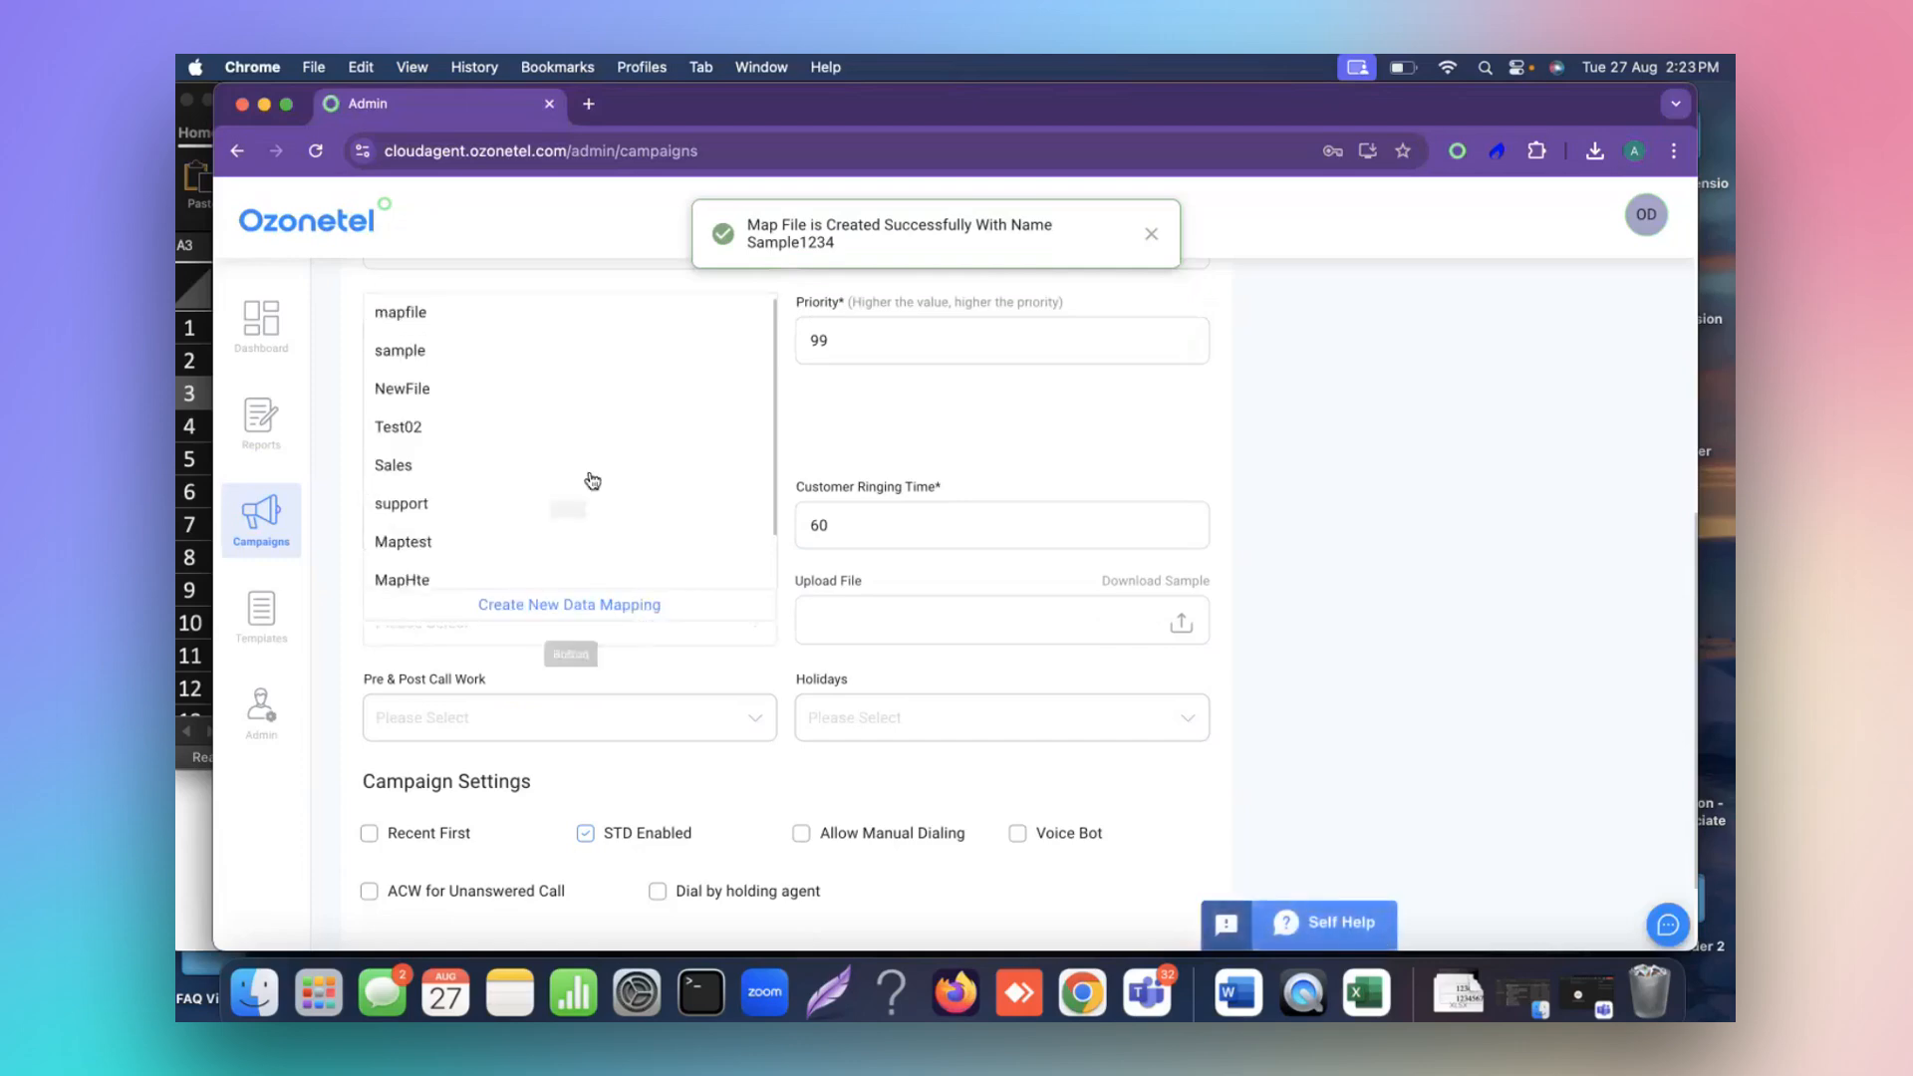
pyautogui.scroll(-10, 588, 516)
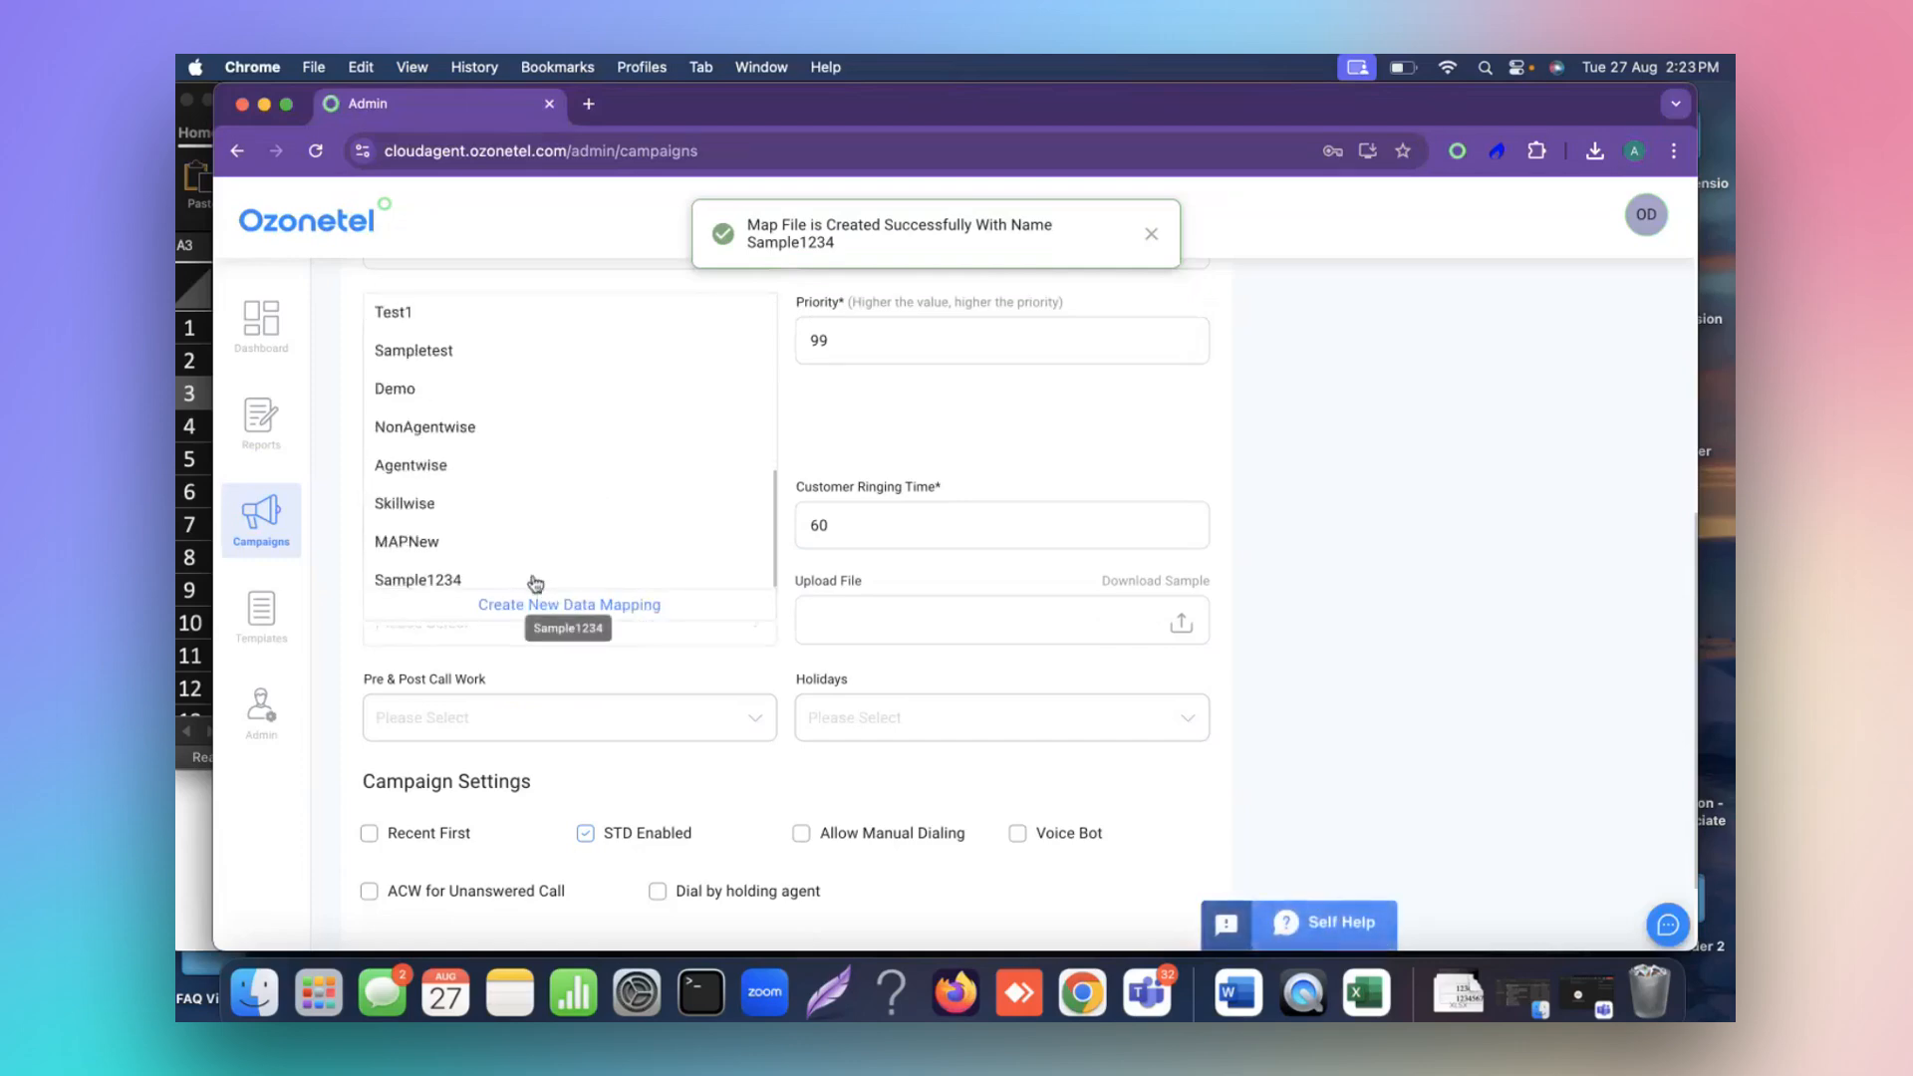
pyautogui.click(504, 581)
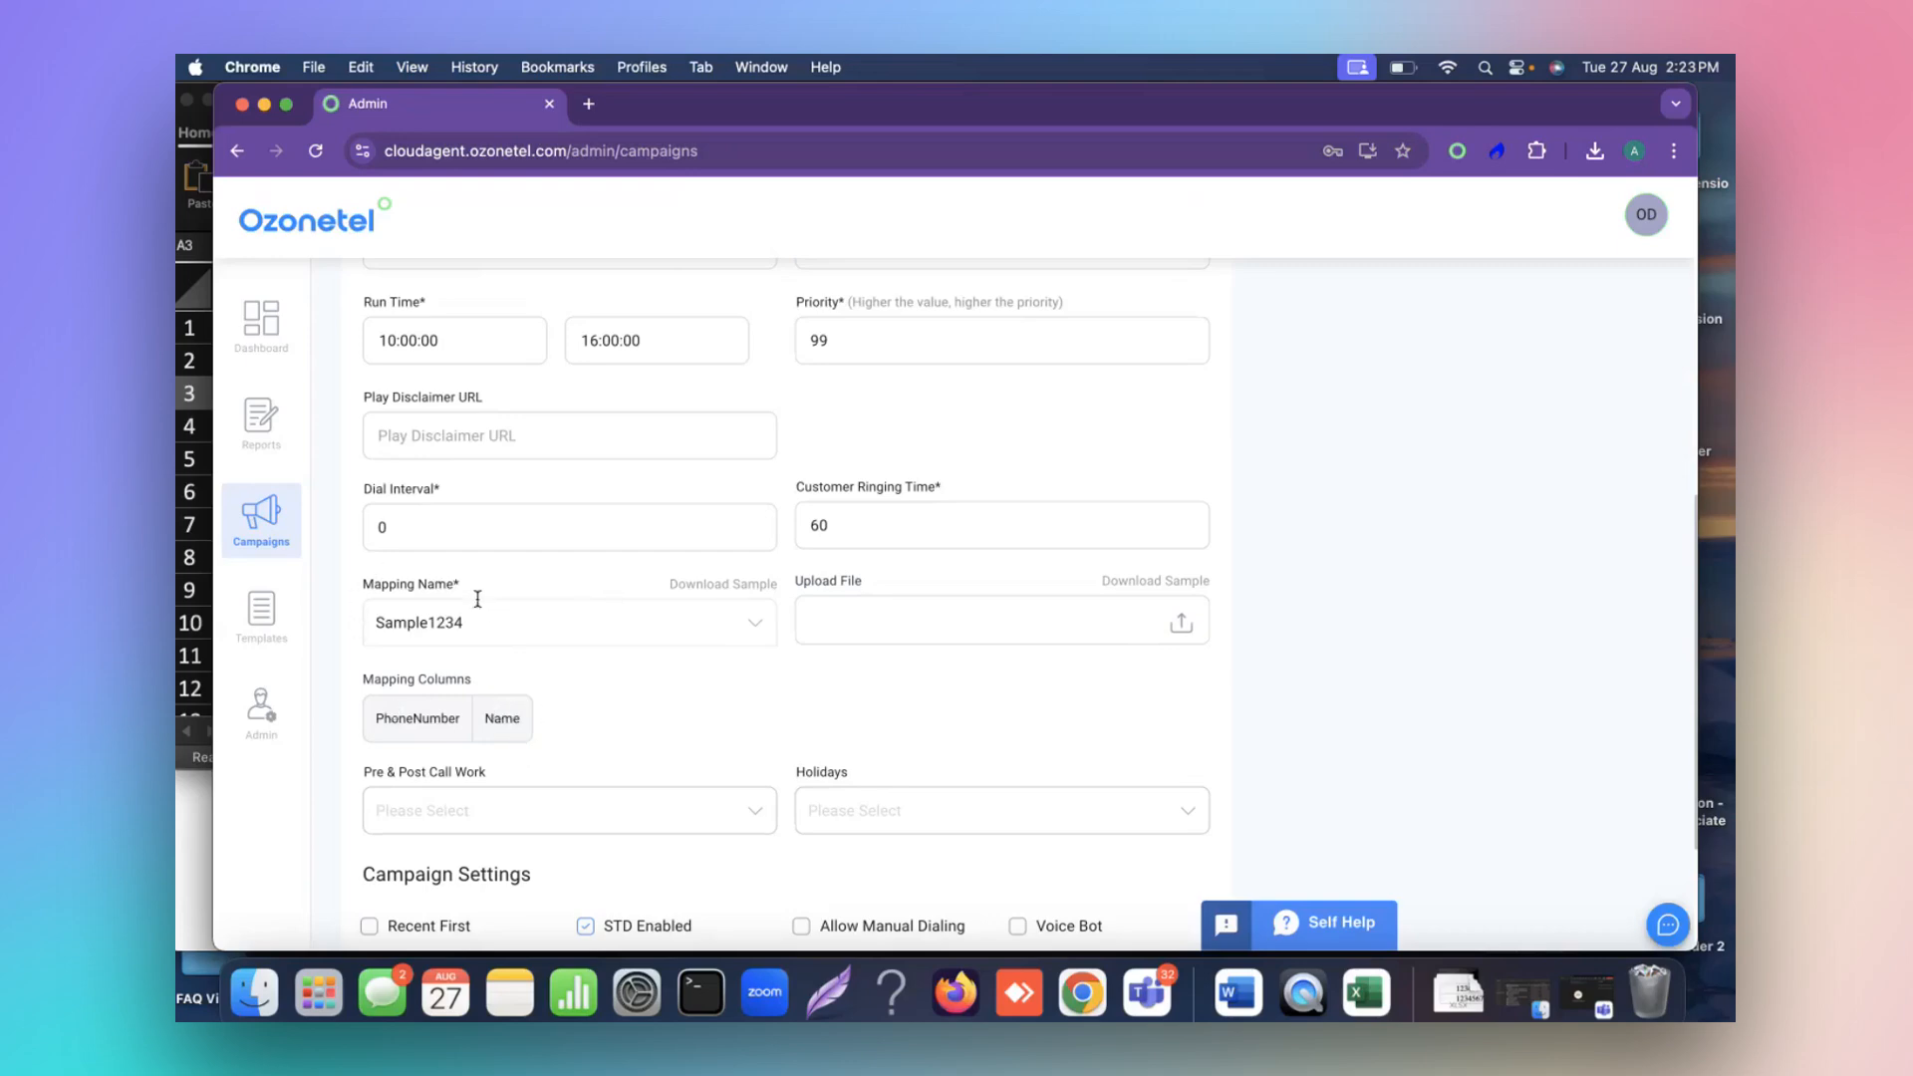
pyautogui.moveTo(468, 587); pyautogui.dragTo(356, 593)
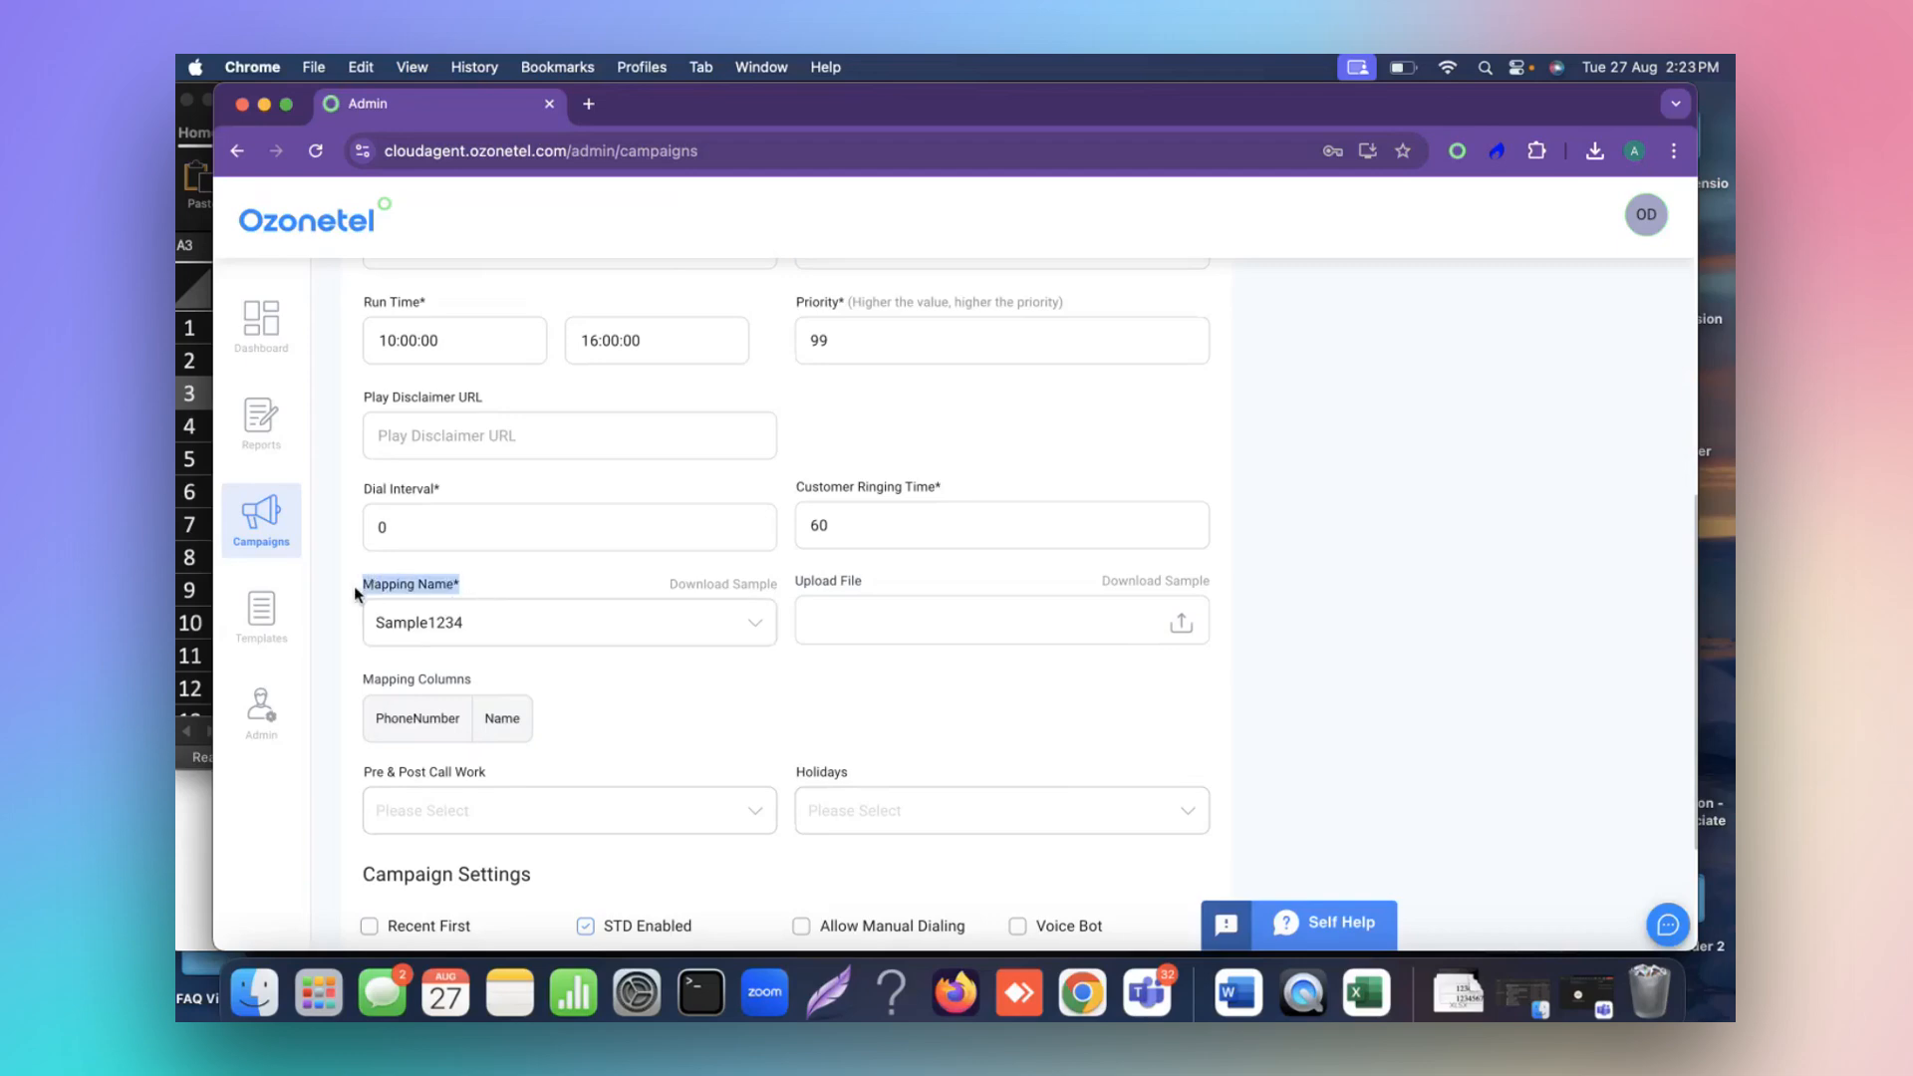
# Switch the mapping name to sample to view its mapping columns and set it back to Sample1234.
pyautogui.click(453, 626)
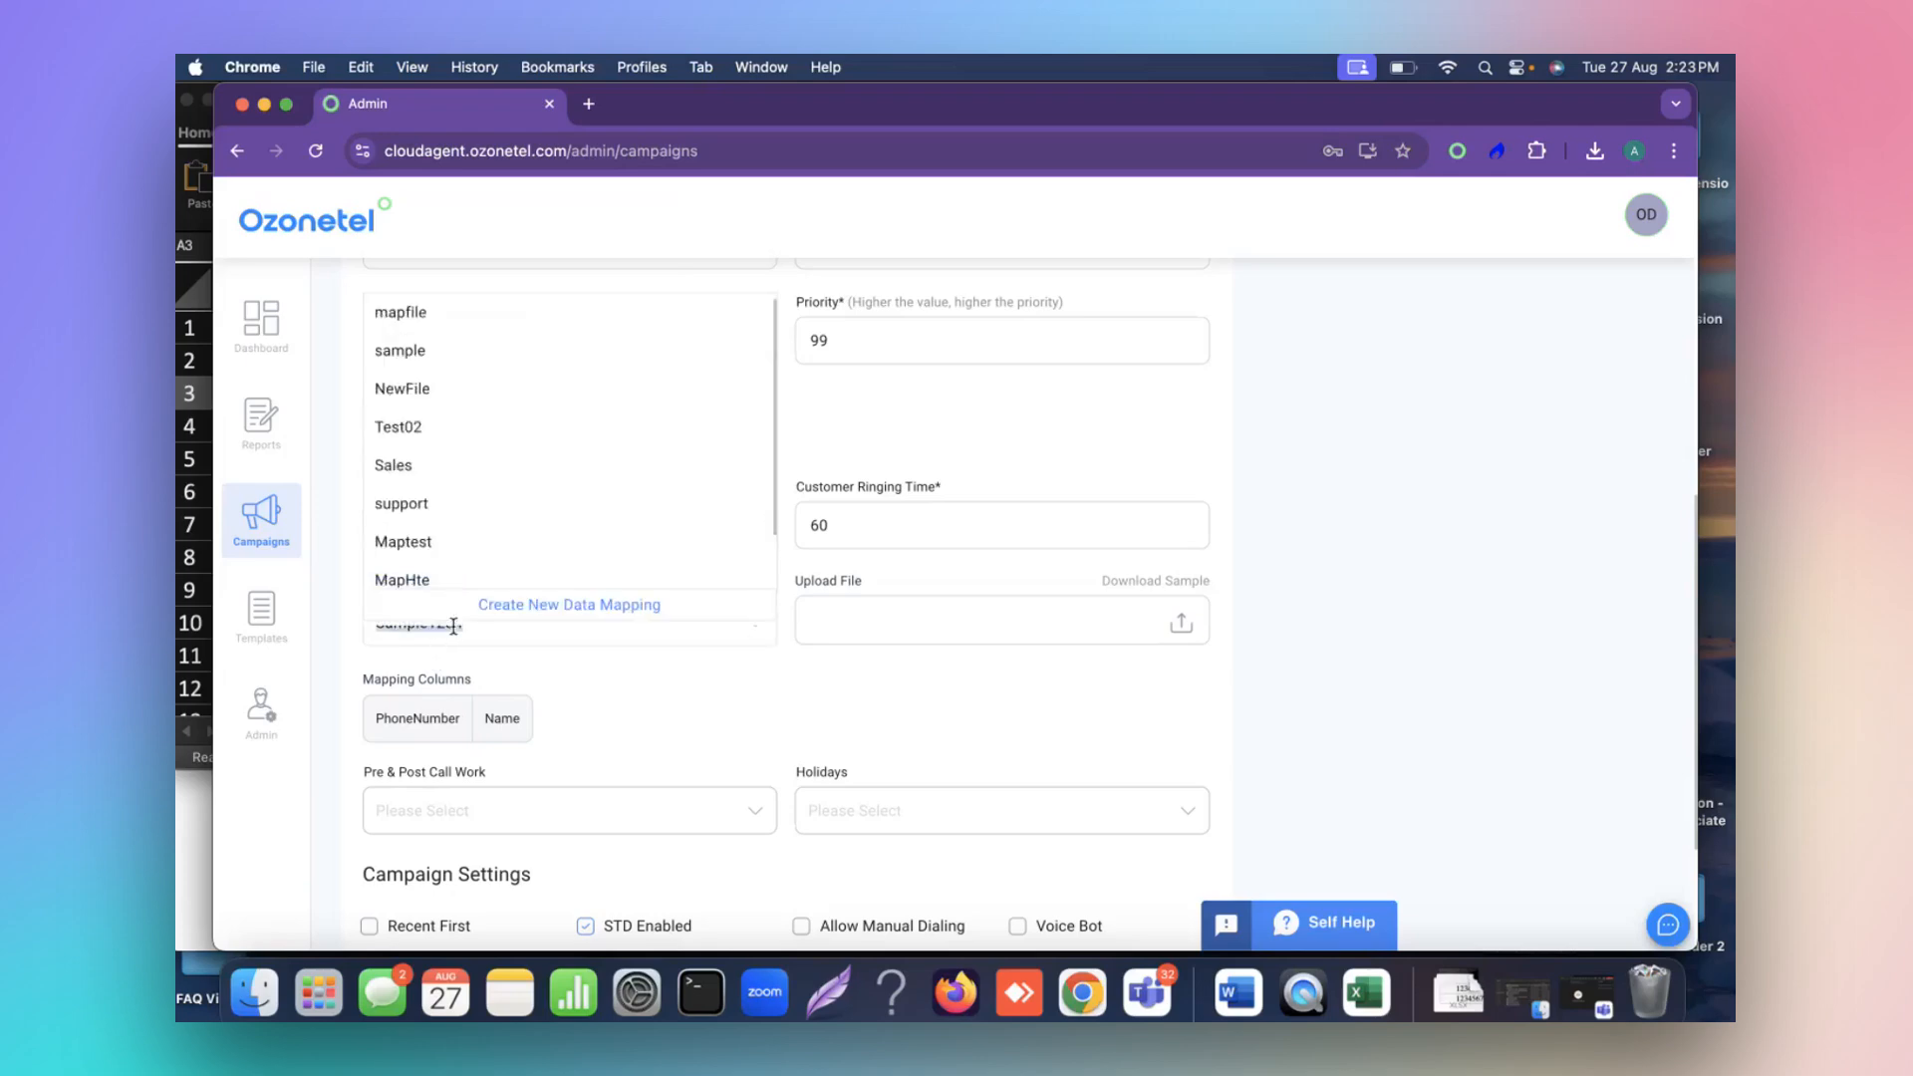
pyautogui.click(432, 355)
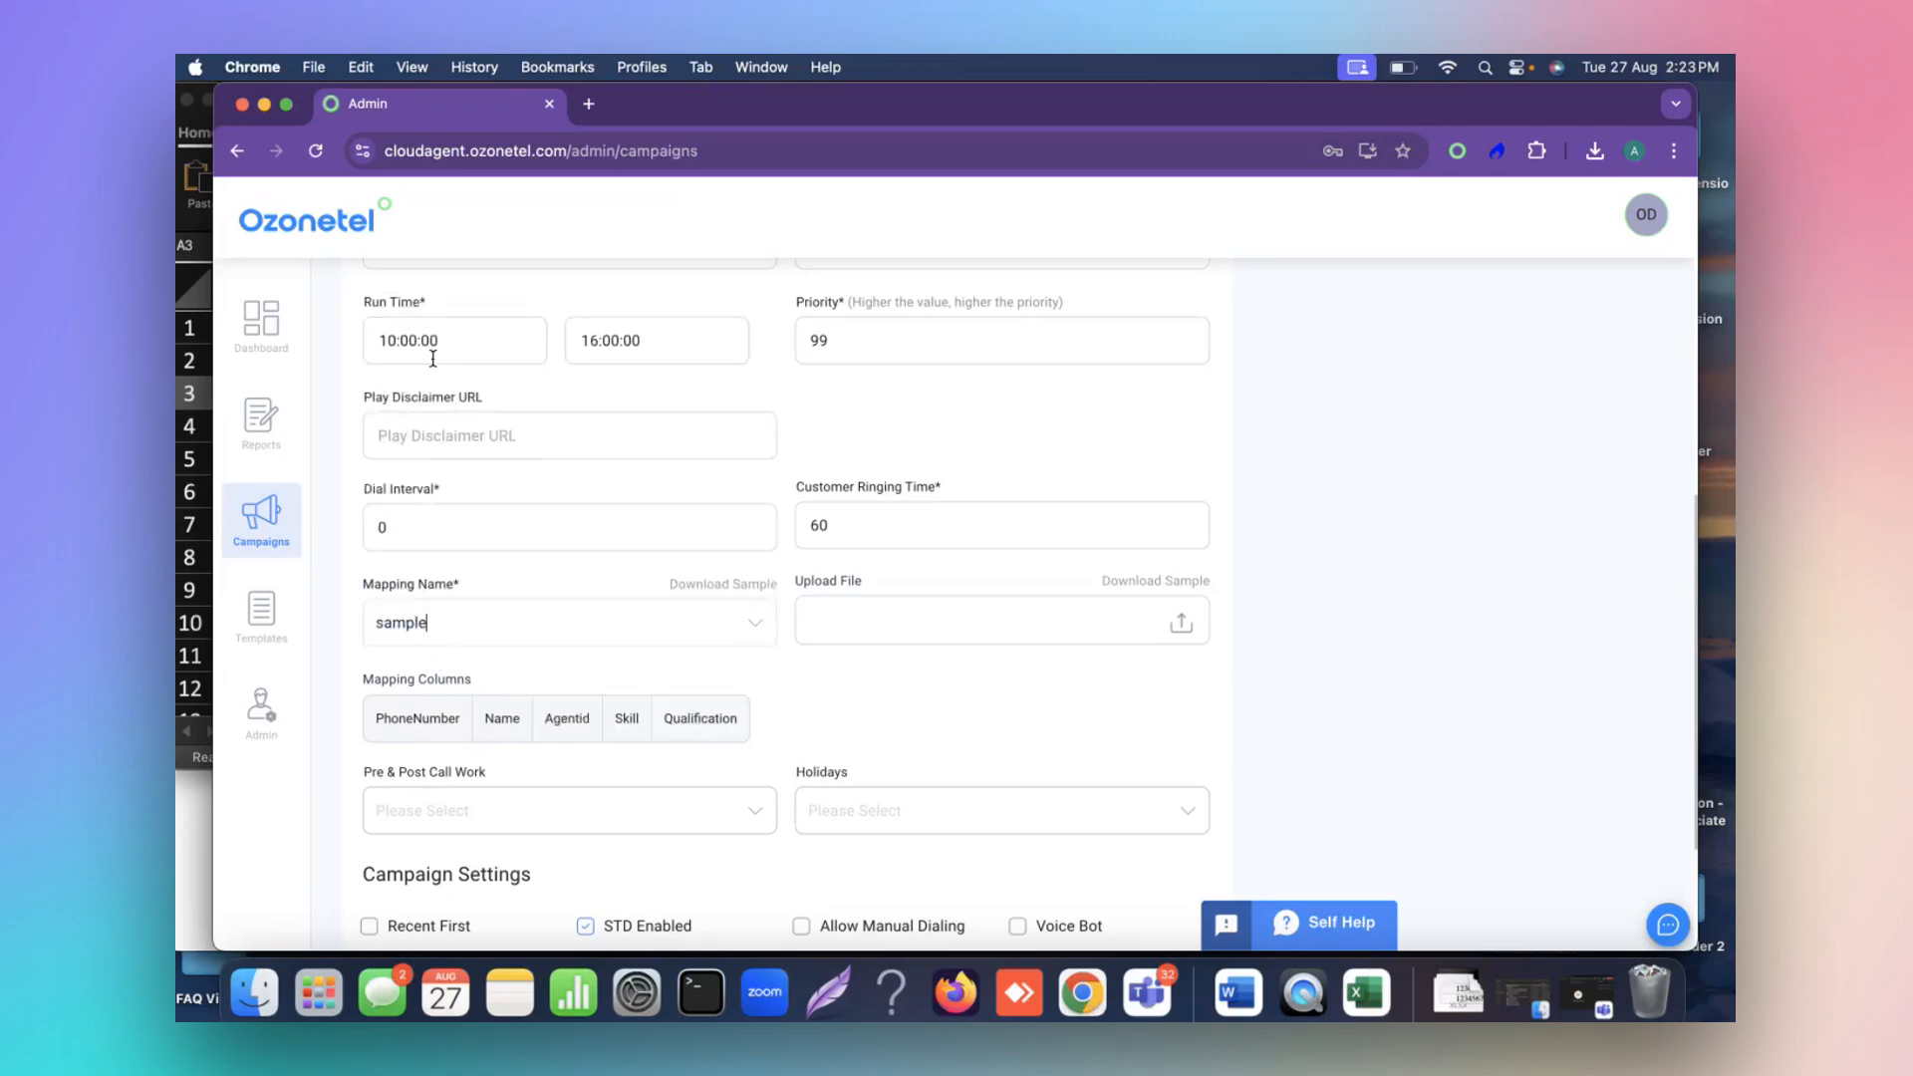
pyautogui.click(426, 621)
pyautogui.scroll(-5, 426, 514)
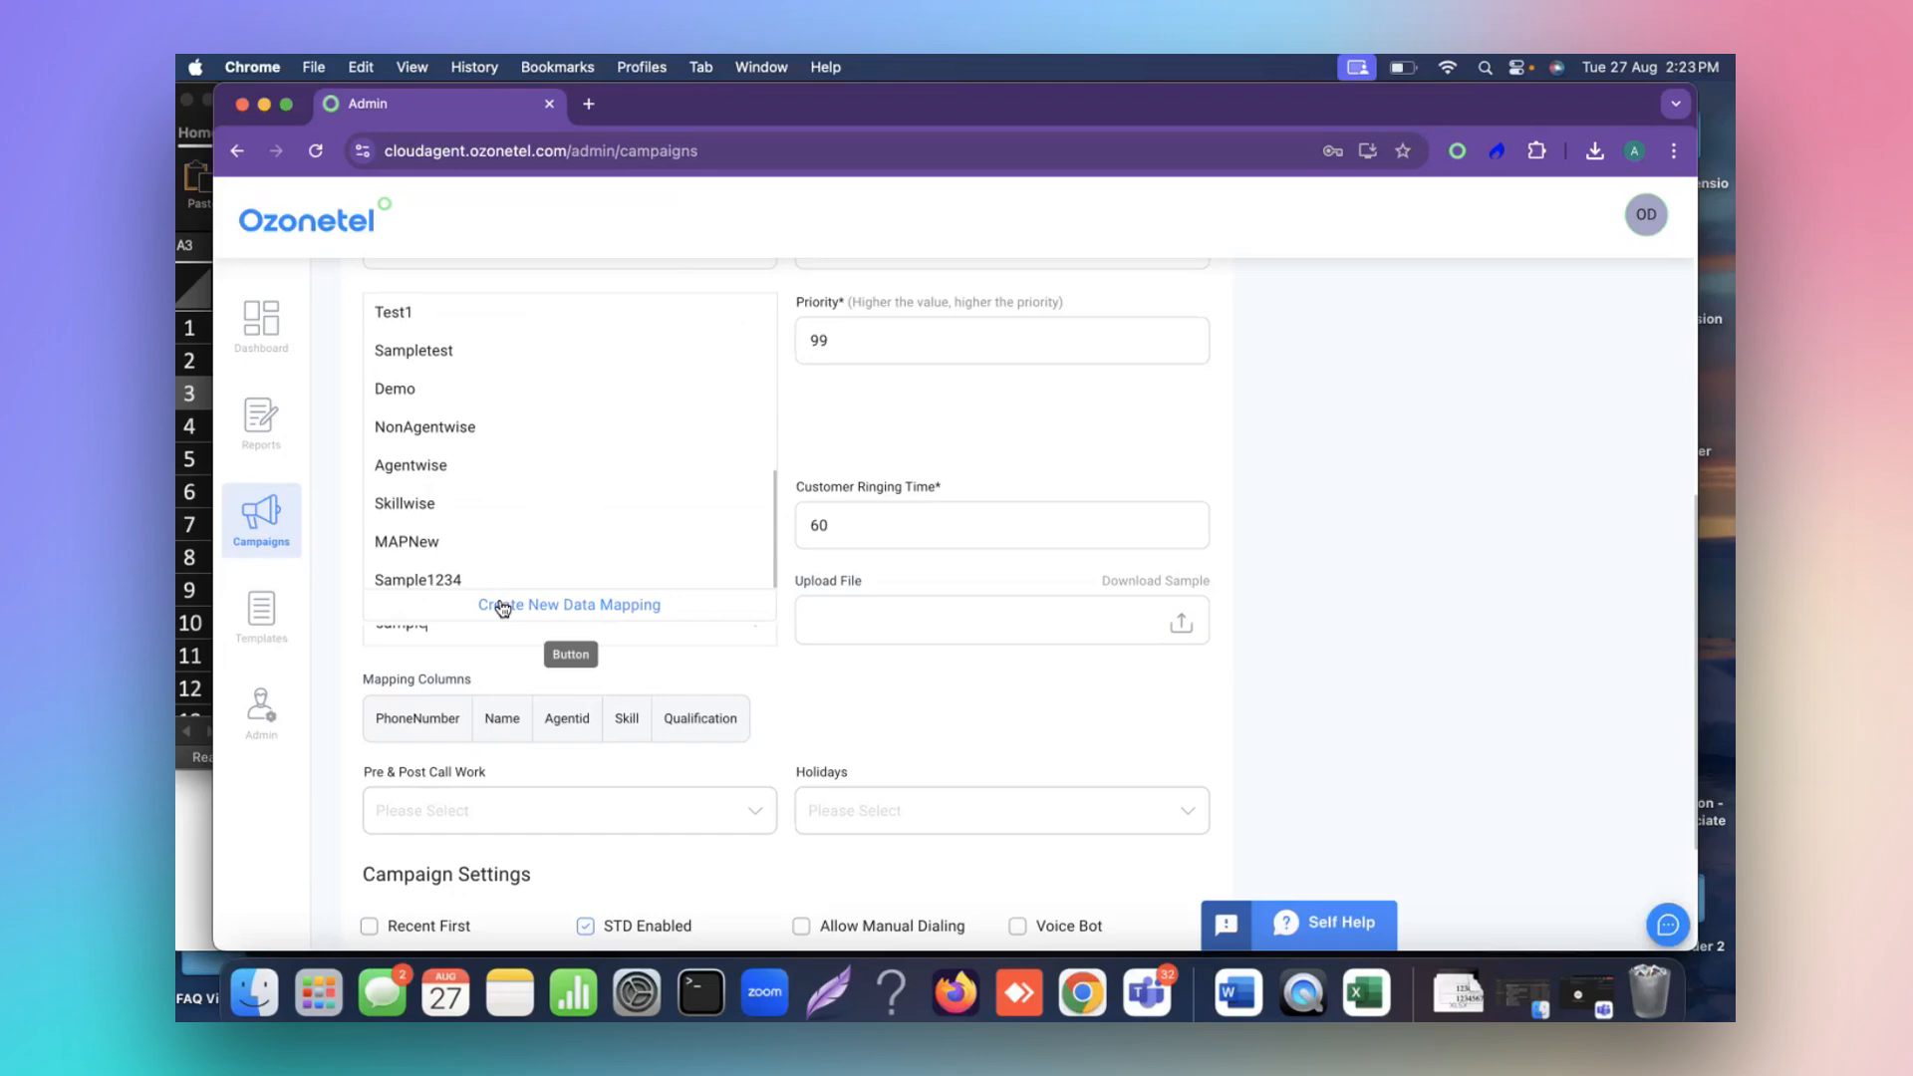
pyautogui.click(498, 582)
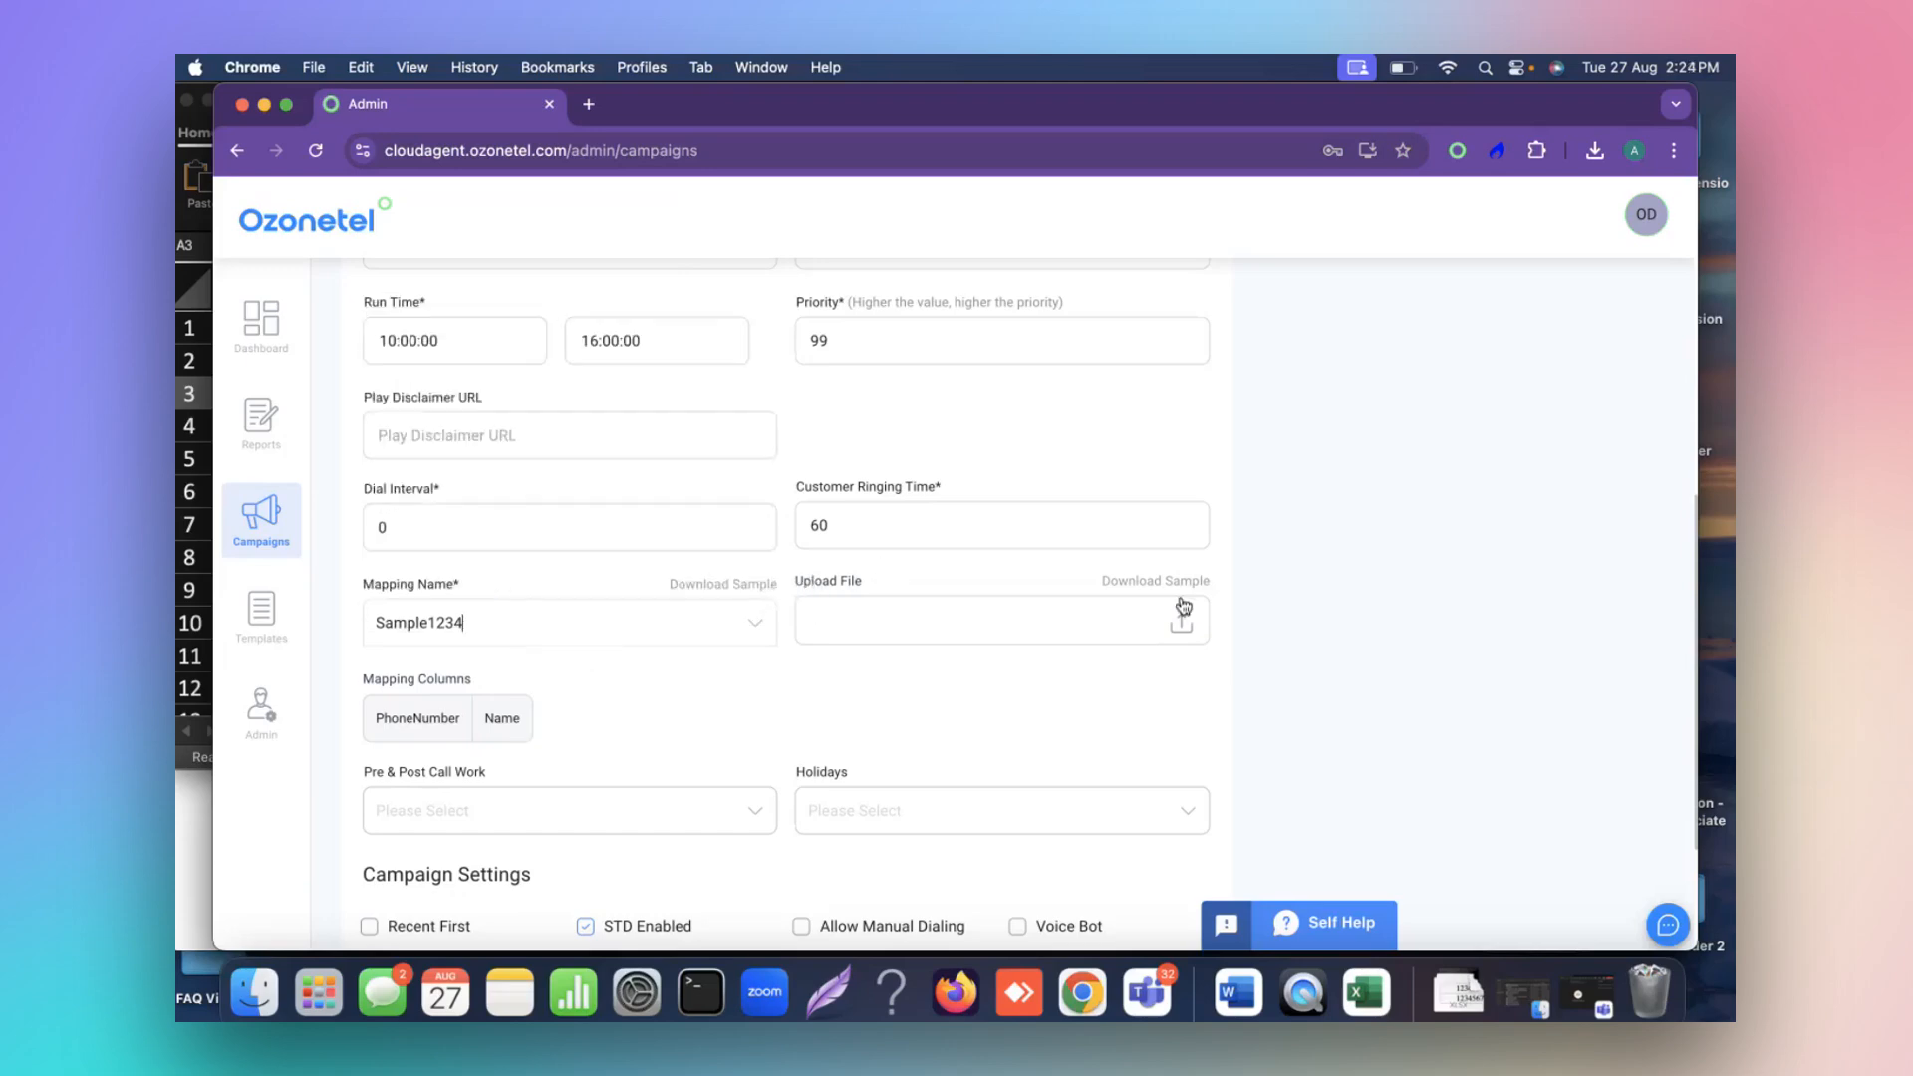
# Open the recent data_upload_sample (1) workbook in Excel, check the campaign's mapping columns and bring the workbook to the front.
pyautogui.click(1360, 993)
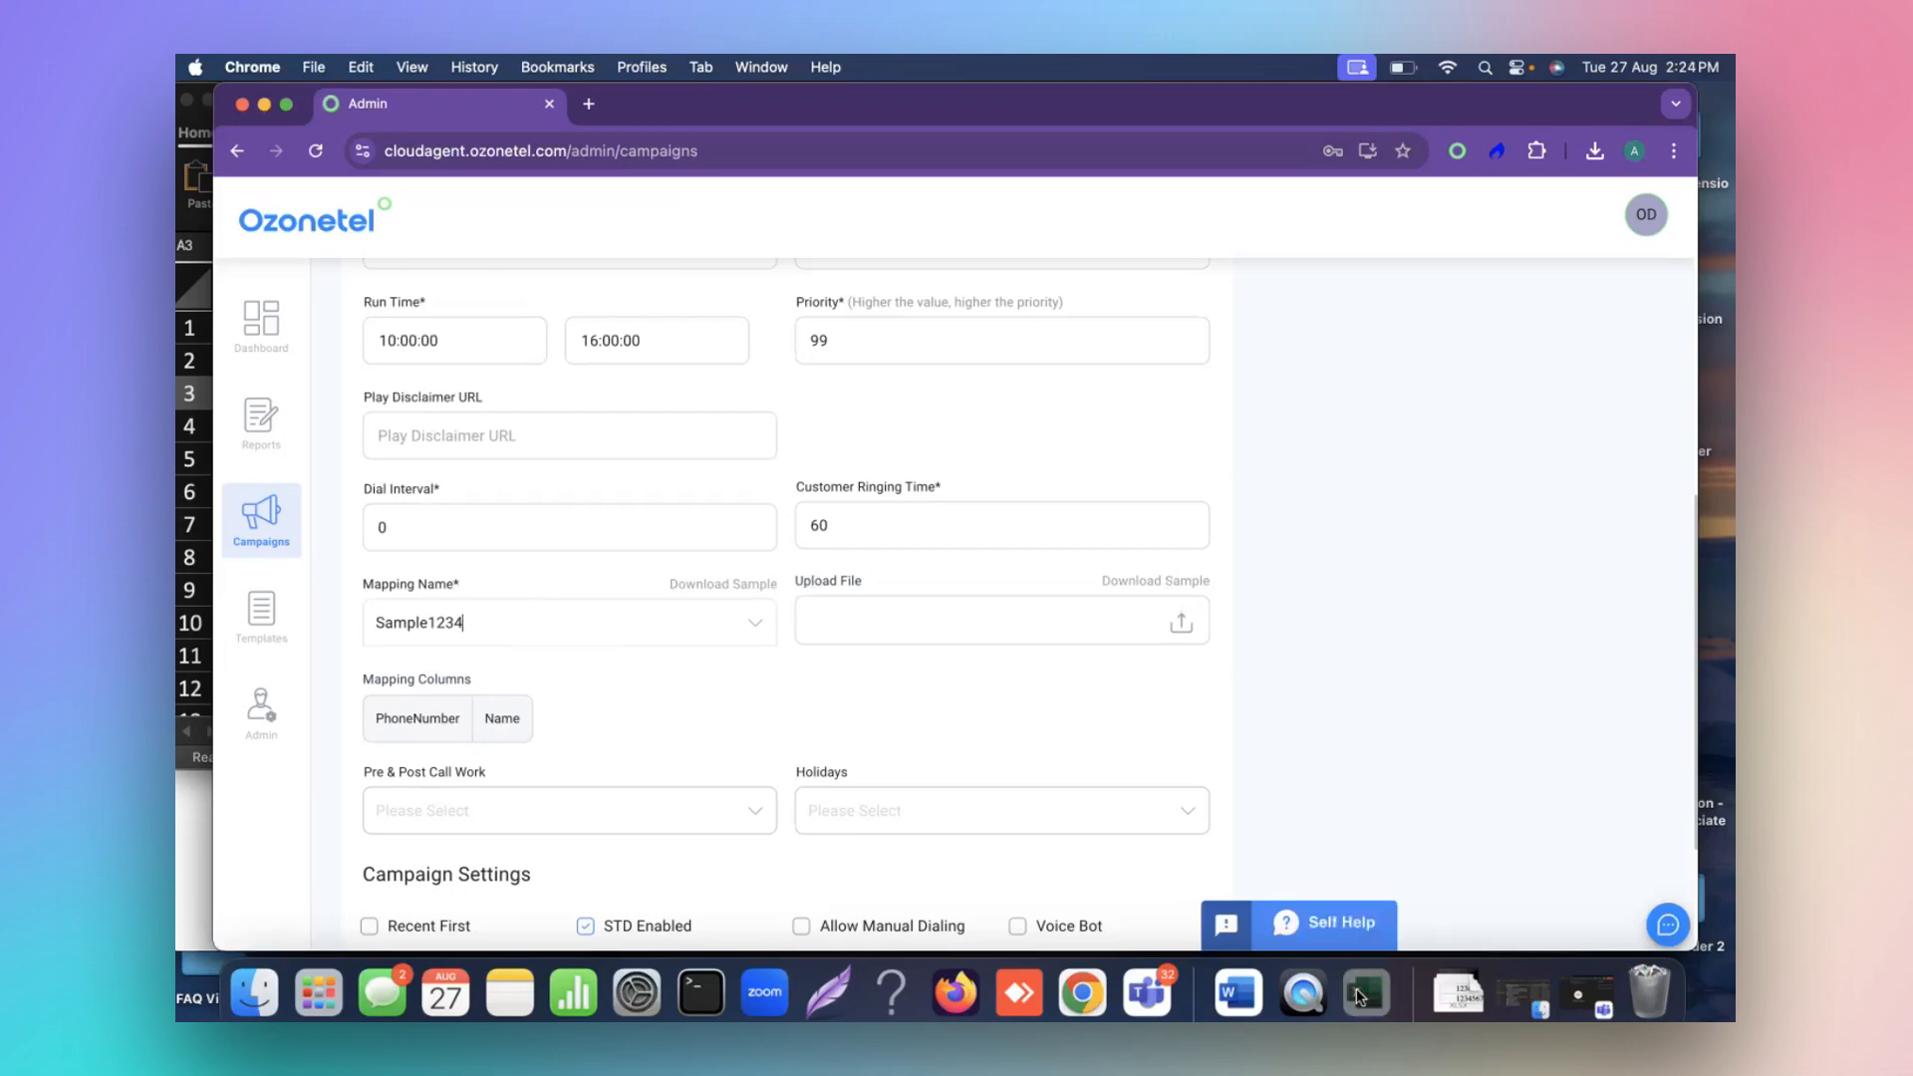
pyautogui.moveTo(1415, 798)
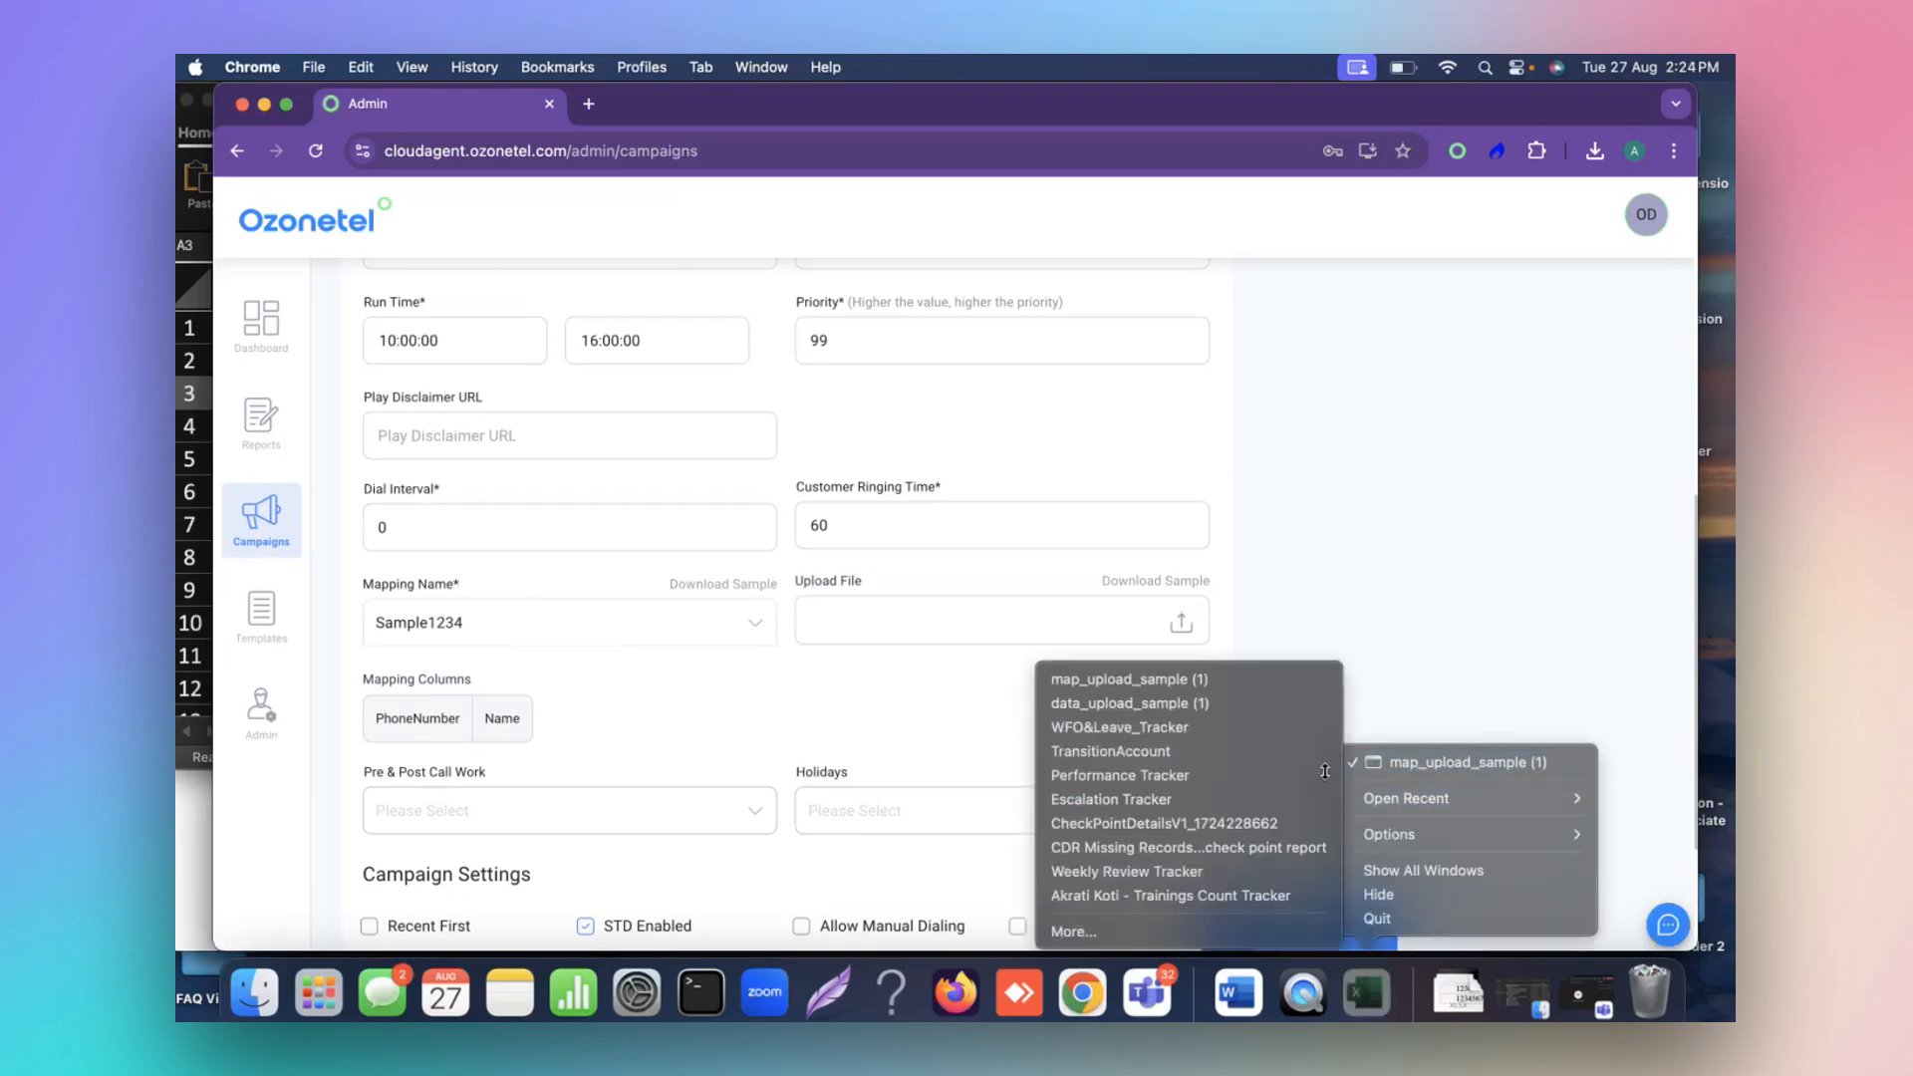
pyautogui.click(1267, 704)
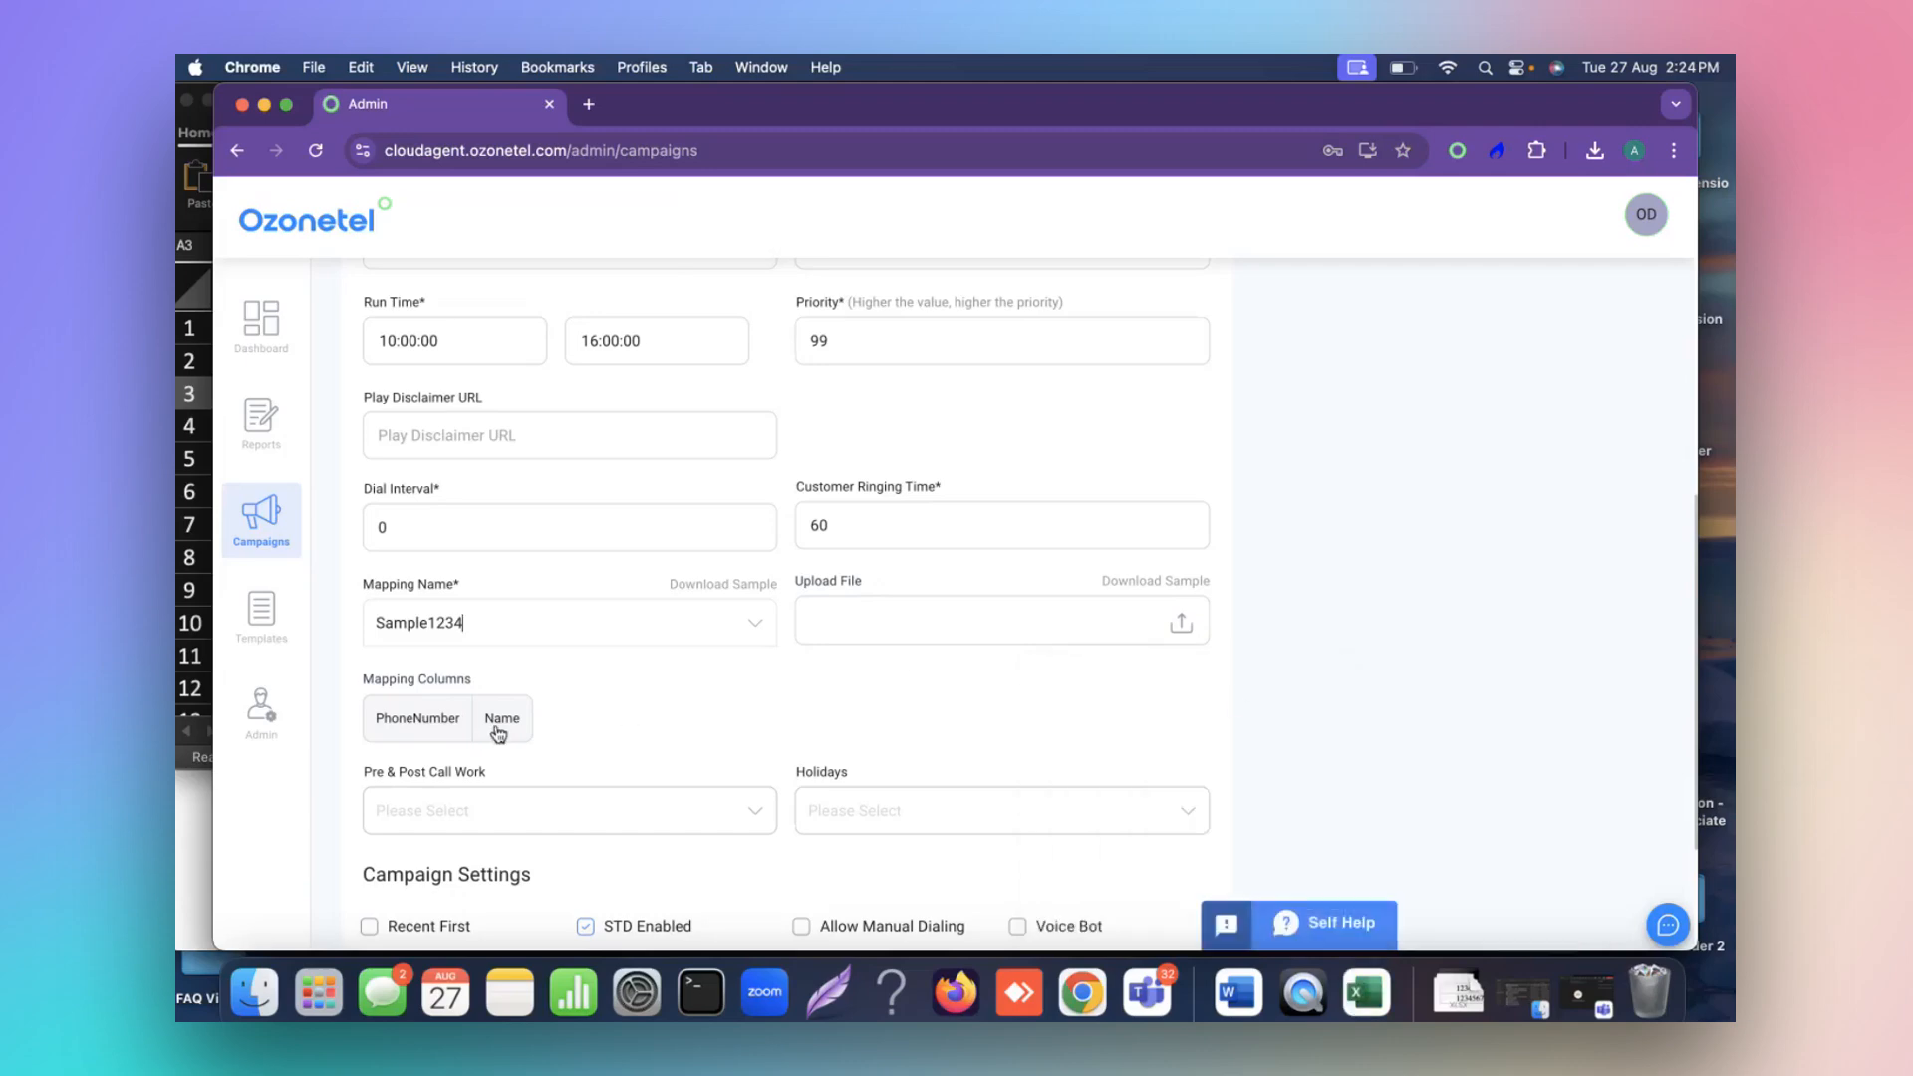
pyautogui.tripleClick(382, 685)
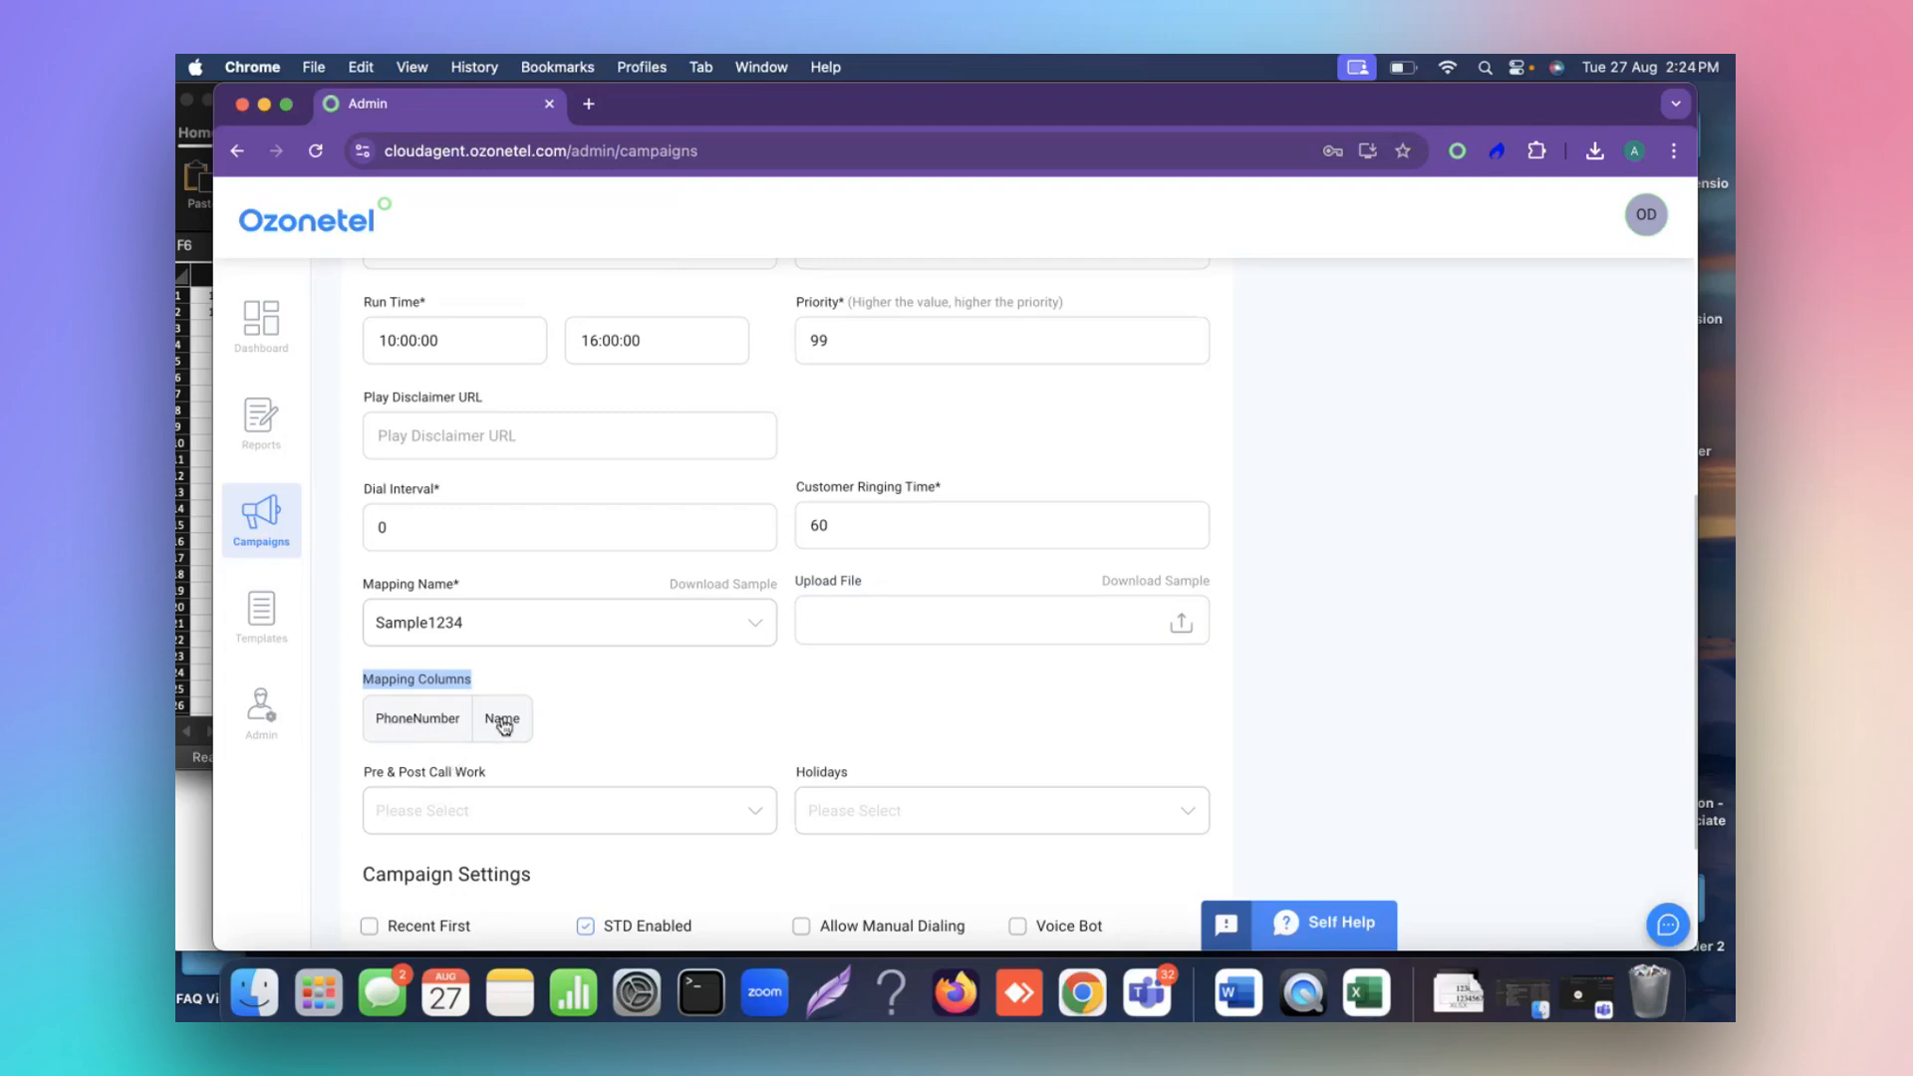
pyautogui.click(202, 606)
# Clear the contents of columns C to H in the data upload sample, keeping only columns A and B.
pyautogui.click(357, 276)
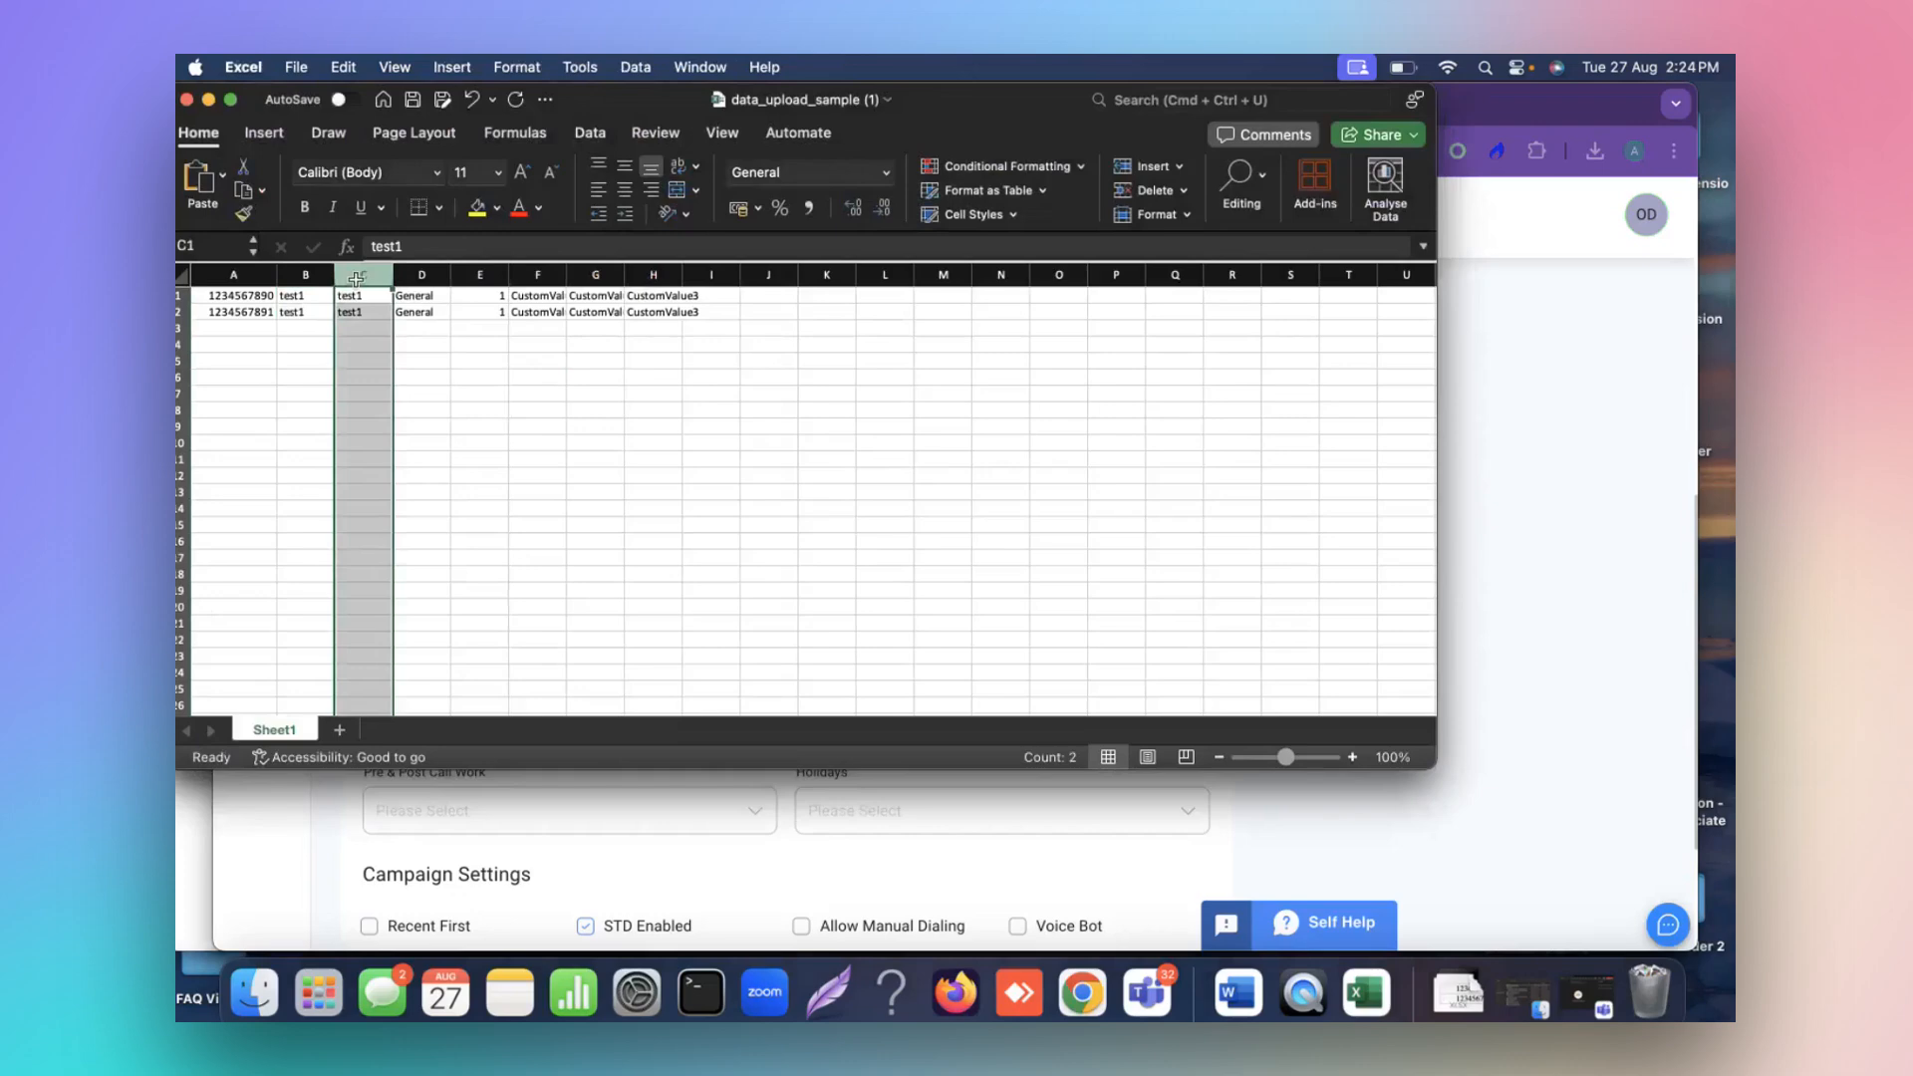
pyautogui.moveTo(357, 276); pyautogui.dragTo(653, 276)
pyautogui.press('Delete')
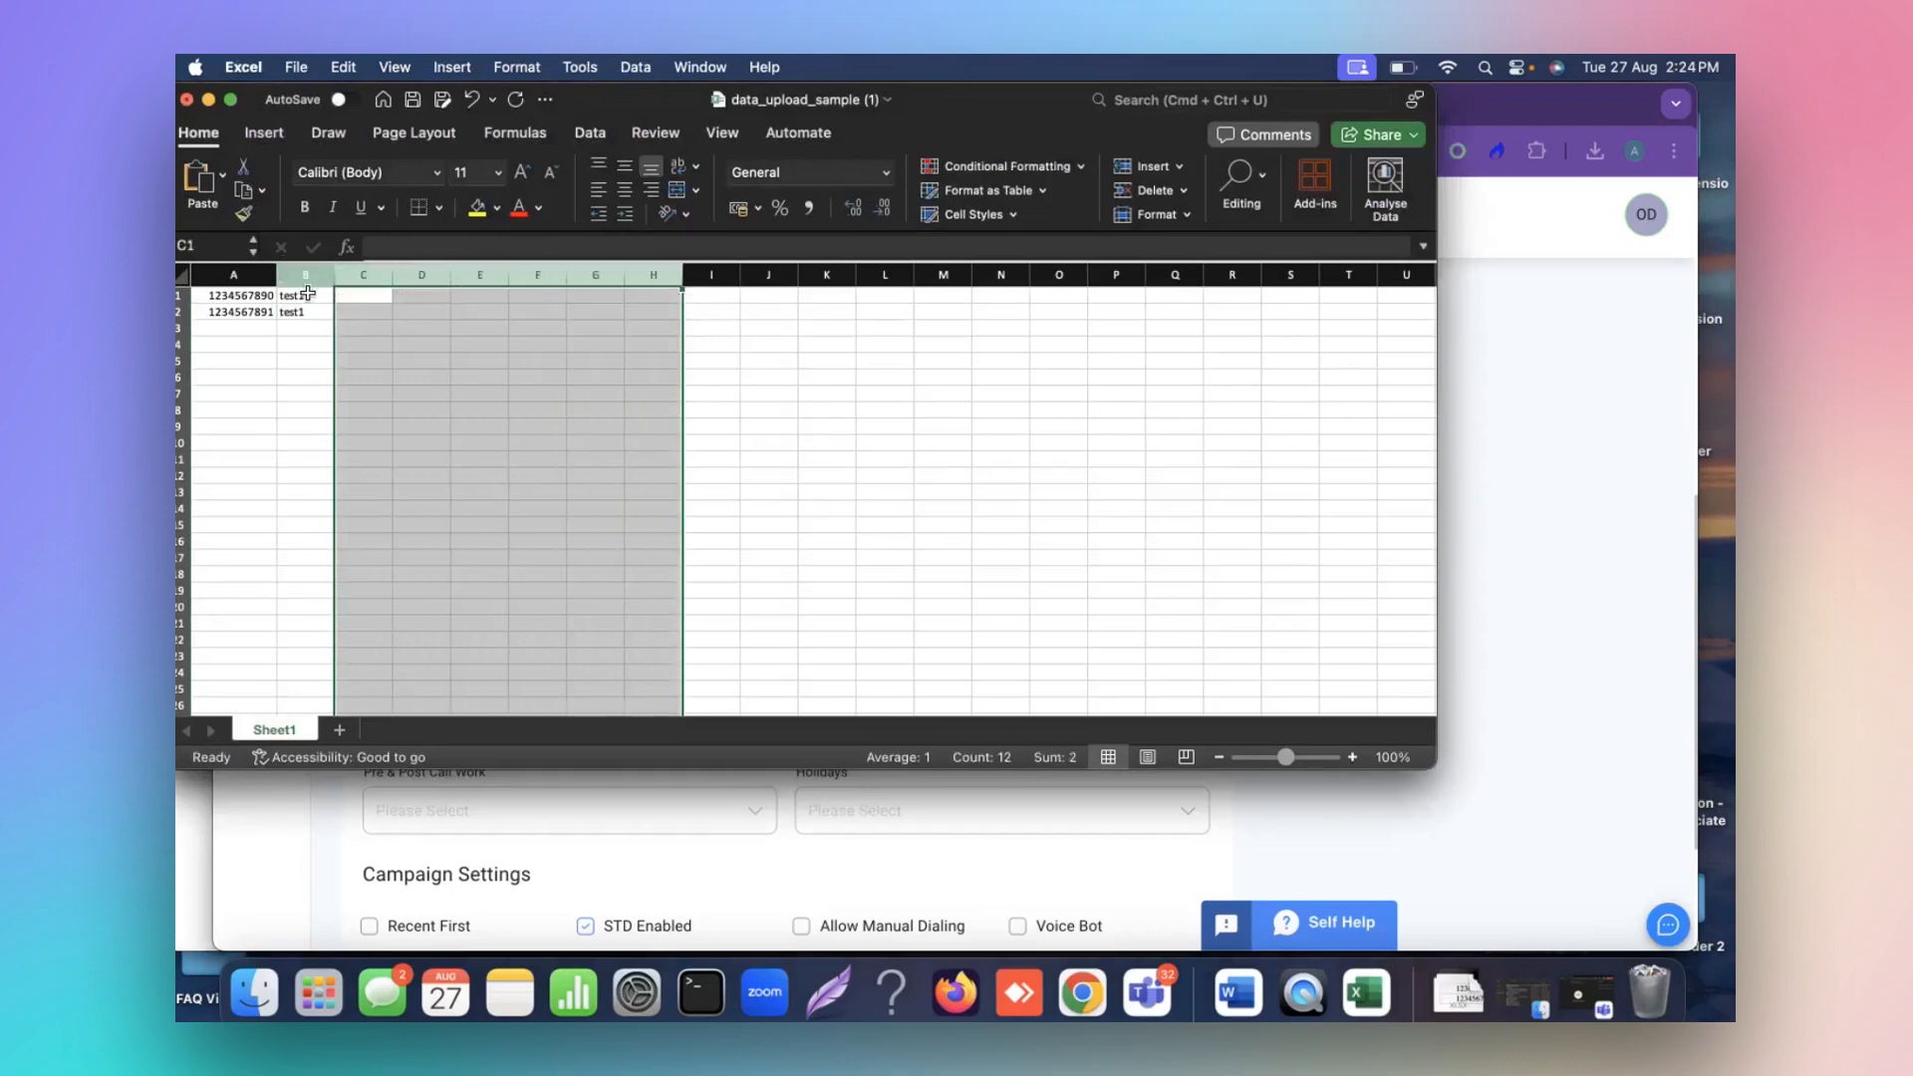
# Replace the sample names in column B with sd123 in B1 and ab123 in B2.
pyautogui.scroll(5, 313, 393)
pyautogui.scroll(3, 314, 393)
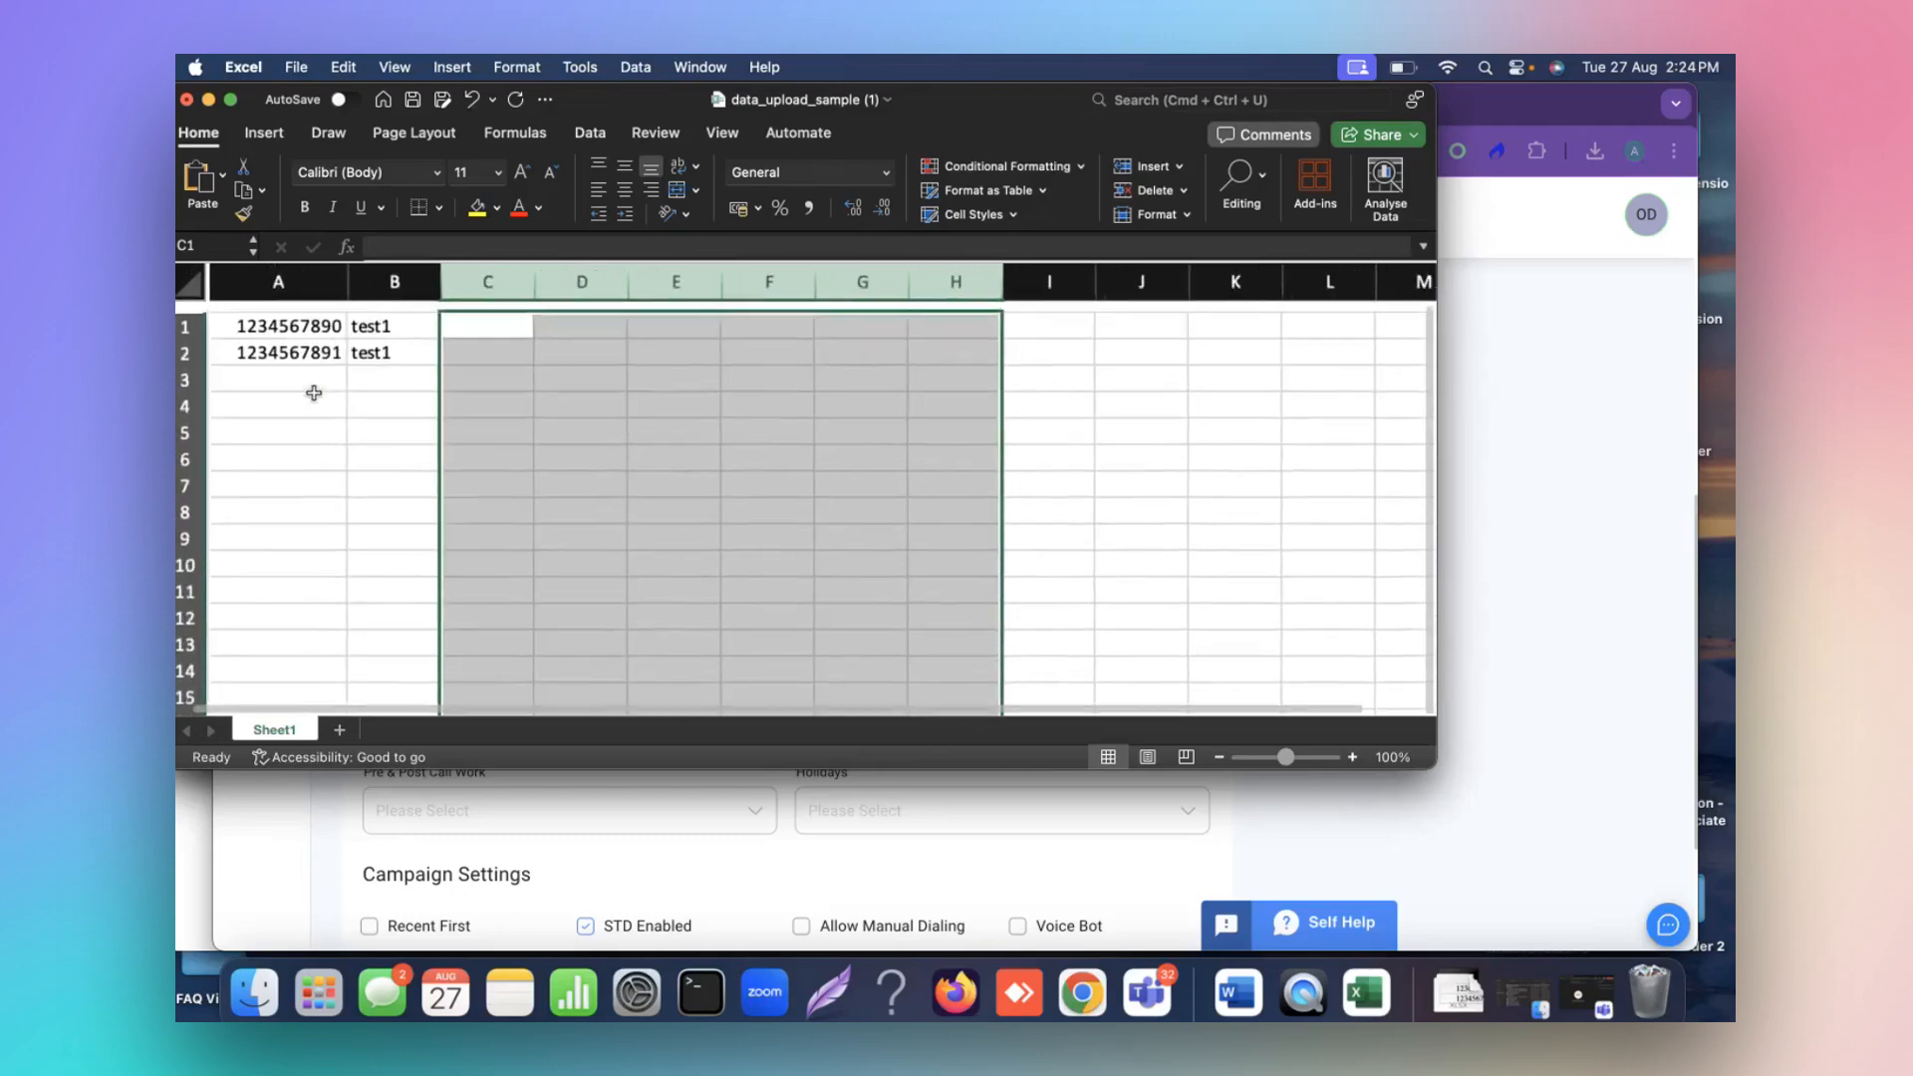
pyautogui.click(299, 316)
pyautogui.click(387, 317)
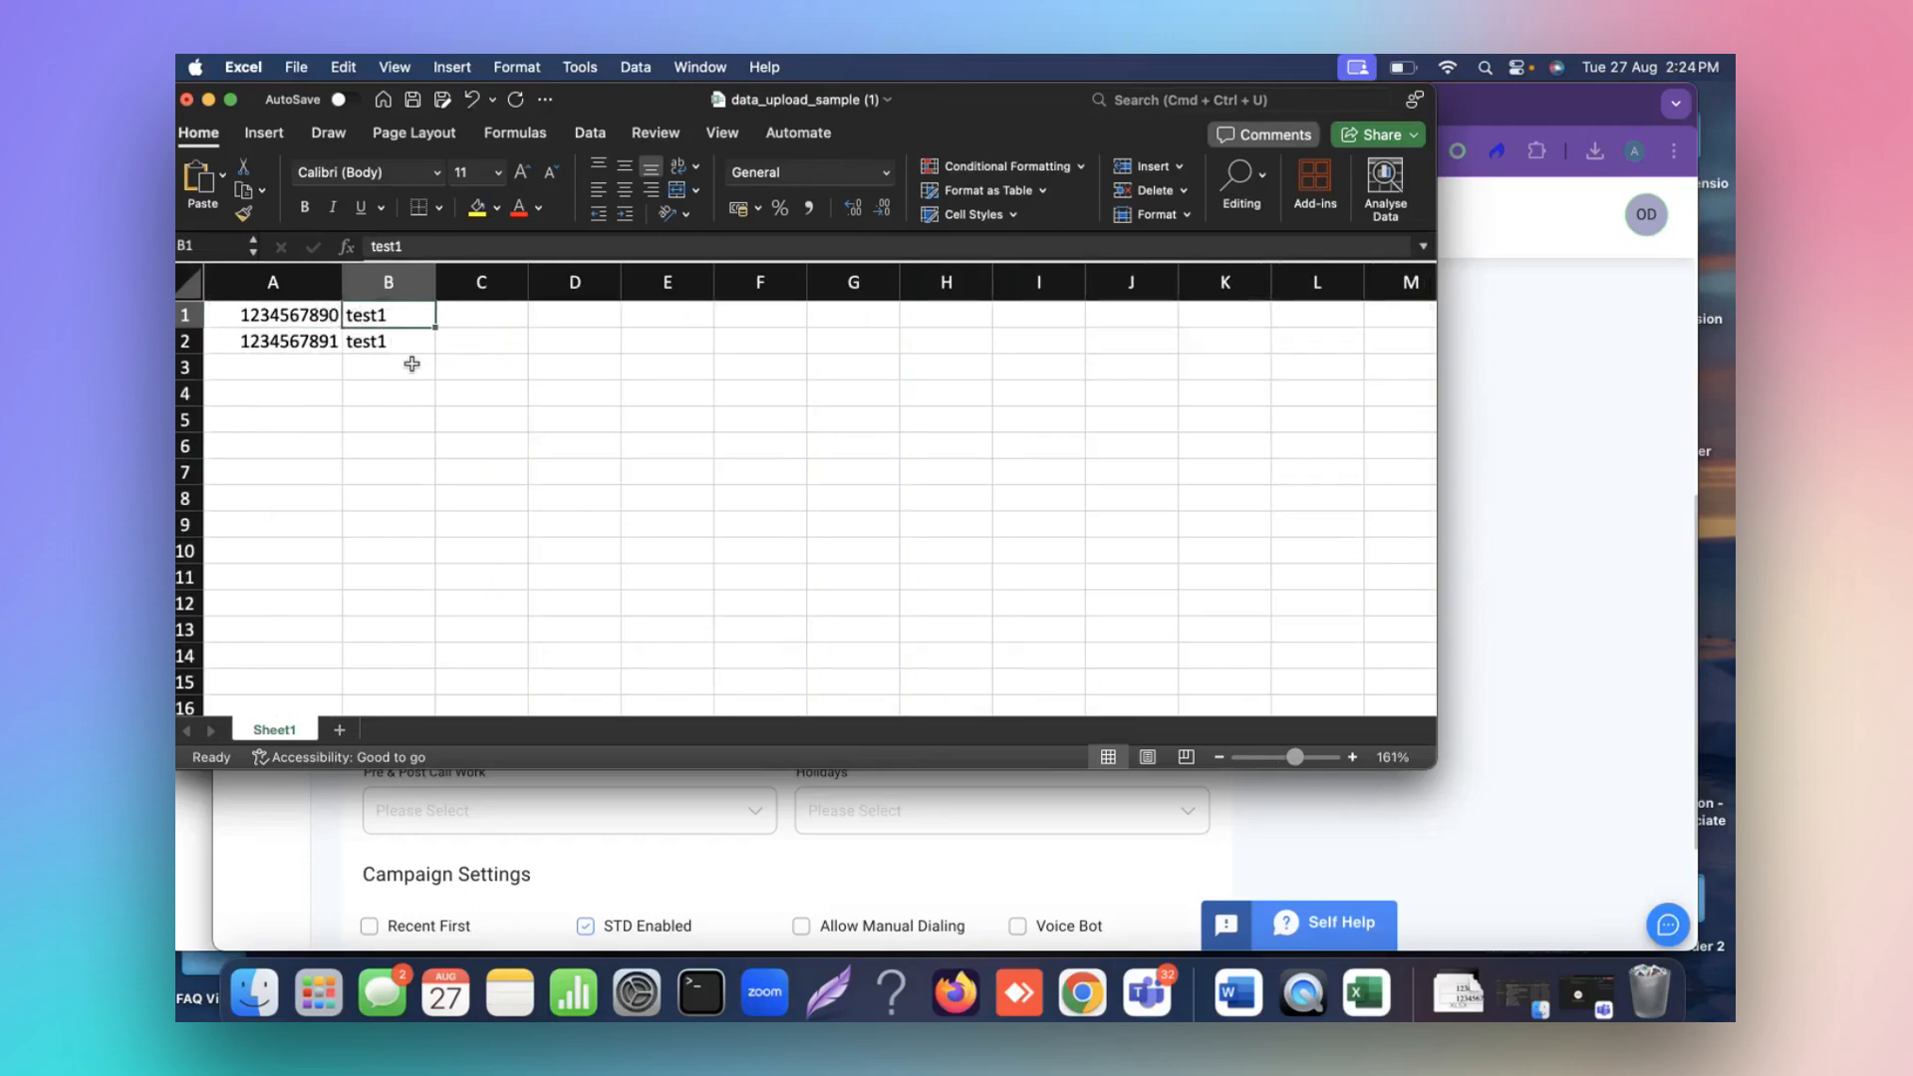
pyautogui.write('sd123')
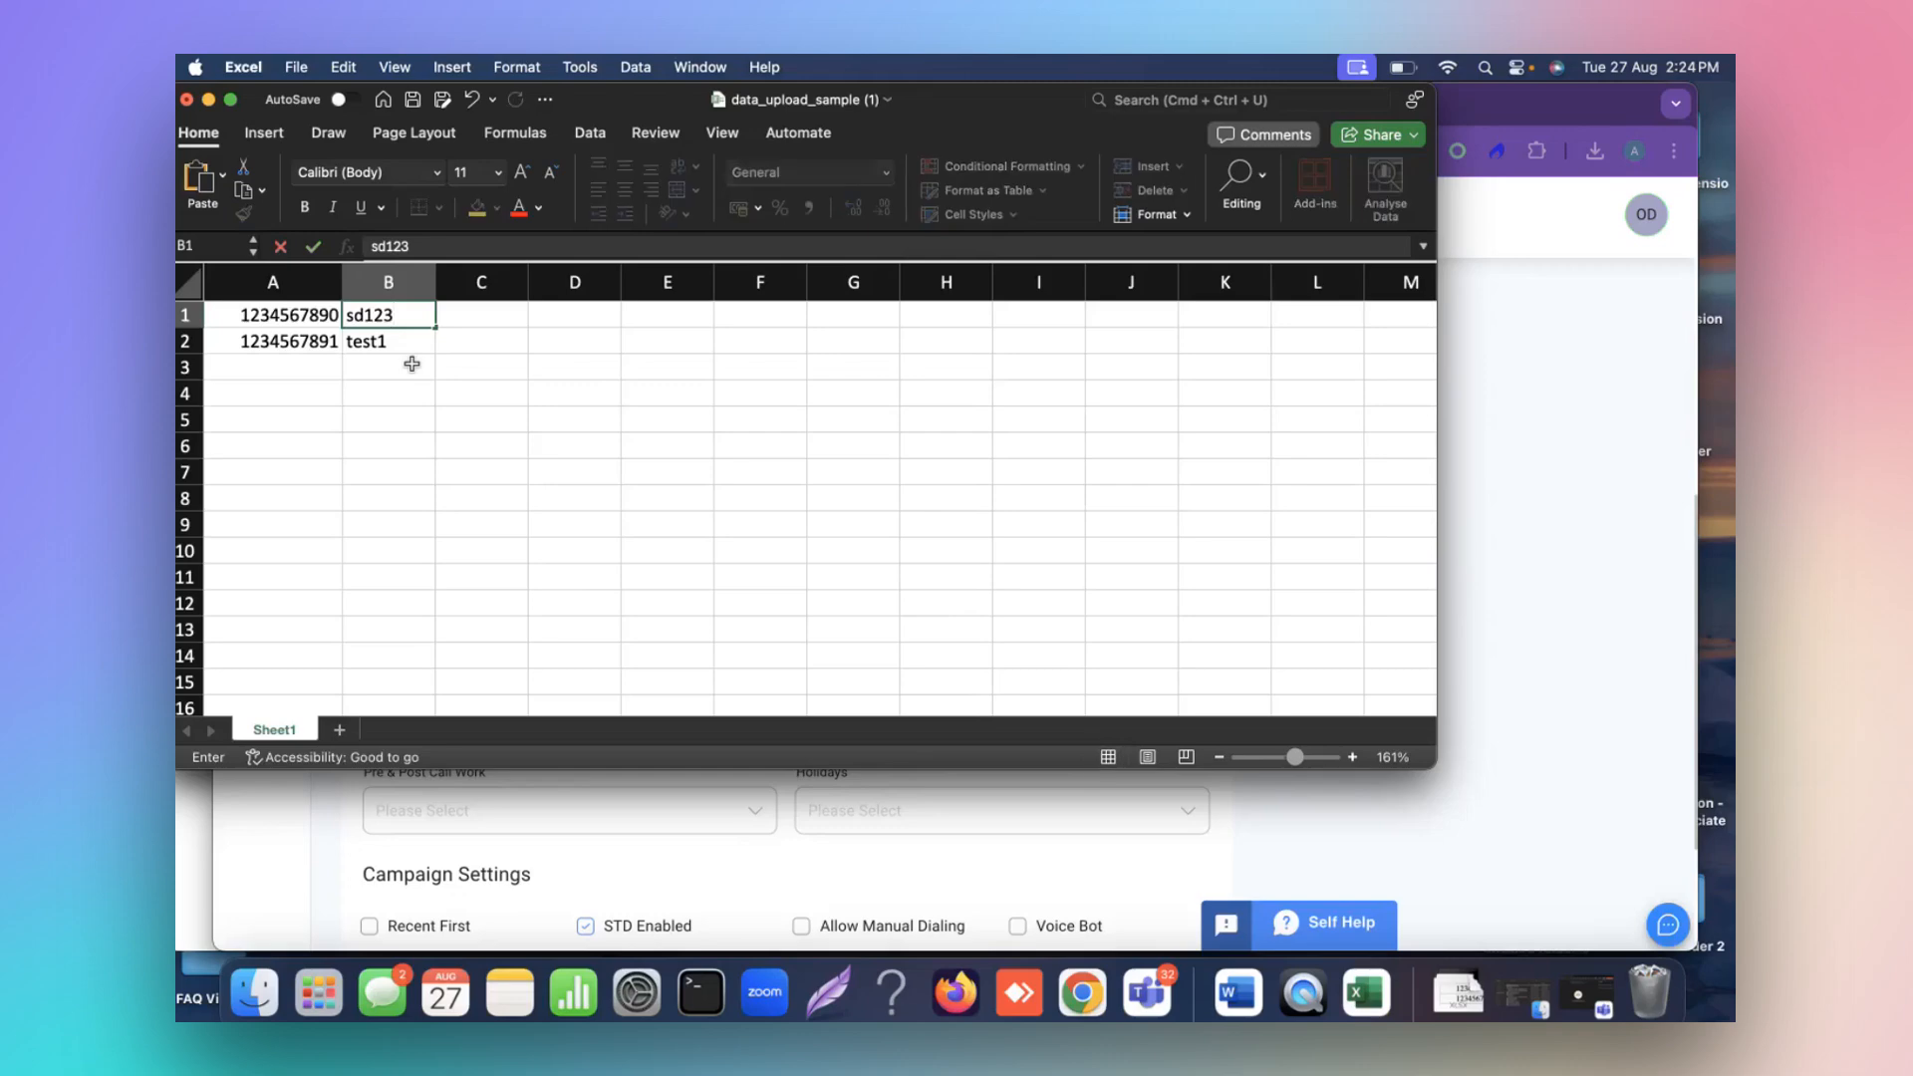
pyautogui.press('Return')
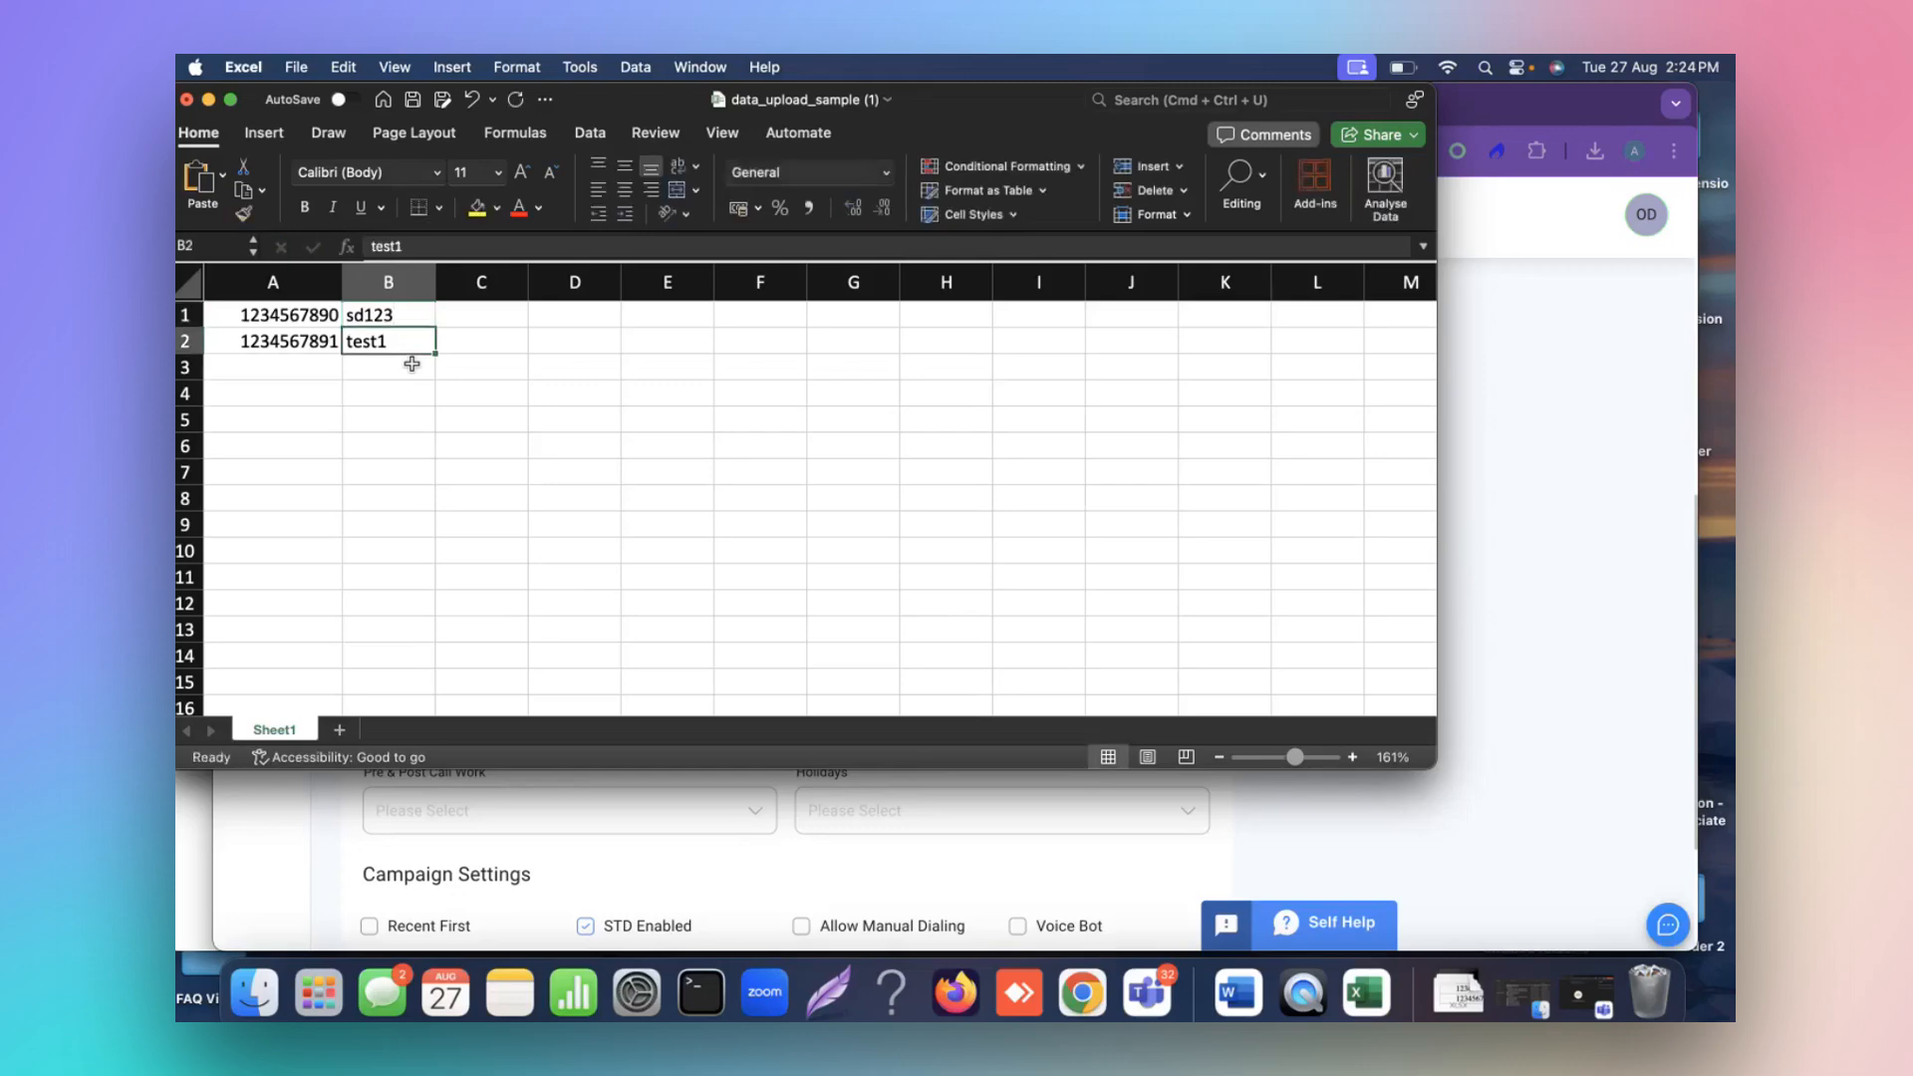
pyautogui.write('ab123')
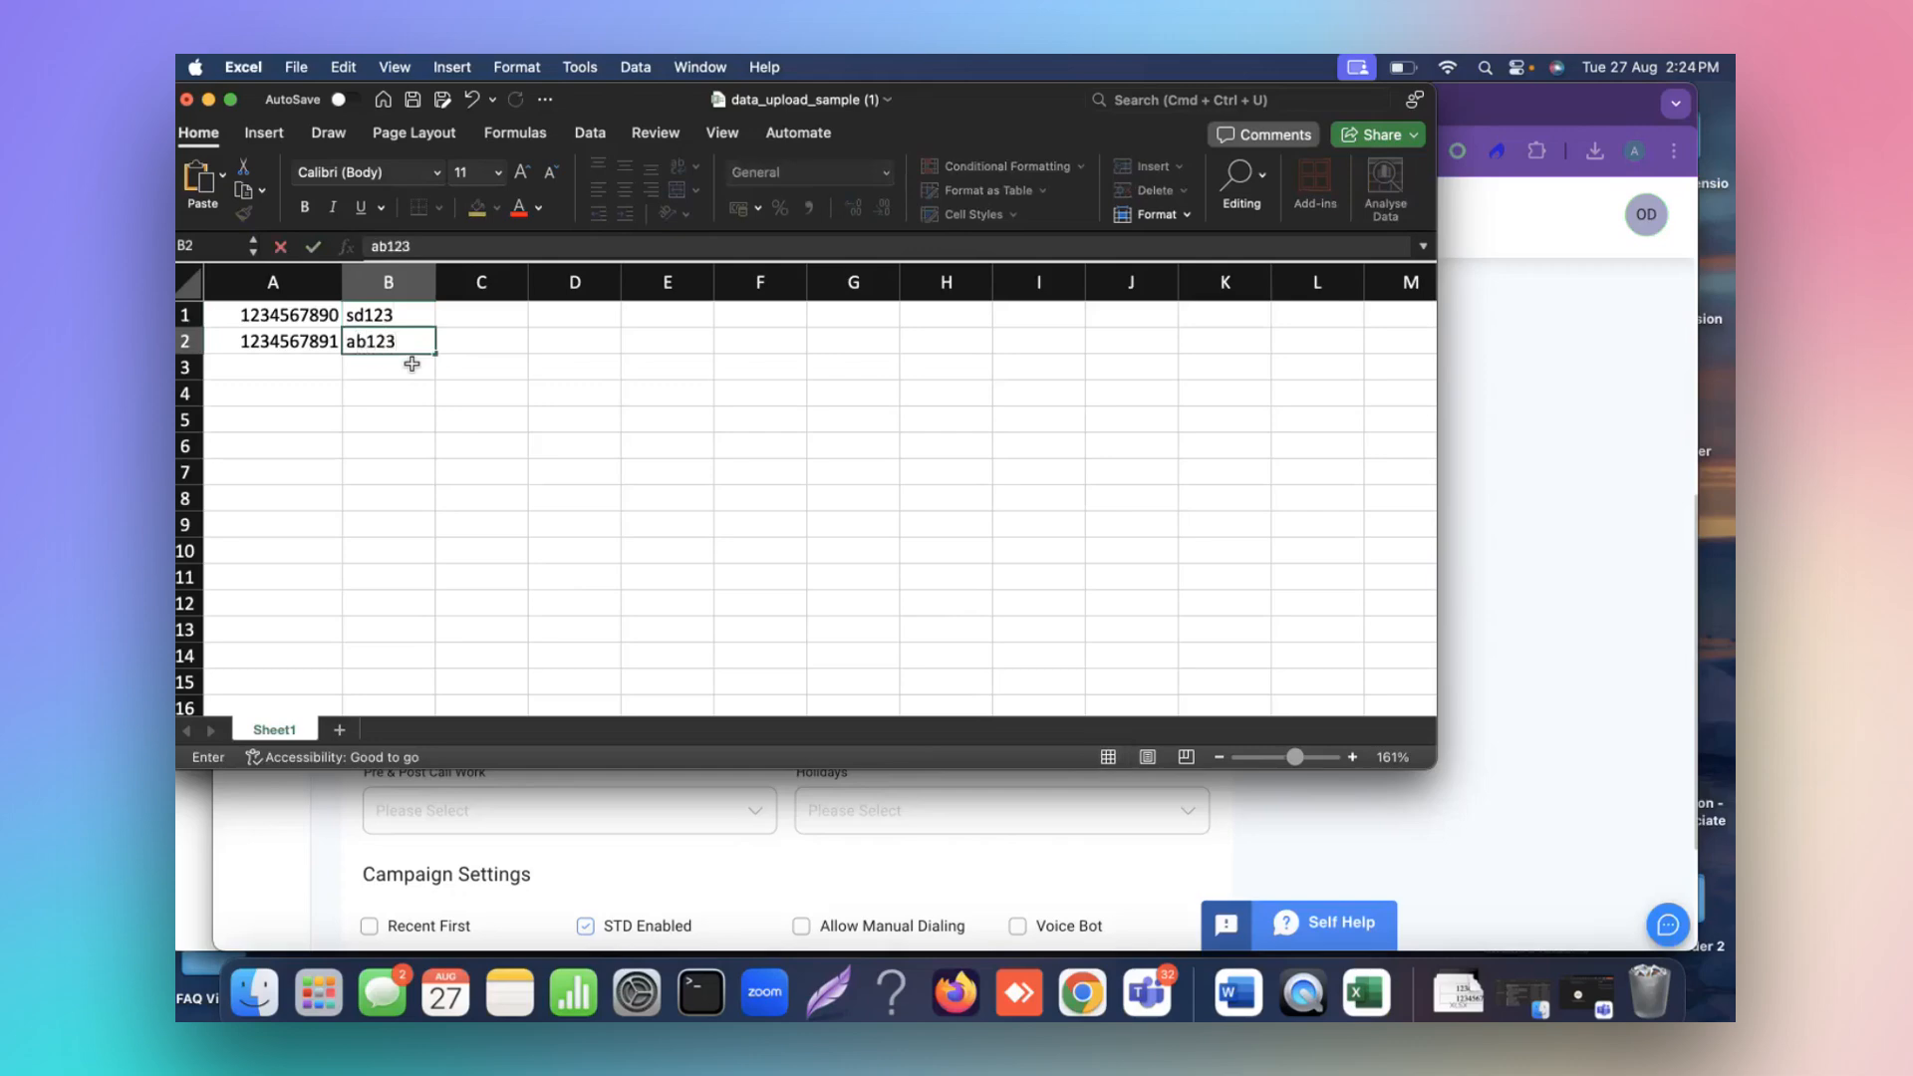
pyautogui.click(279, 317)
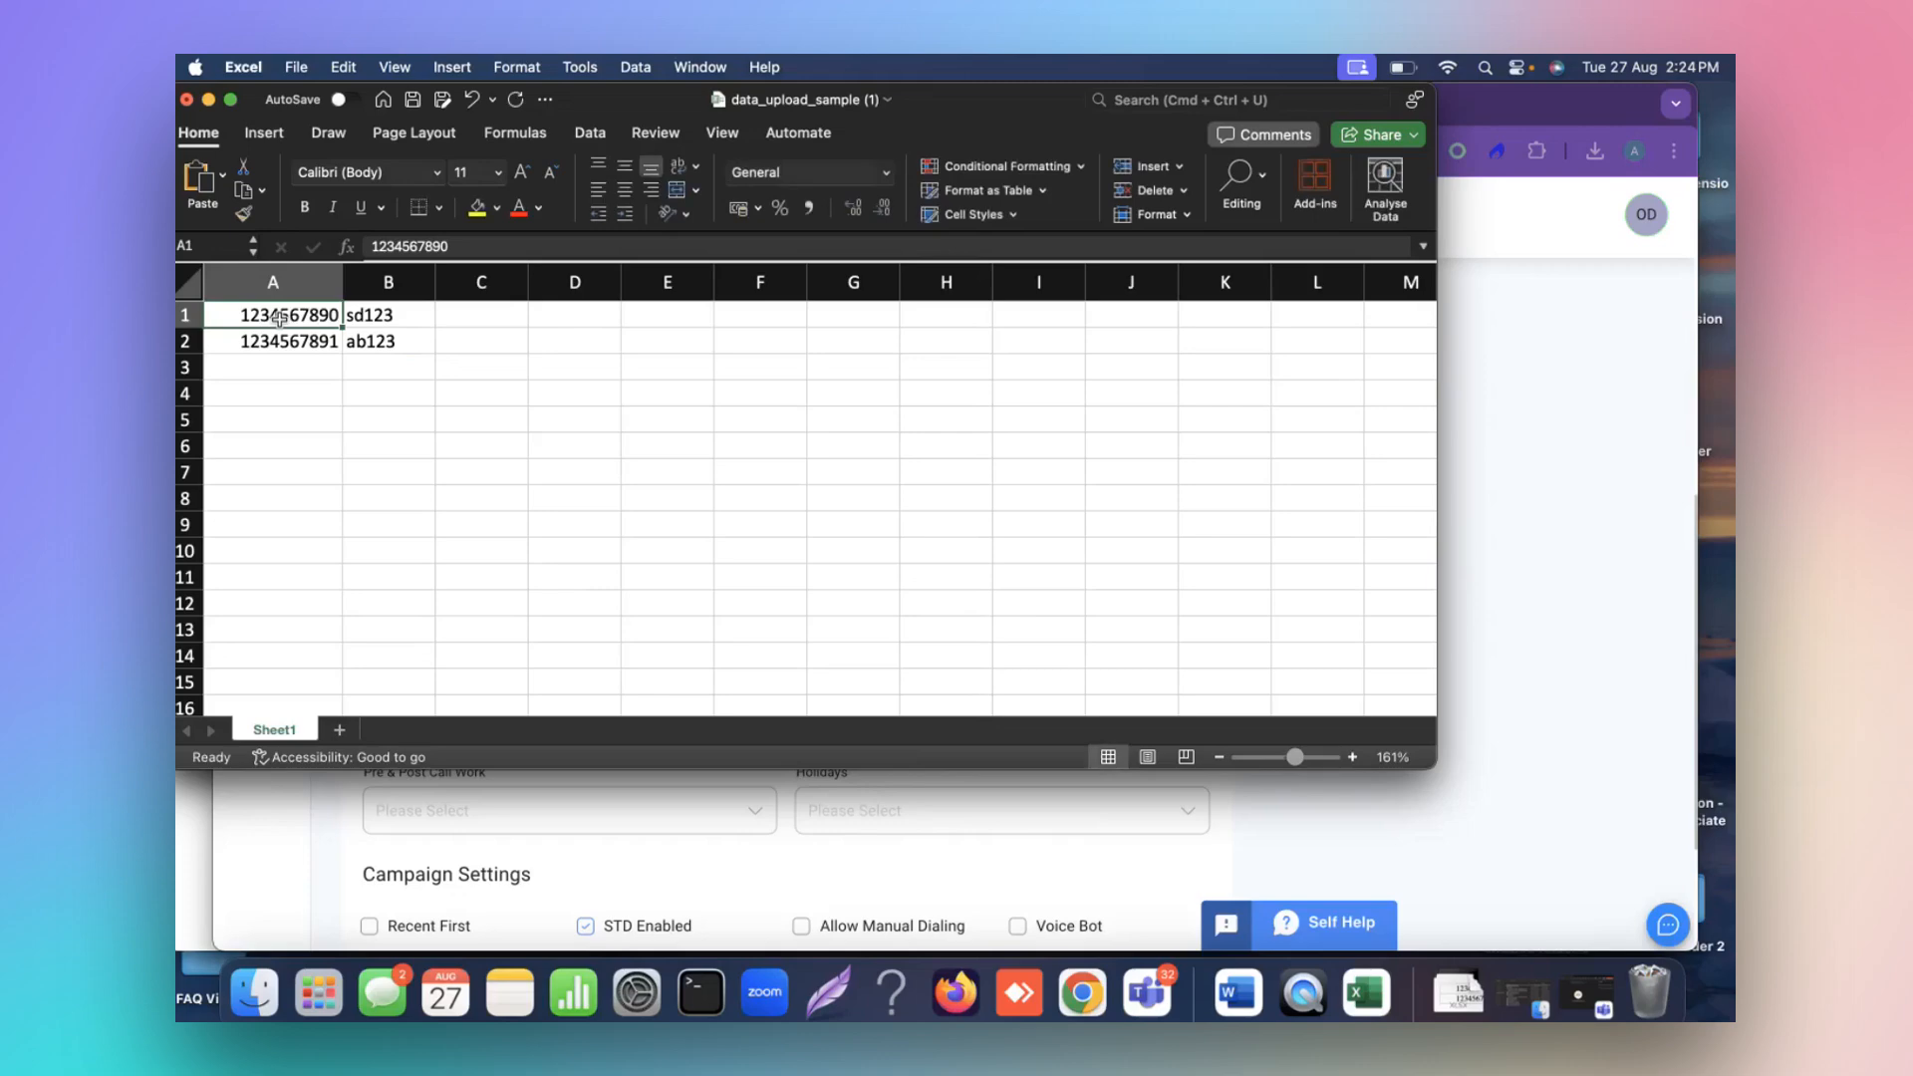
# Compare the sample data with the campaign's mapping columns and save the data_upload_sample (1) workbook.
pyautogui.scroll(2, 450, 812)
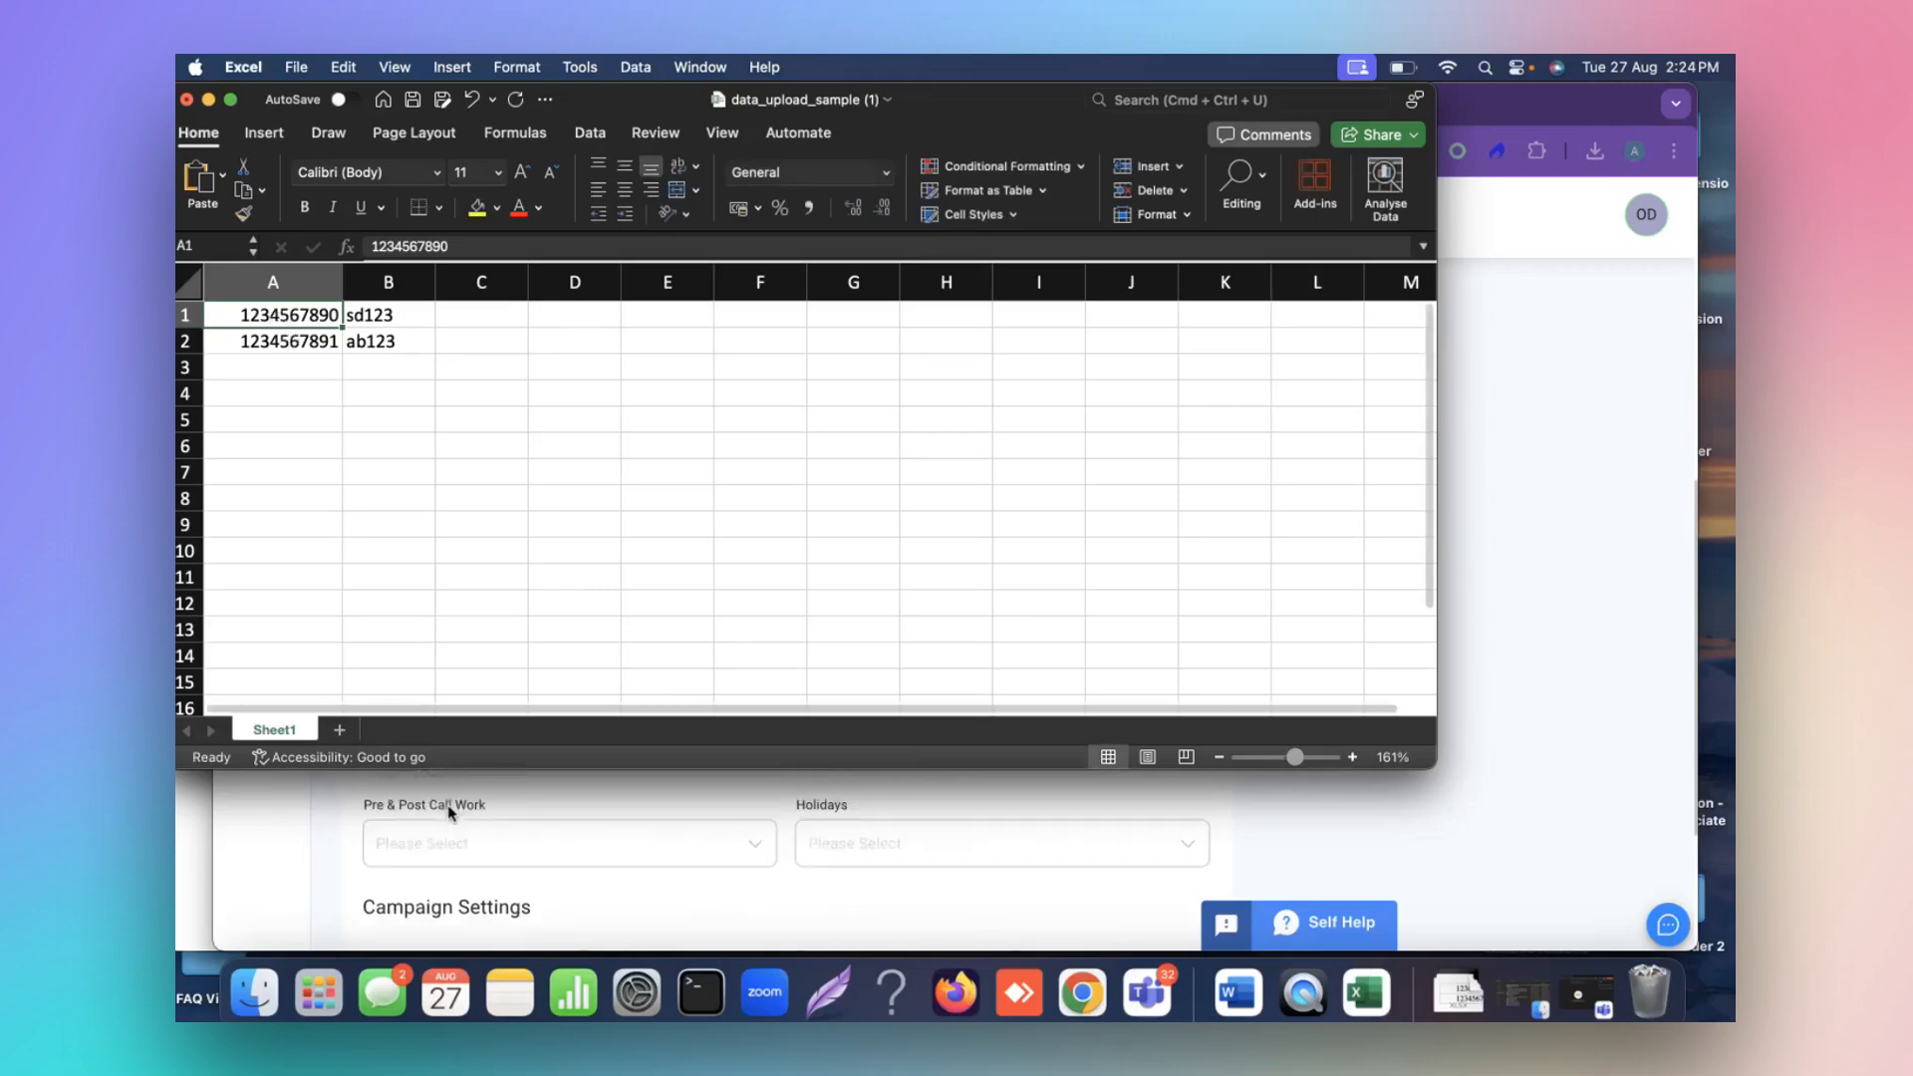
pyautogui.scroll(3, 449, 812)
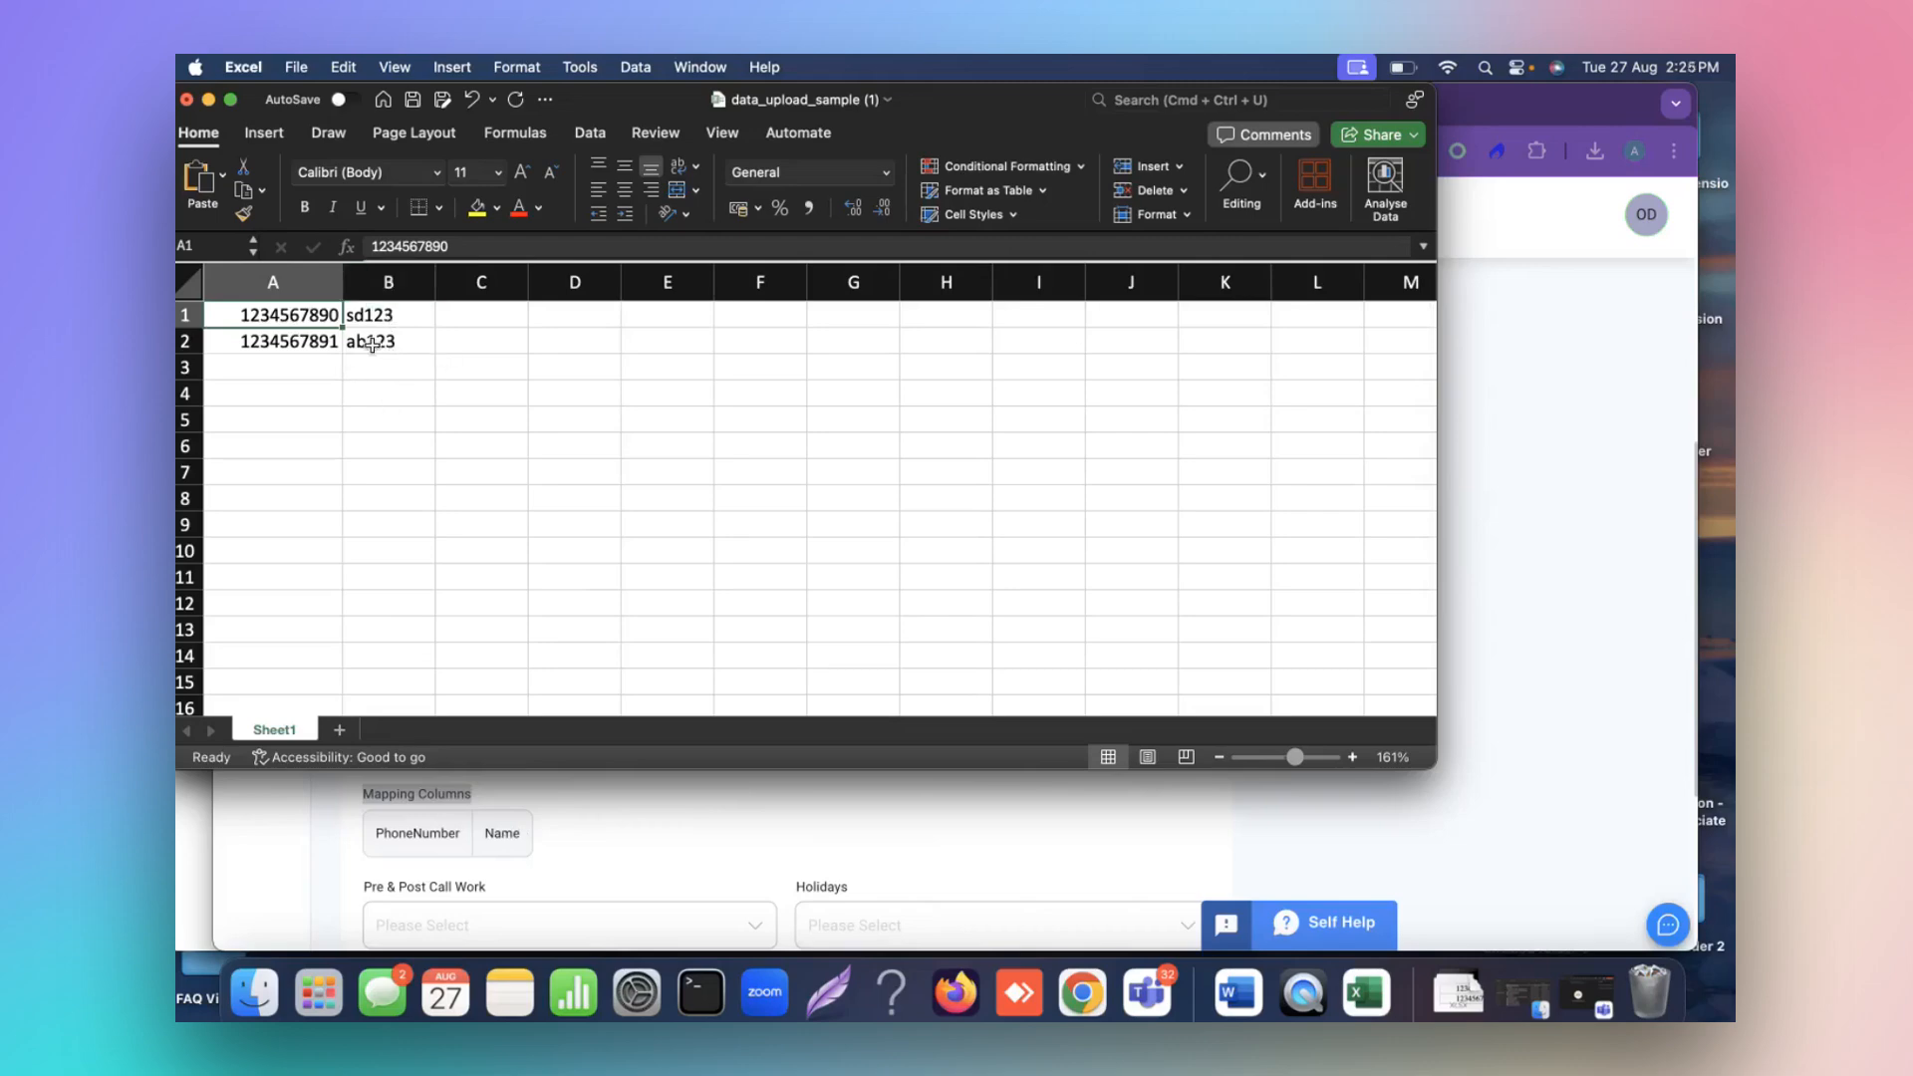
pyautogui.click(389, 282)
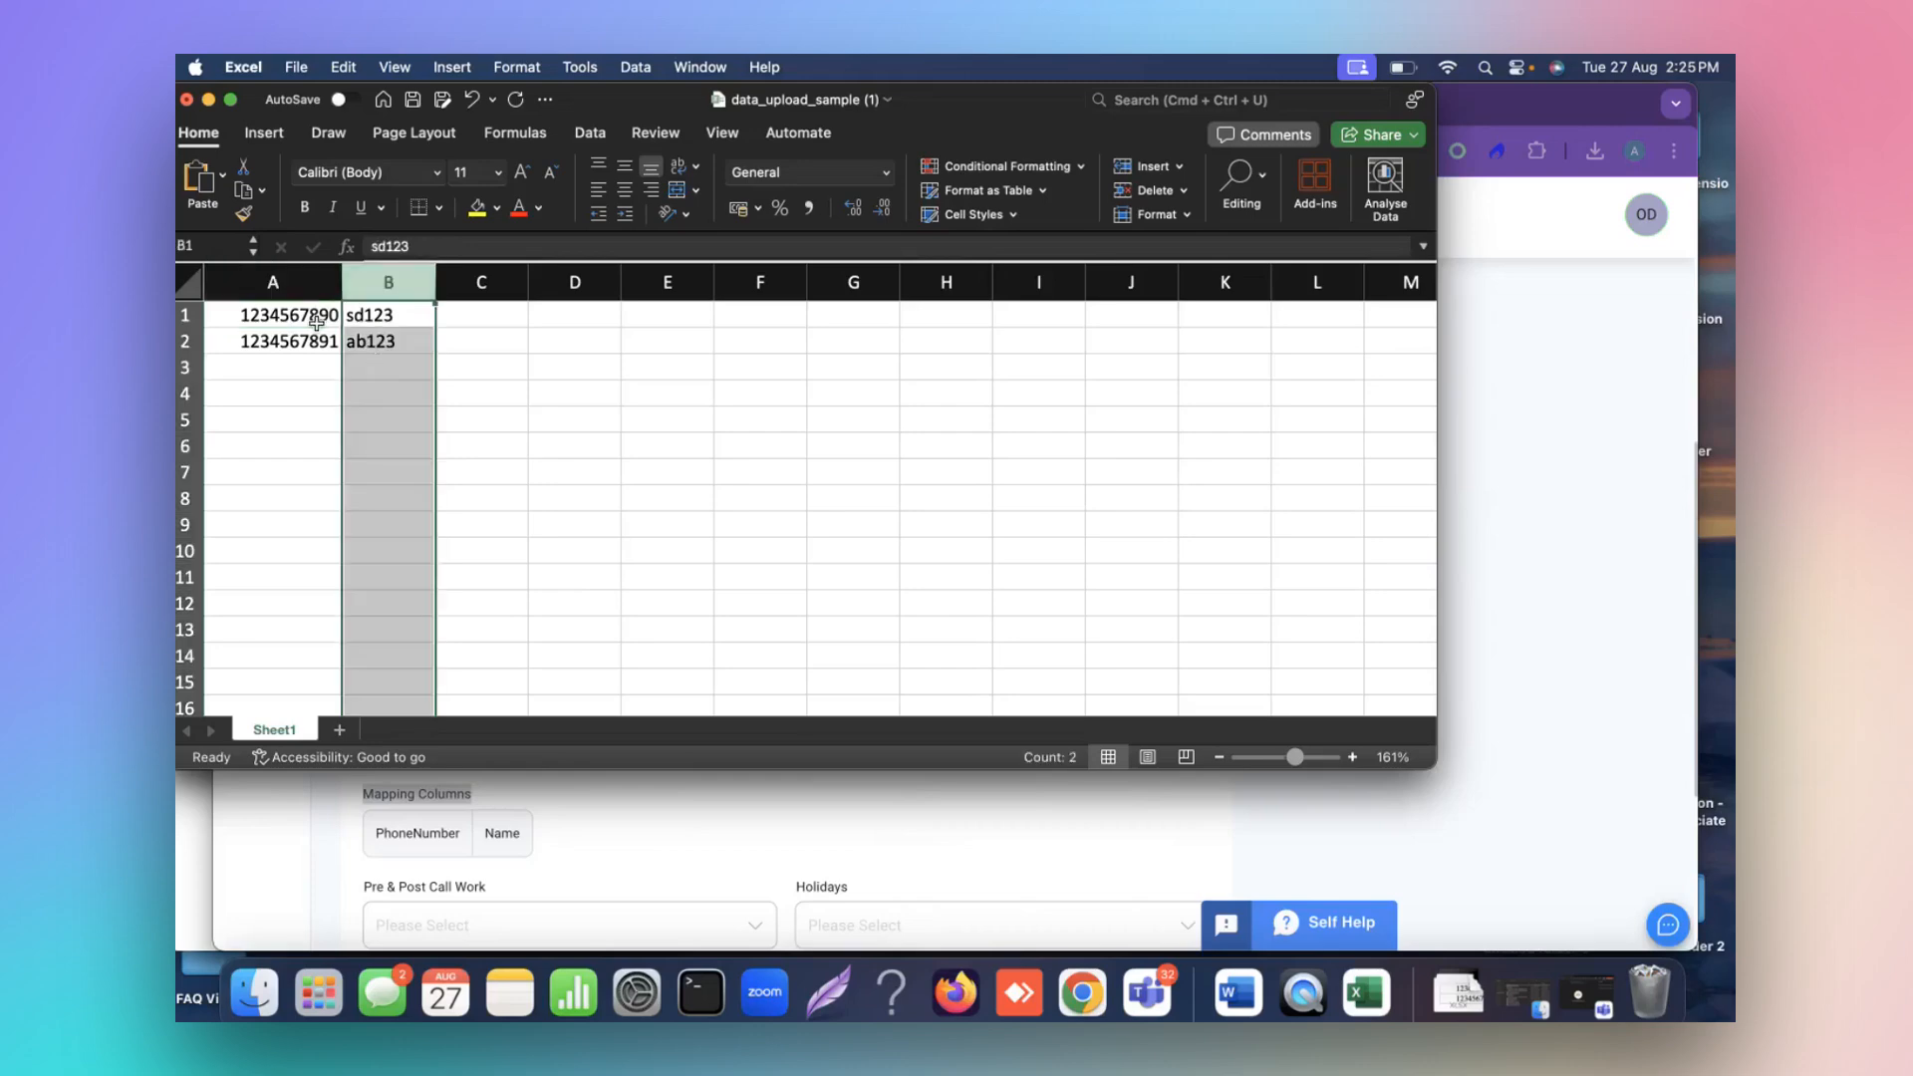
pyautogui.click(370, 311)
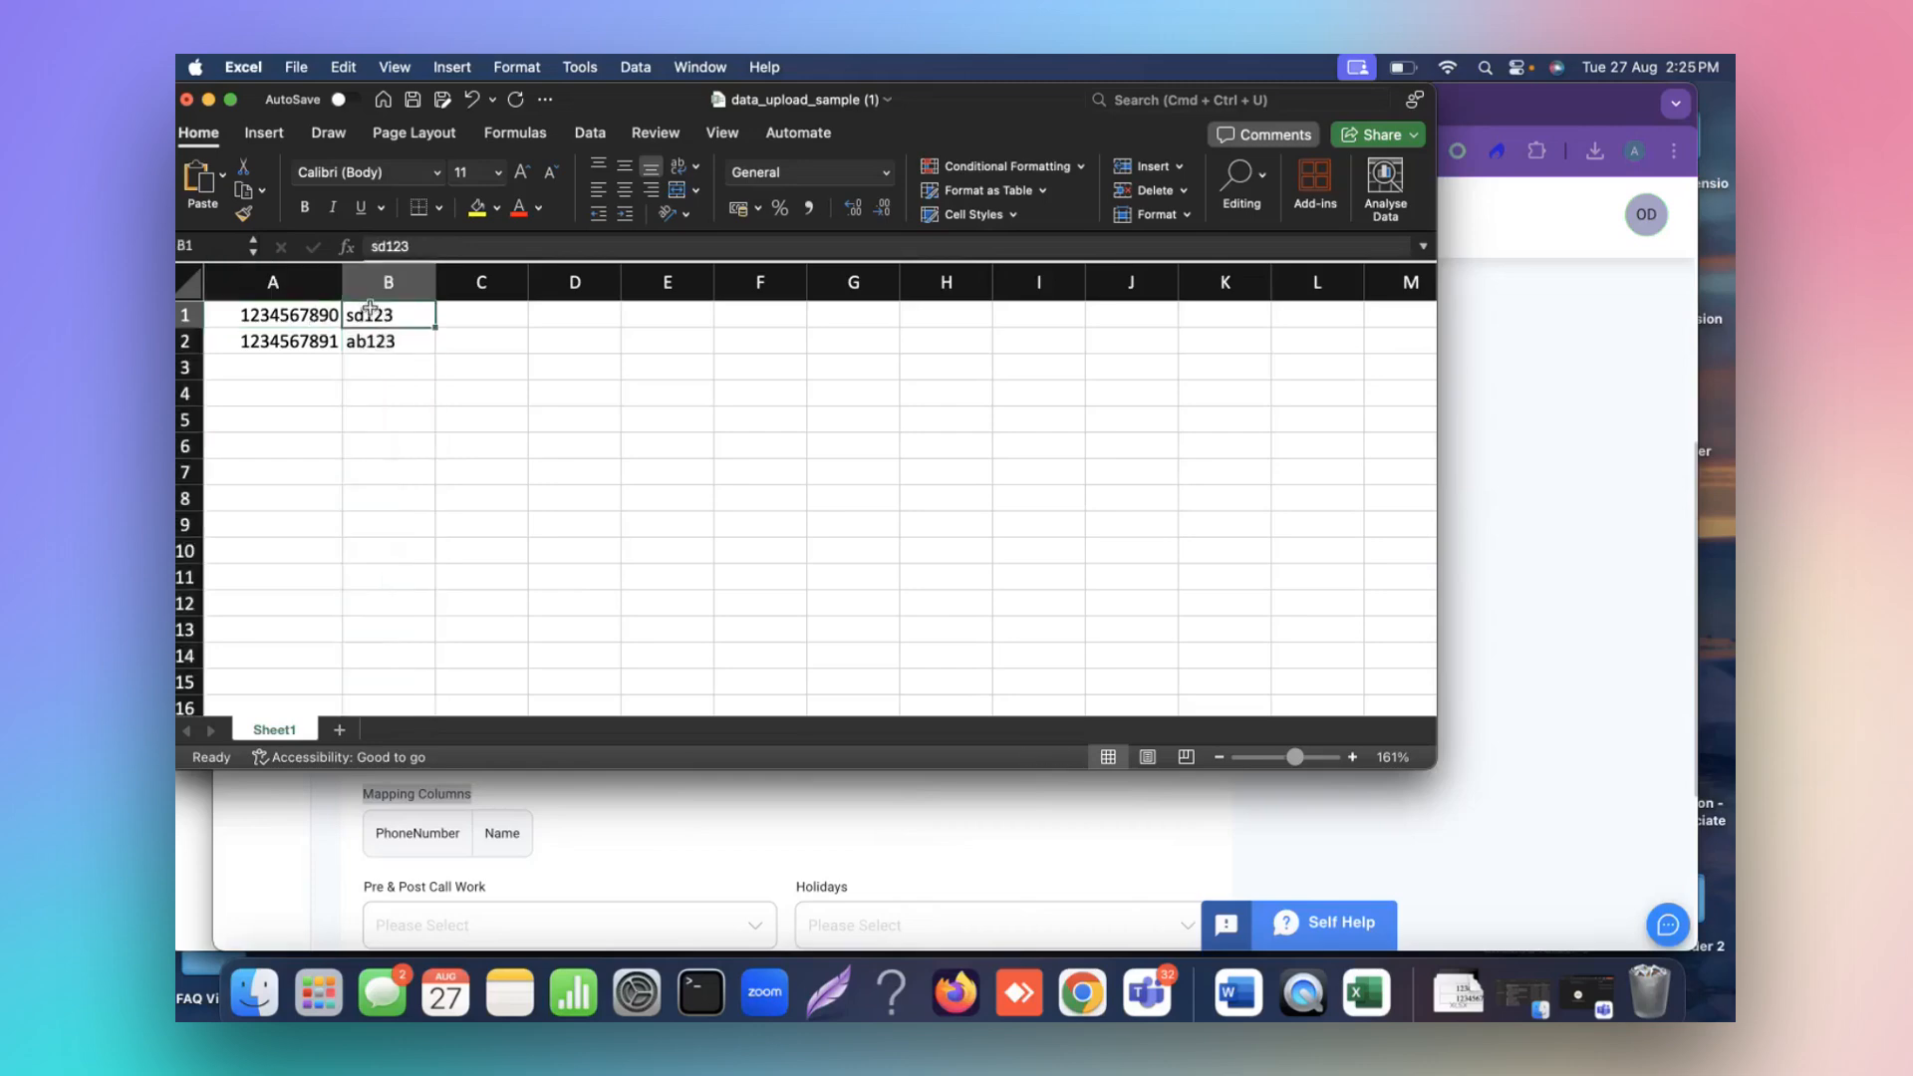
pyautogui.hotkey('shift', 'Down')
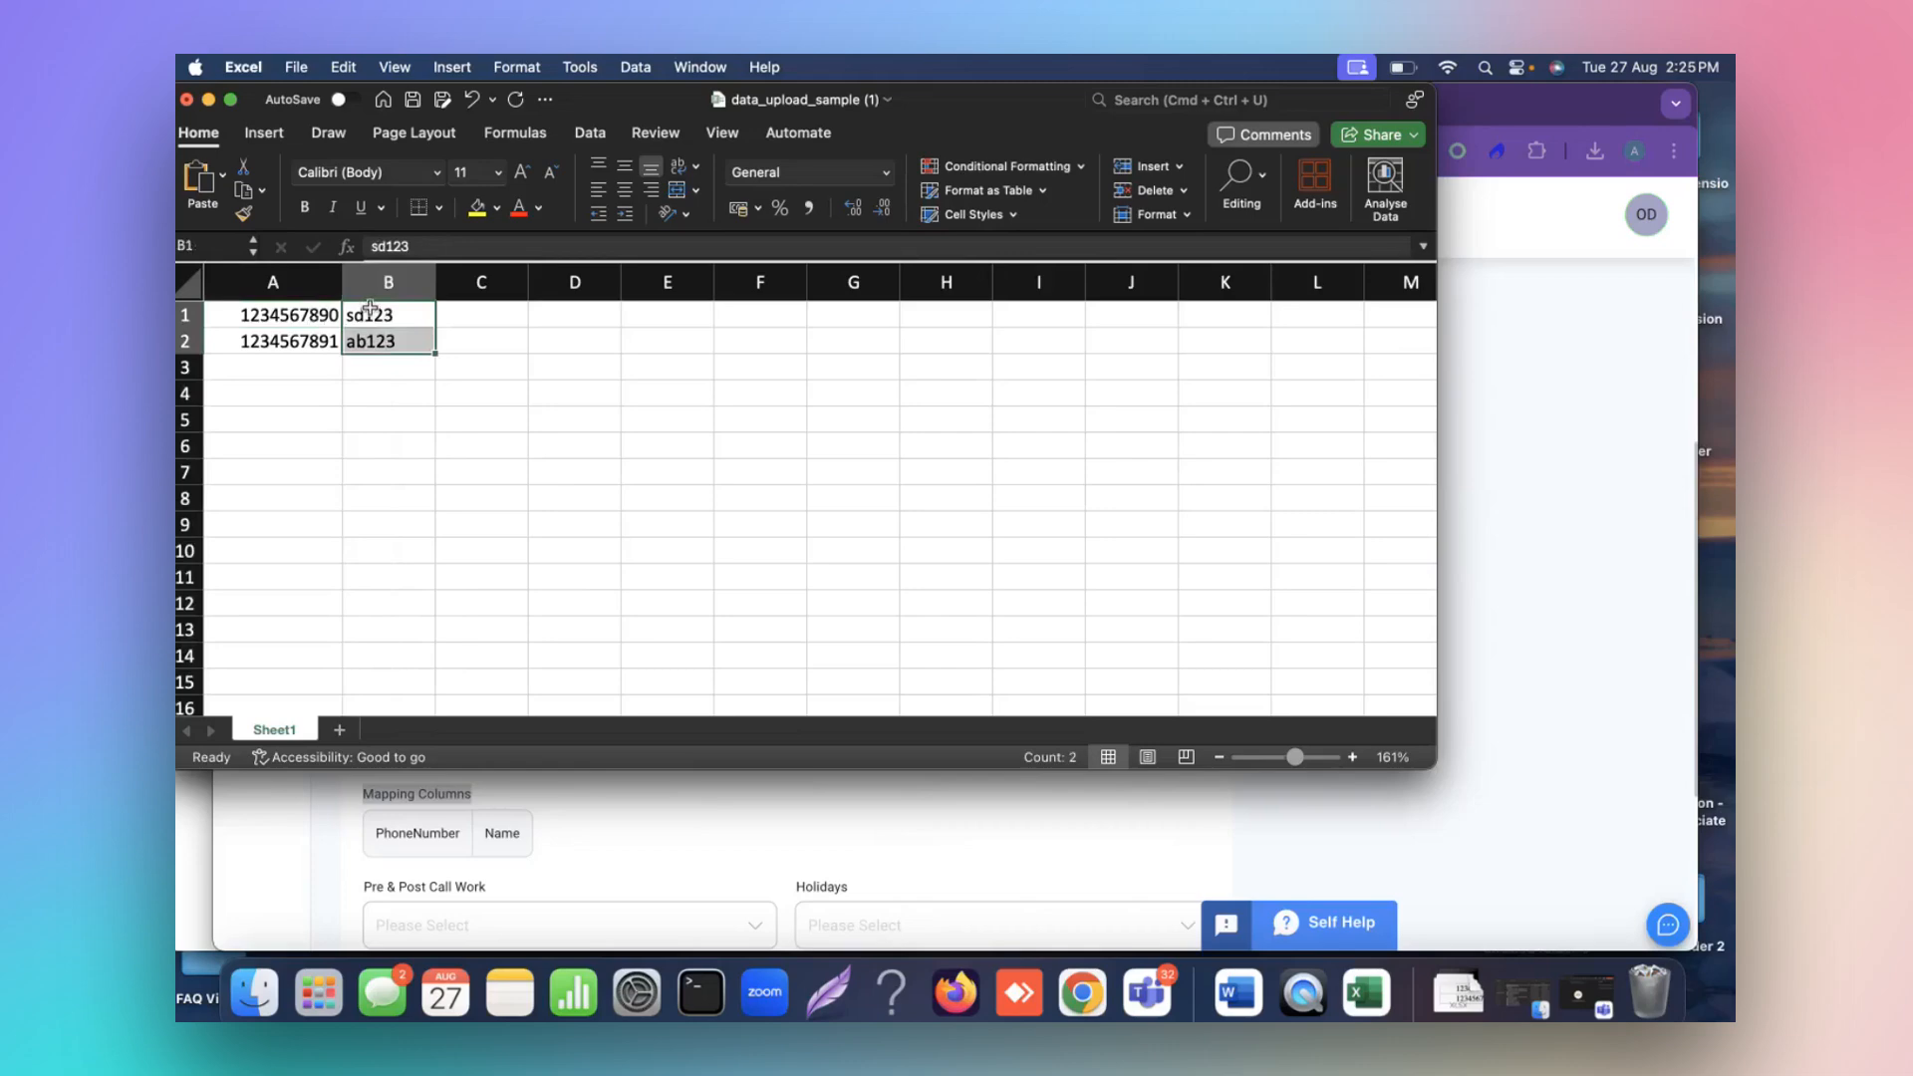
pyautogui.press('super+s')
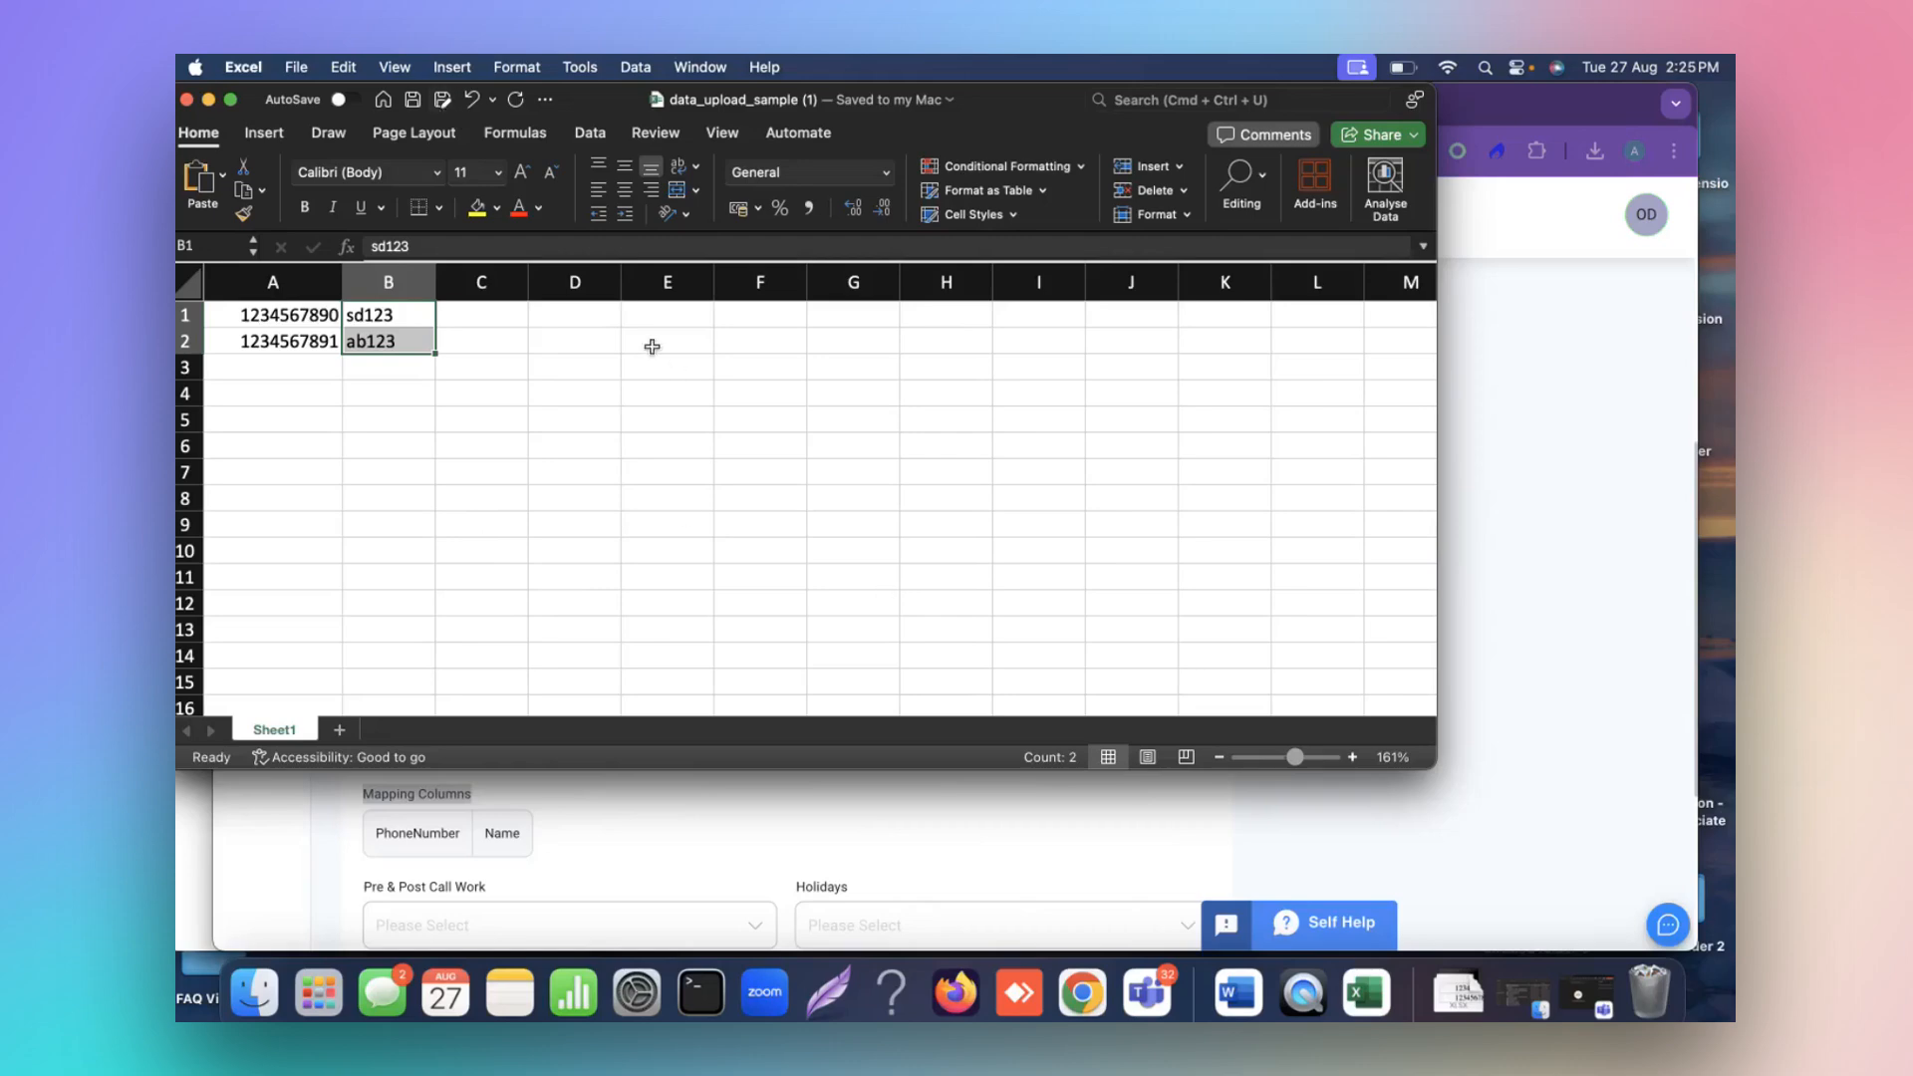
pyautogui.click(1559, 483)
pyautogui.click(1031, 748)
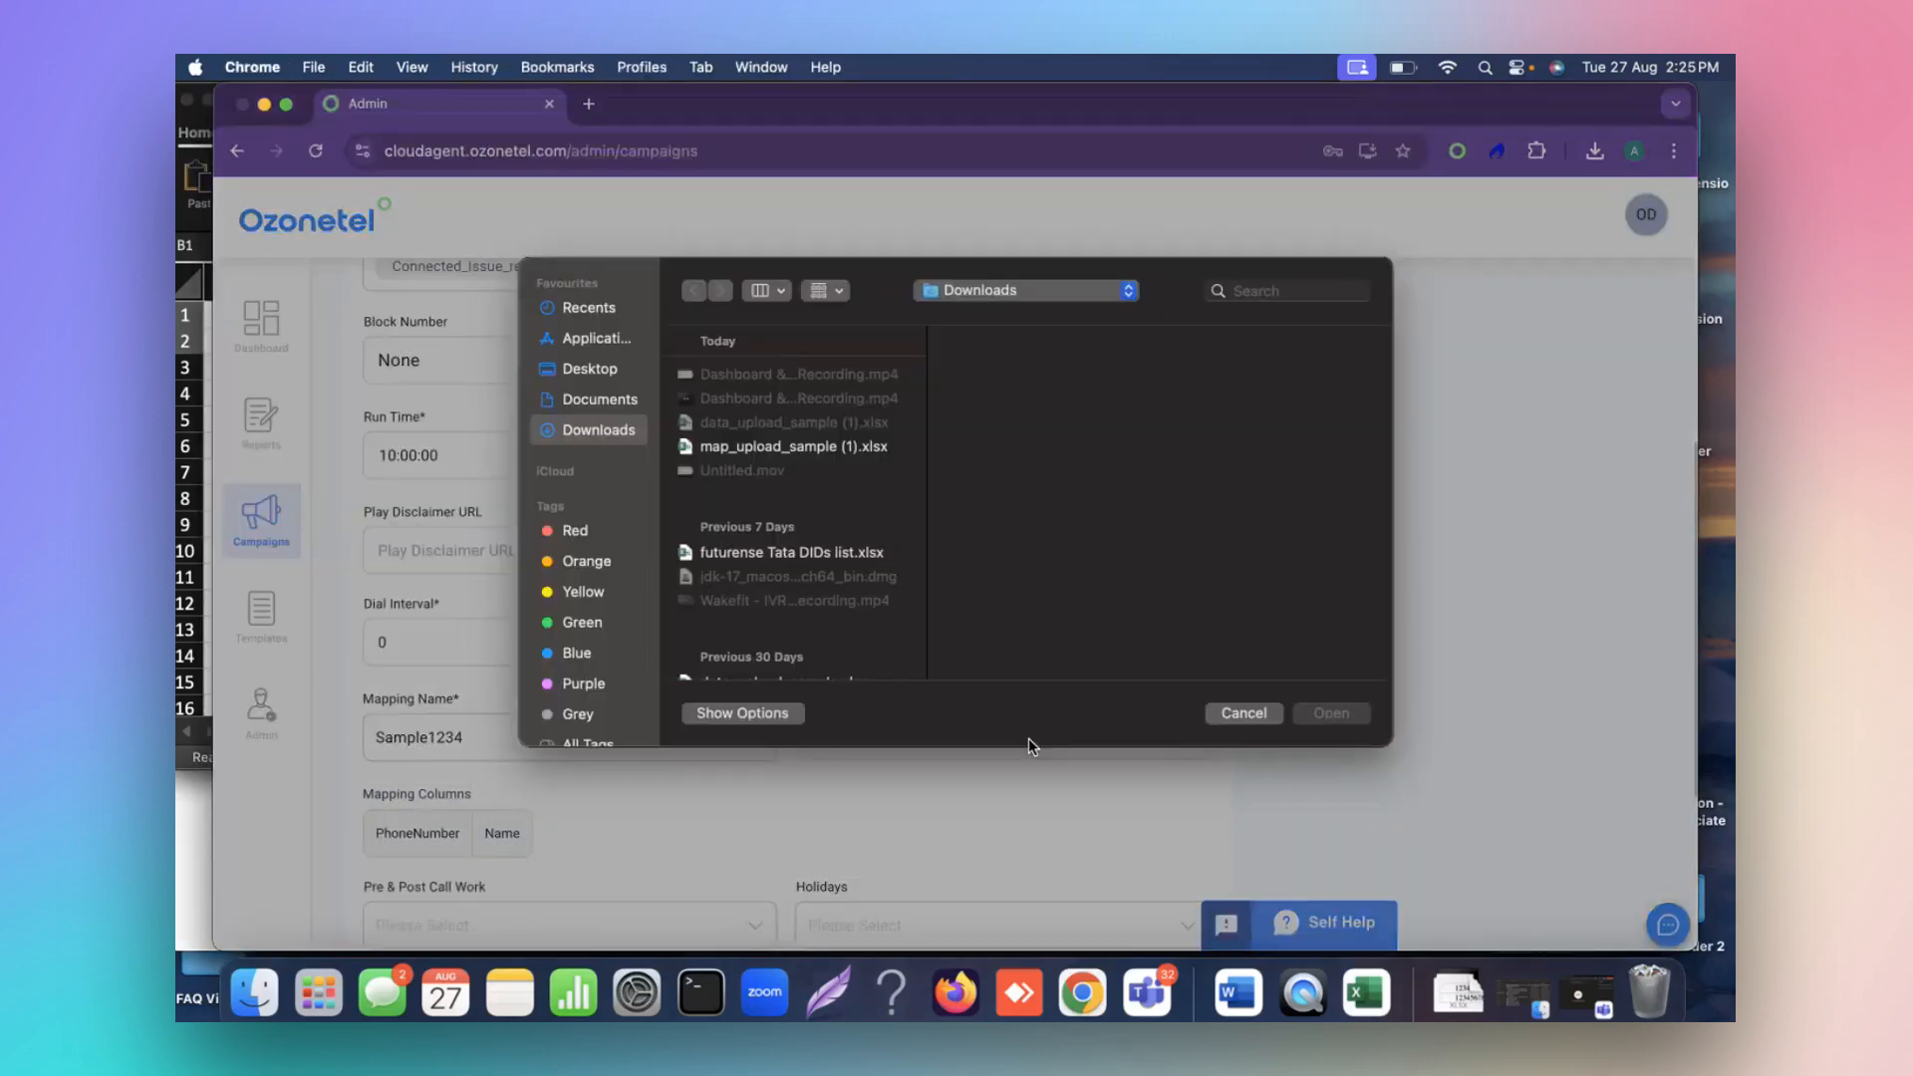
pyautogui.click(1242, 728)
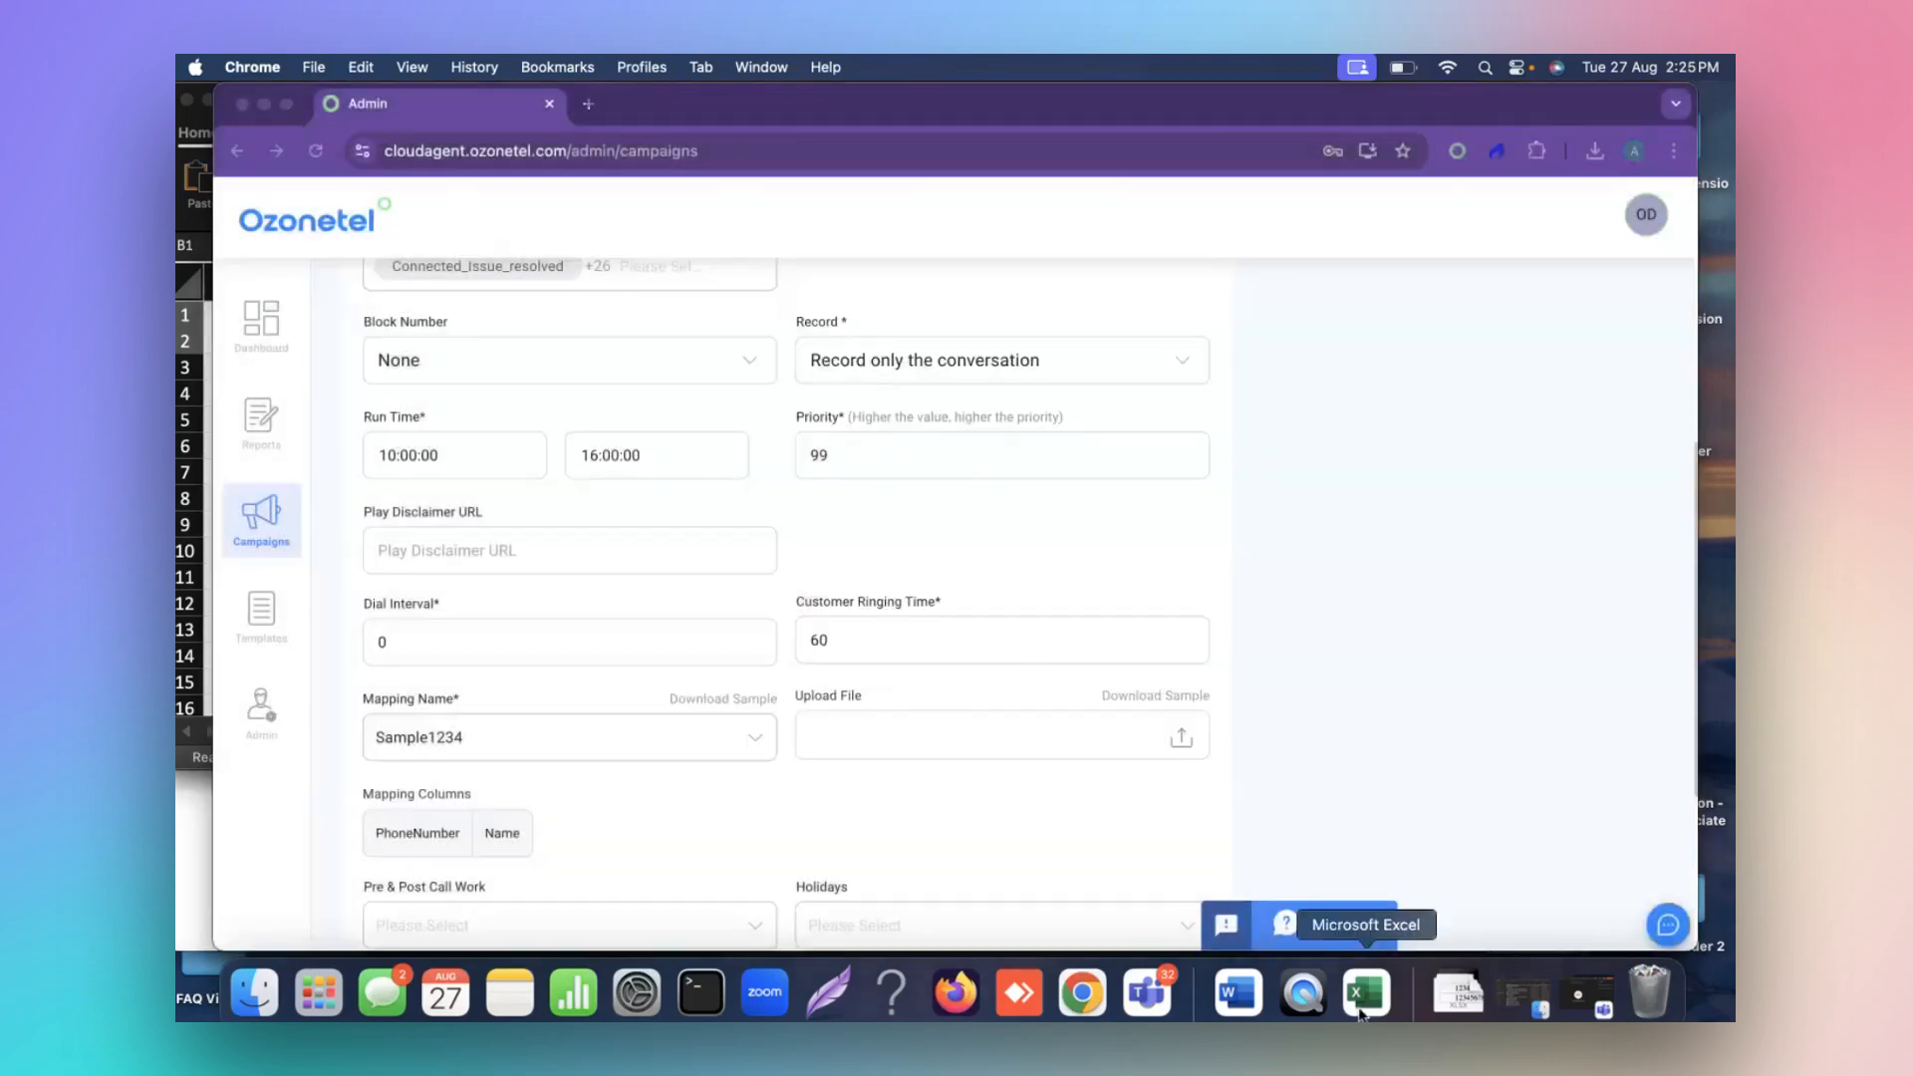
# Close the data_upload_sample (1) and map_upload_sample (1) workbooks and quit Excel.
pyautogui.click(1363, 1012)
pyautogui.click(187, 101)
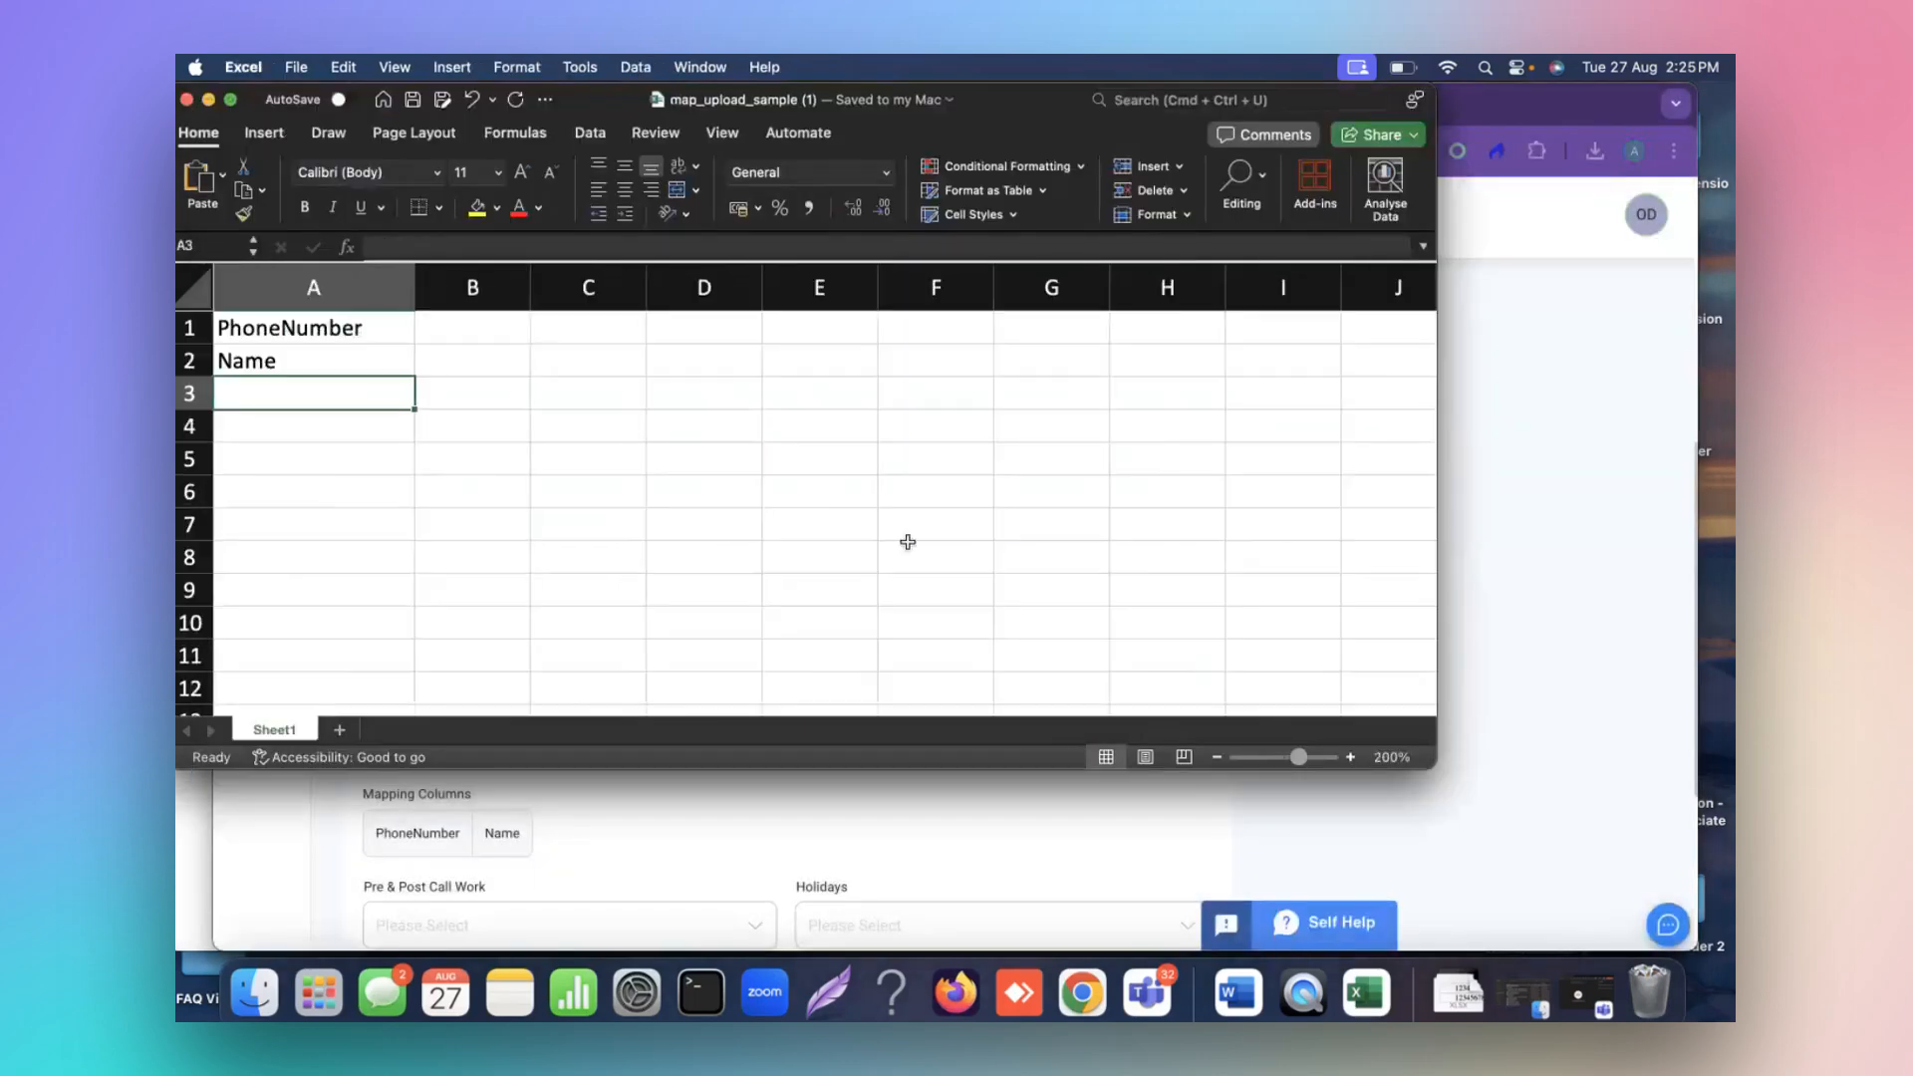
pyautogui.click(187, 100)
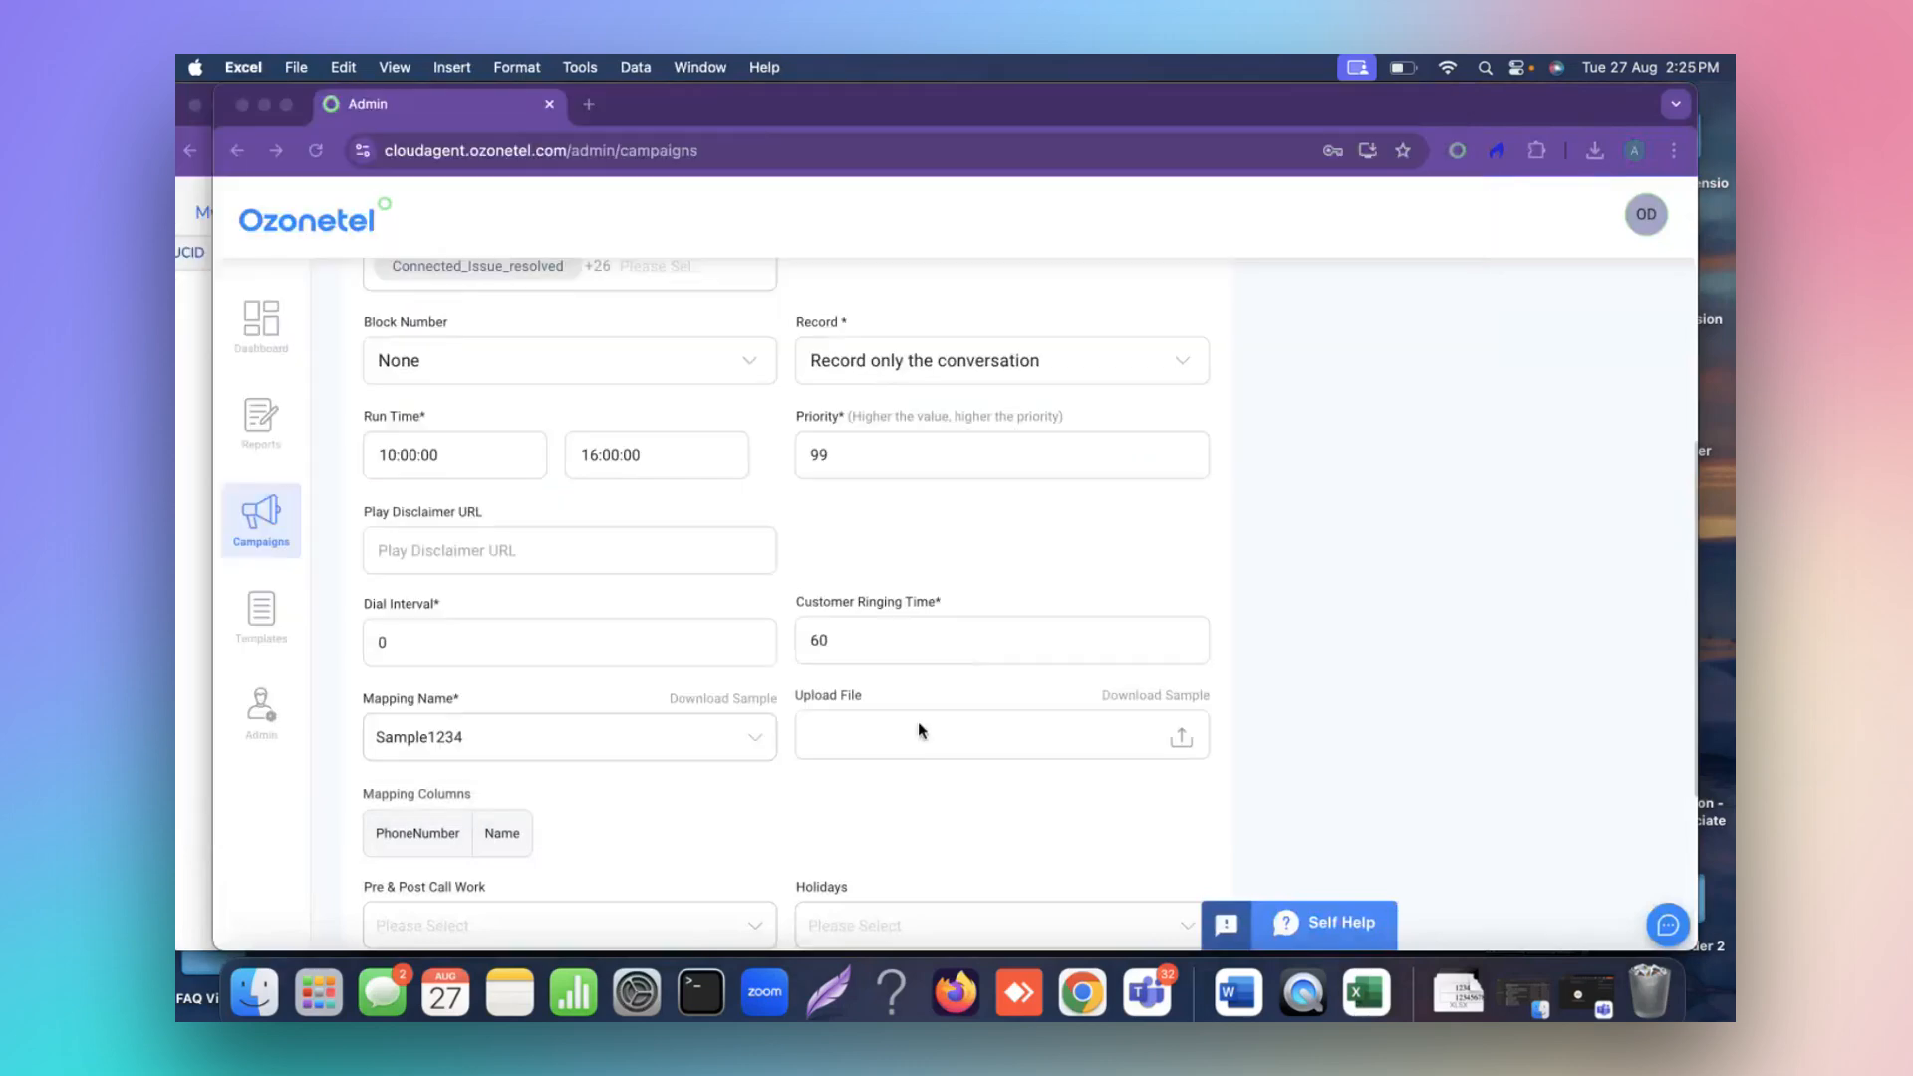
pyautogui.click(835, 743)
pyautogui.click(1236, 731)
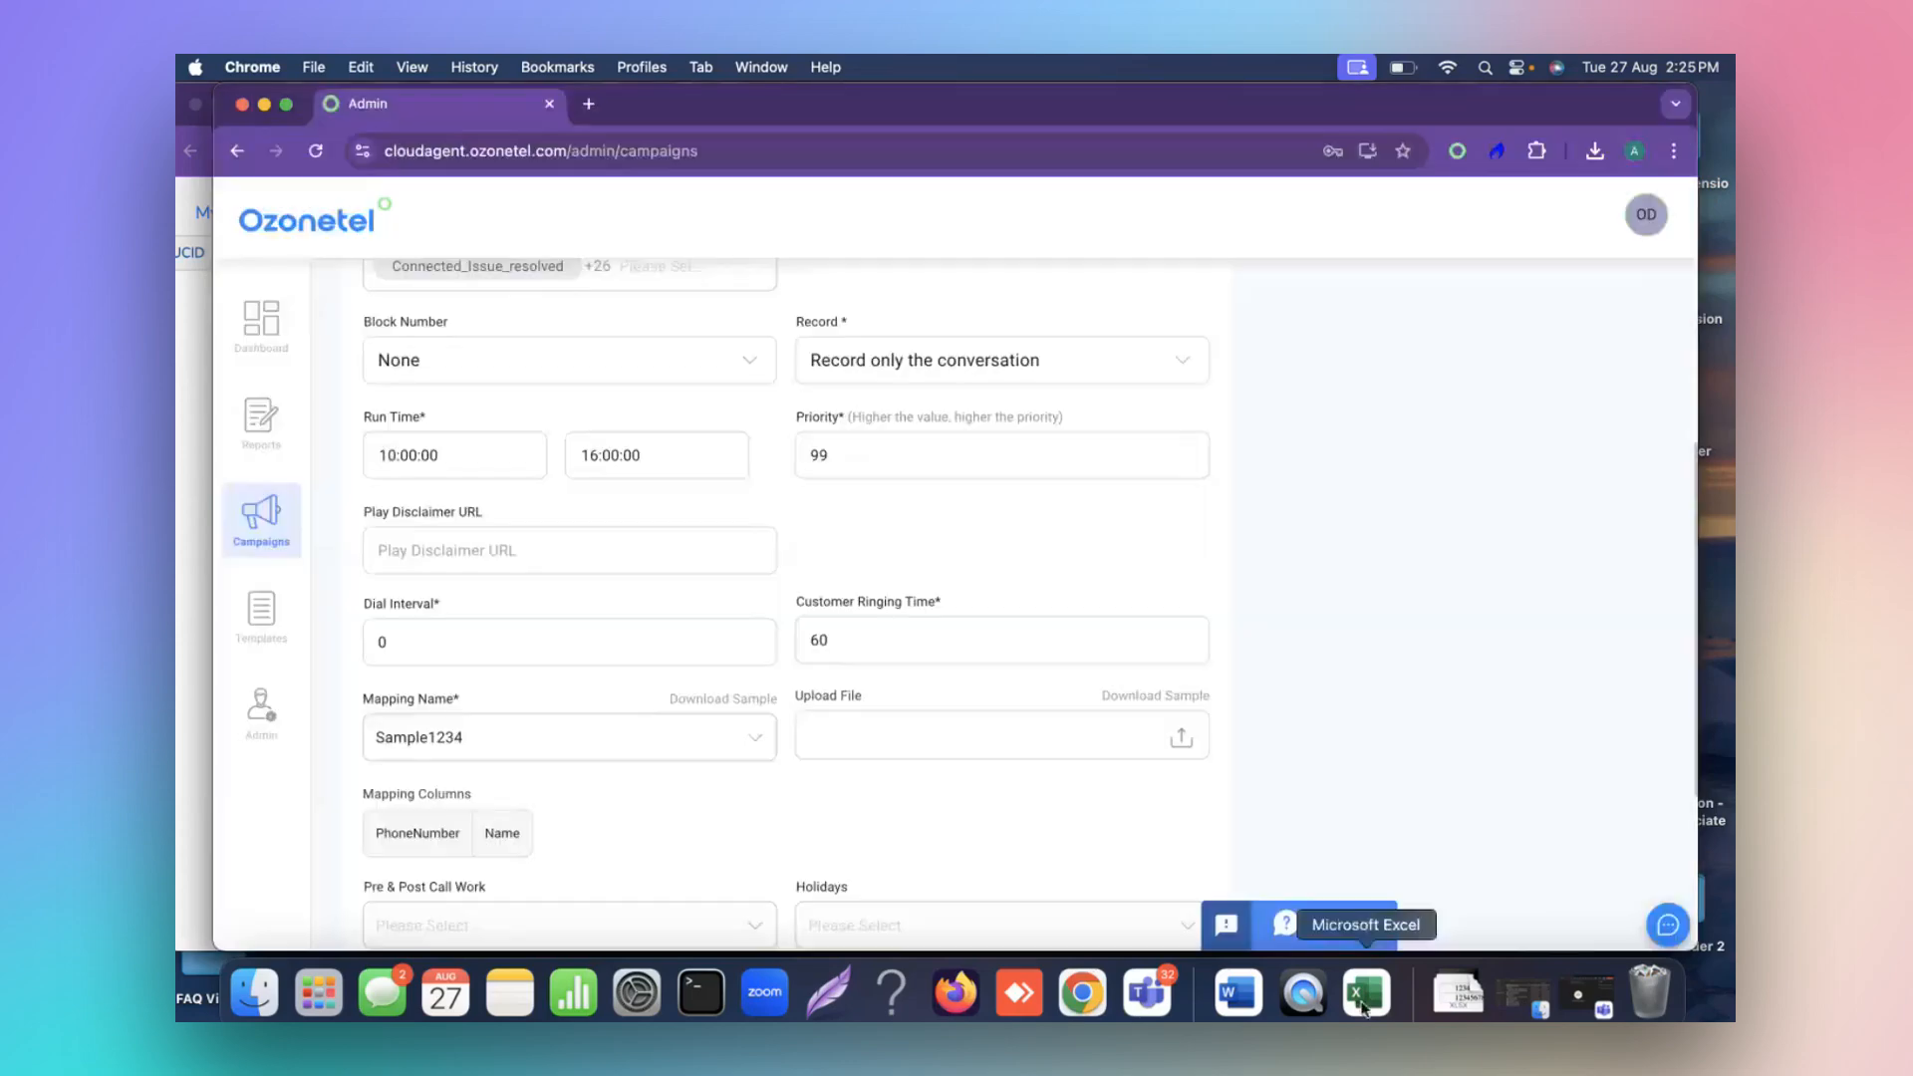
pyautogui.rightClick(1364, 1008)
pyautogui.click(1361, 917)
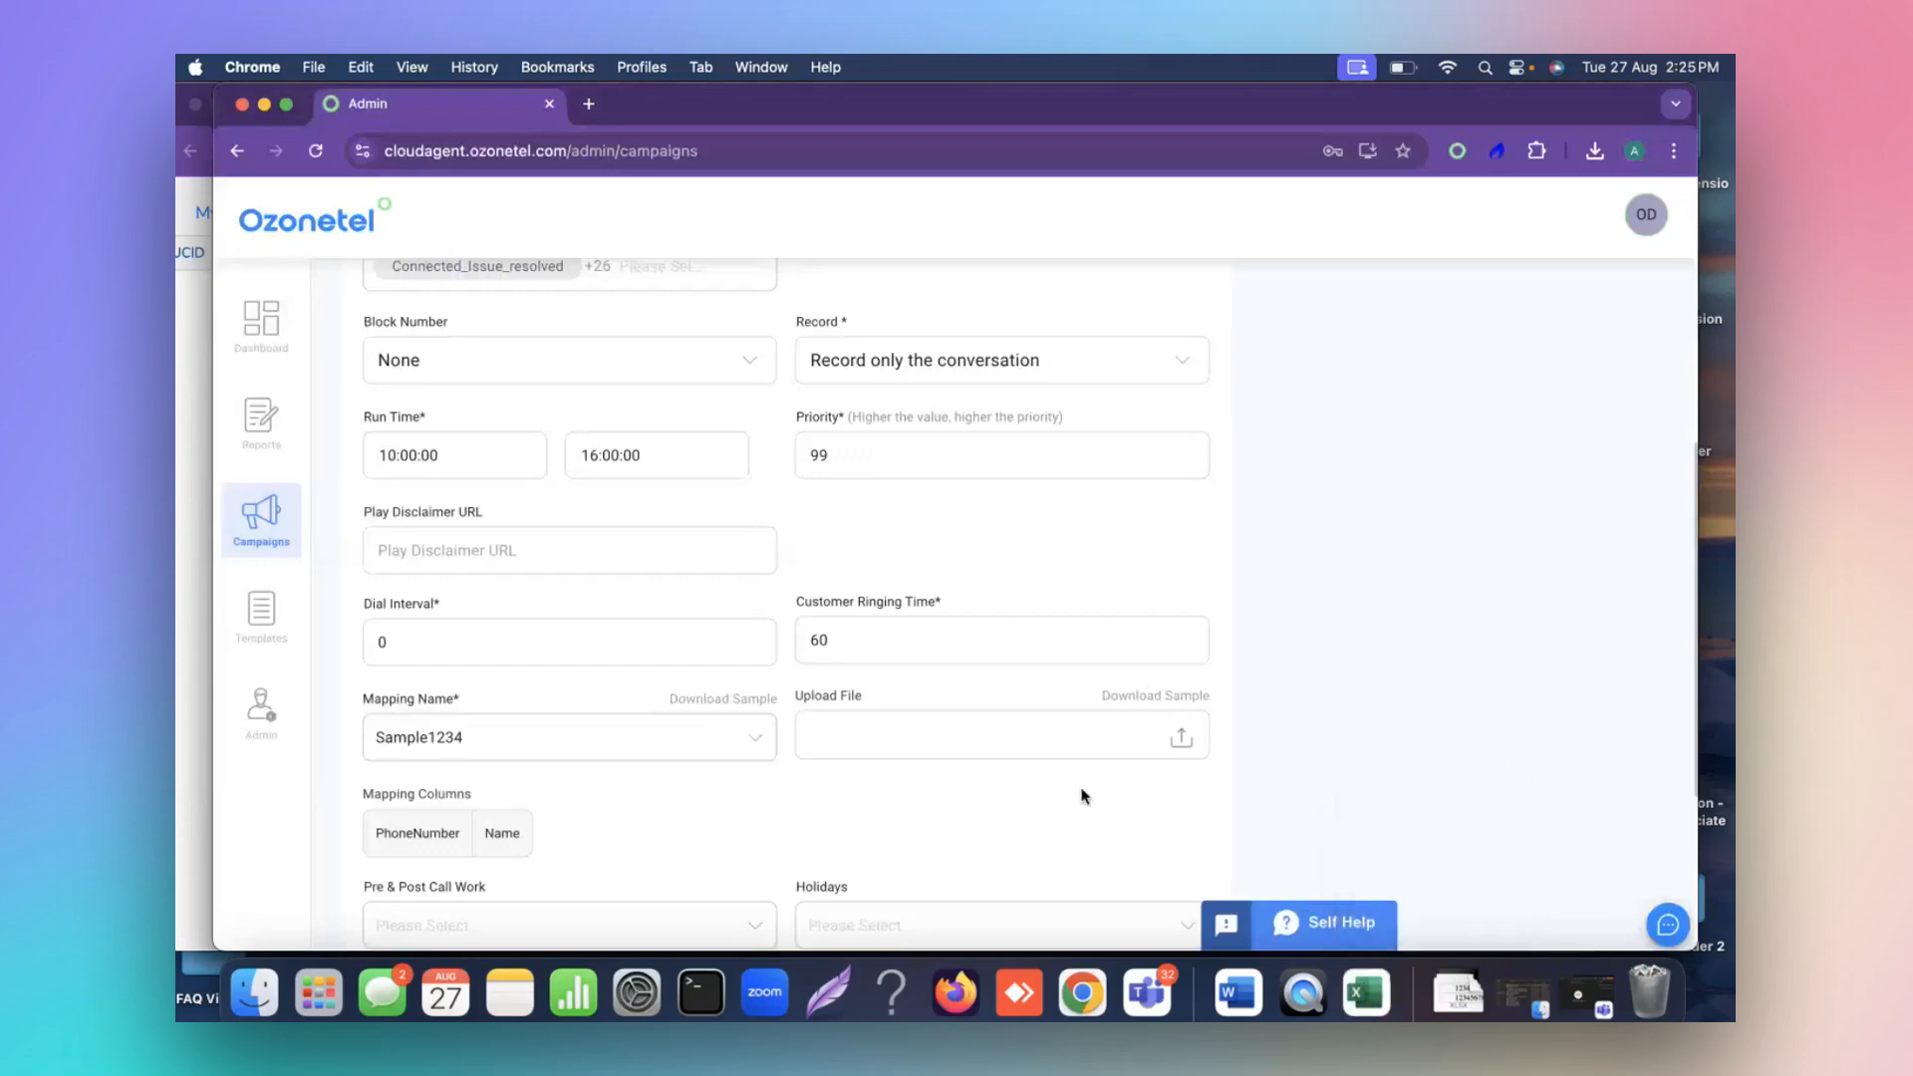
# Upload data_upload_sample (1).xlsx from Downloads as the campaign's customer data file.
pyautogui.click(936, 745)
pyautogui.click(760, 438)
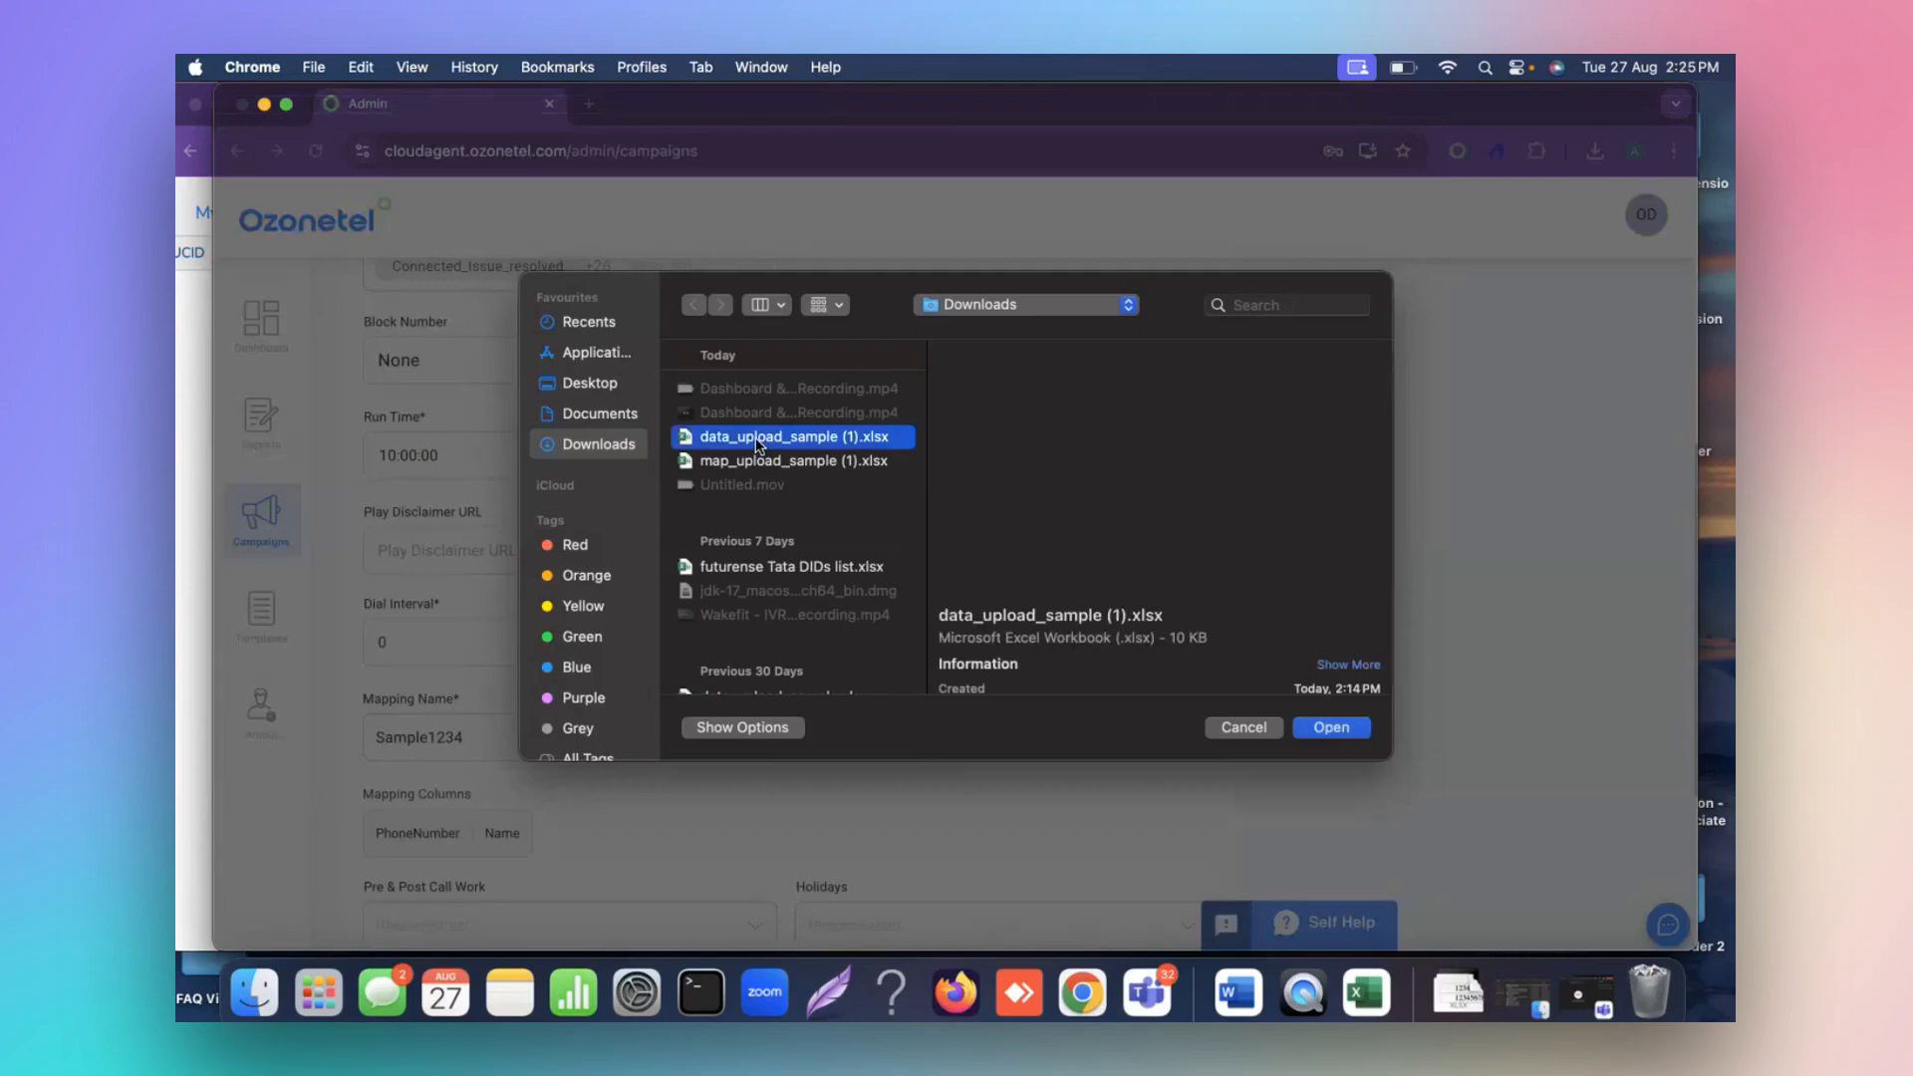
pyautogui.doubleClick(759, 445)
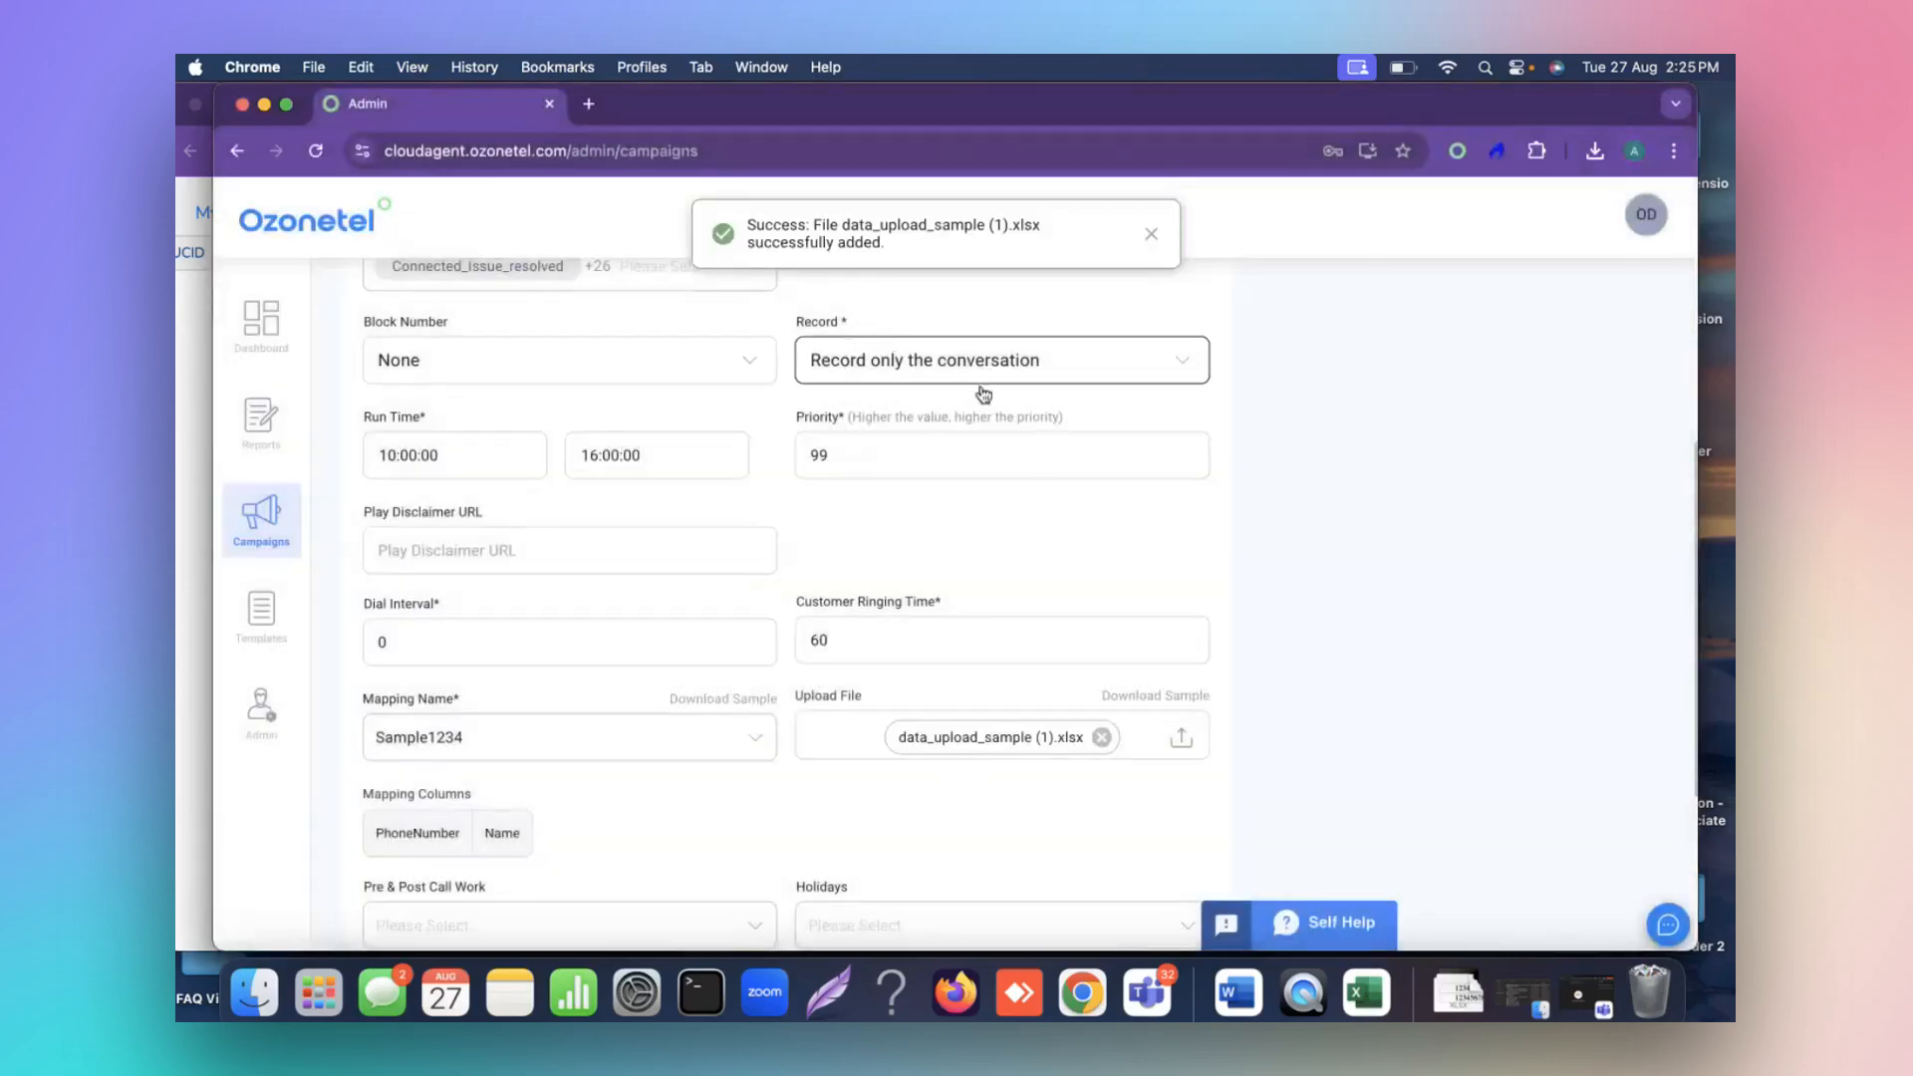
# Review the rest of the campaign's general information, including the Holidays options and the campaign settings.
pyautogui.scroll(-1, 1007, 647)
pyautogui.scroll(-3, 1007, 648)
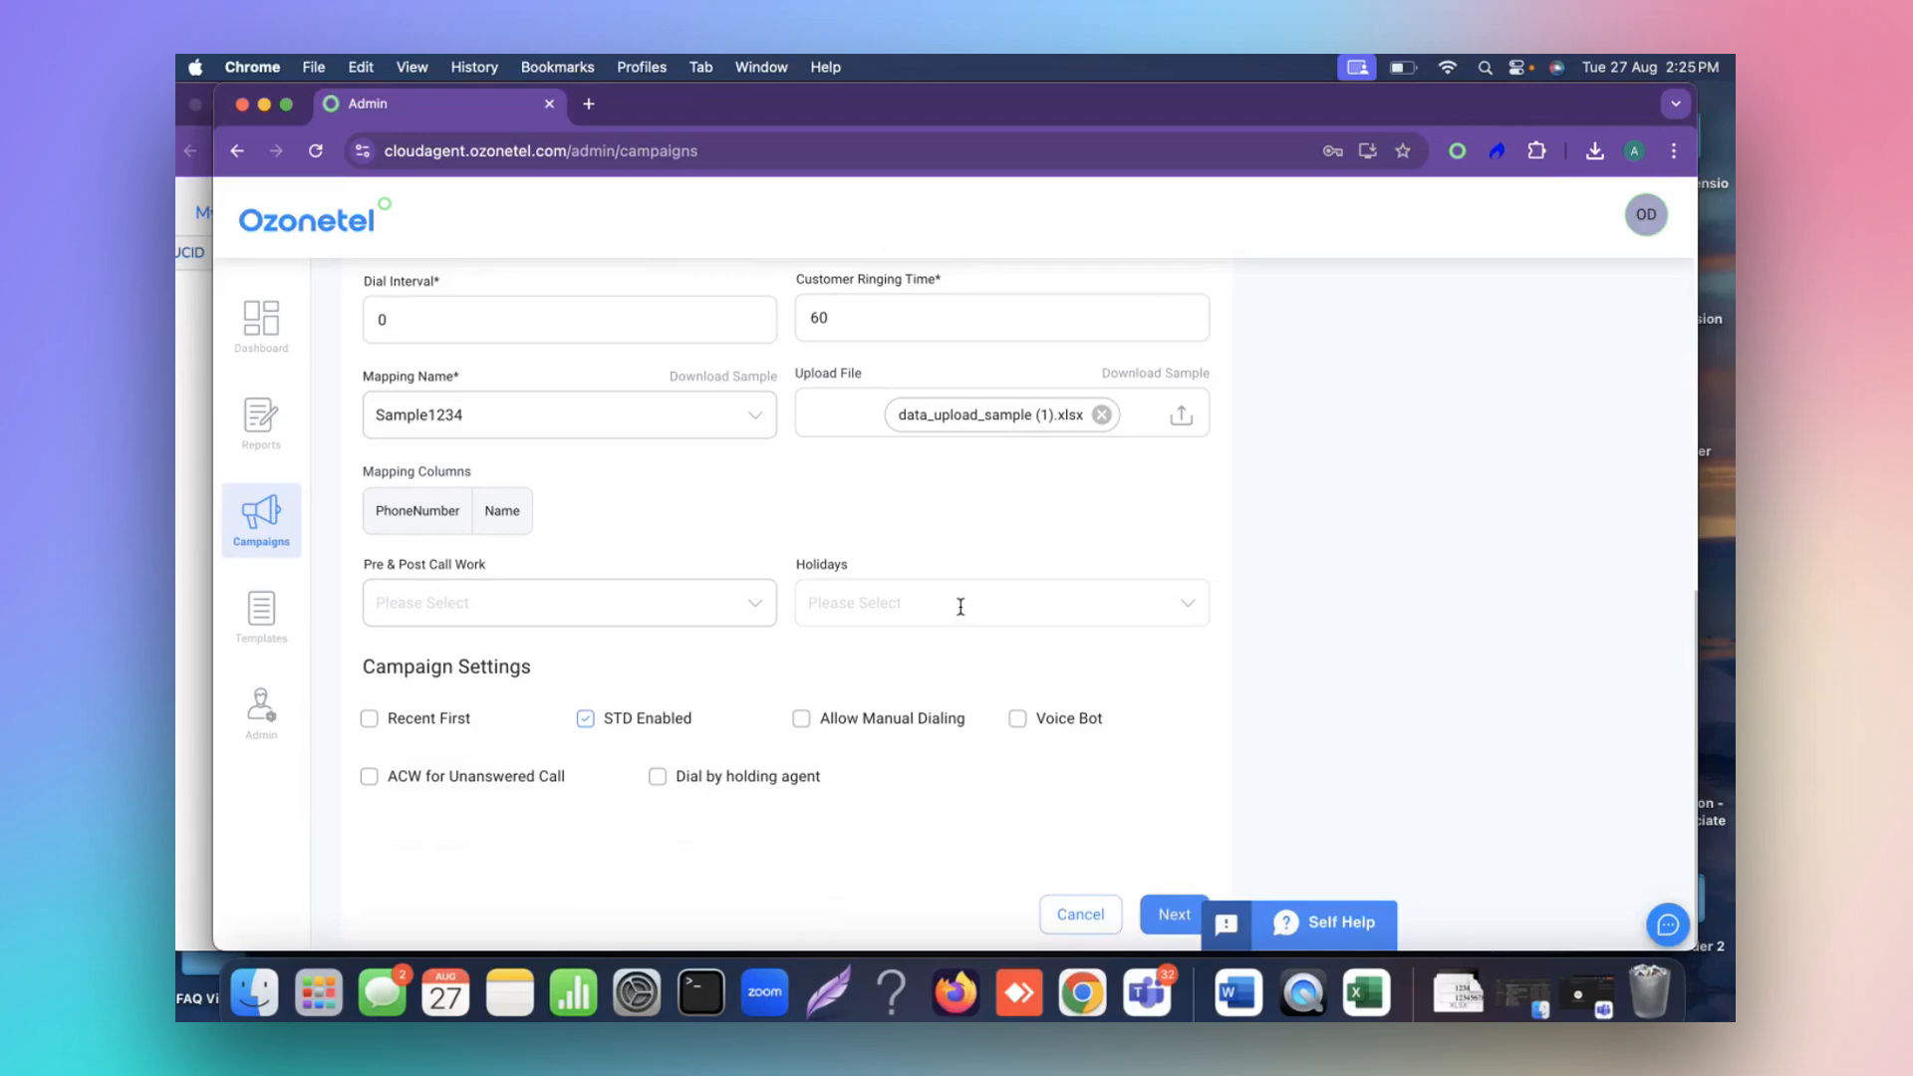
pyautogui.click(960, 607)
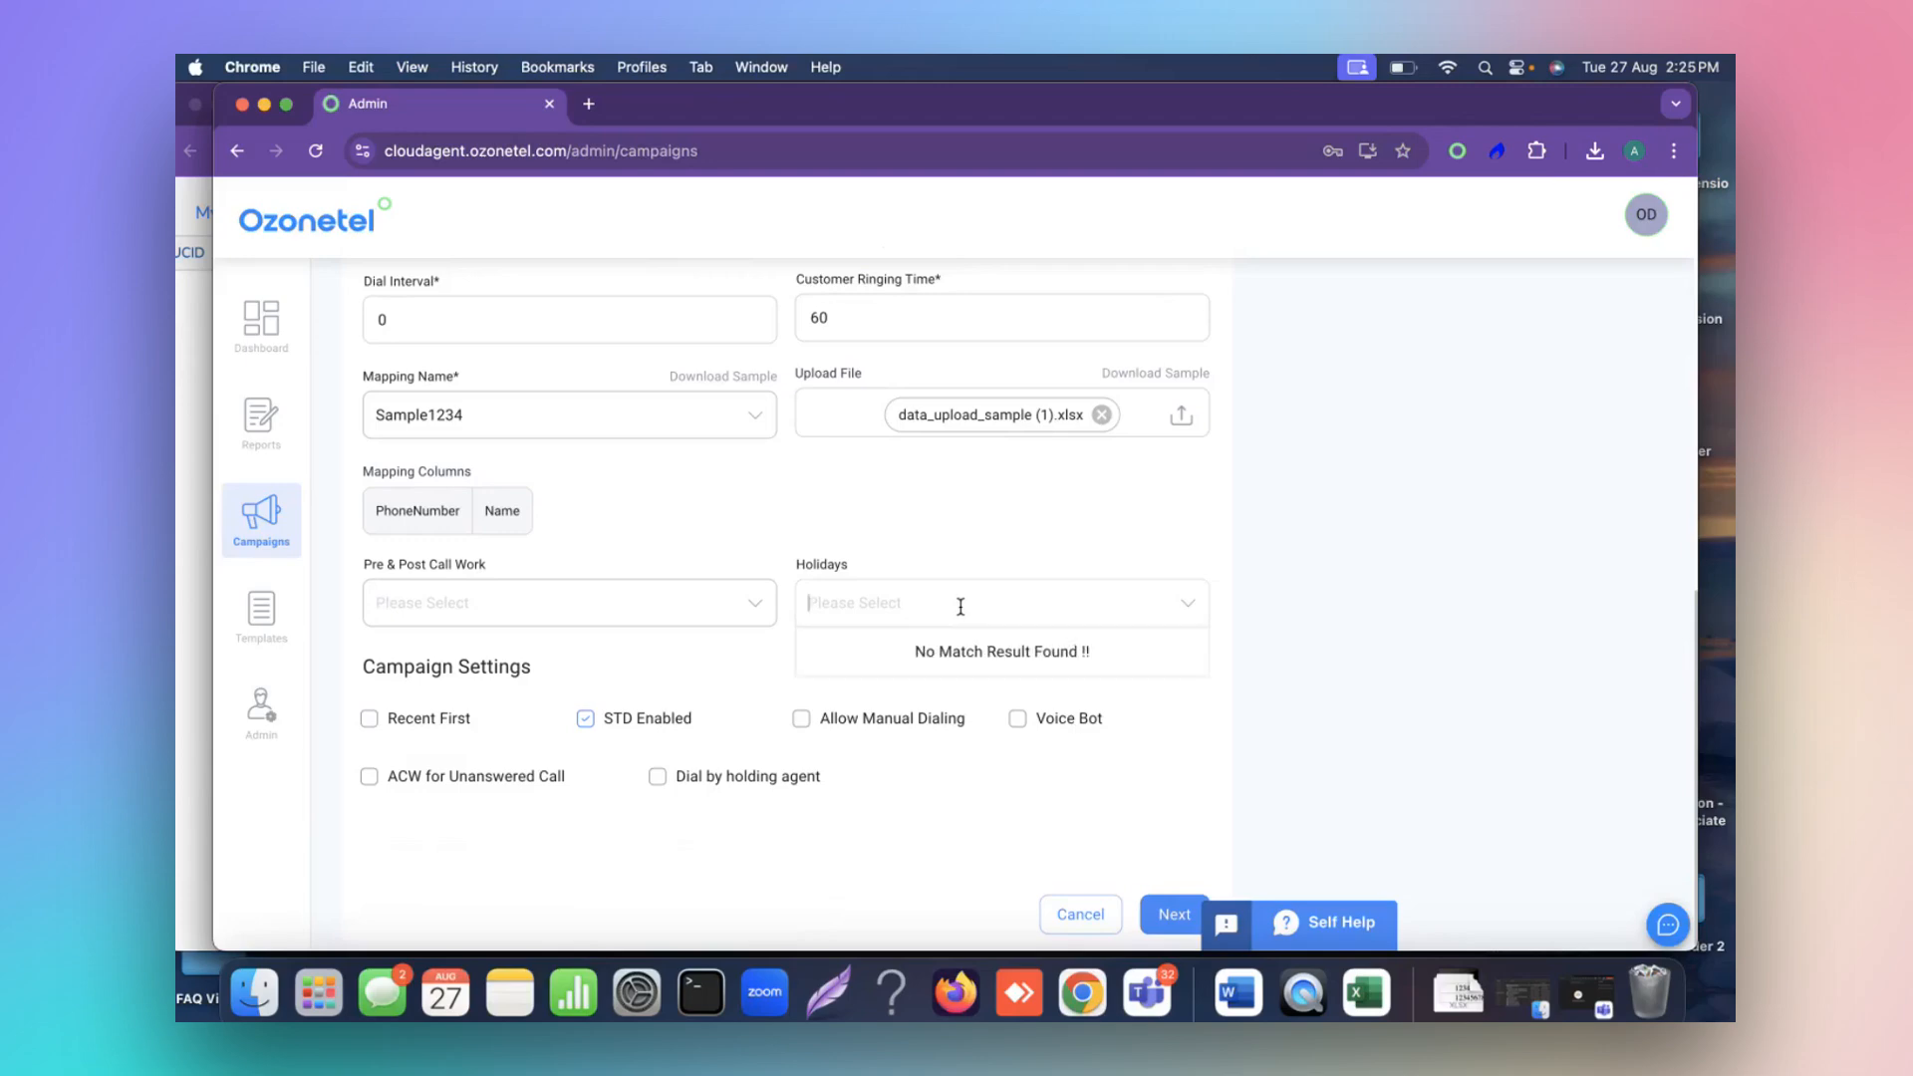
pyautogui.click(918, 493)
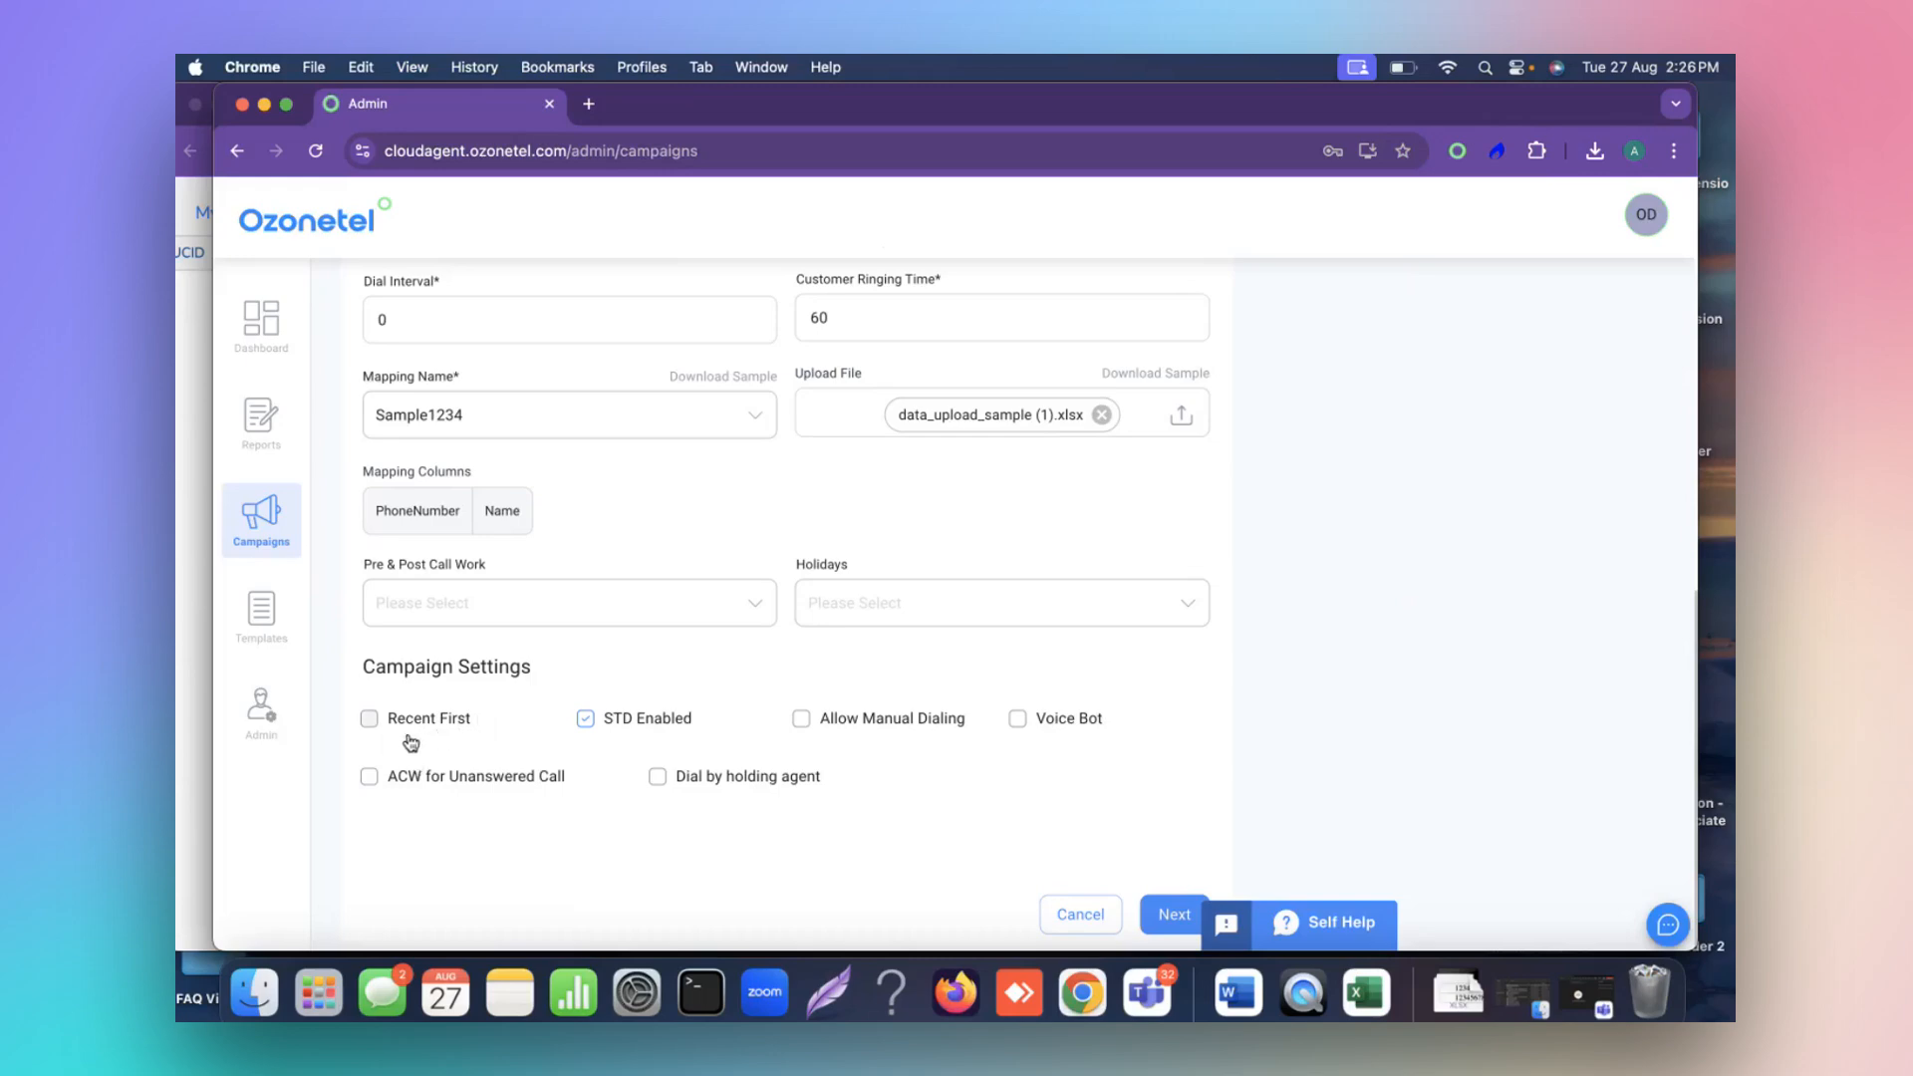
# Assign the General skill to the outbound campaign and save the campaign without a script.
pyautogui.scroll(9, 825, 865)
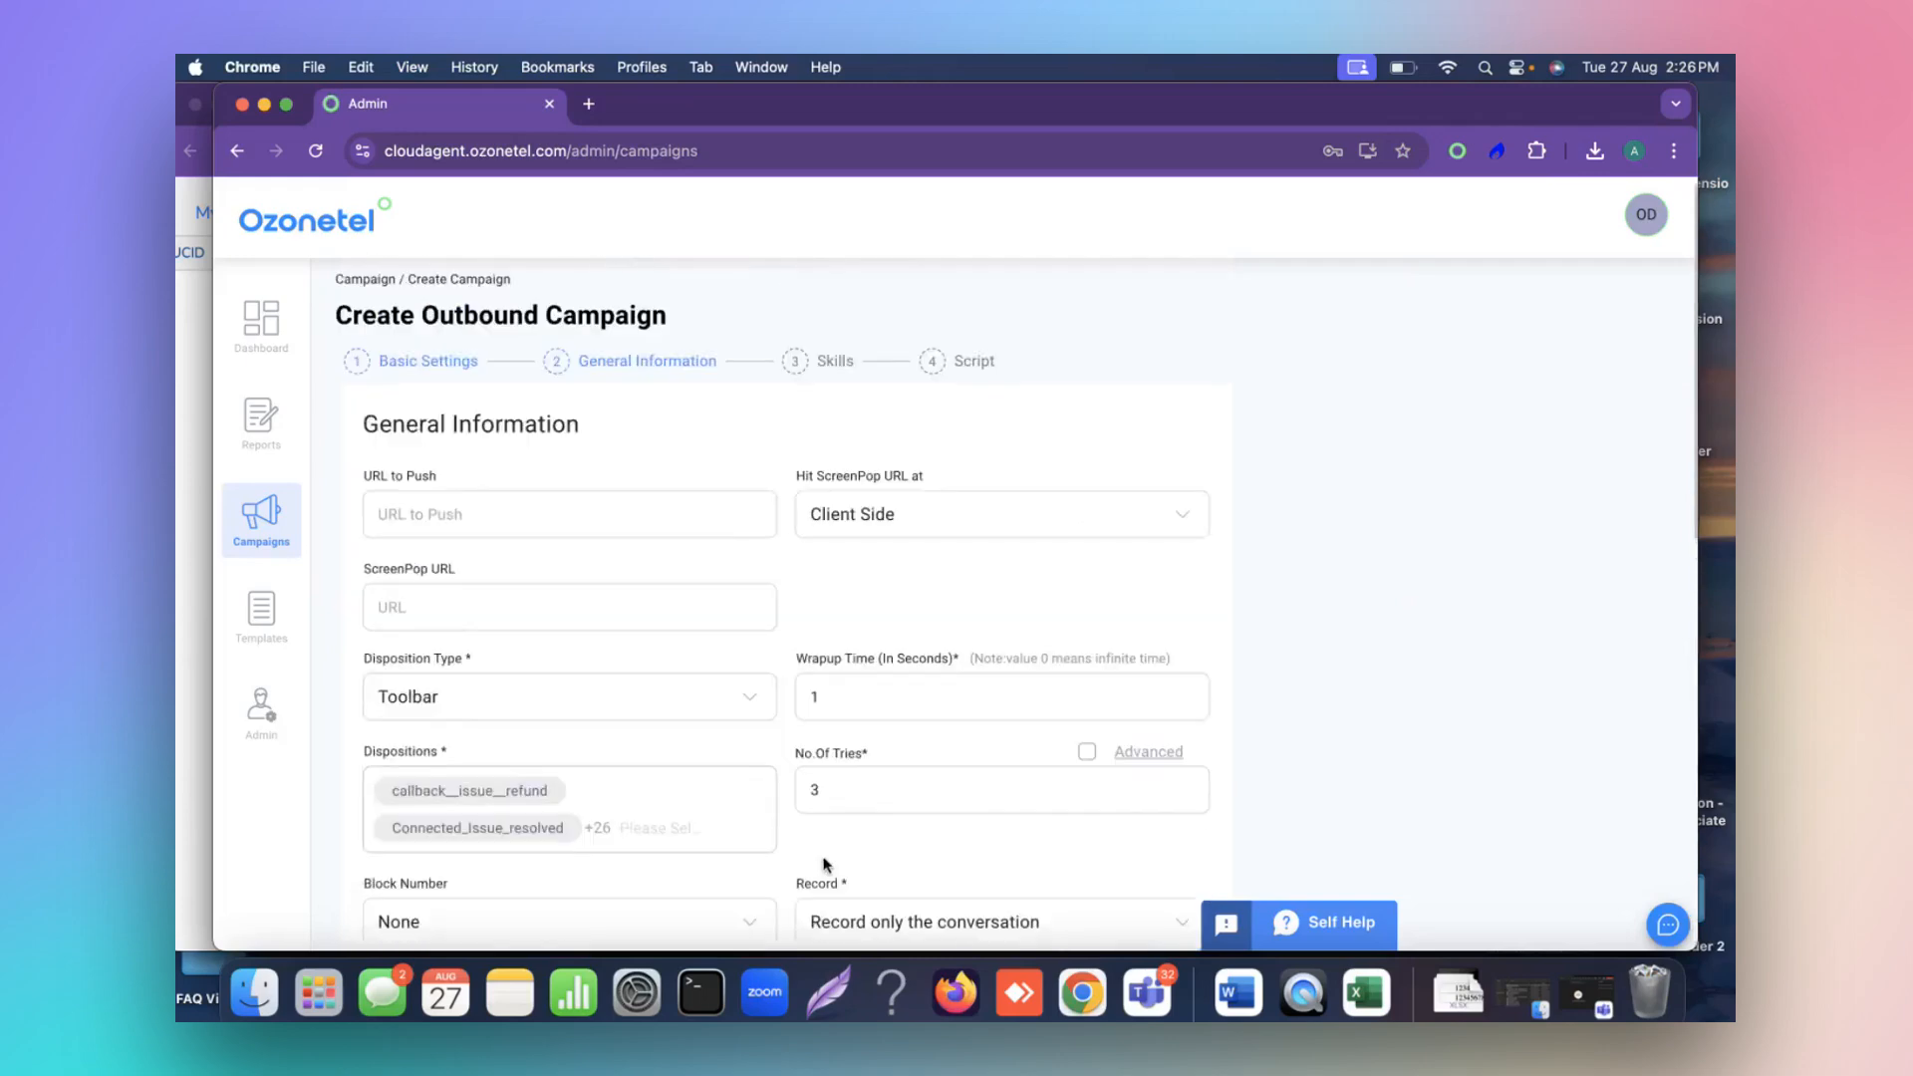
pyautogui.click(796, 371)
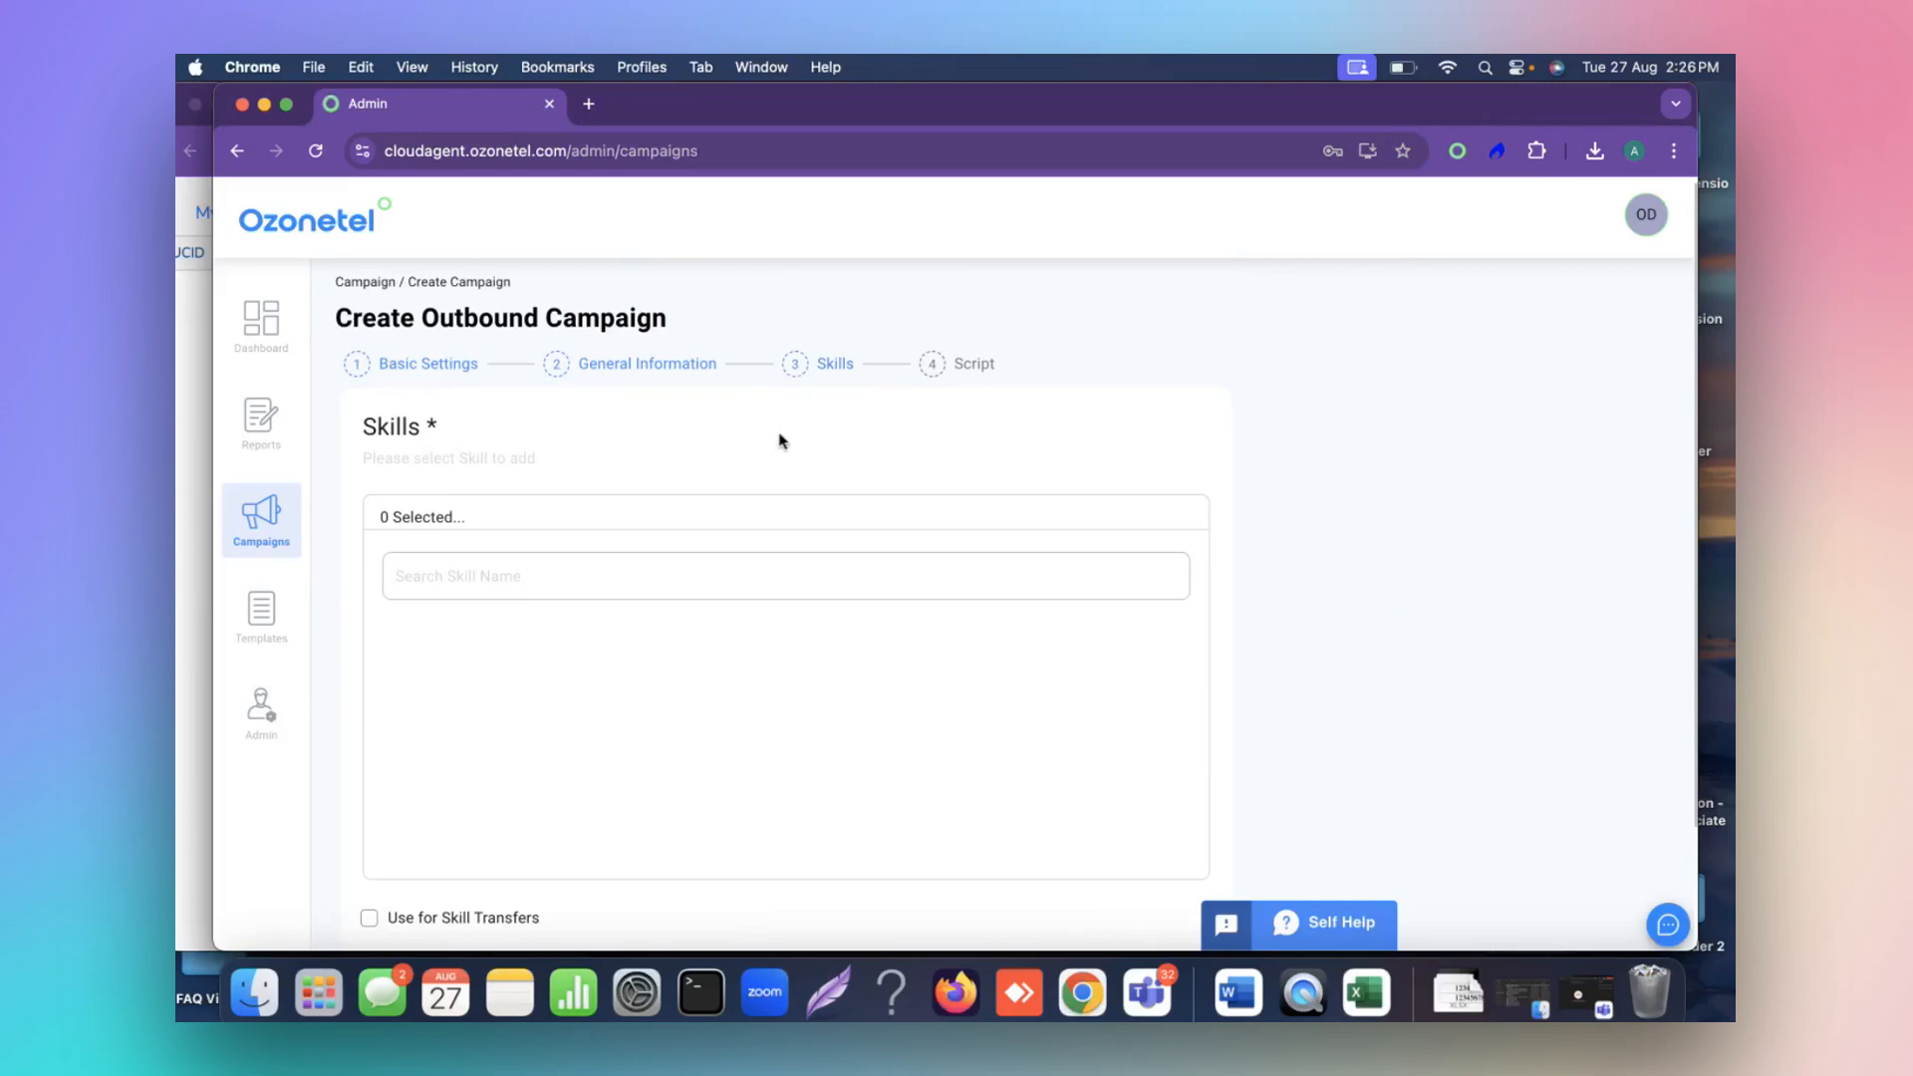
pyautogui.click(697, 574)
pyautogui.click(642, 660)
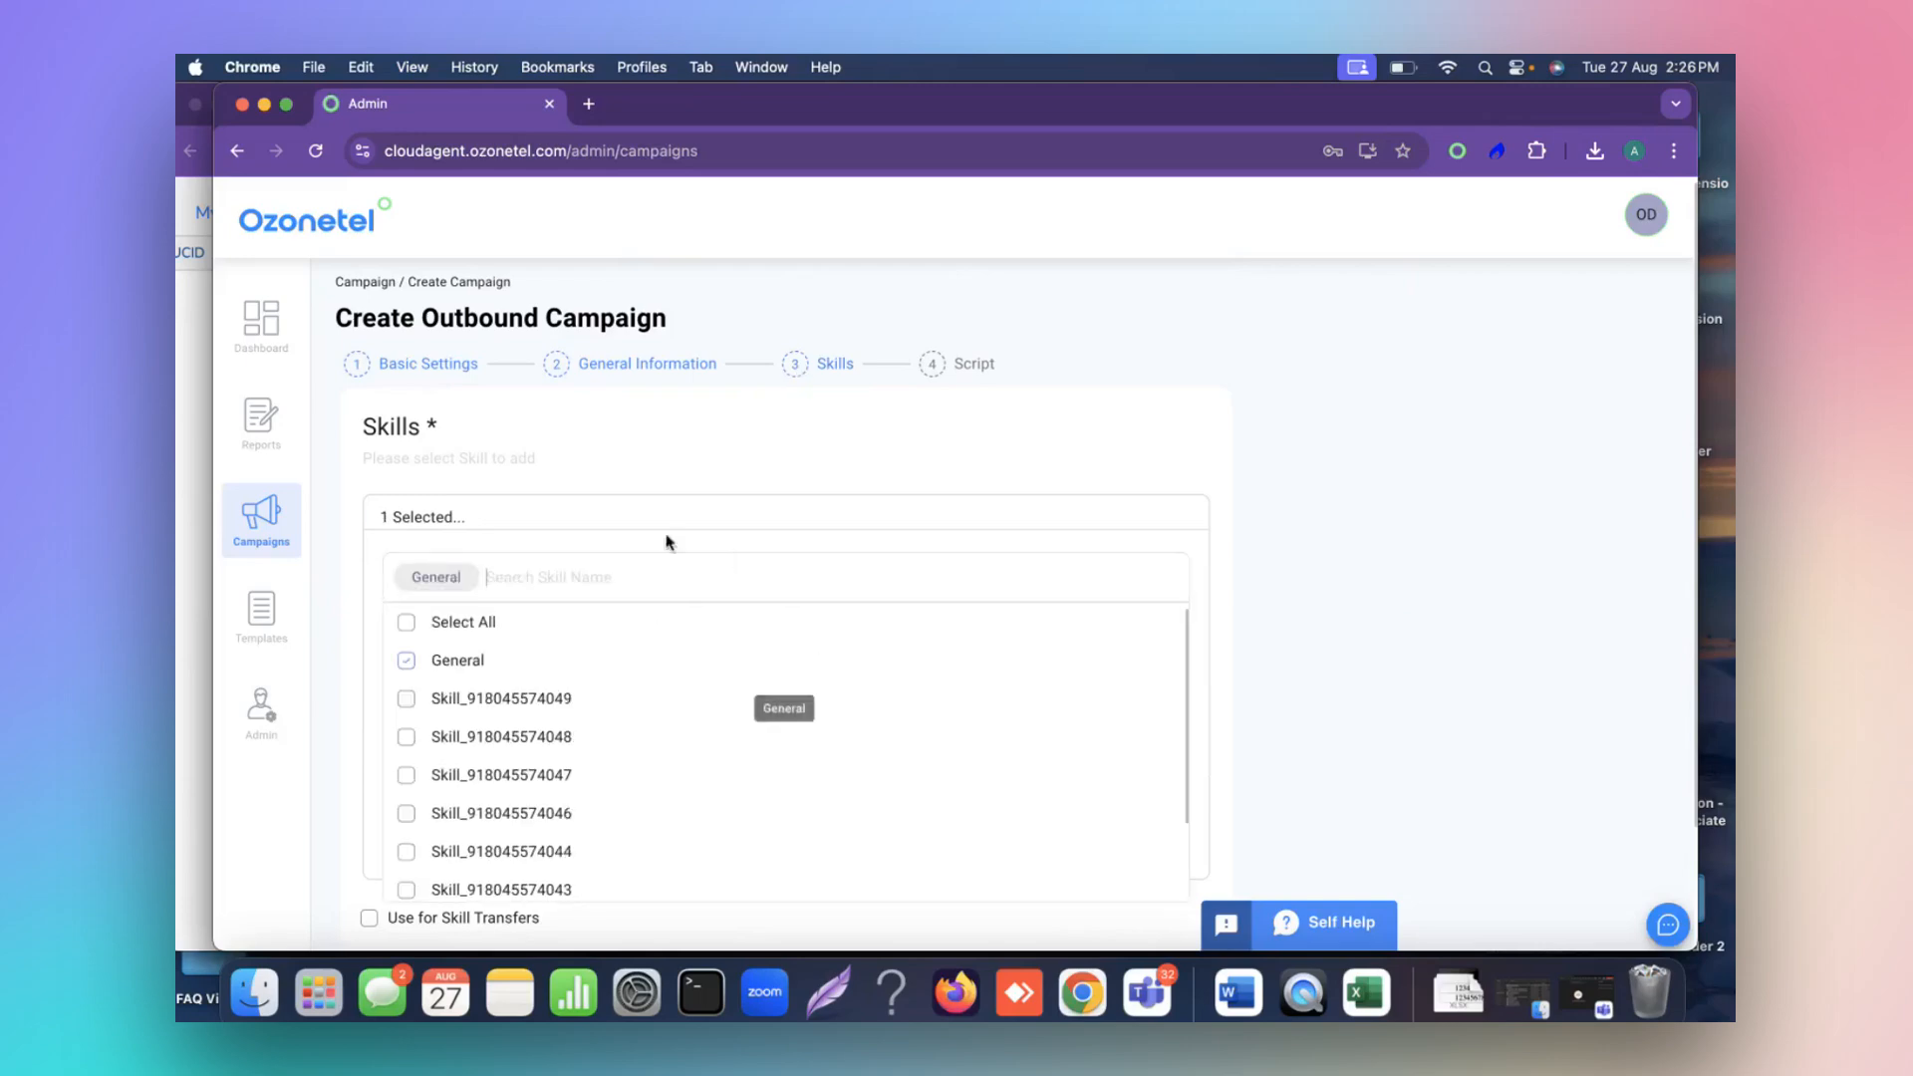
pyautogui.click(700, 436)
pyautogui.scroll(-2, 846, 590)
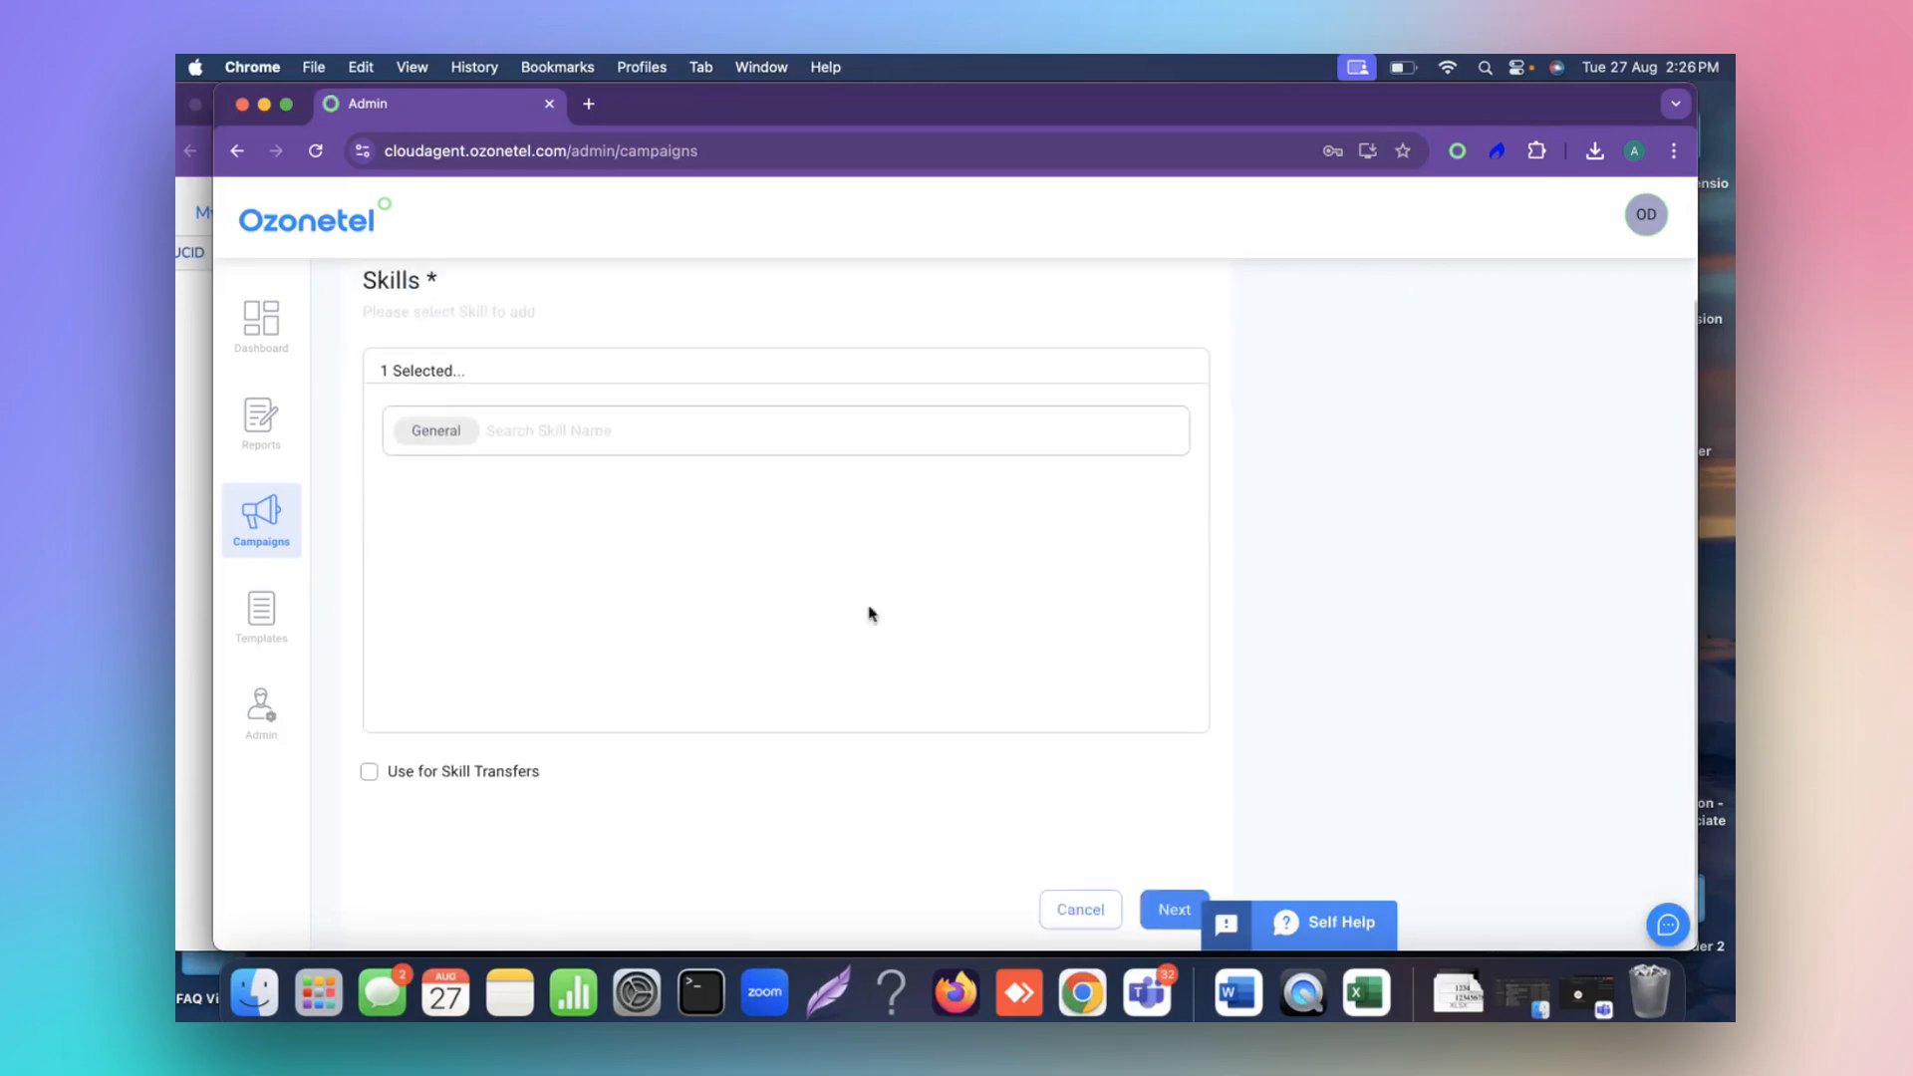
pyautogui.click(1168, 913)
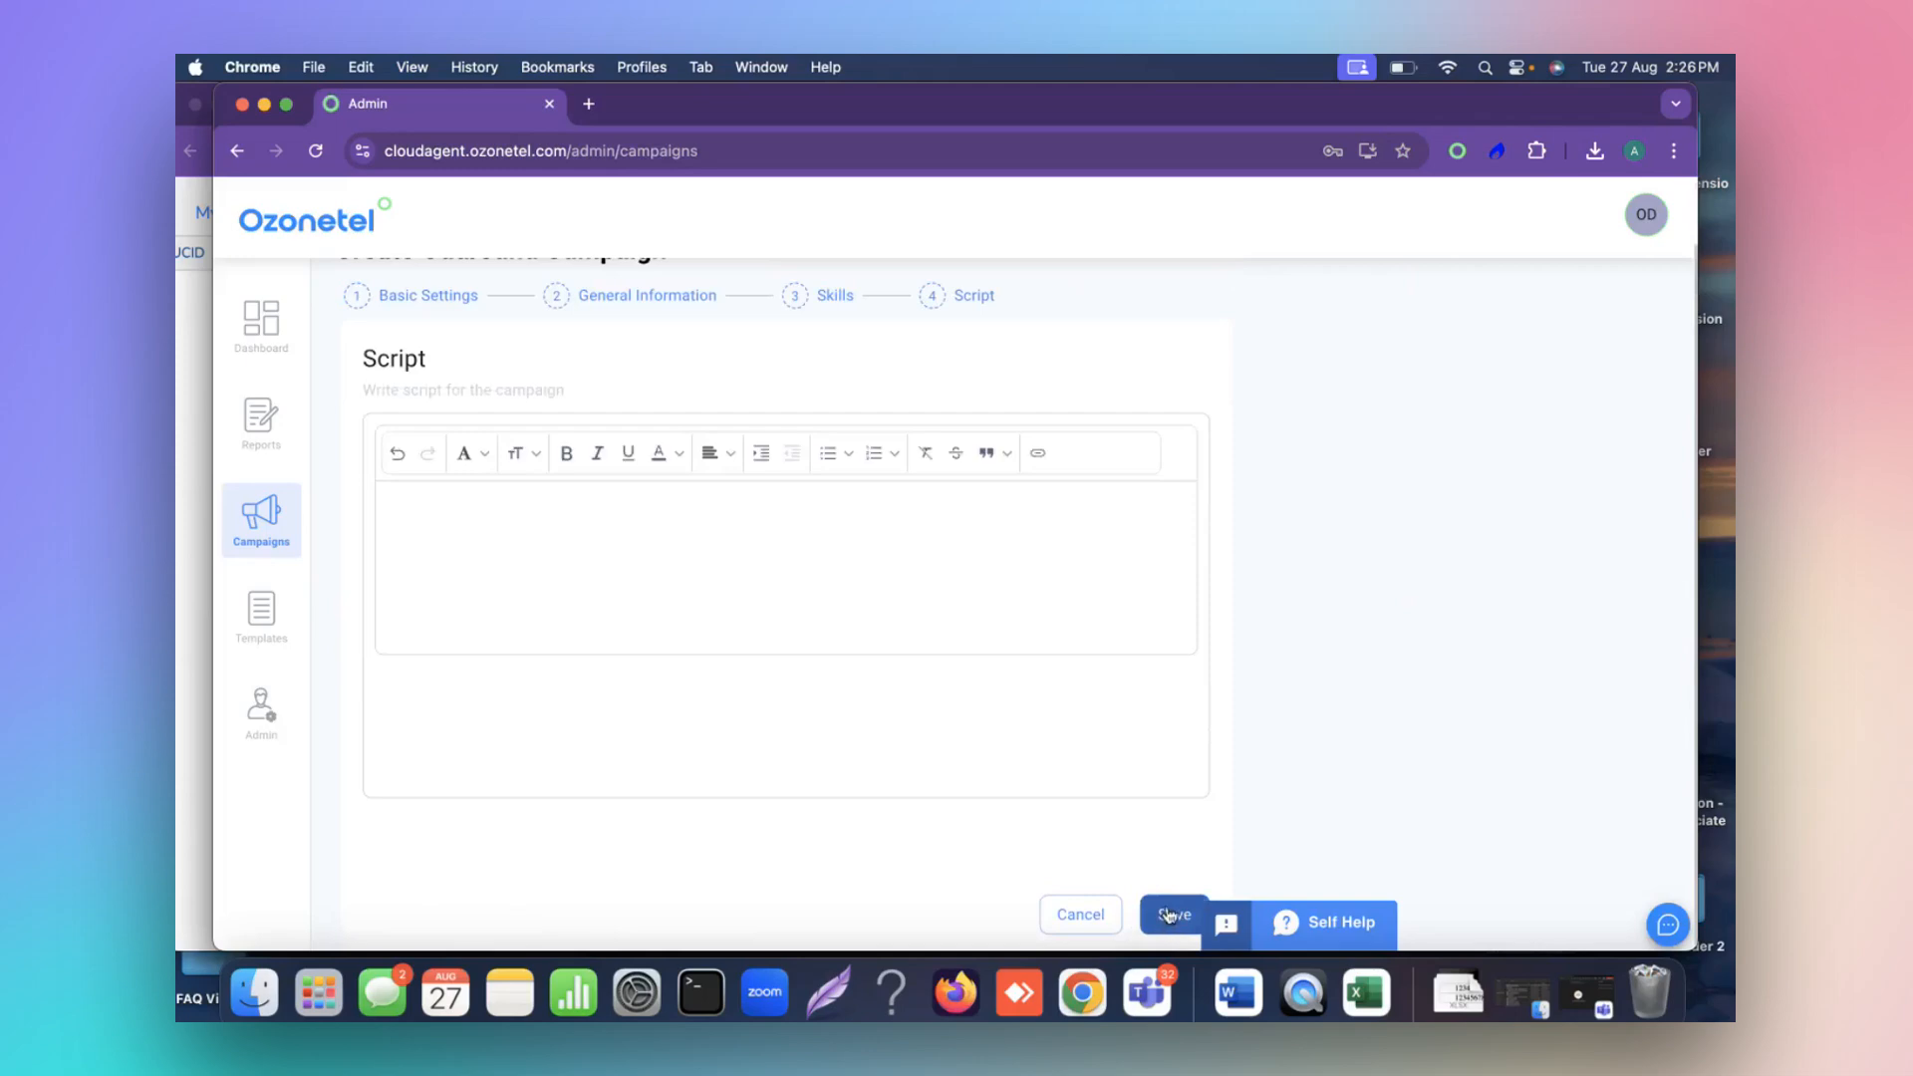
pyautogui.click(1171, 914)
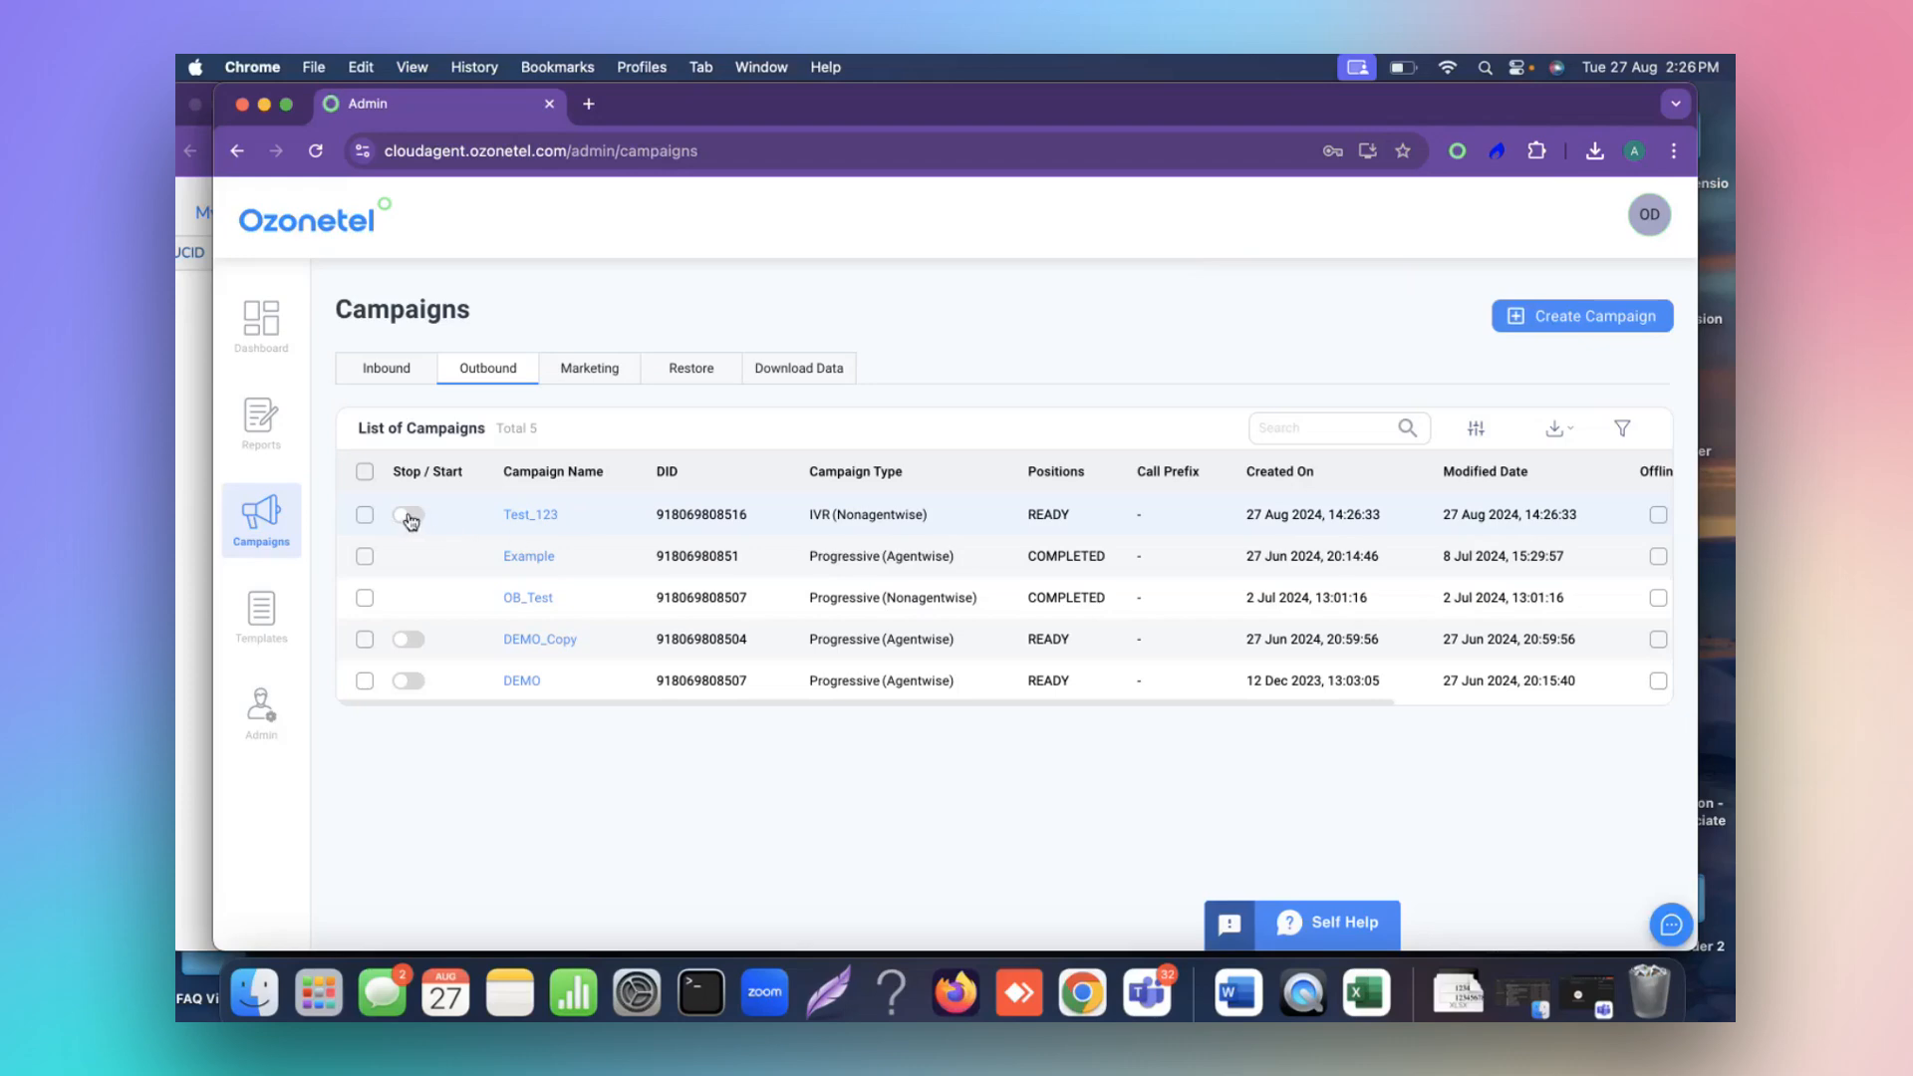
# Examine the actions available for the Test_123 campaign in the outbound campaign list.
pyautogui.hscroll(5, 1040, 649)
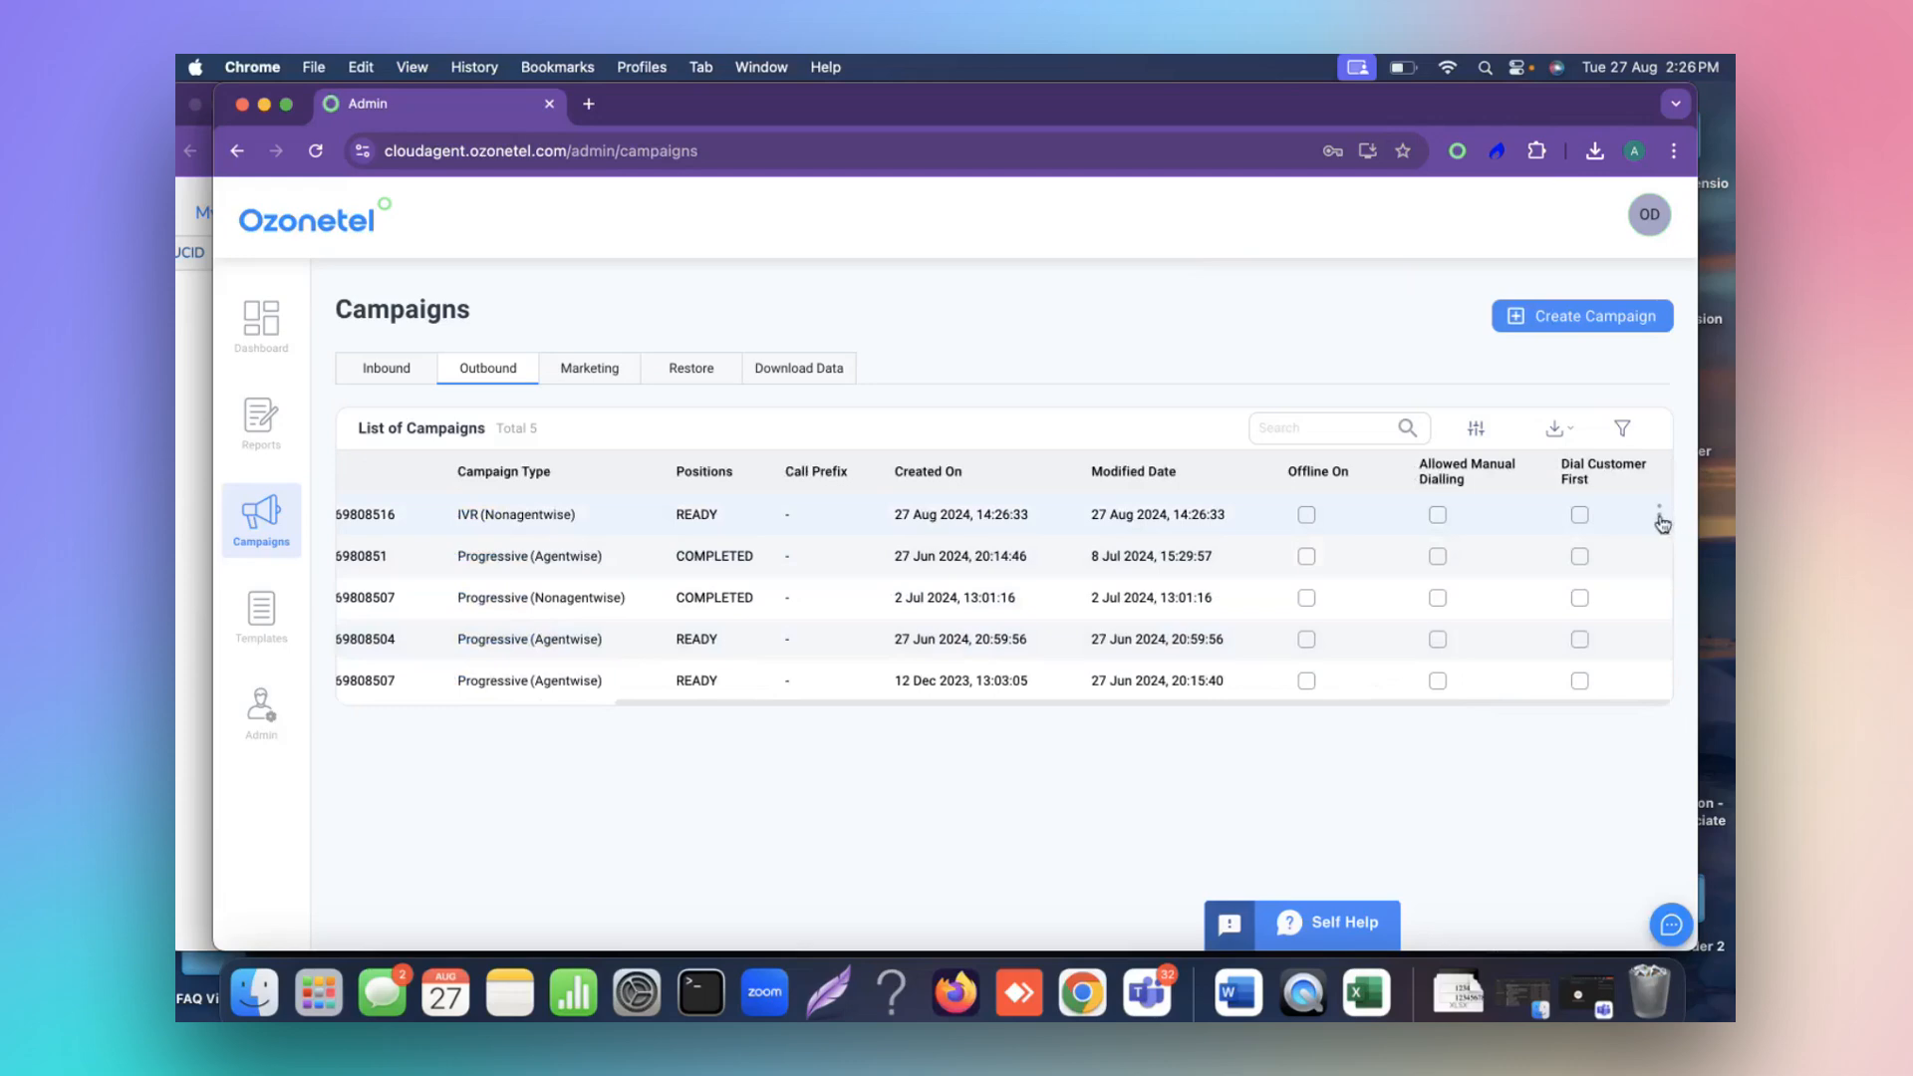
pyautogui.click(1659, 516)
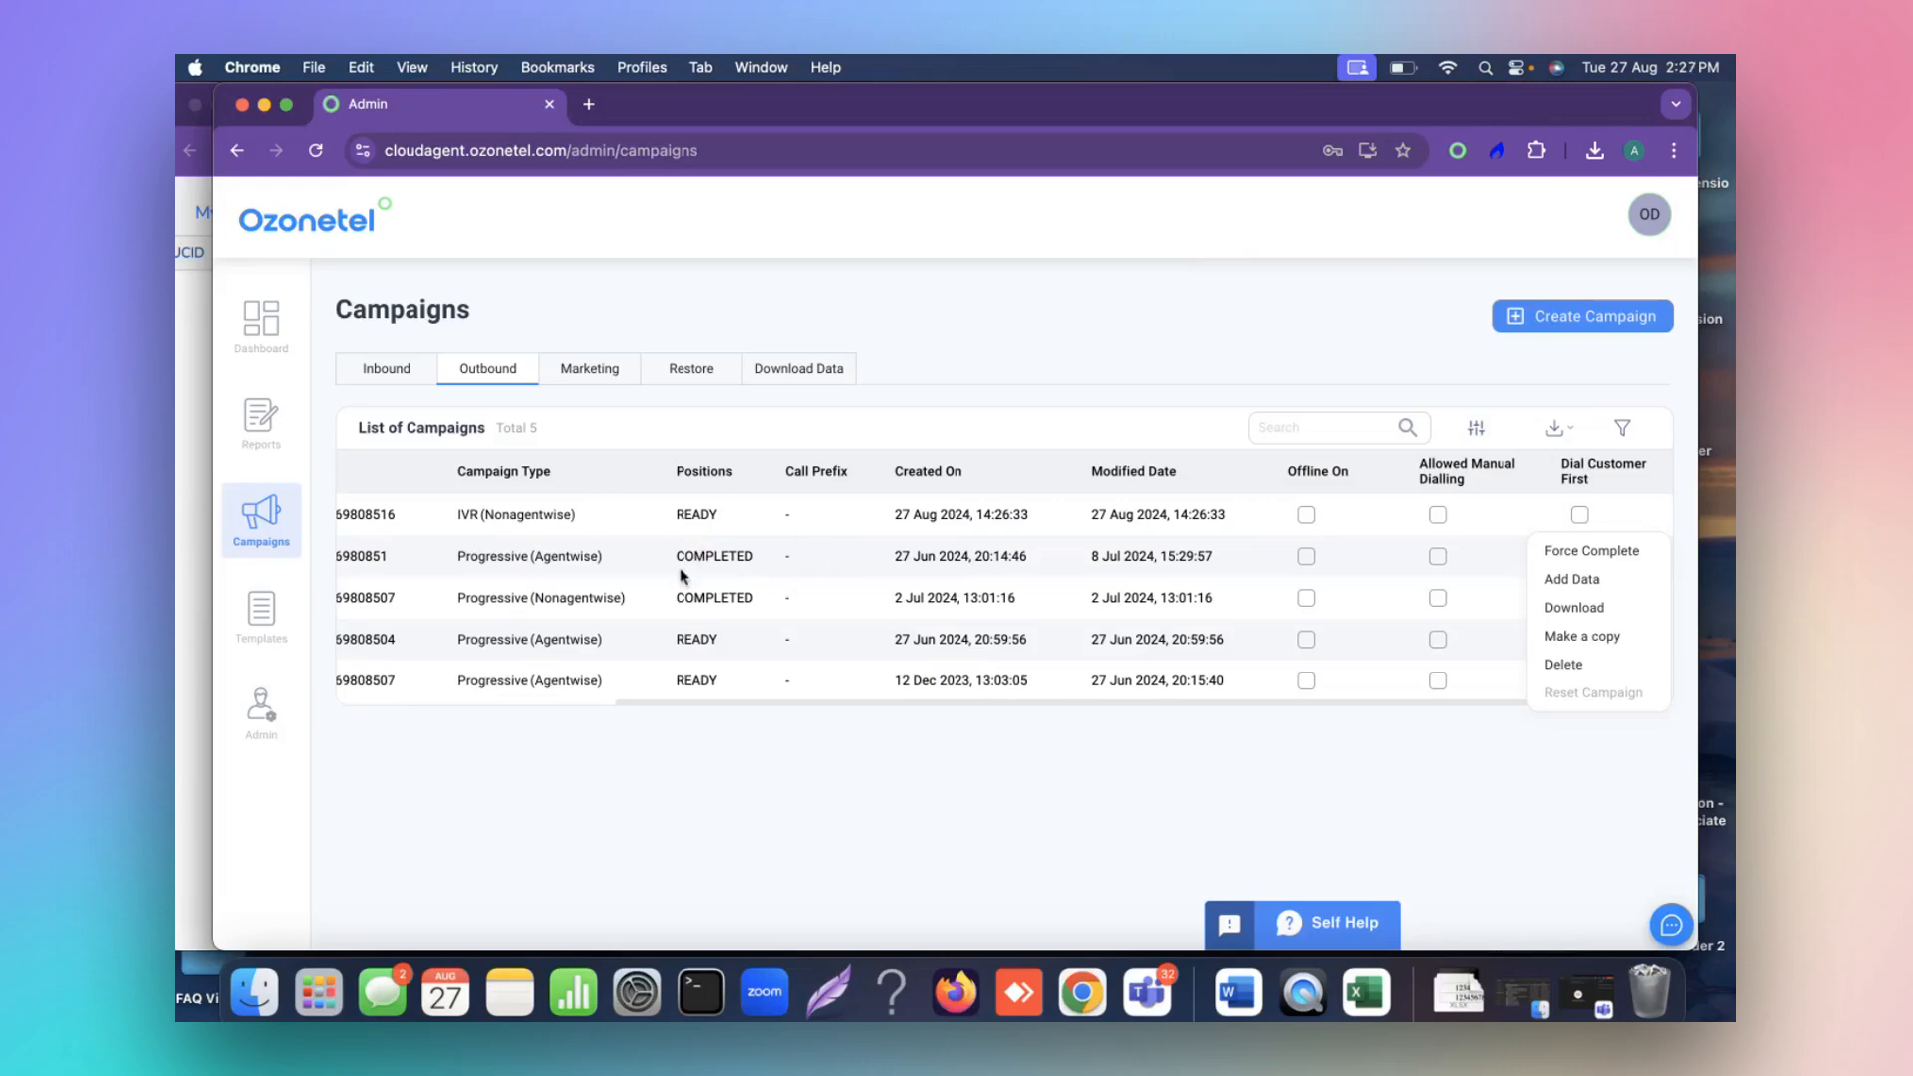
pyautogui.click(666, 516)
# Open the uploaded call data of the Test_123 campaign and check the available status filters.
pyautogui.click(642, 525)
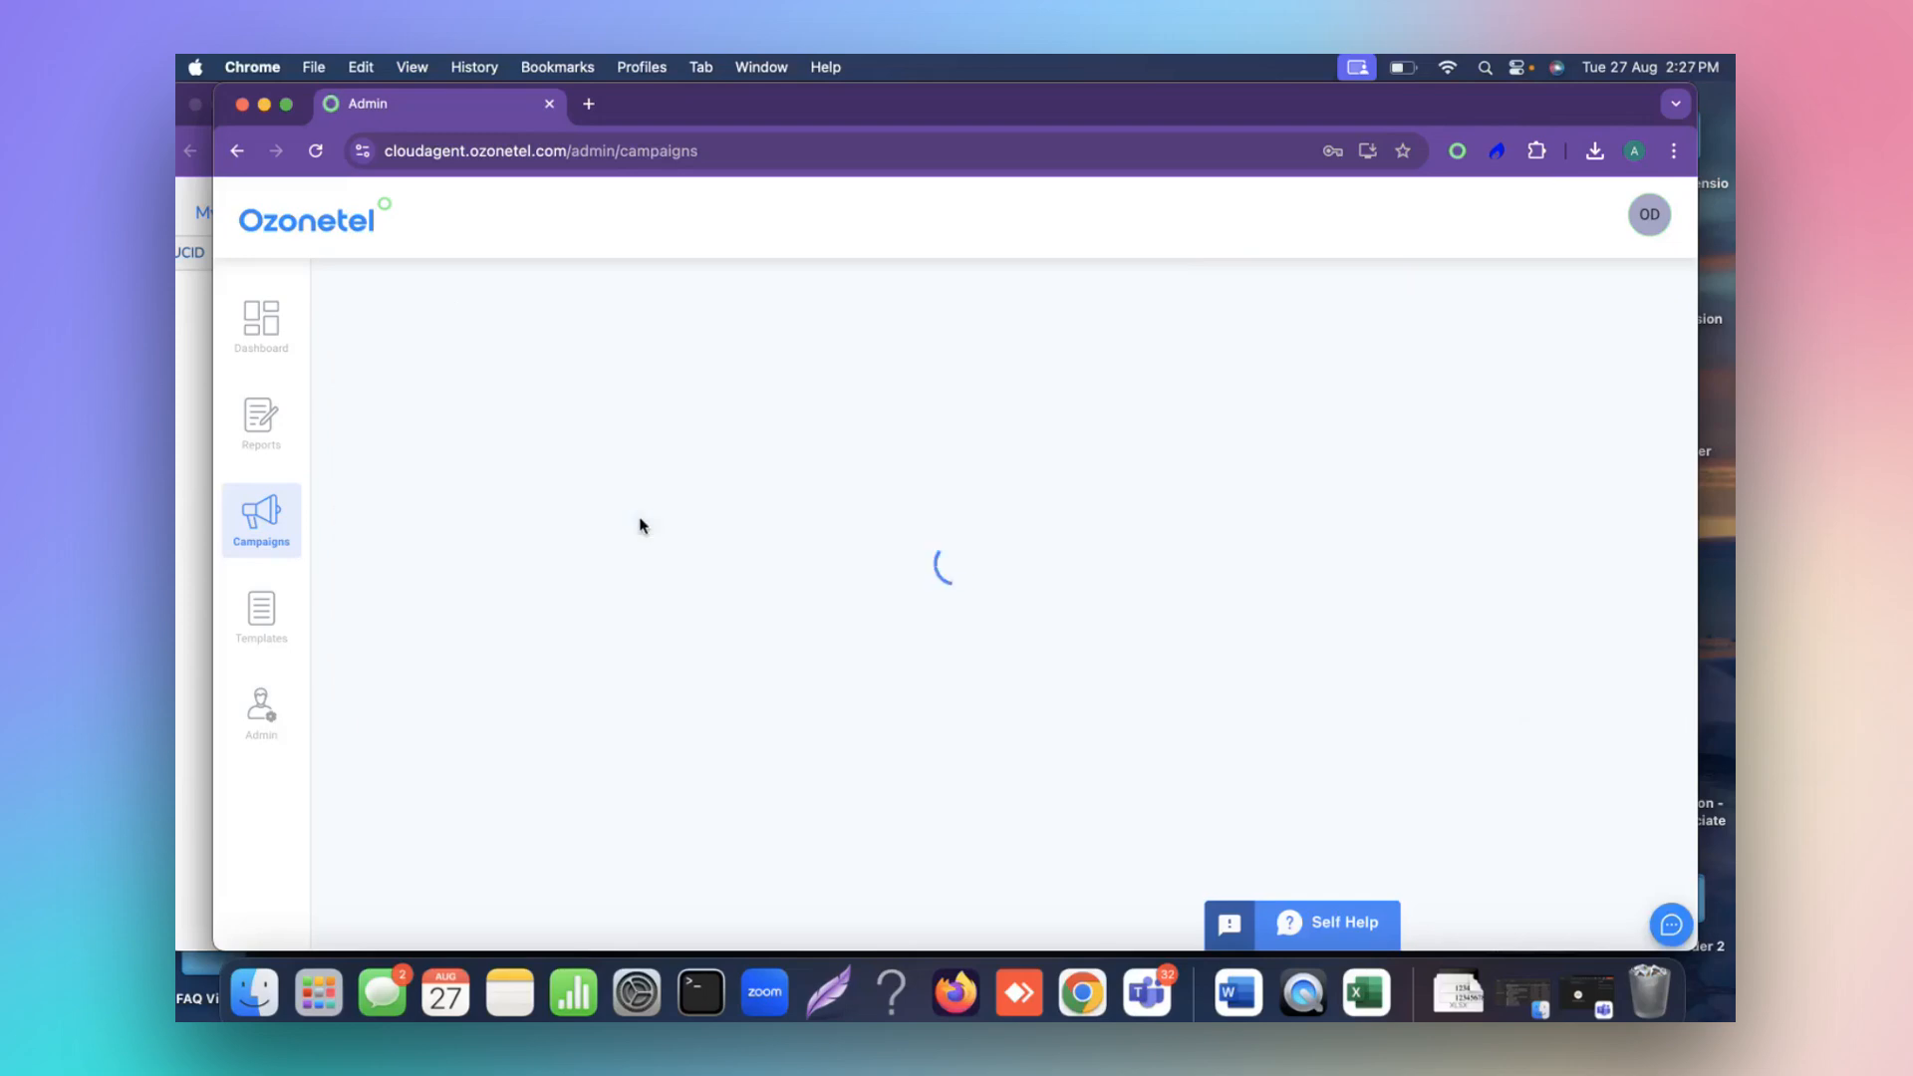
pyautogui.click(787, 388)
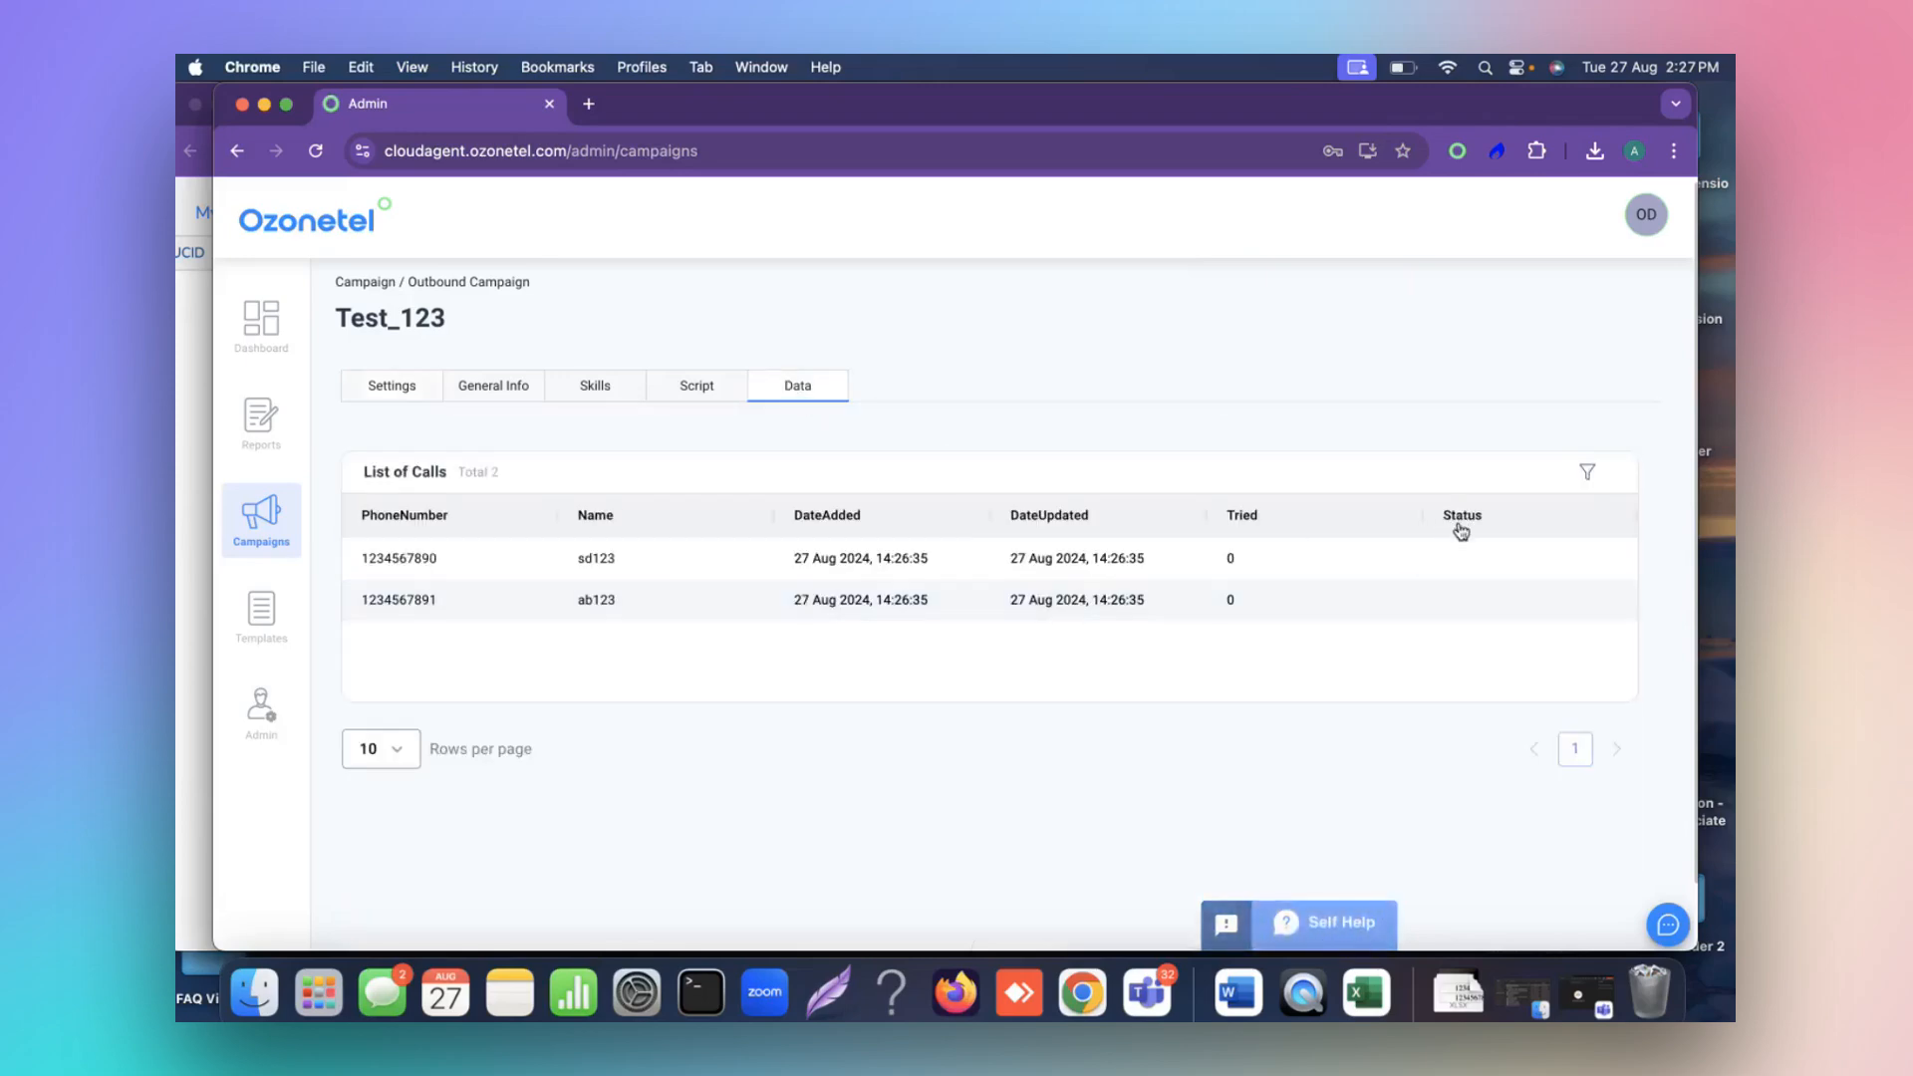
pyautogui.click(1587, 472)
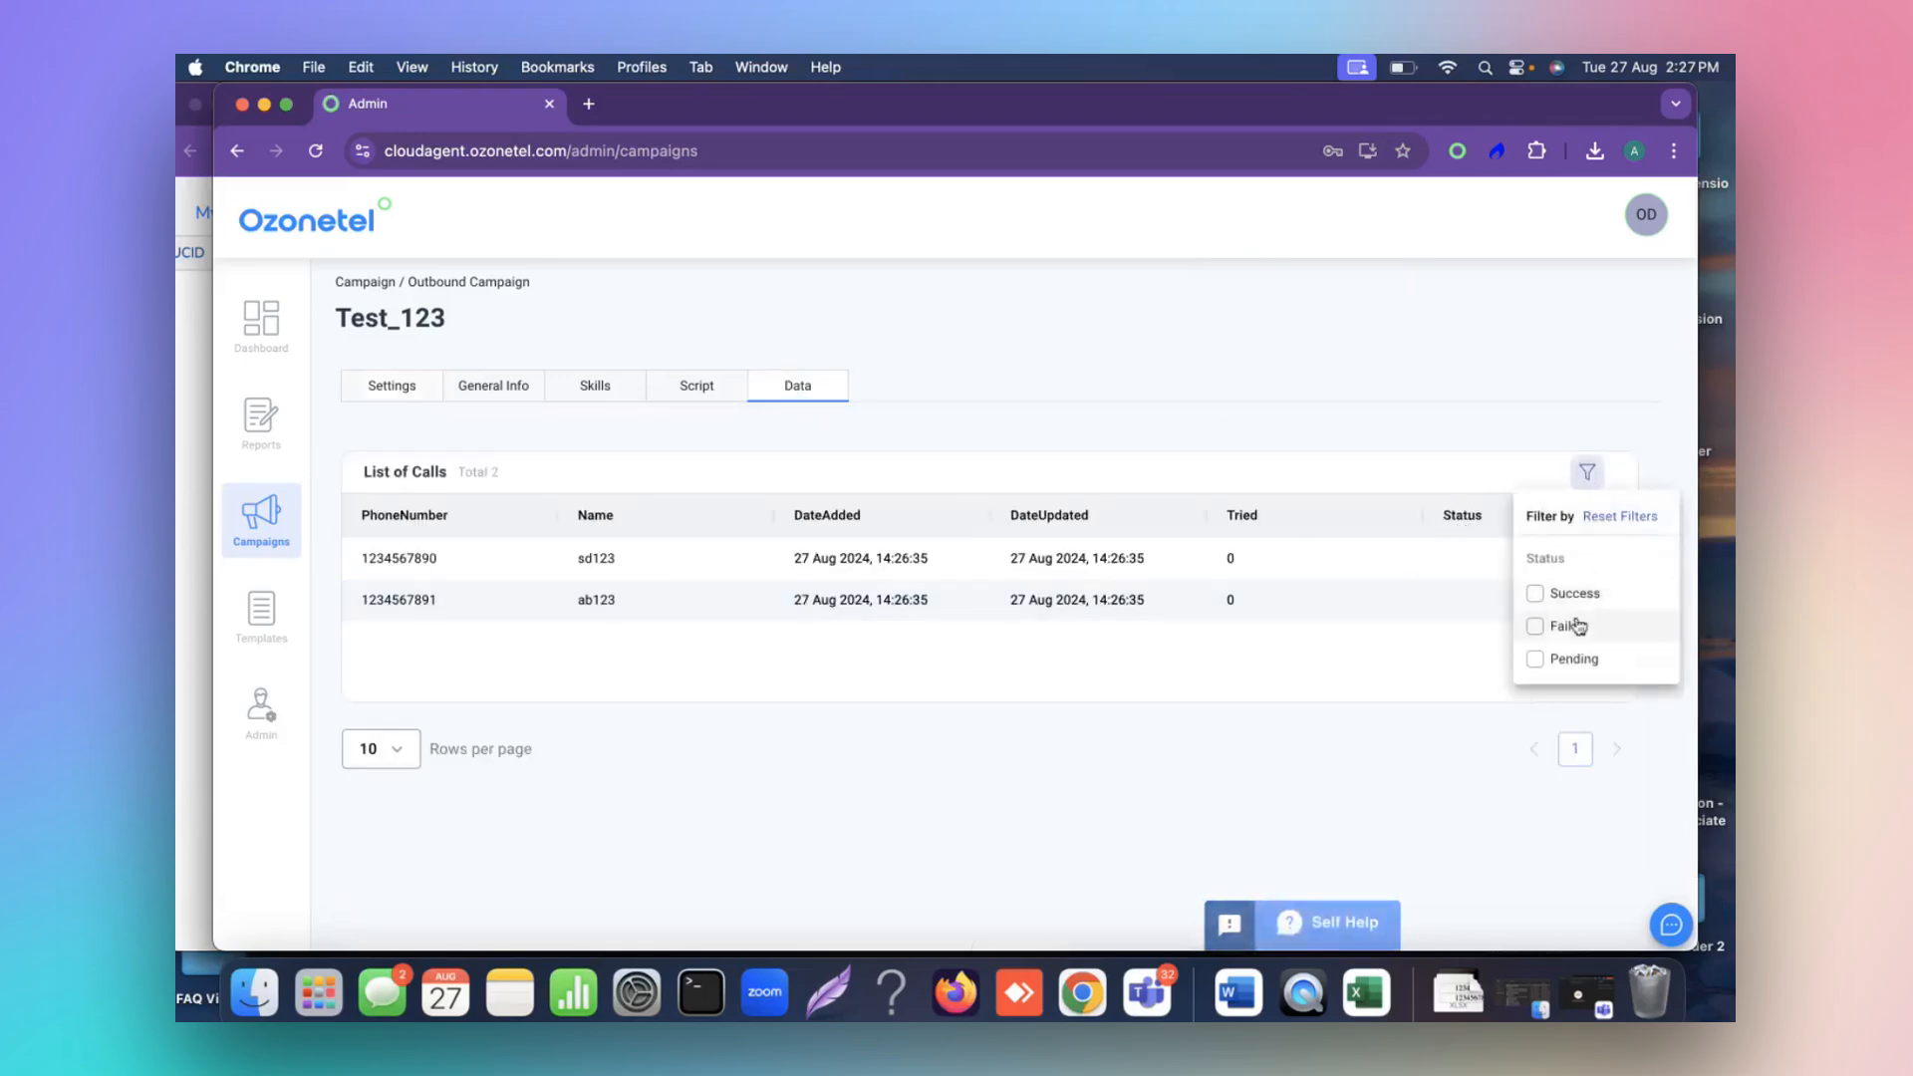
pyautogui.click(1521, 475)
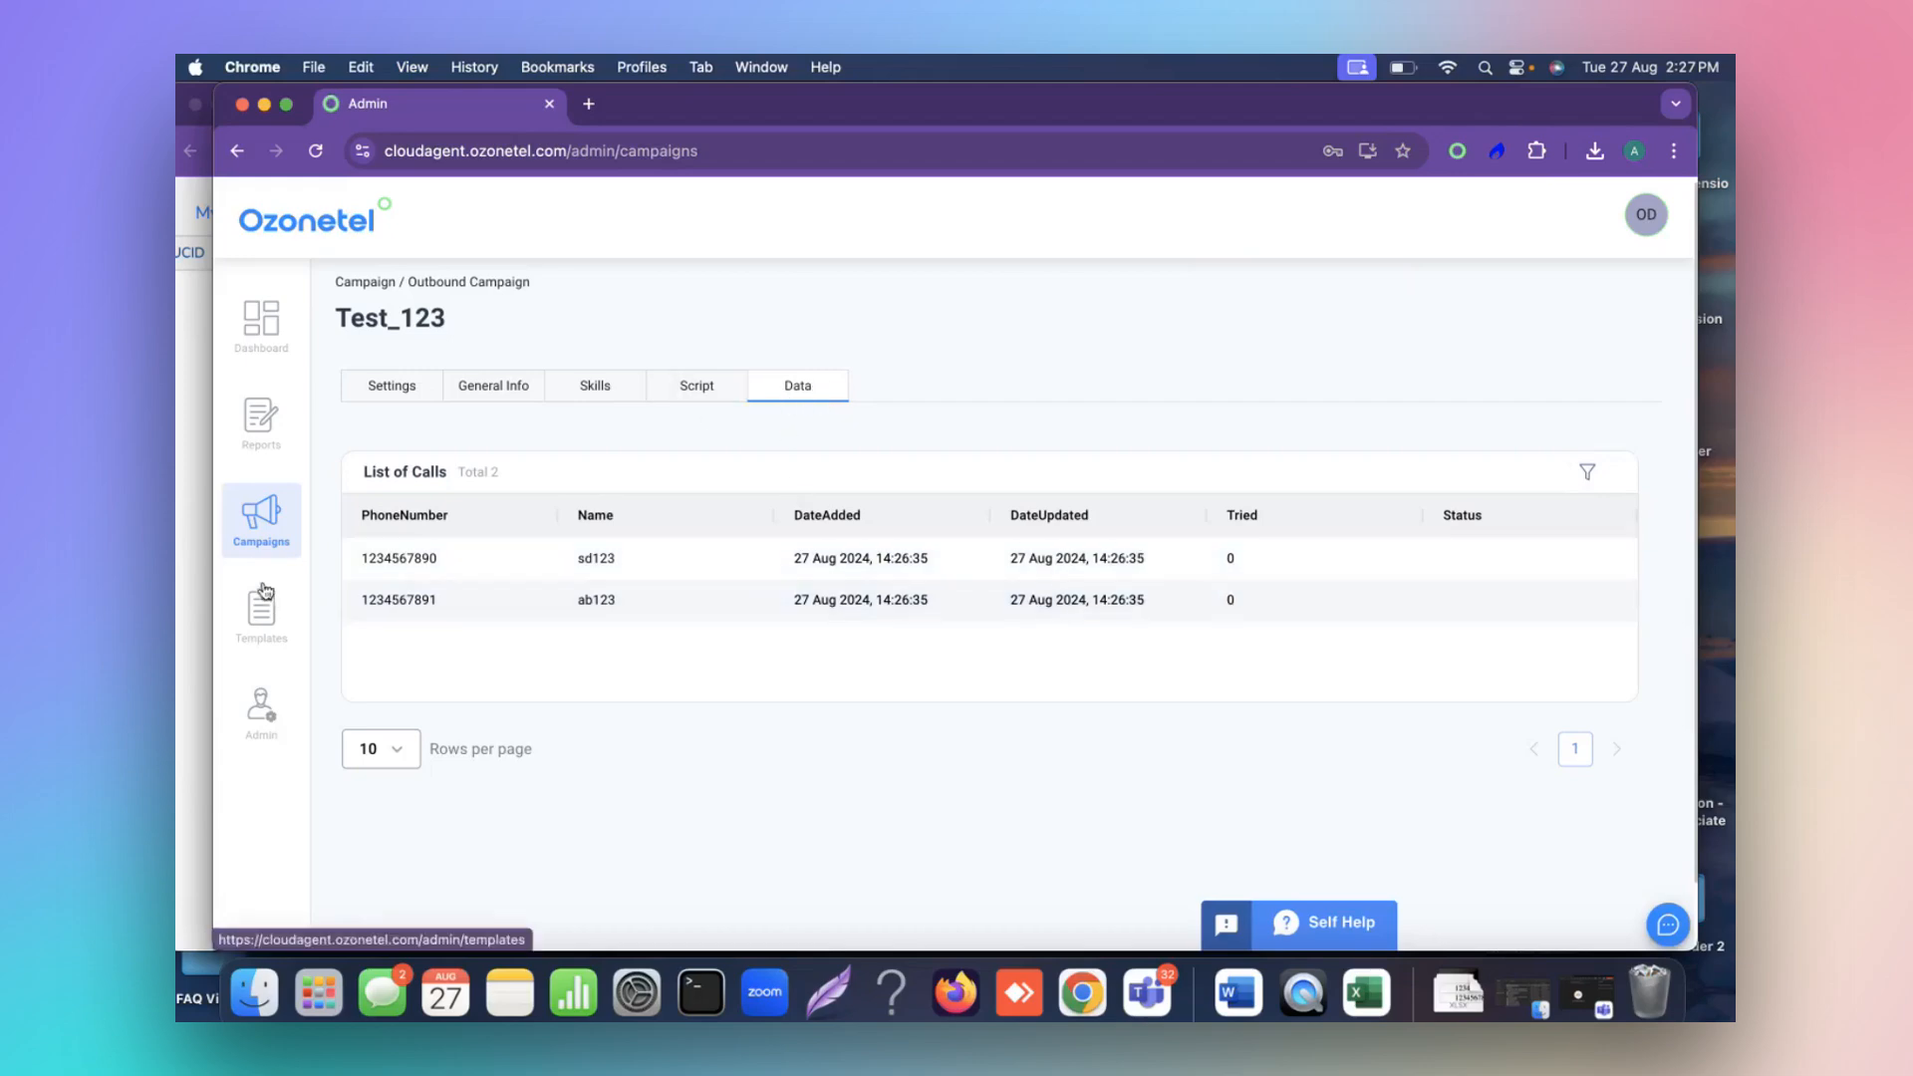
# Return to the outbound campaigns, view the download options for Test_123's campaign data and close them without downloading.
pyautogui.click(267, 538)
pyautogui.click(488, 368)
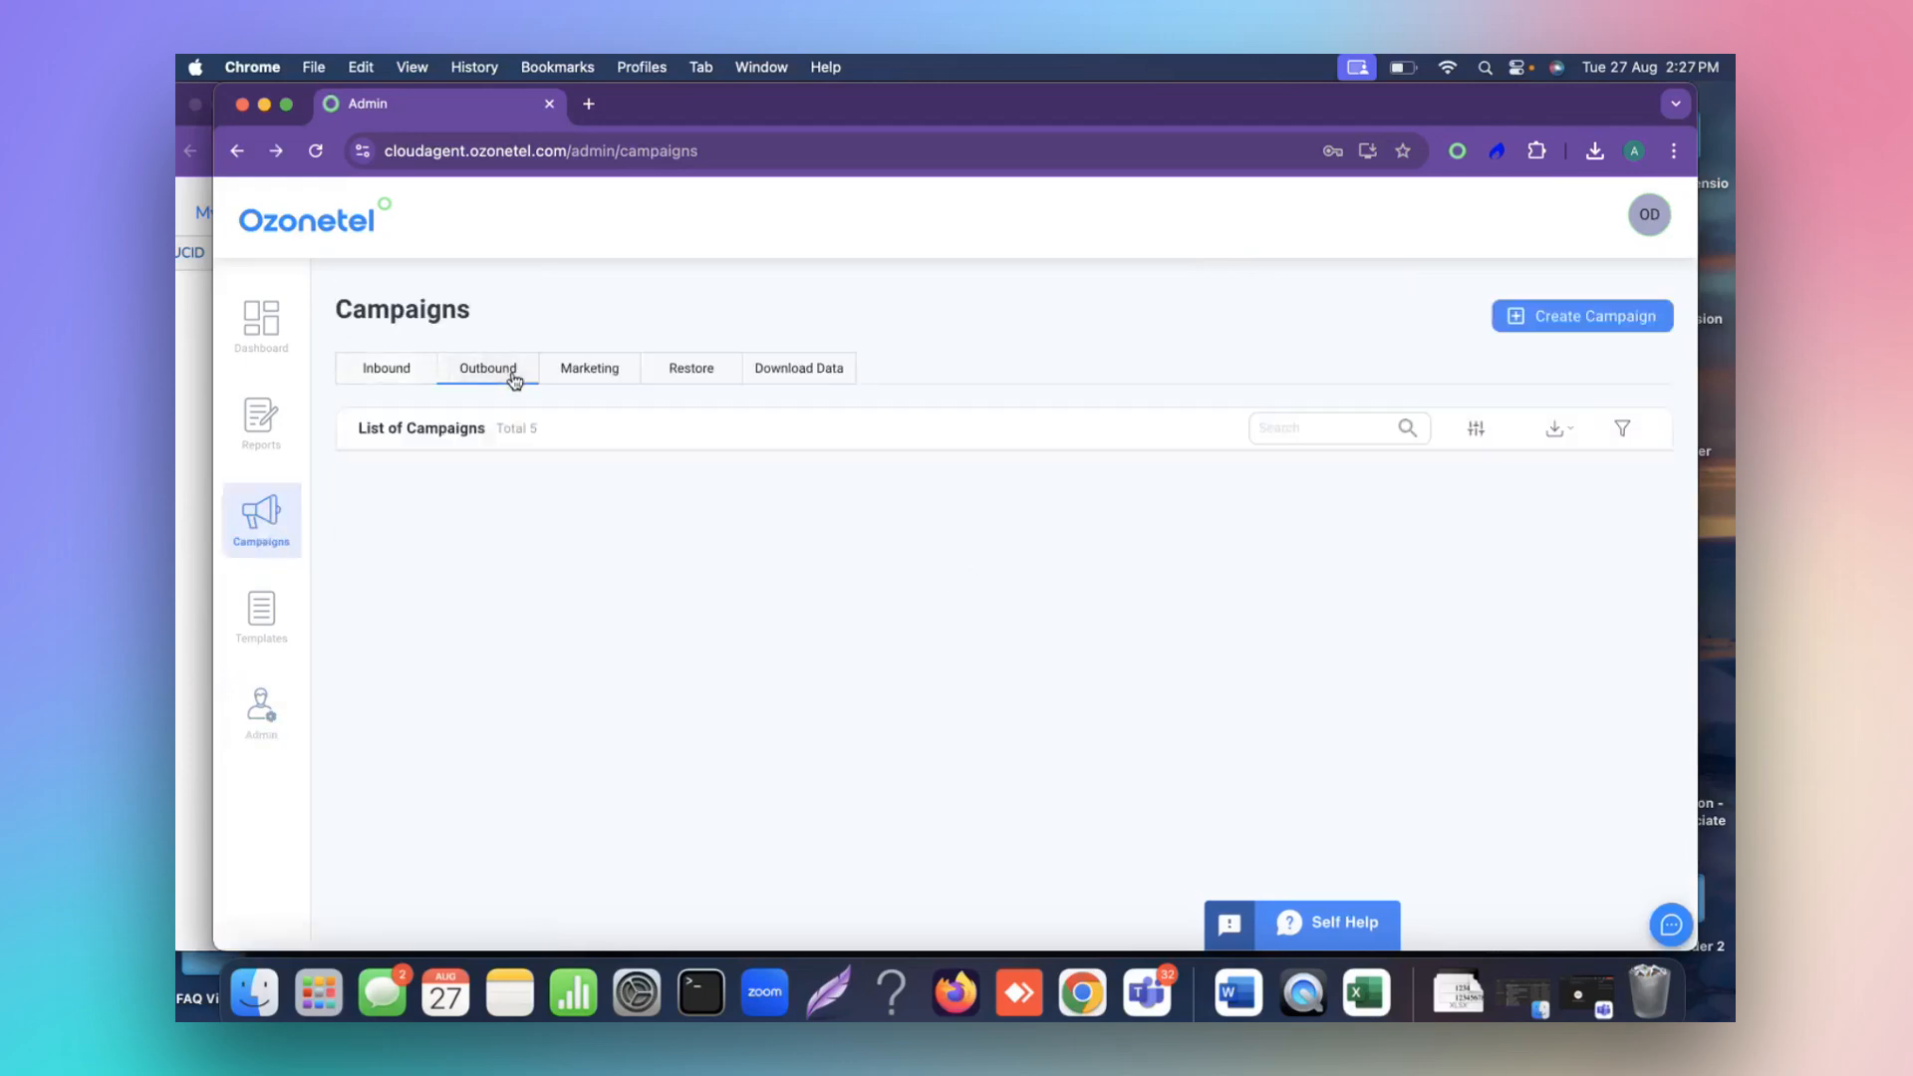
pyautogui.hscroll(5, 1068, 598)
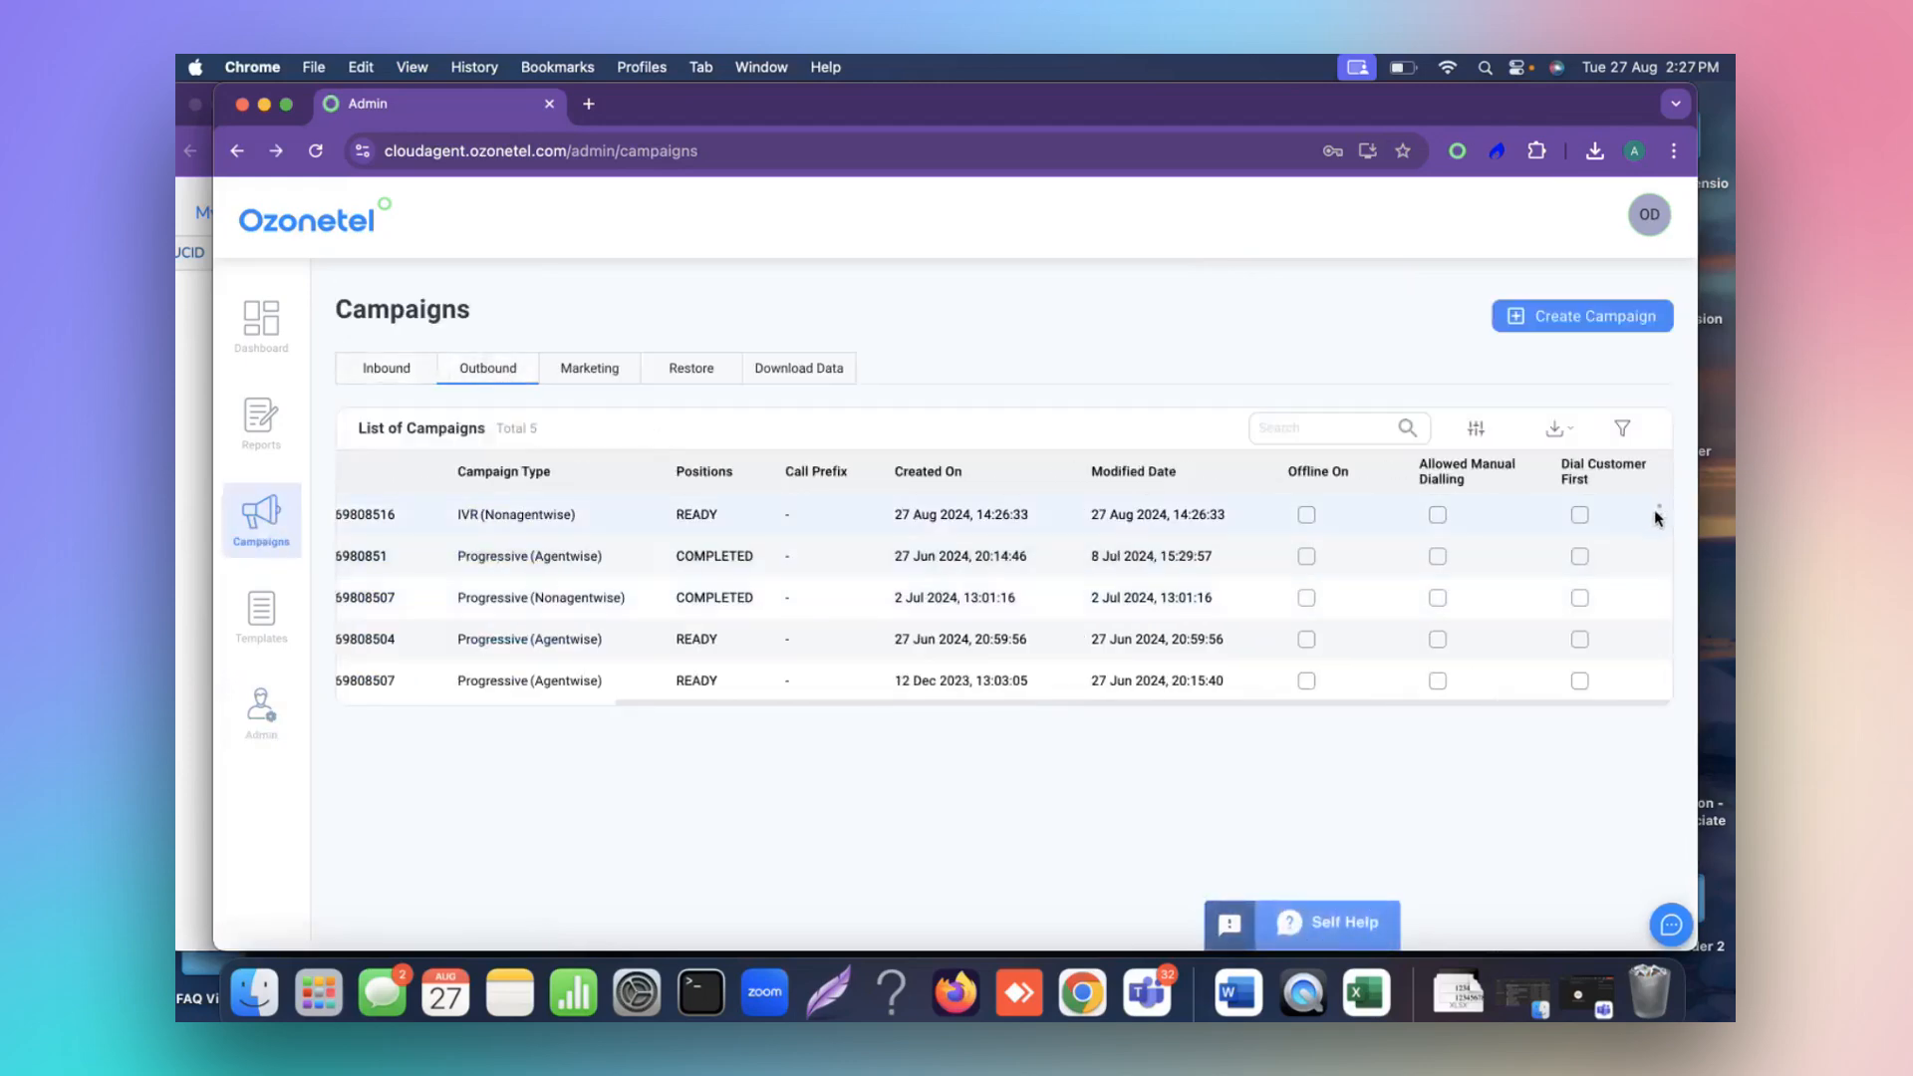
pyautogui.click(1656, 514)
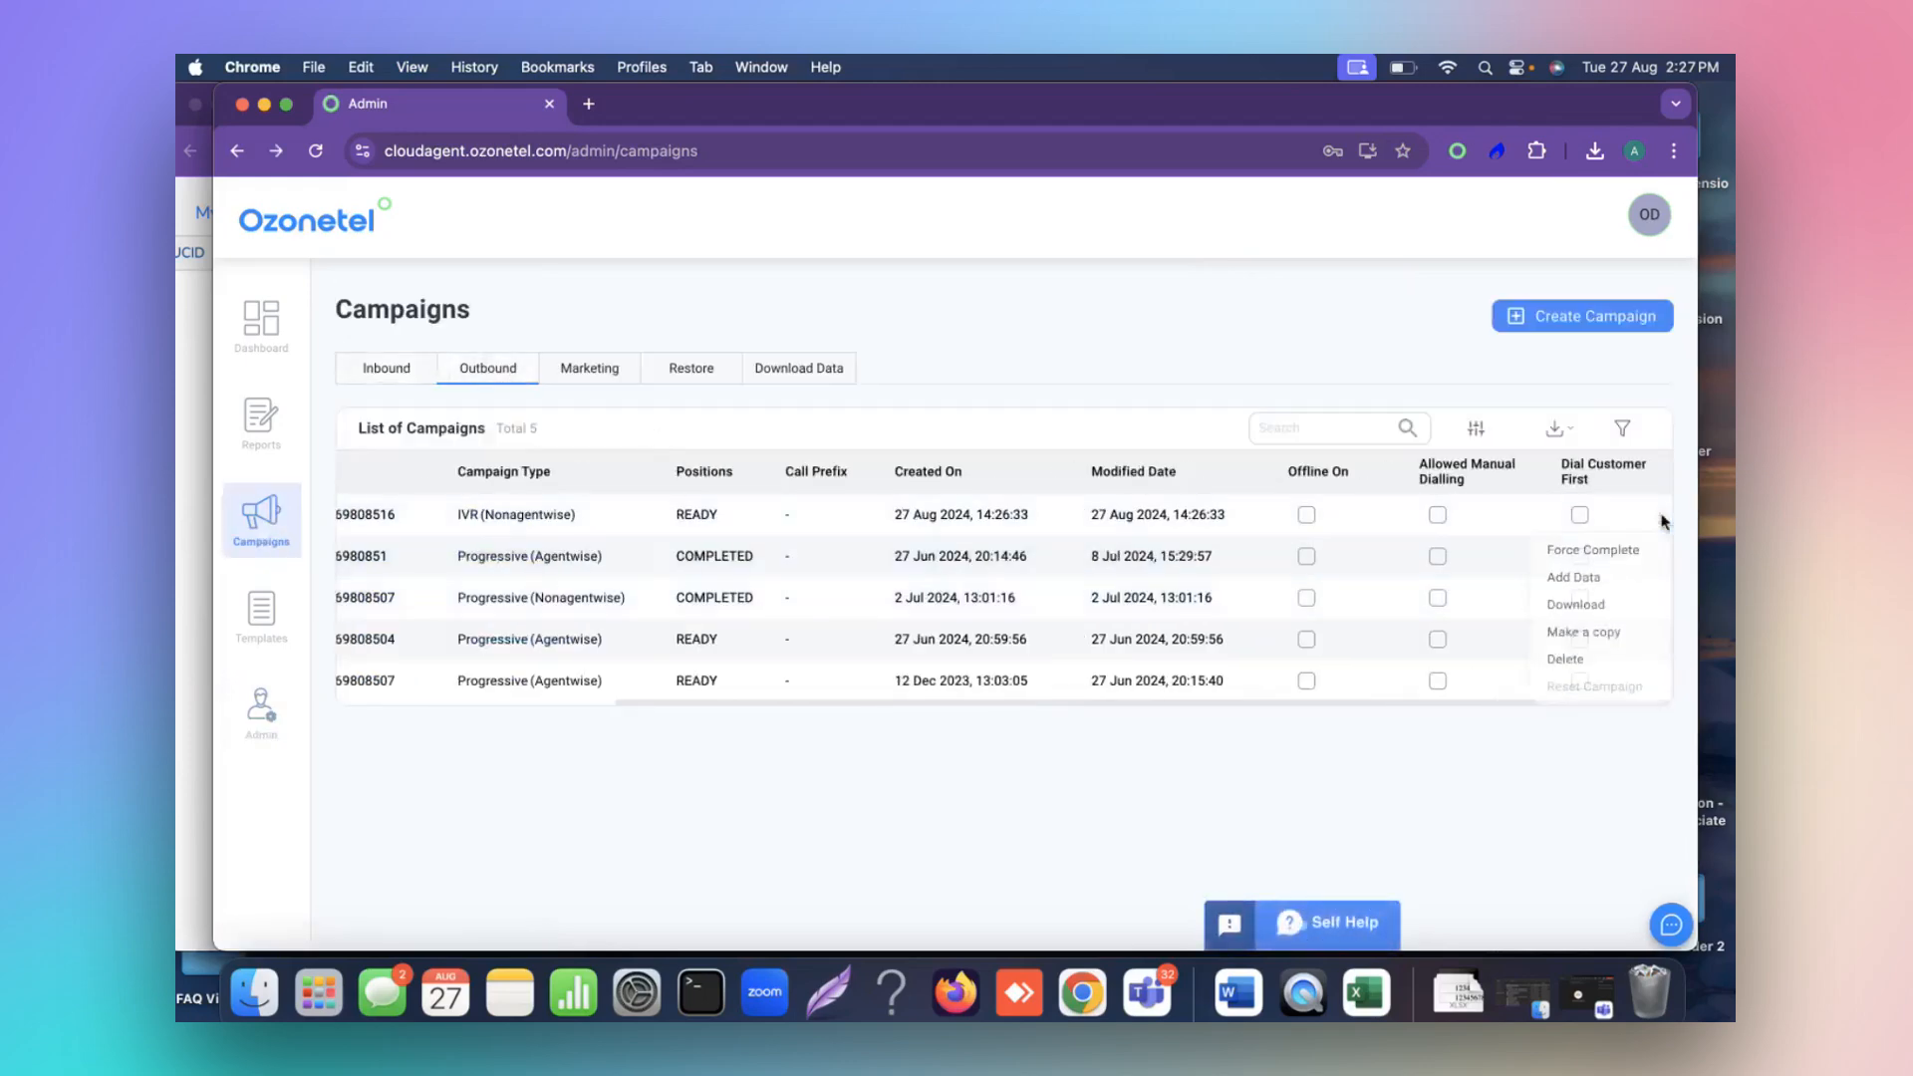
pyautogui.click(1611, 608)
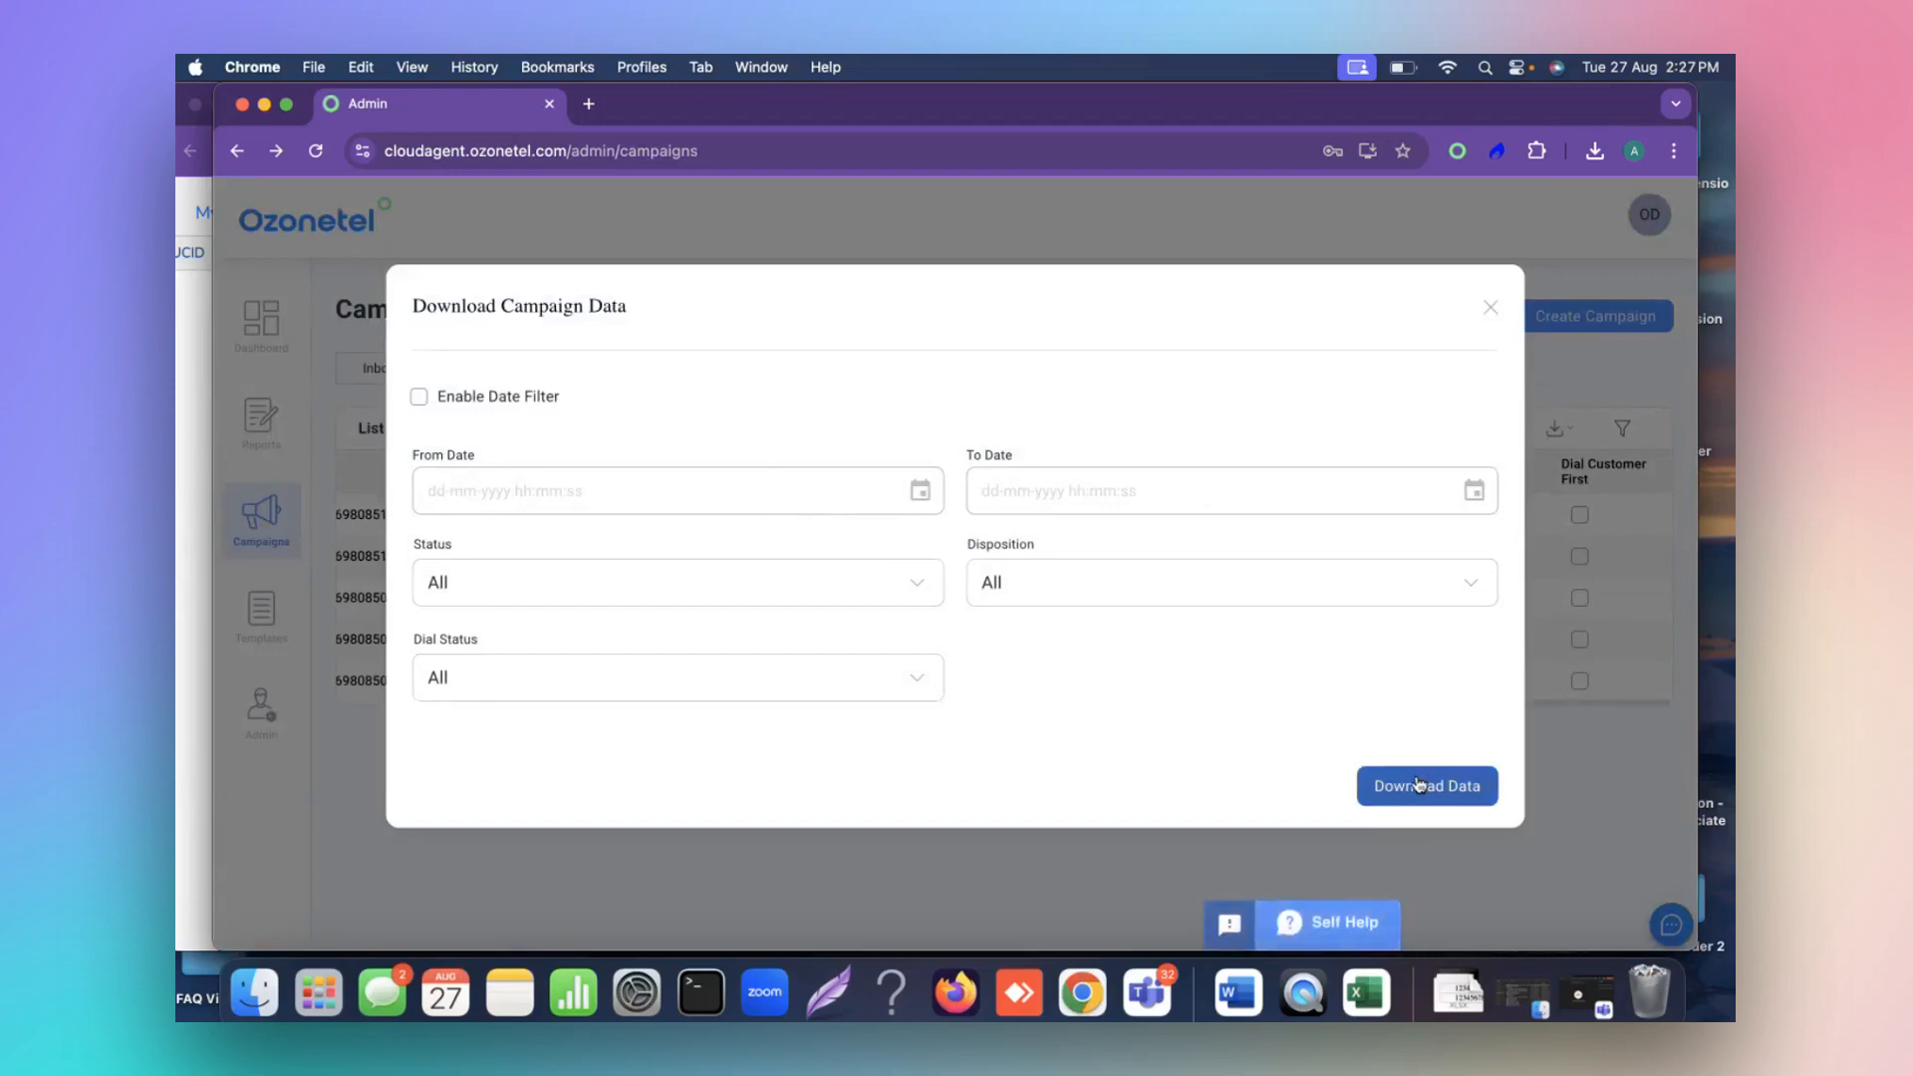
pyautogui.click(1488, 316)
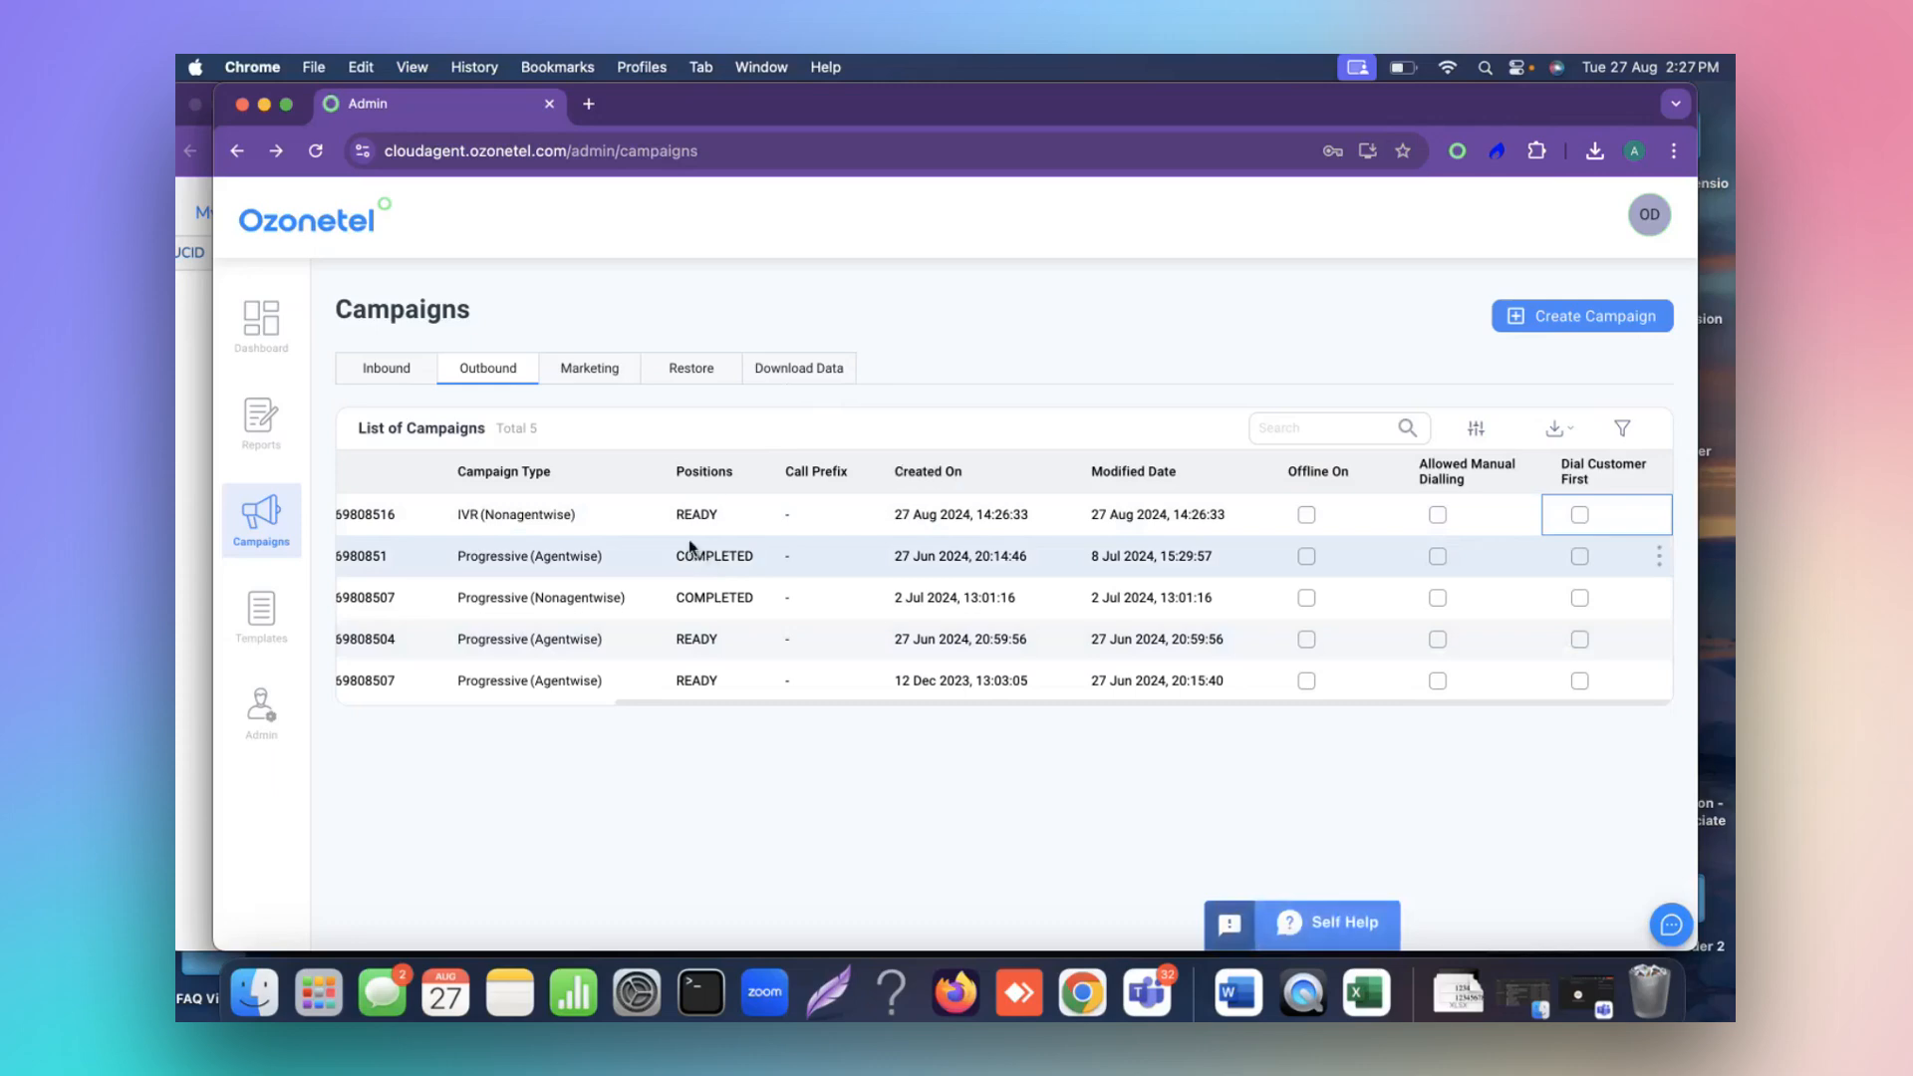
# Inspect the campaign name, mapping and columns in Test_123's Add Data form, close it and review the campaign's other actions.
pyautogui.click(1658, 516)
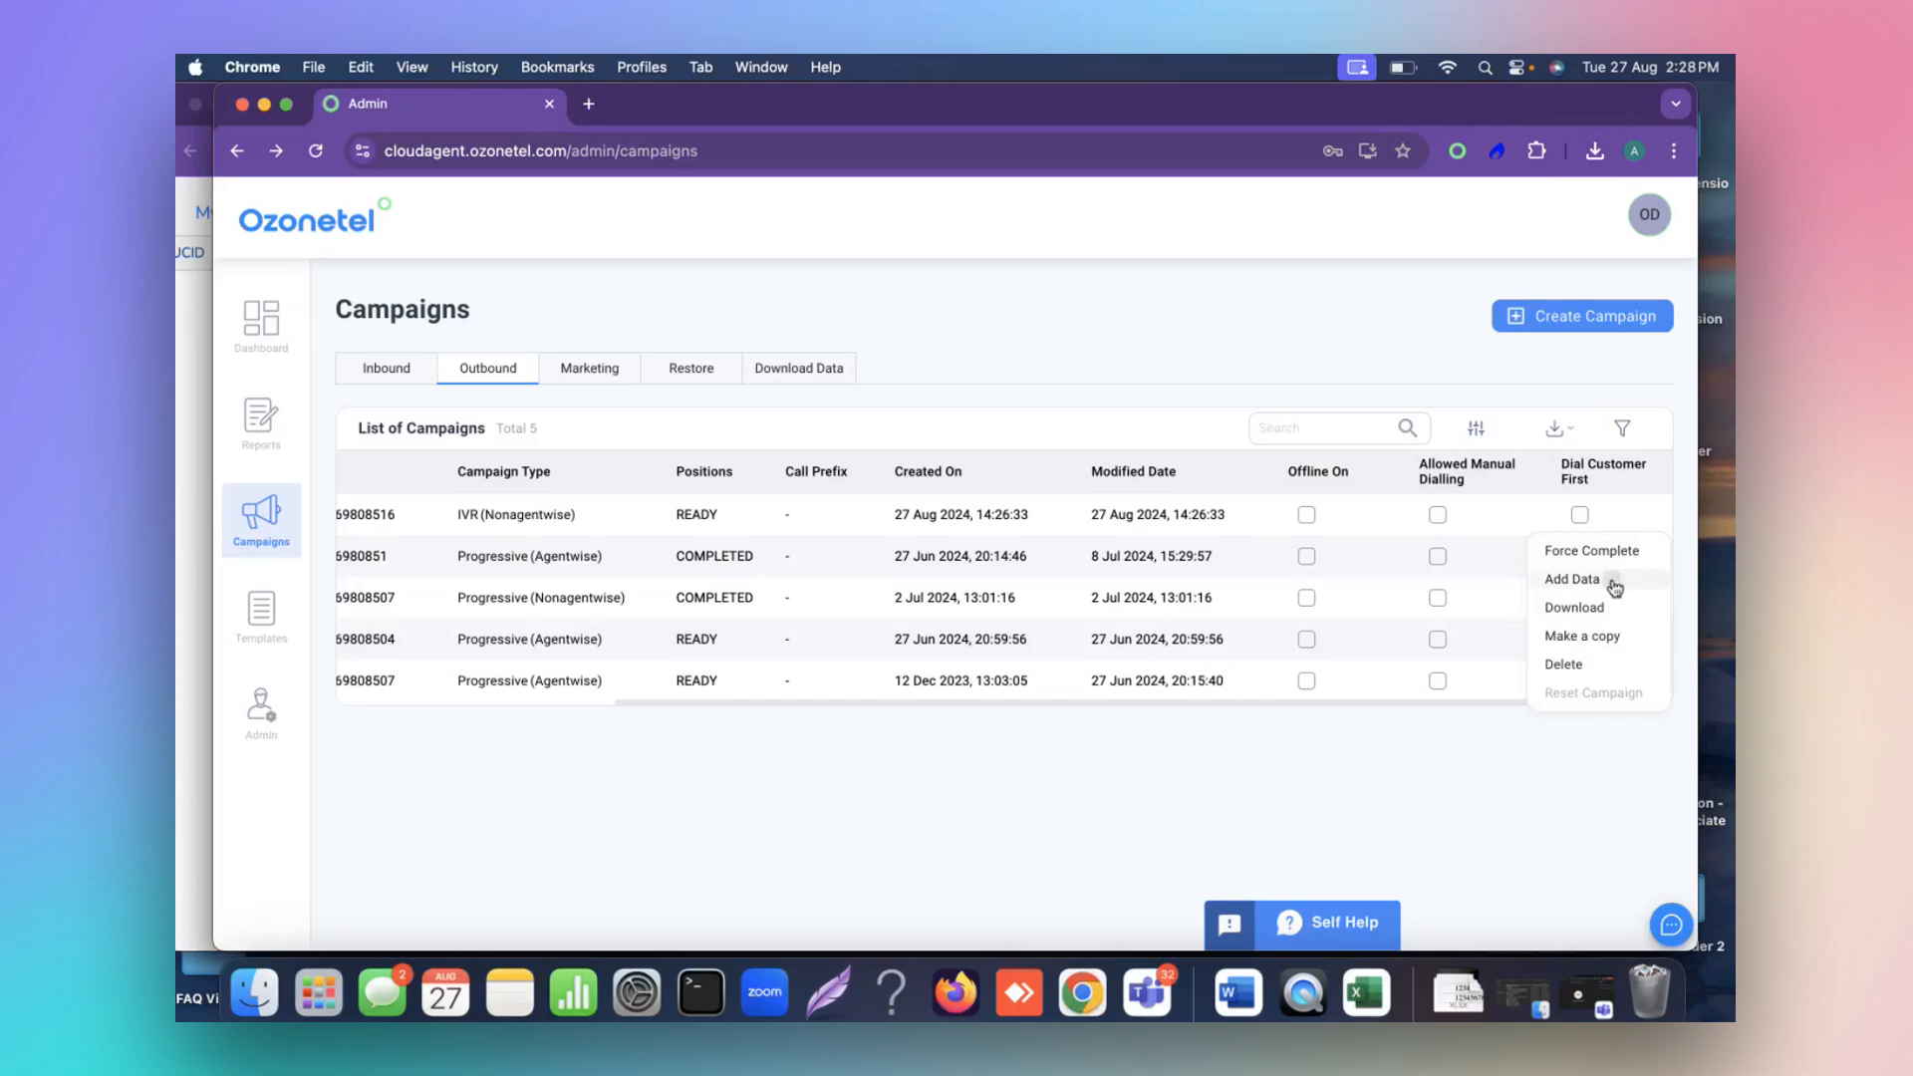
pyautogui.click(1612, 581)
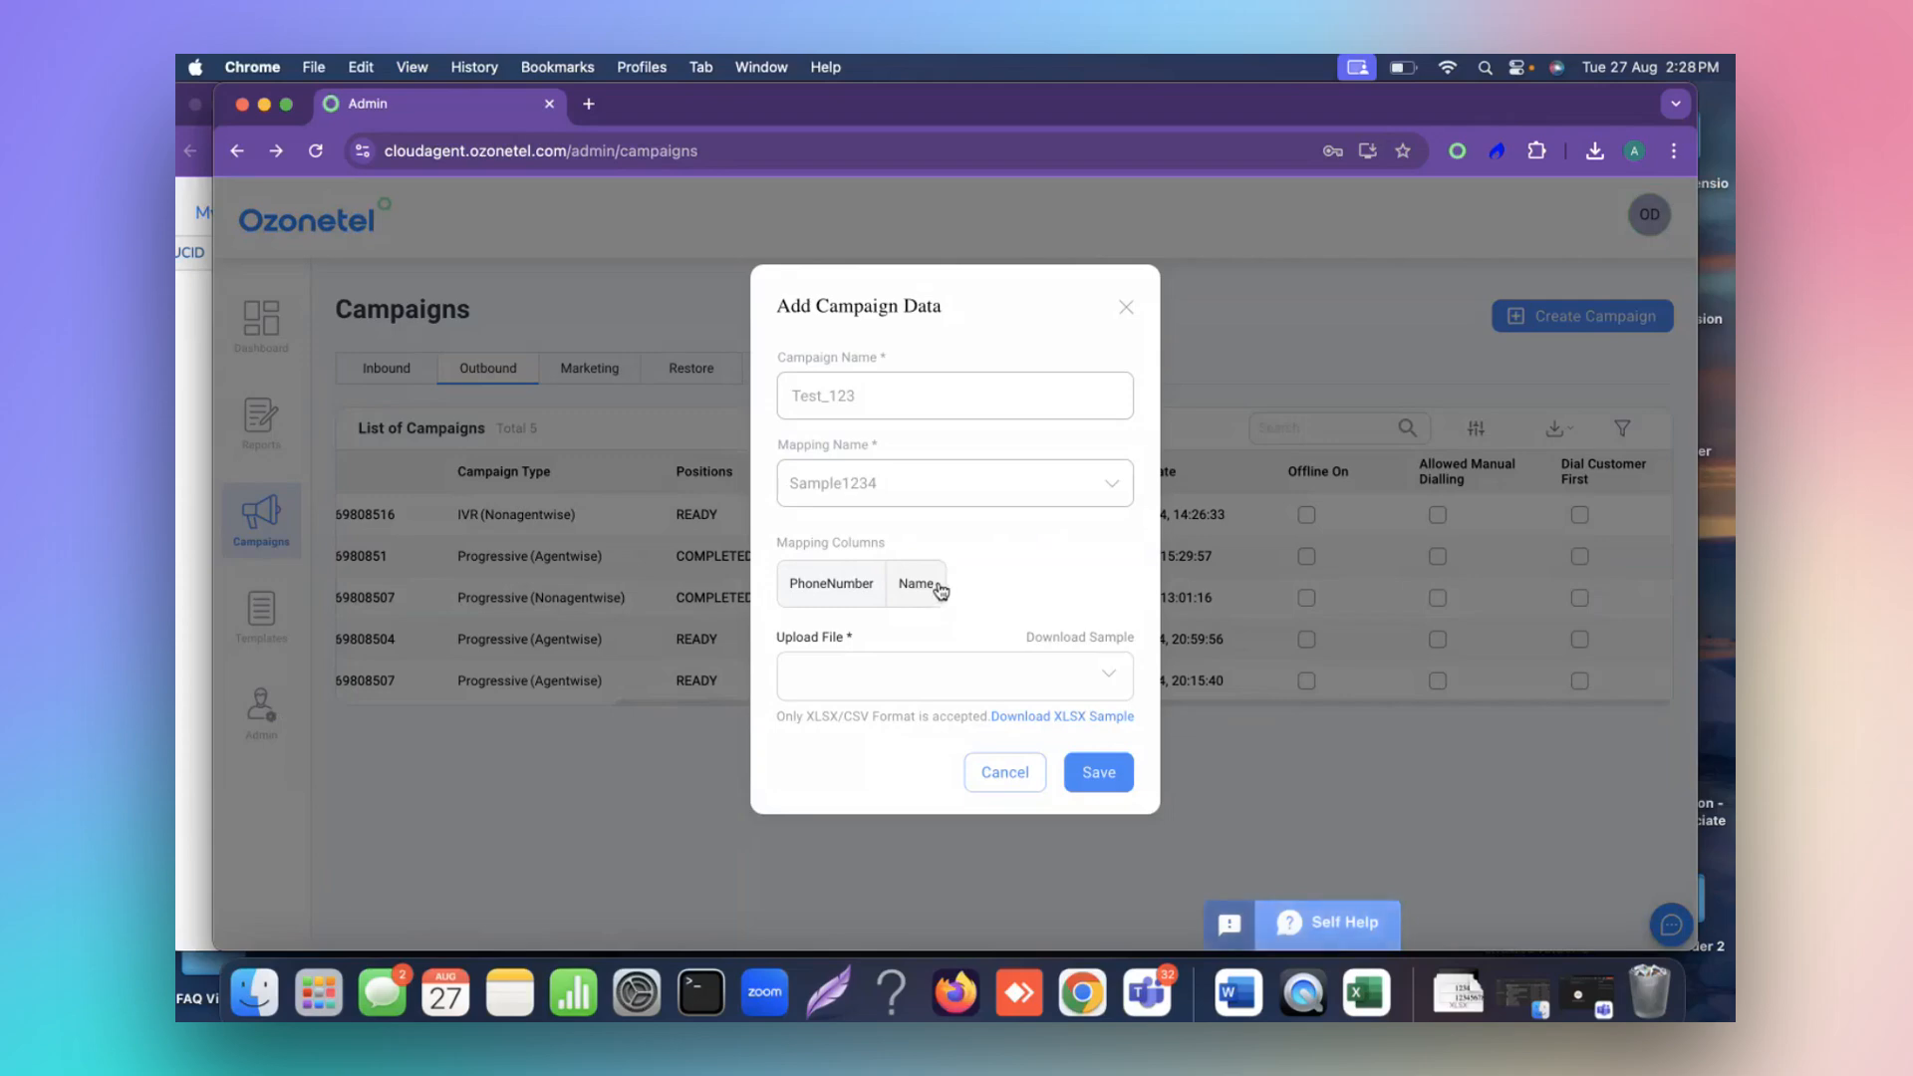
pyautogui.click(780, 587)
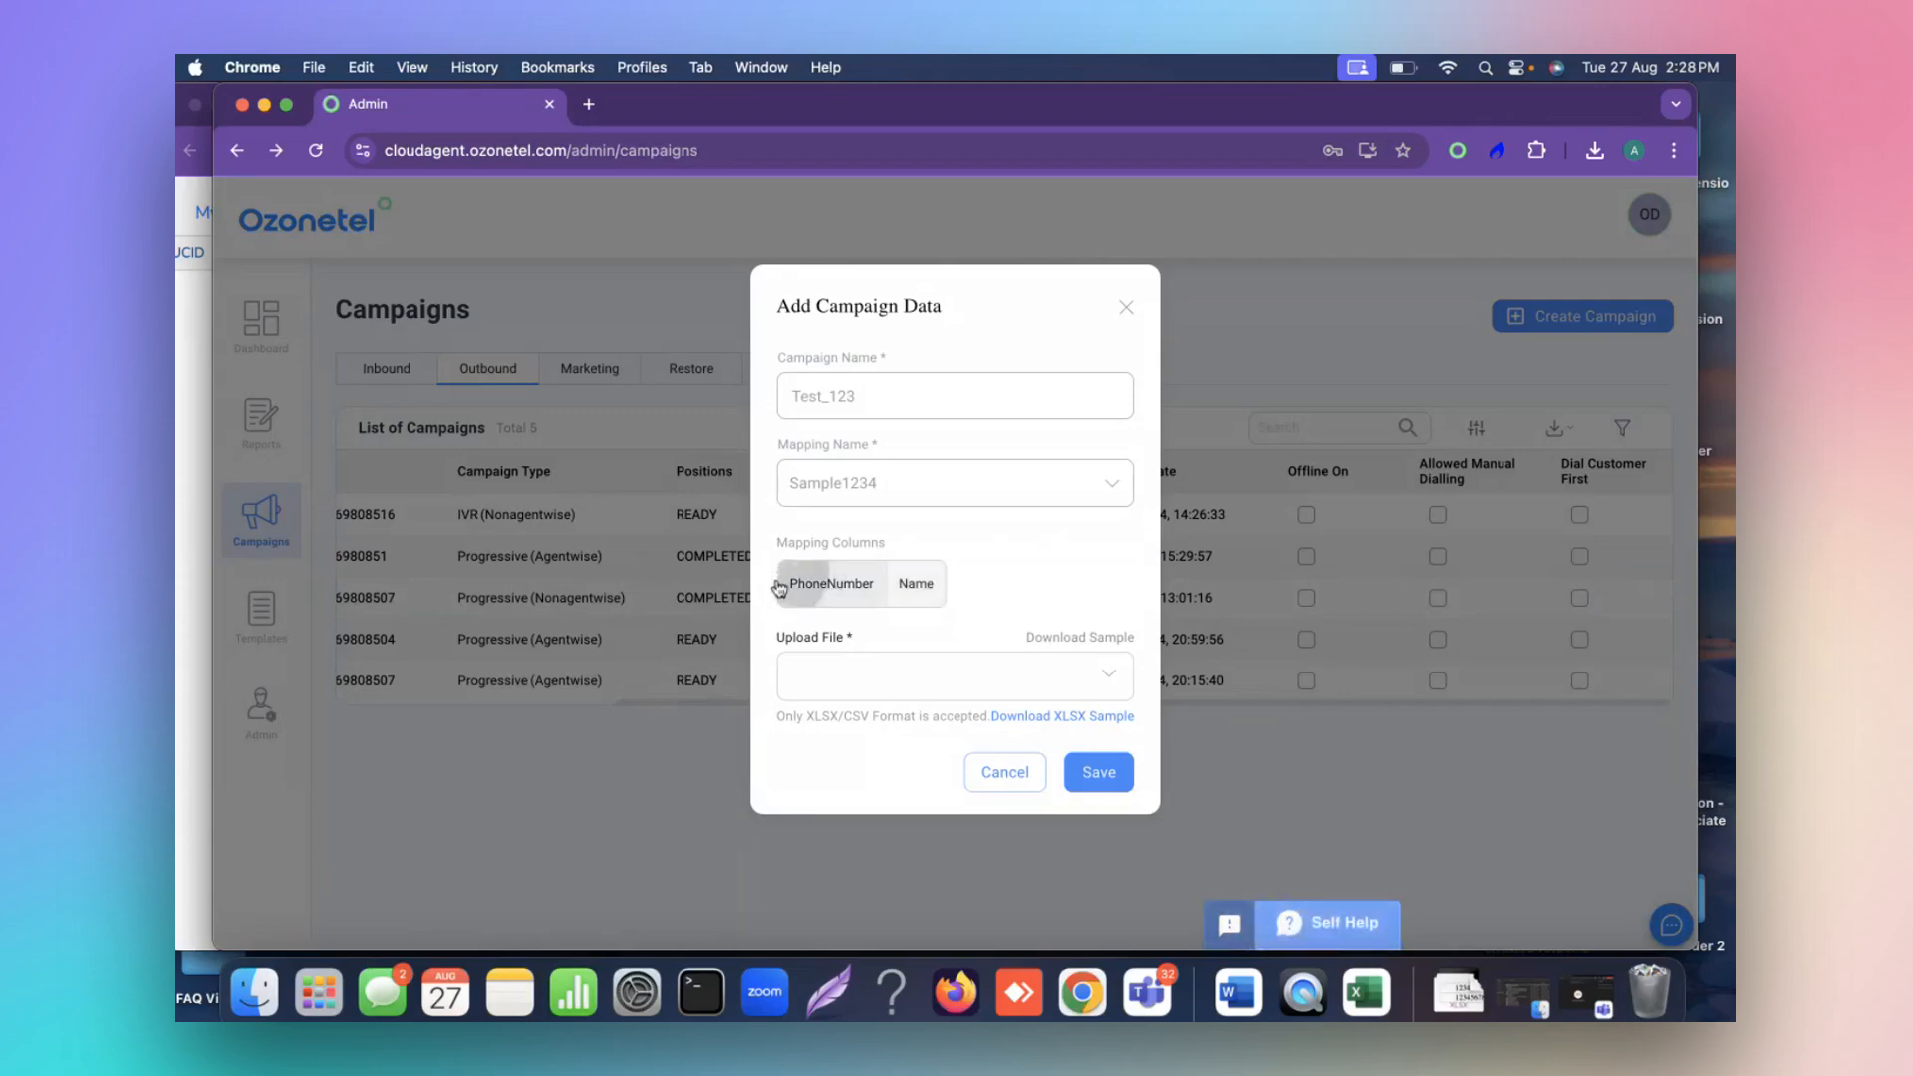
pyautogui.doubleClick(803, 479)
pyautogui.doubleClick(812, 399)
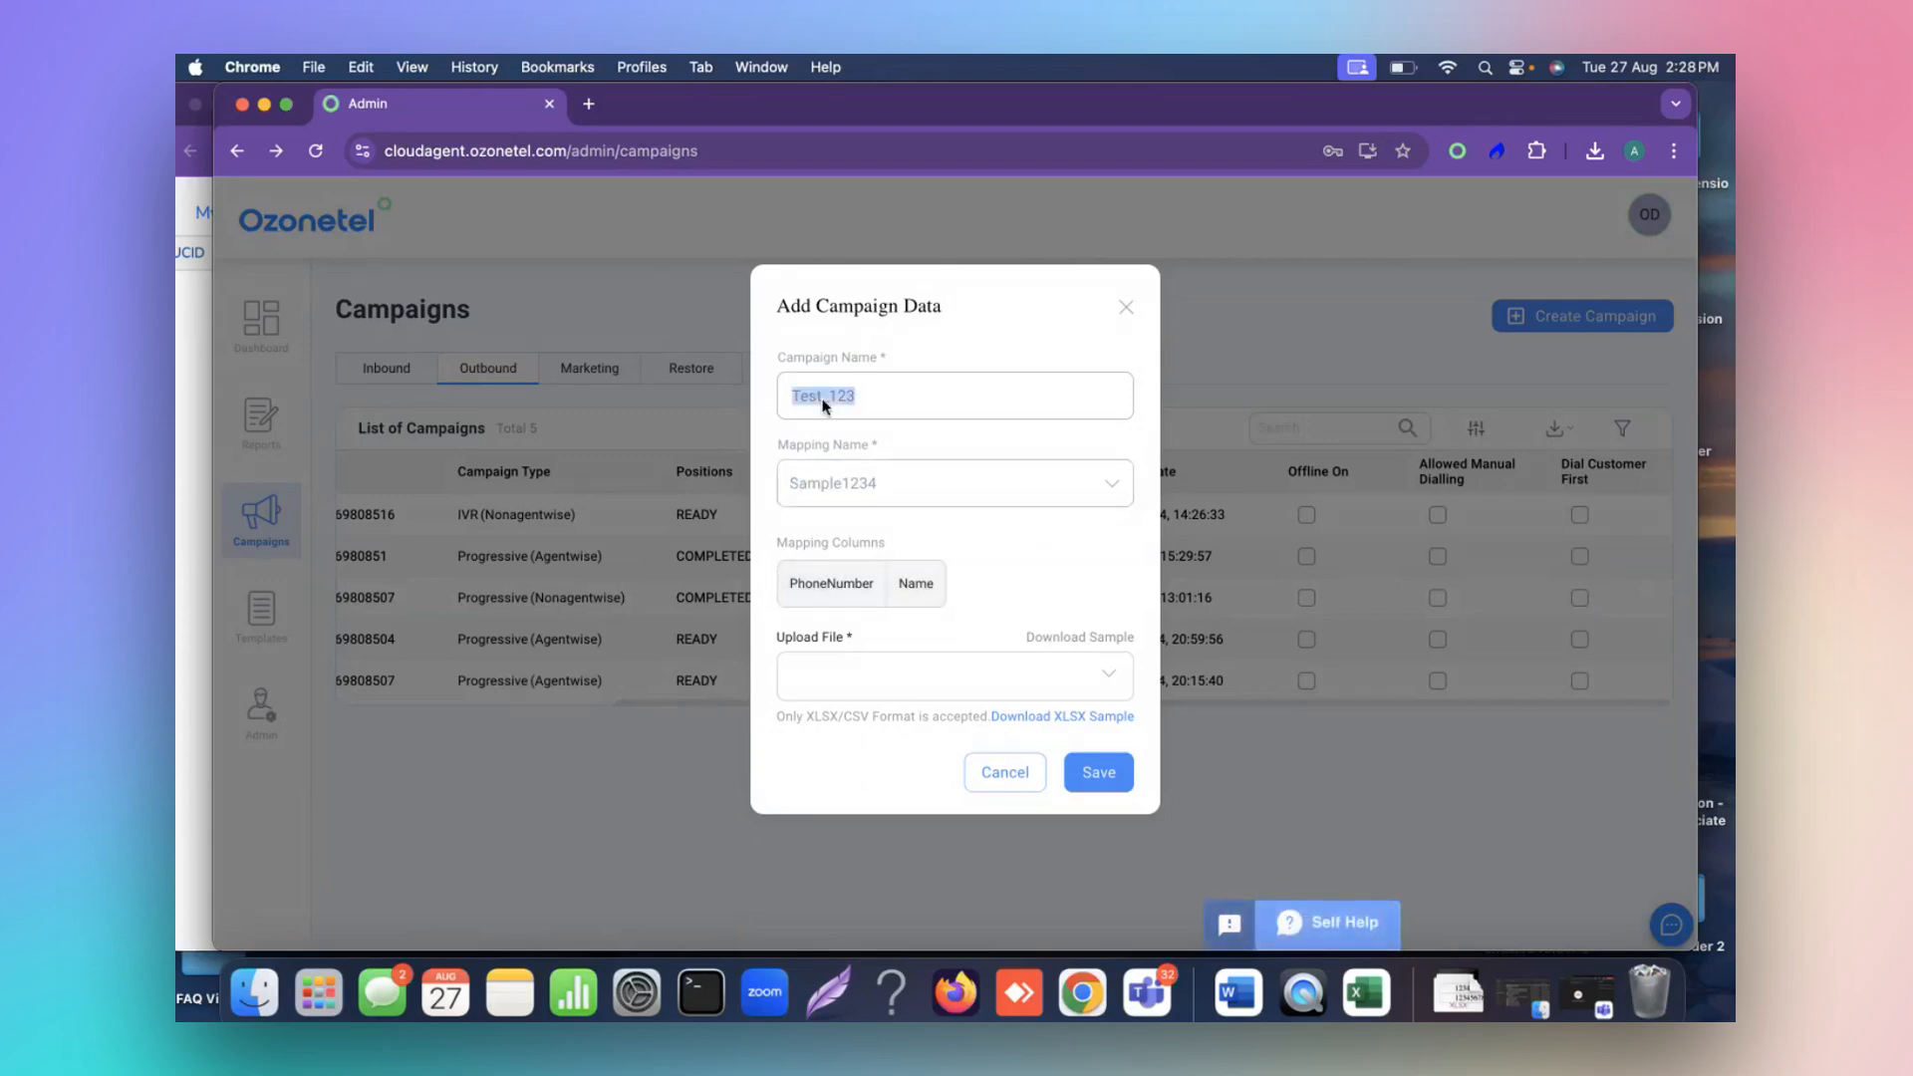
pyautogui.click(868, 533)
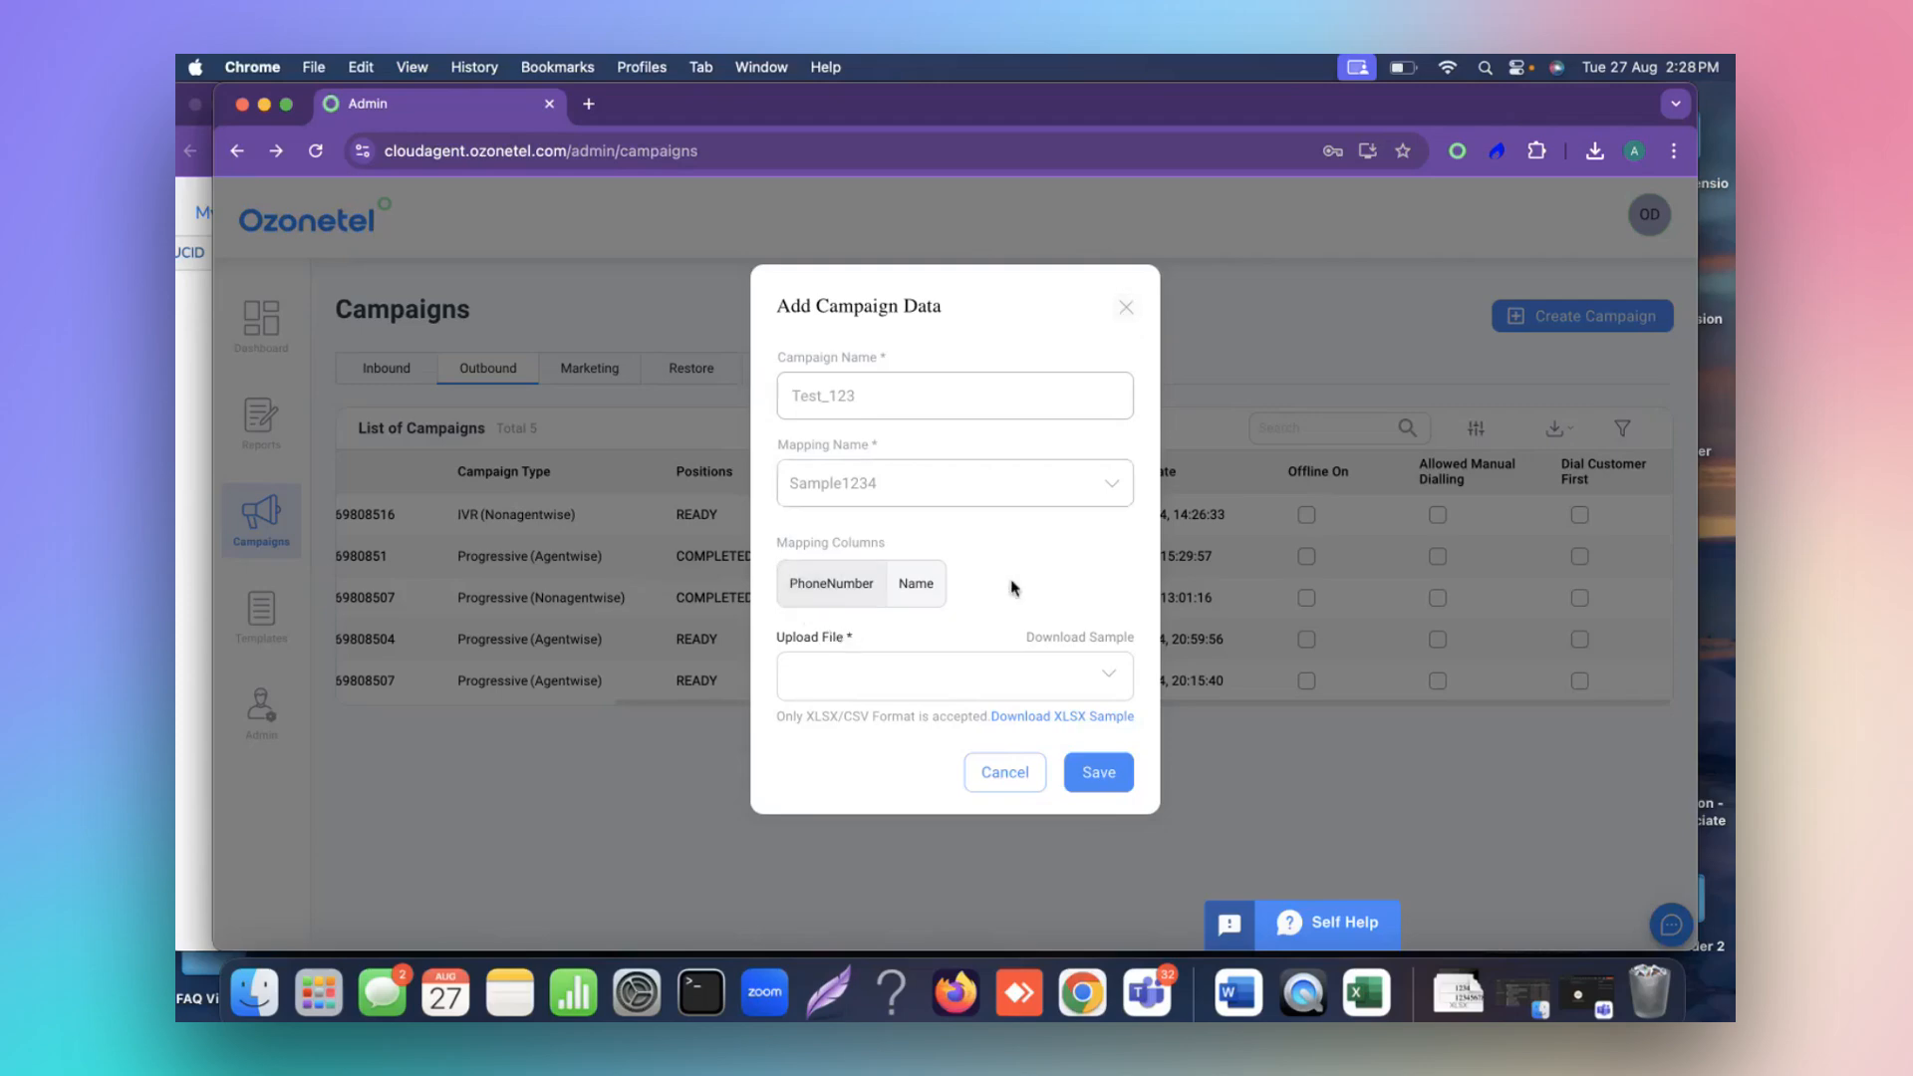
pyautogui.click(1119, 306)
pyautogui.click(1661, 520)
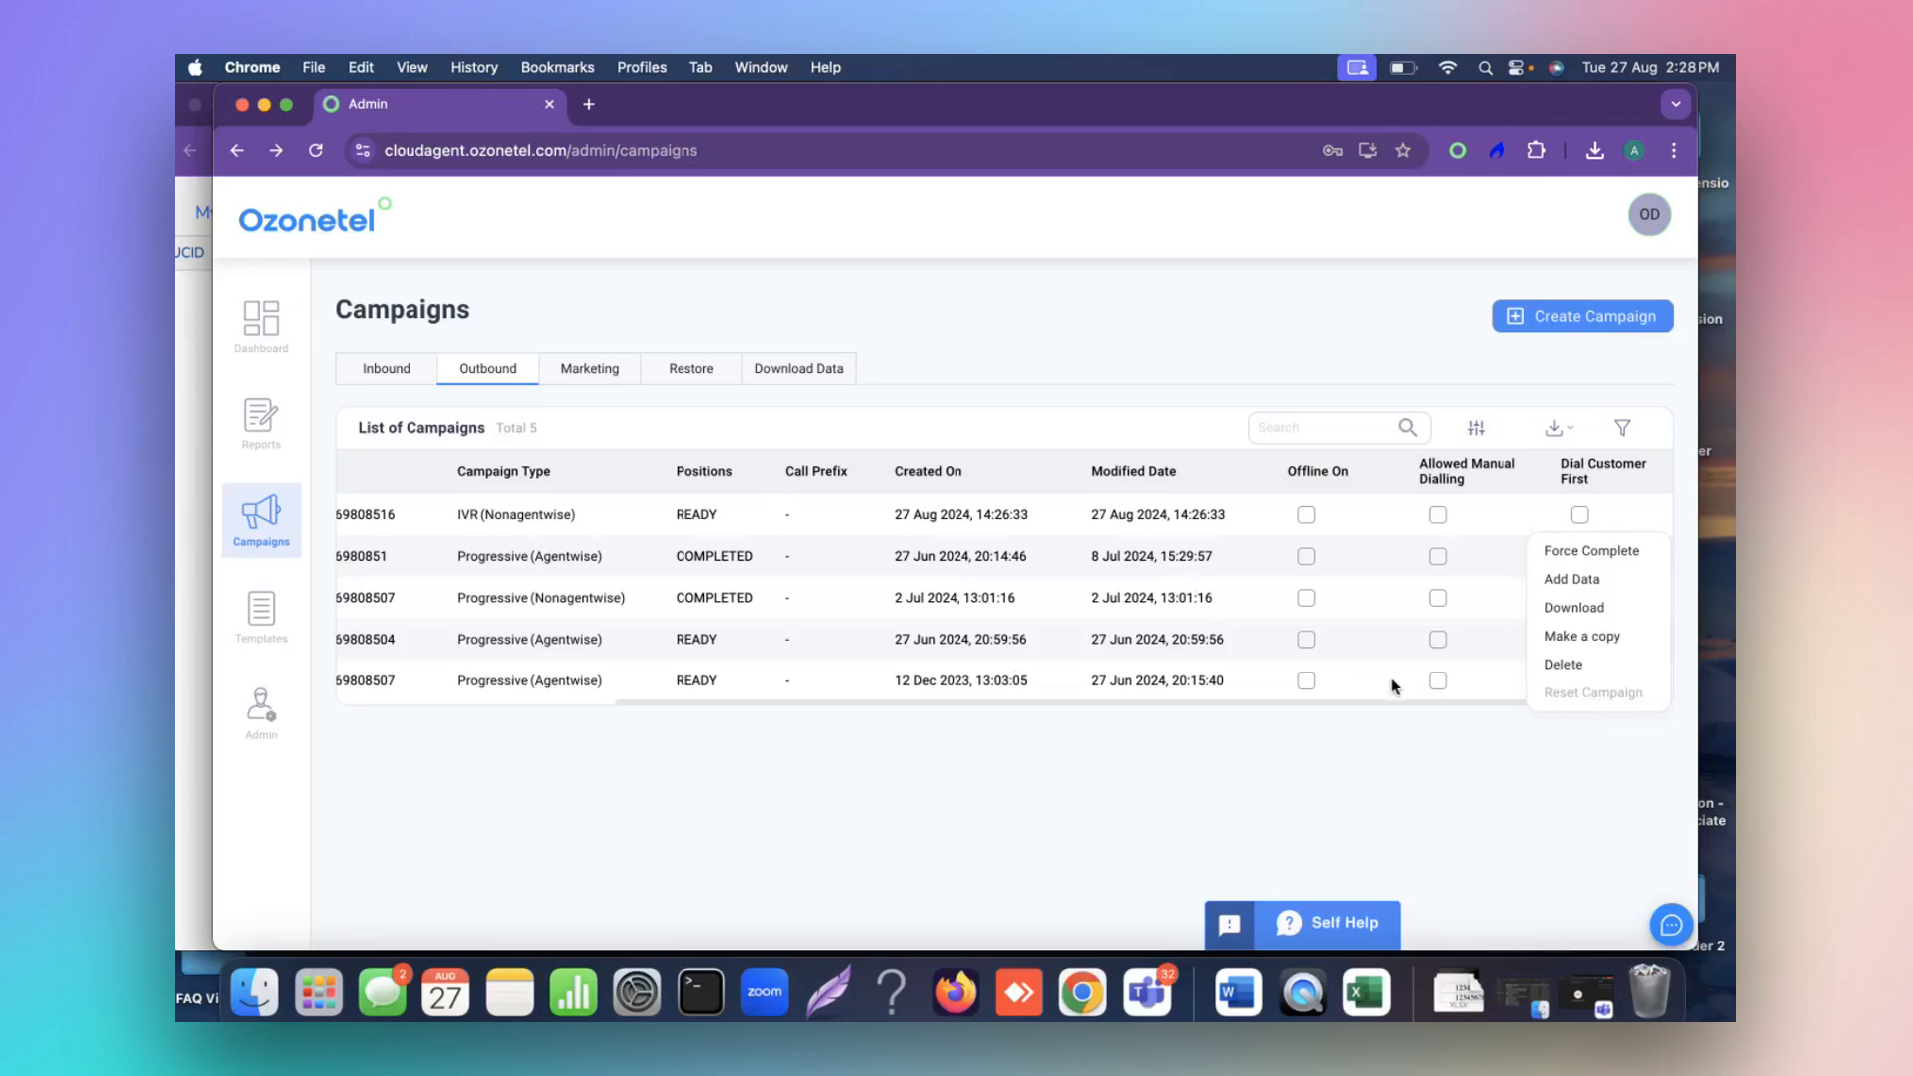
pyautogui.click(1105, 773)
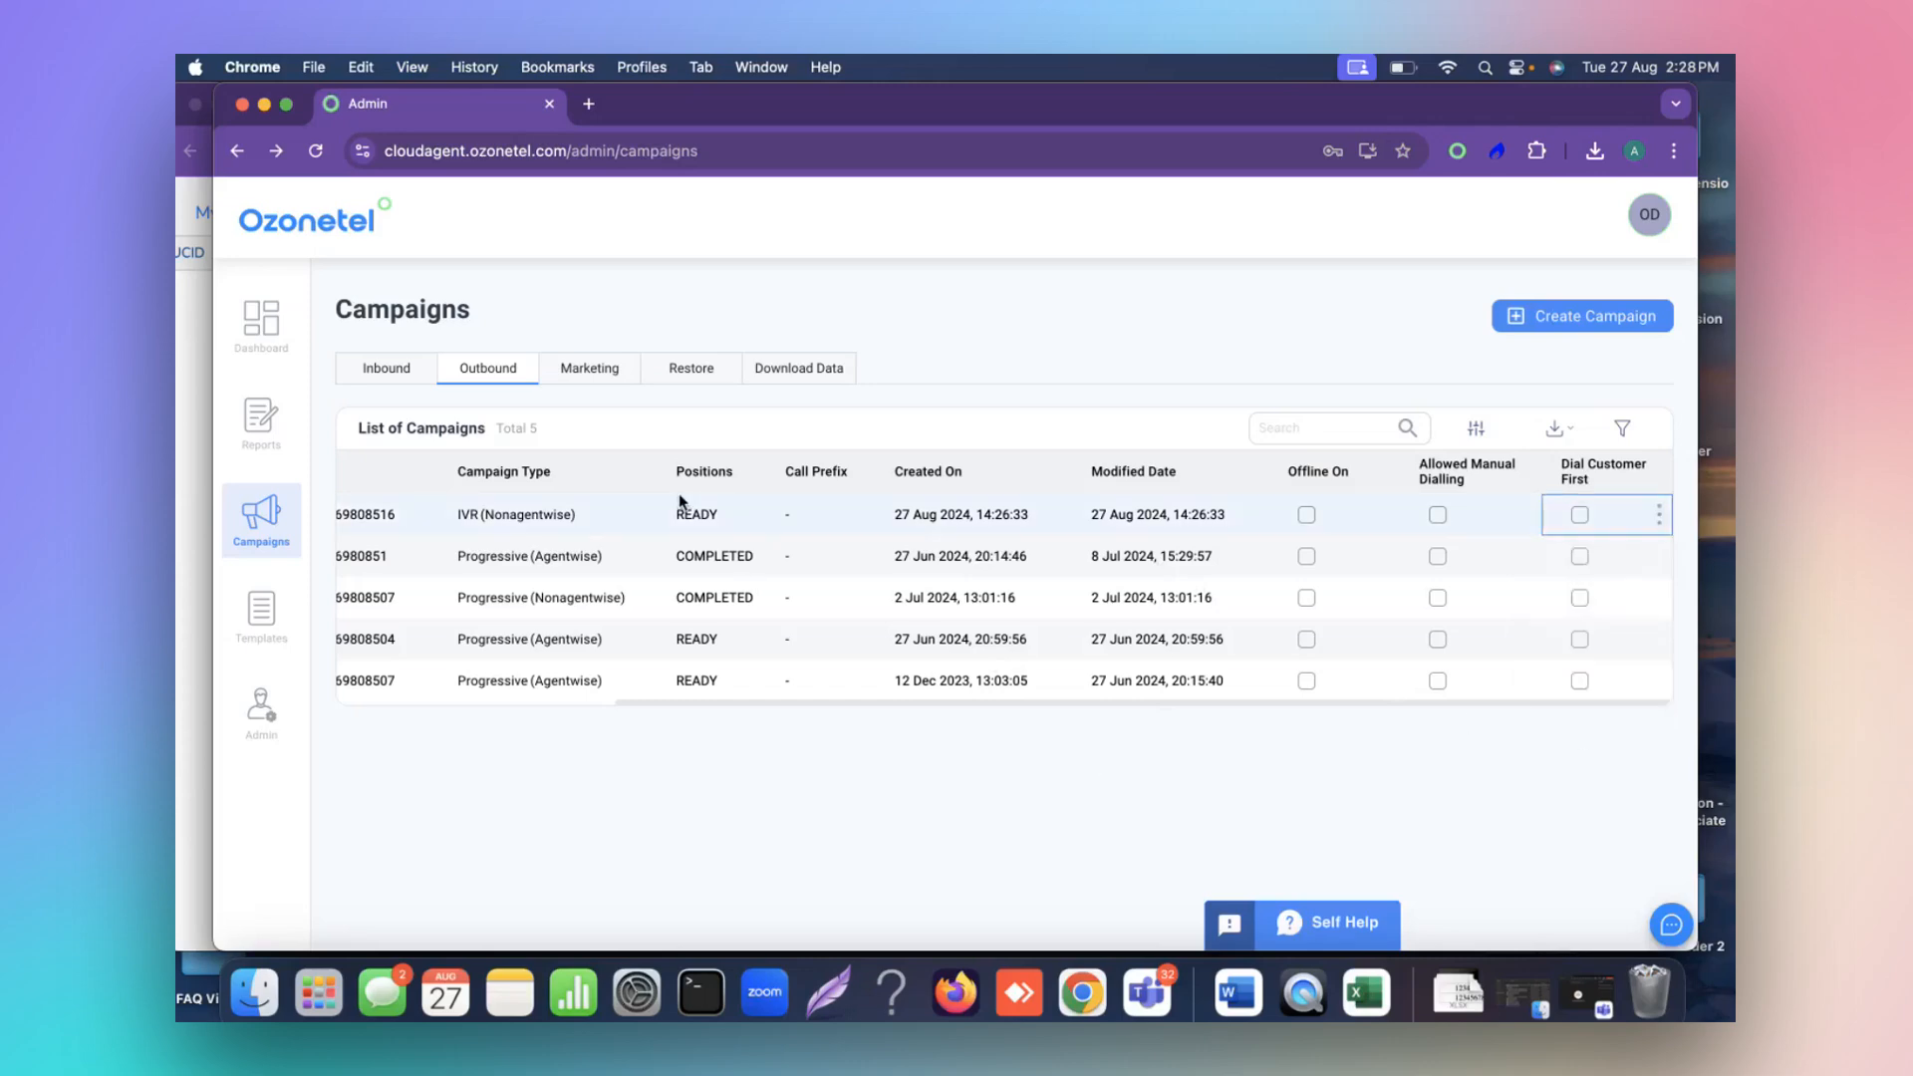
# Compare the actions available for the Test_123 and Example outbound campaigns, and force complete the Test_123 campaign.
pyautogui.click(1658, 515)
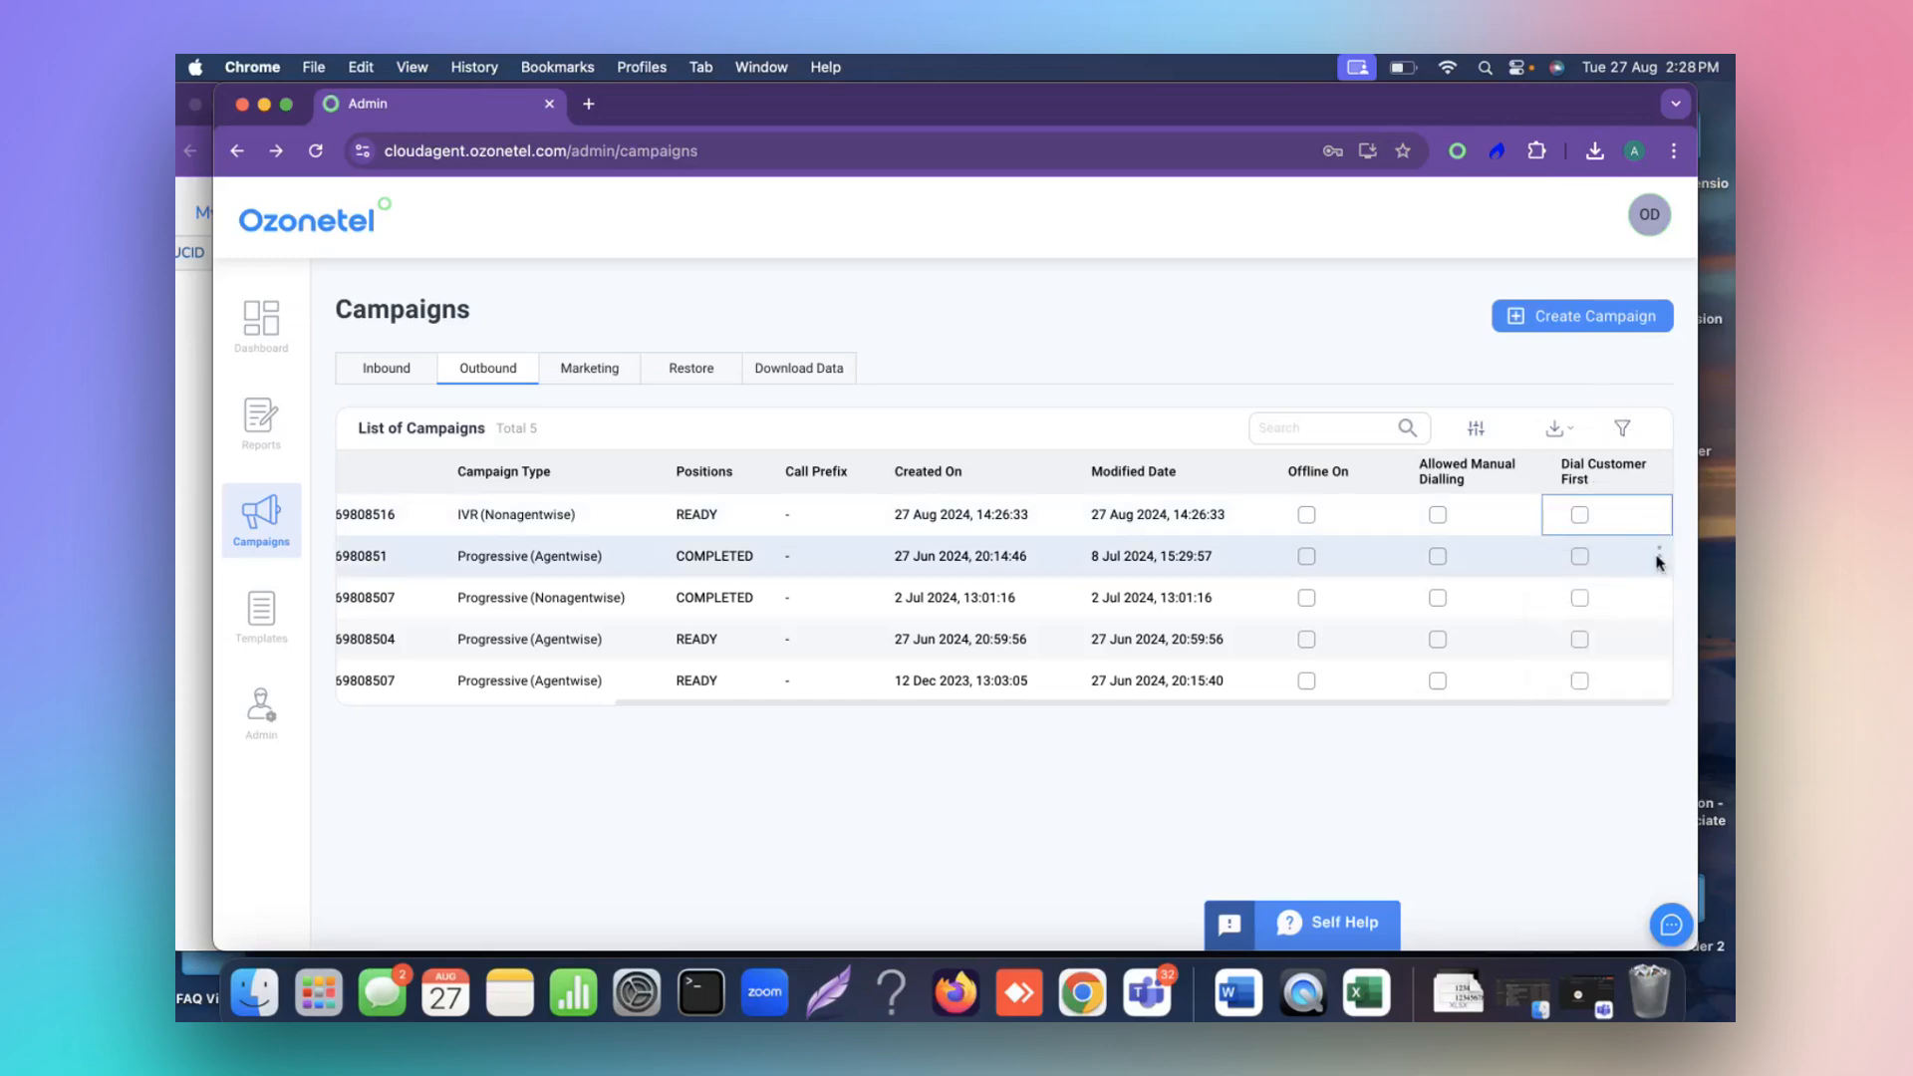
pyautogui.click(1661, 568)
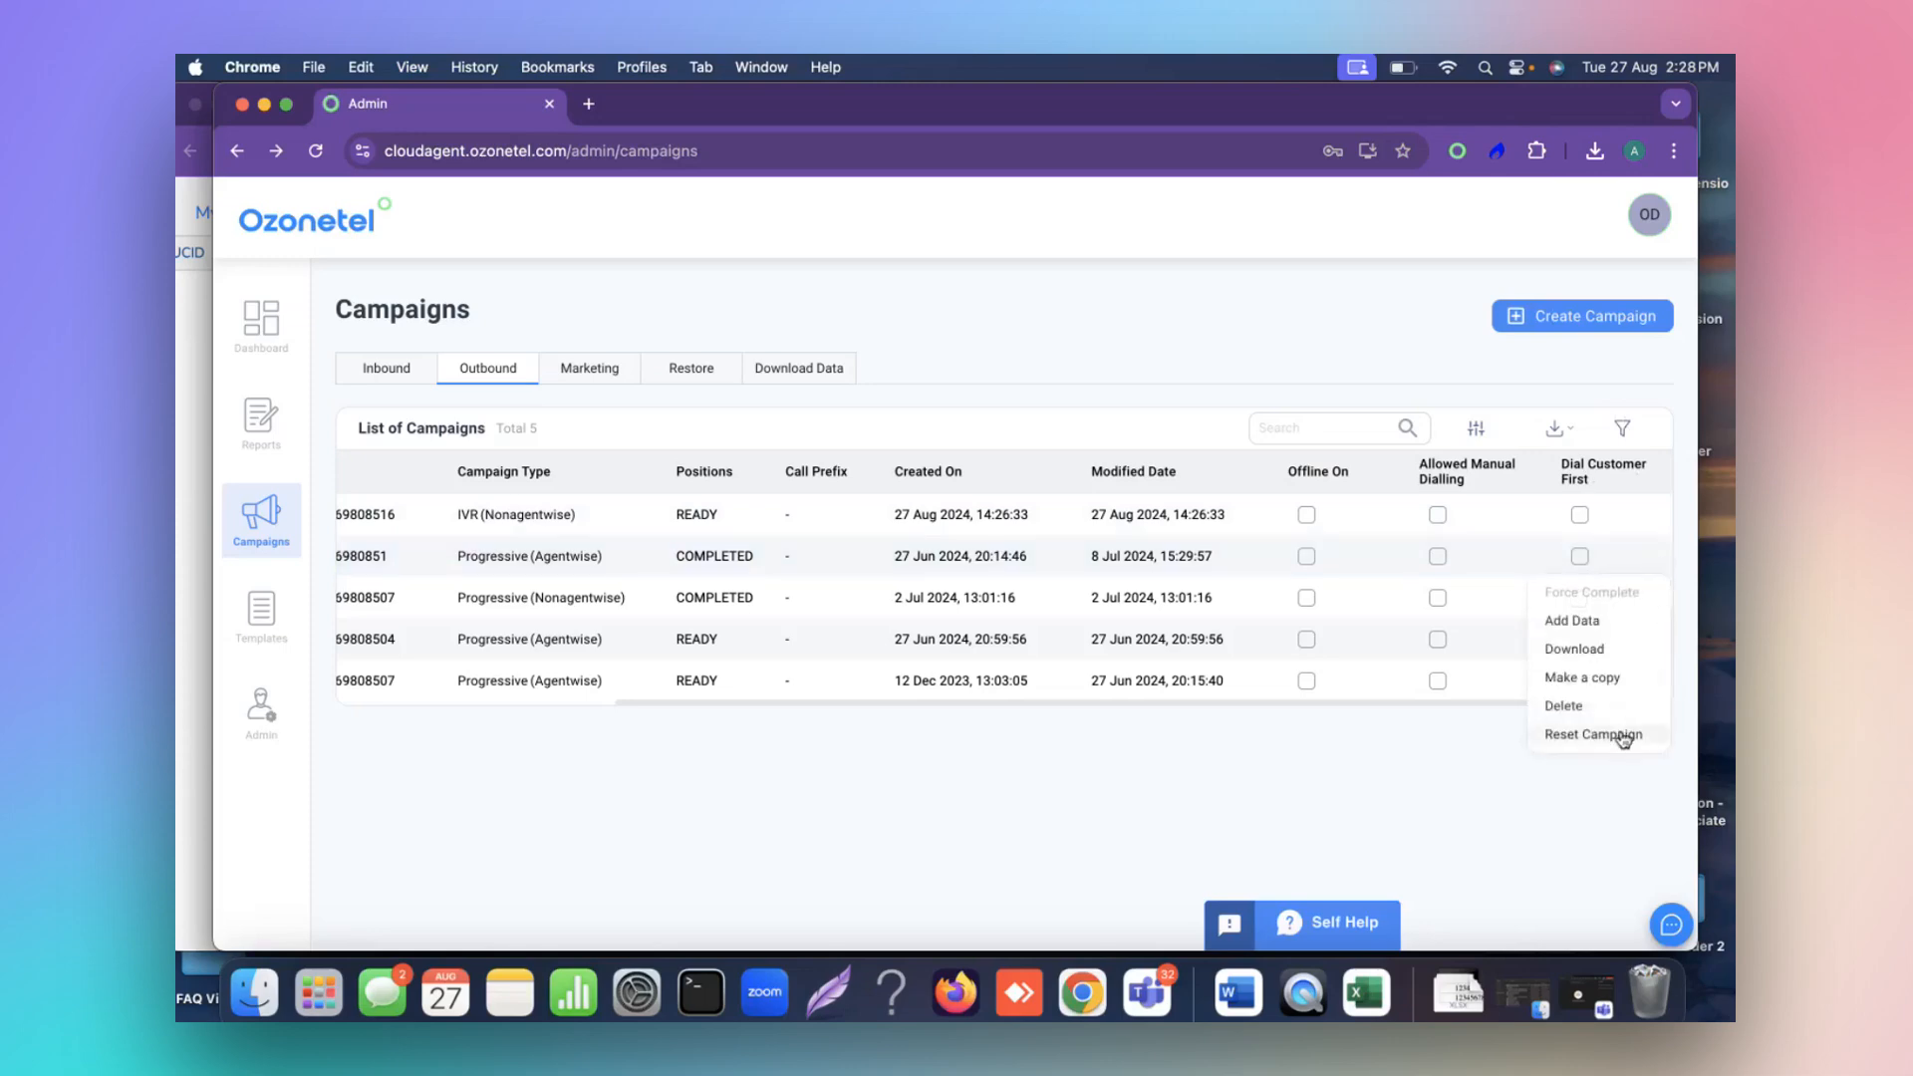
pyautogui.click(1644, 520)
pyautogui.click(1660, 518)
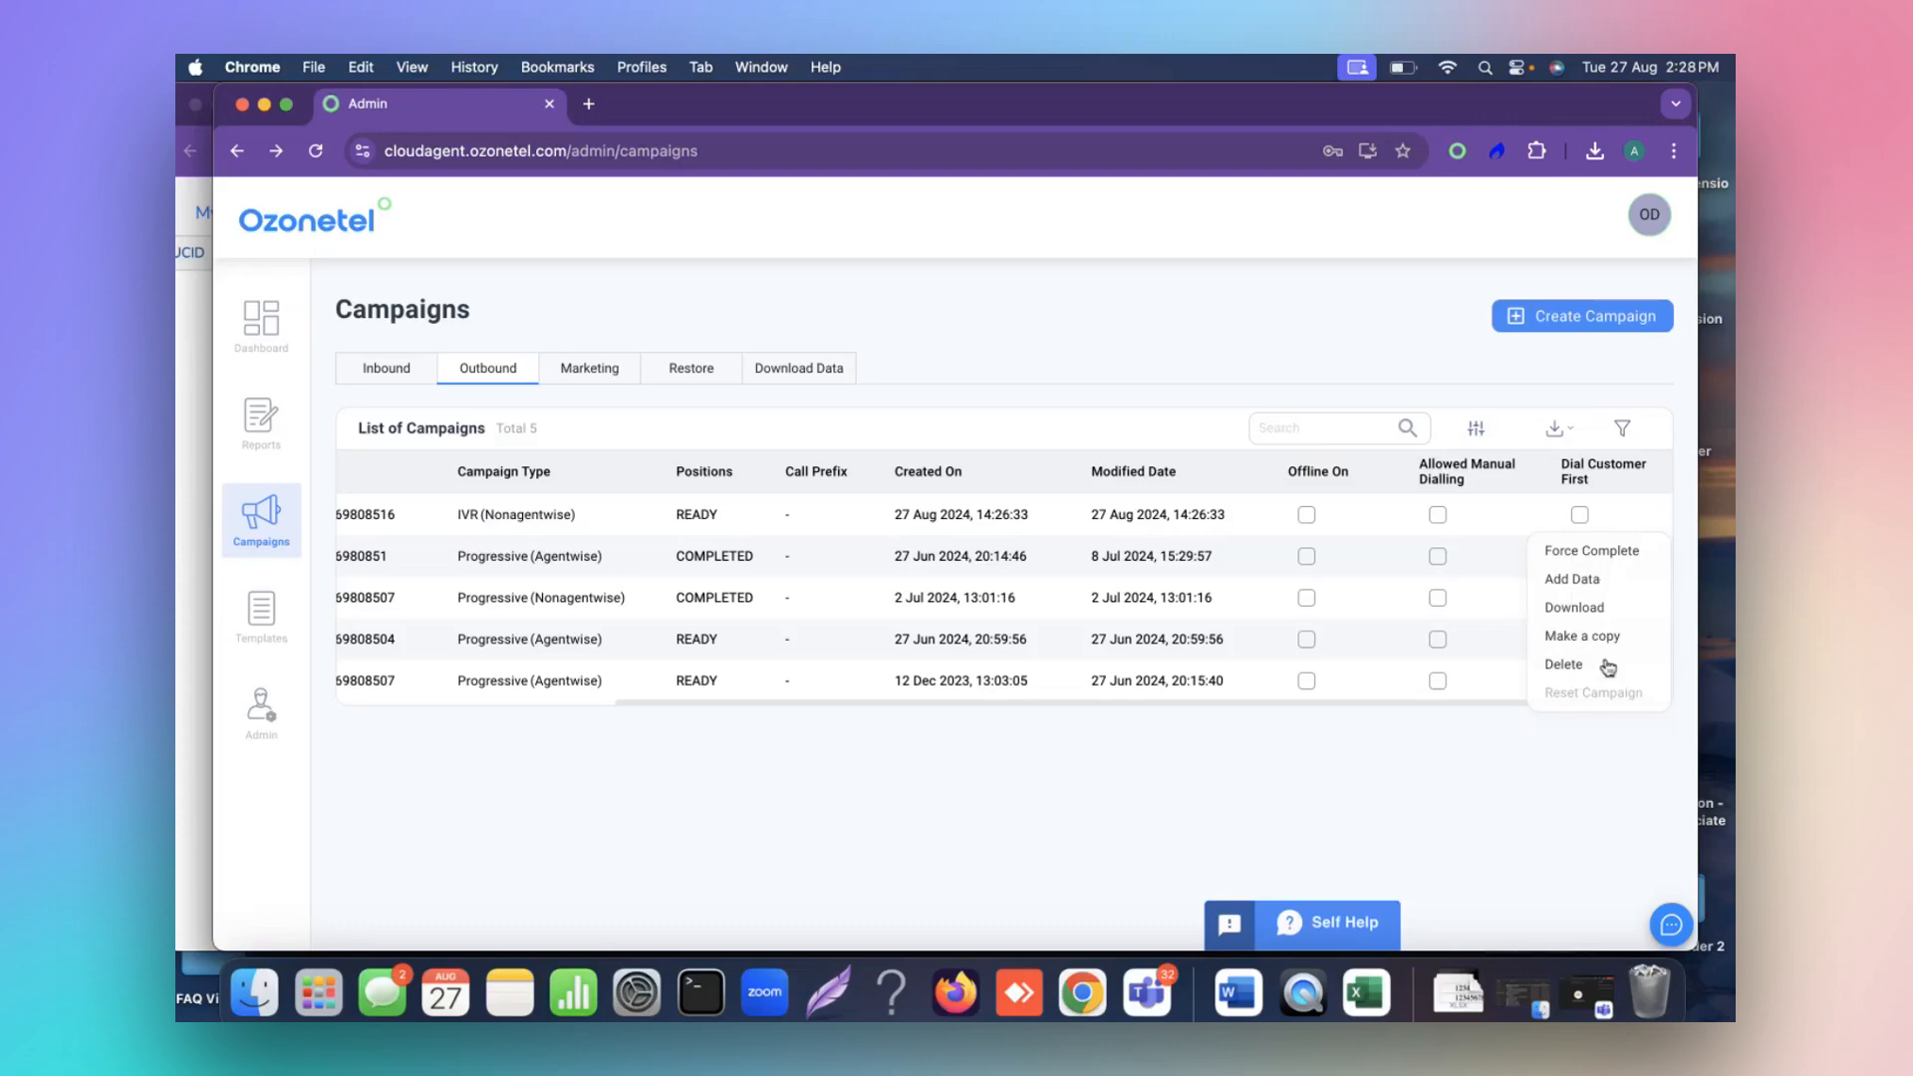
pyautogui.click(1598, 548)
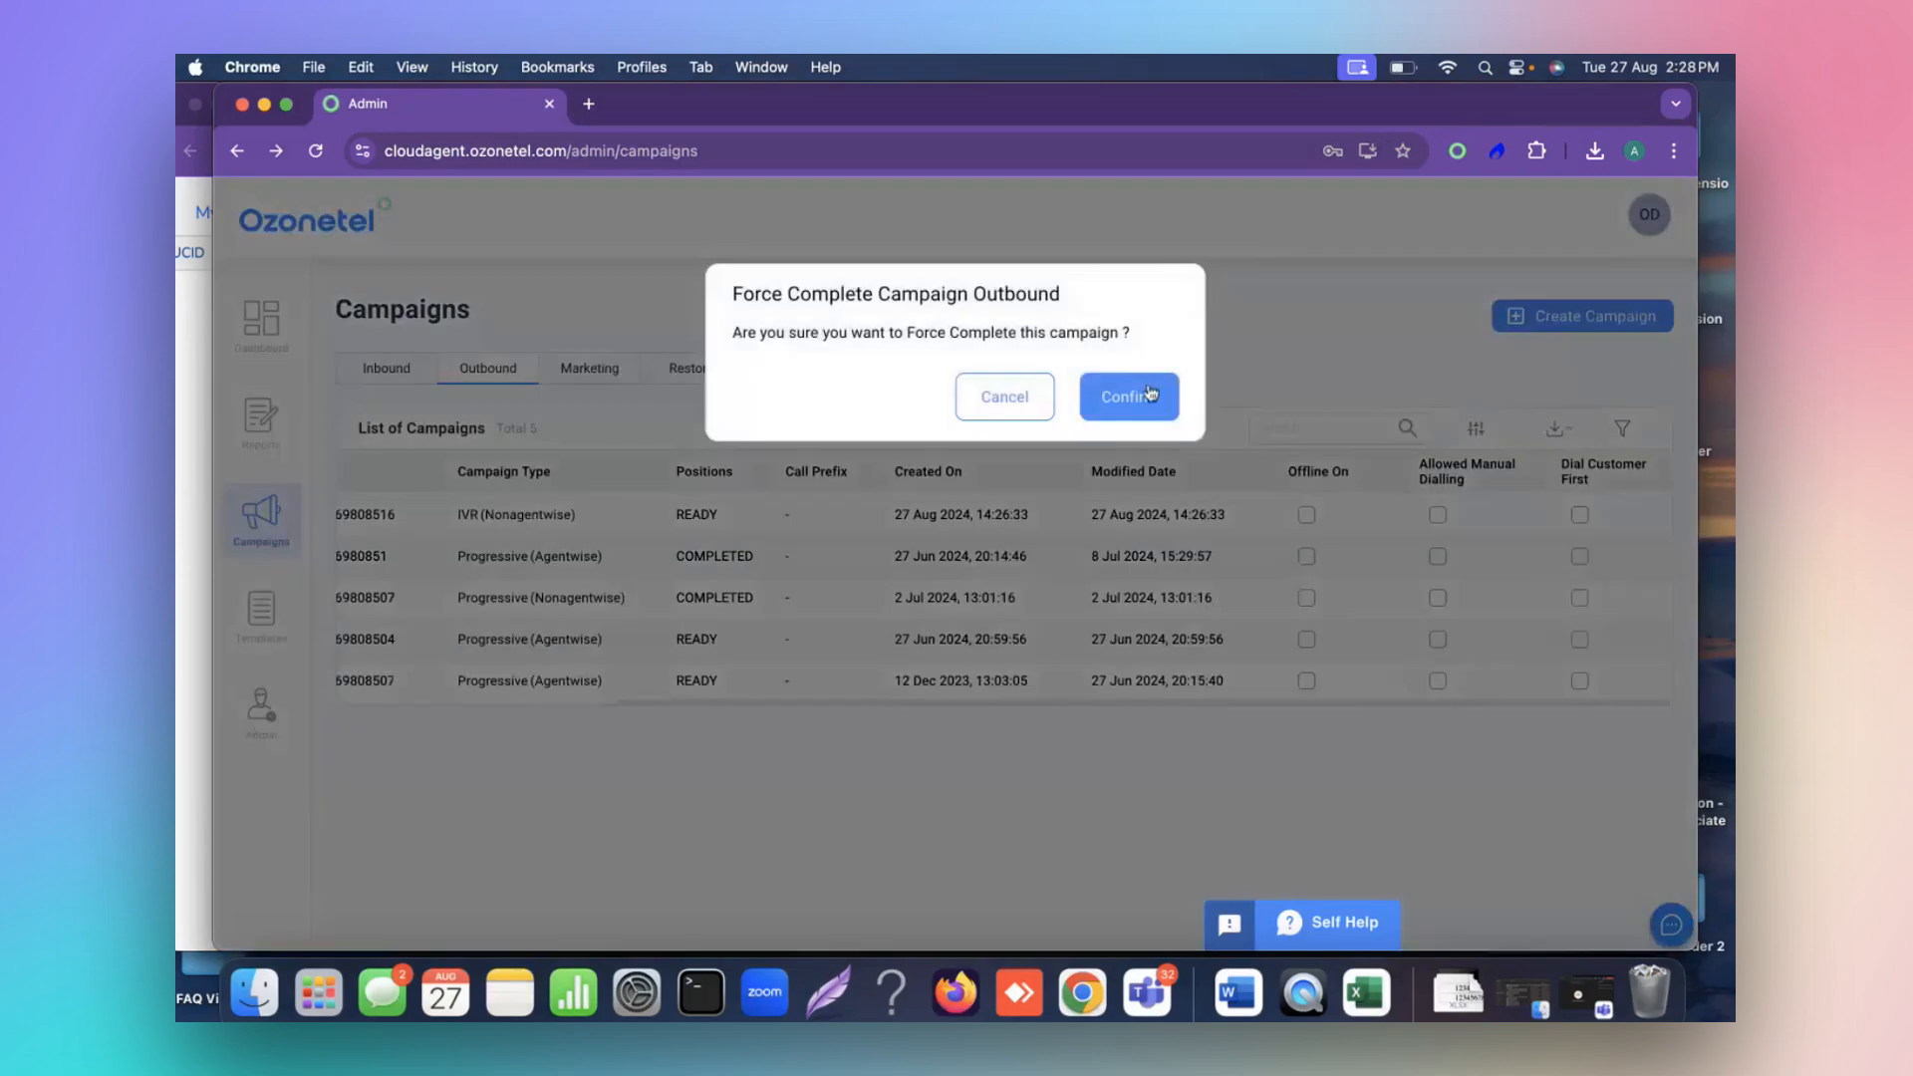
pyautogui.click(1144, 393)
# Open the reset form of the Test_123 campaign and preview its data with status Fail.
pyautogui.hscroll(5, 1594, 558)
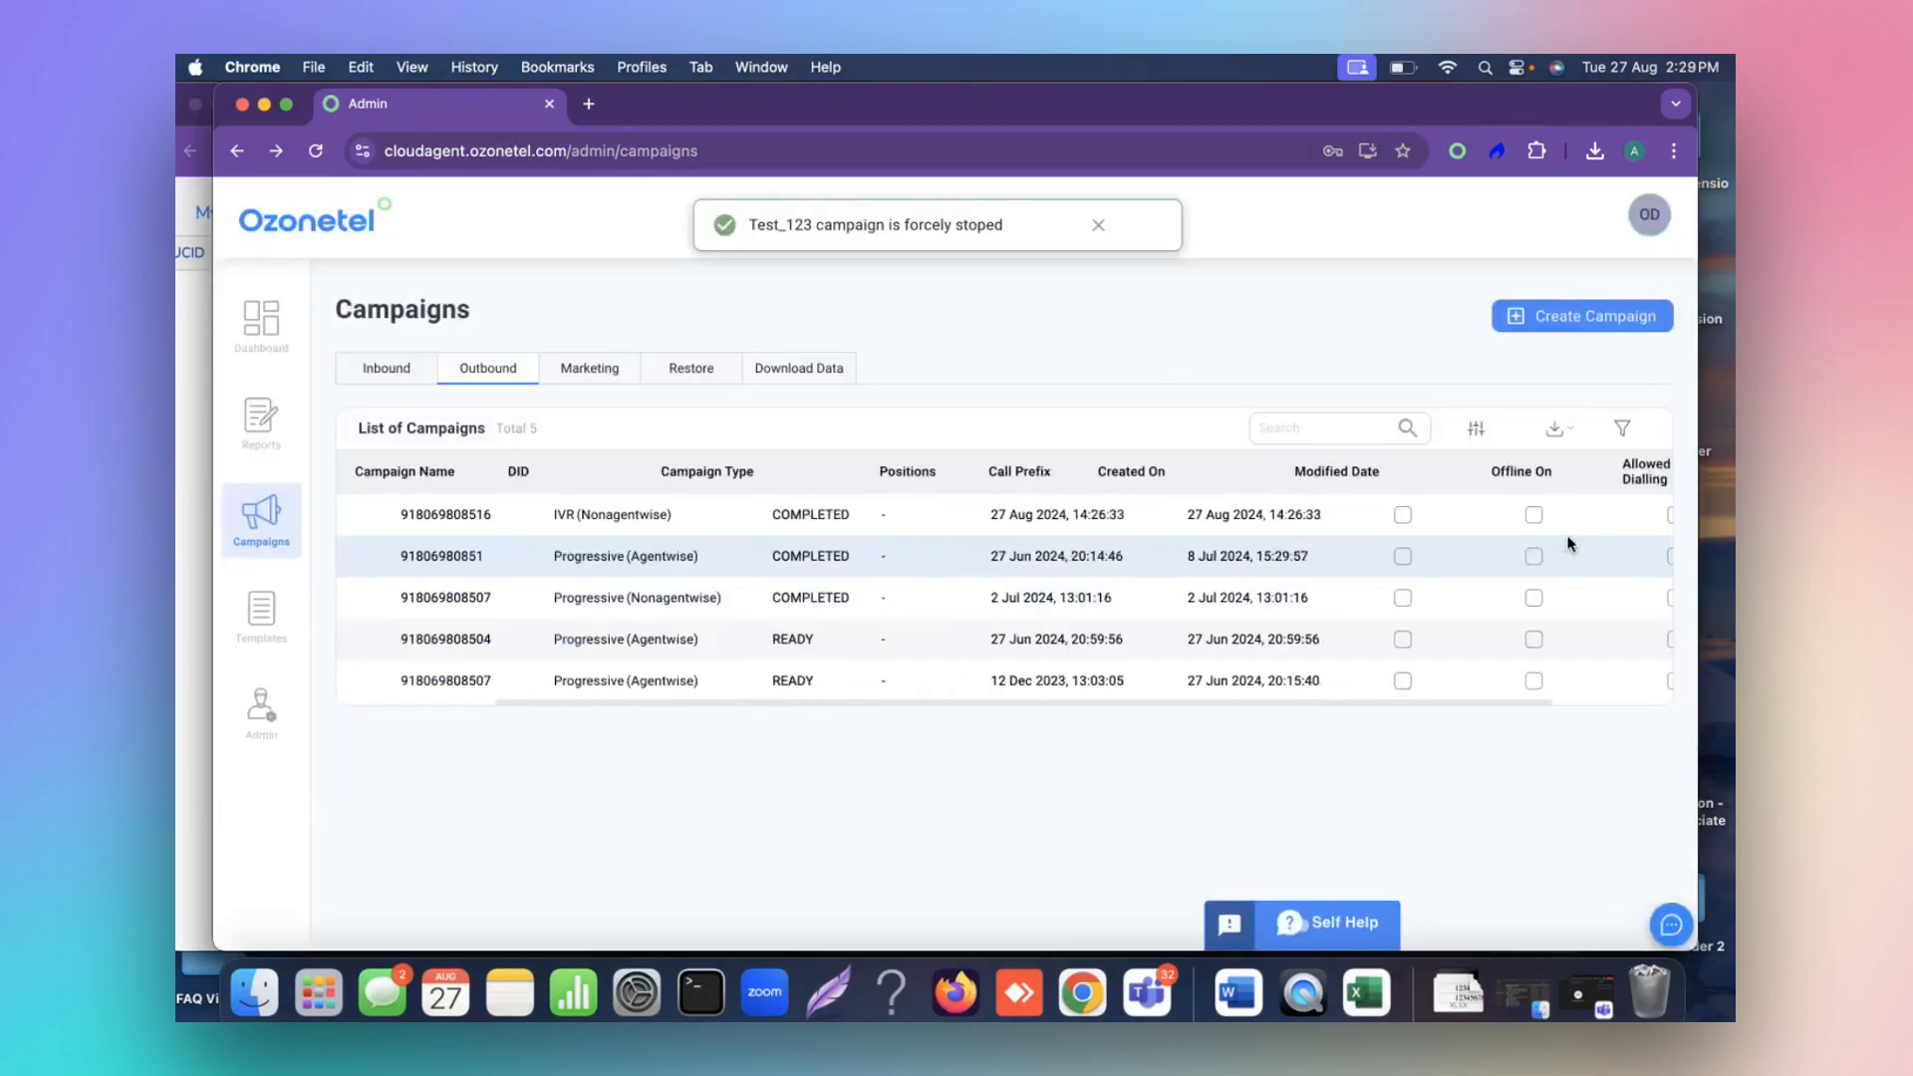
pyautogui.click(1659, 516)
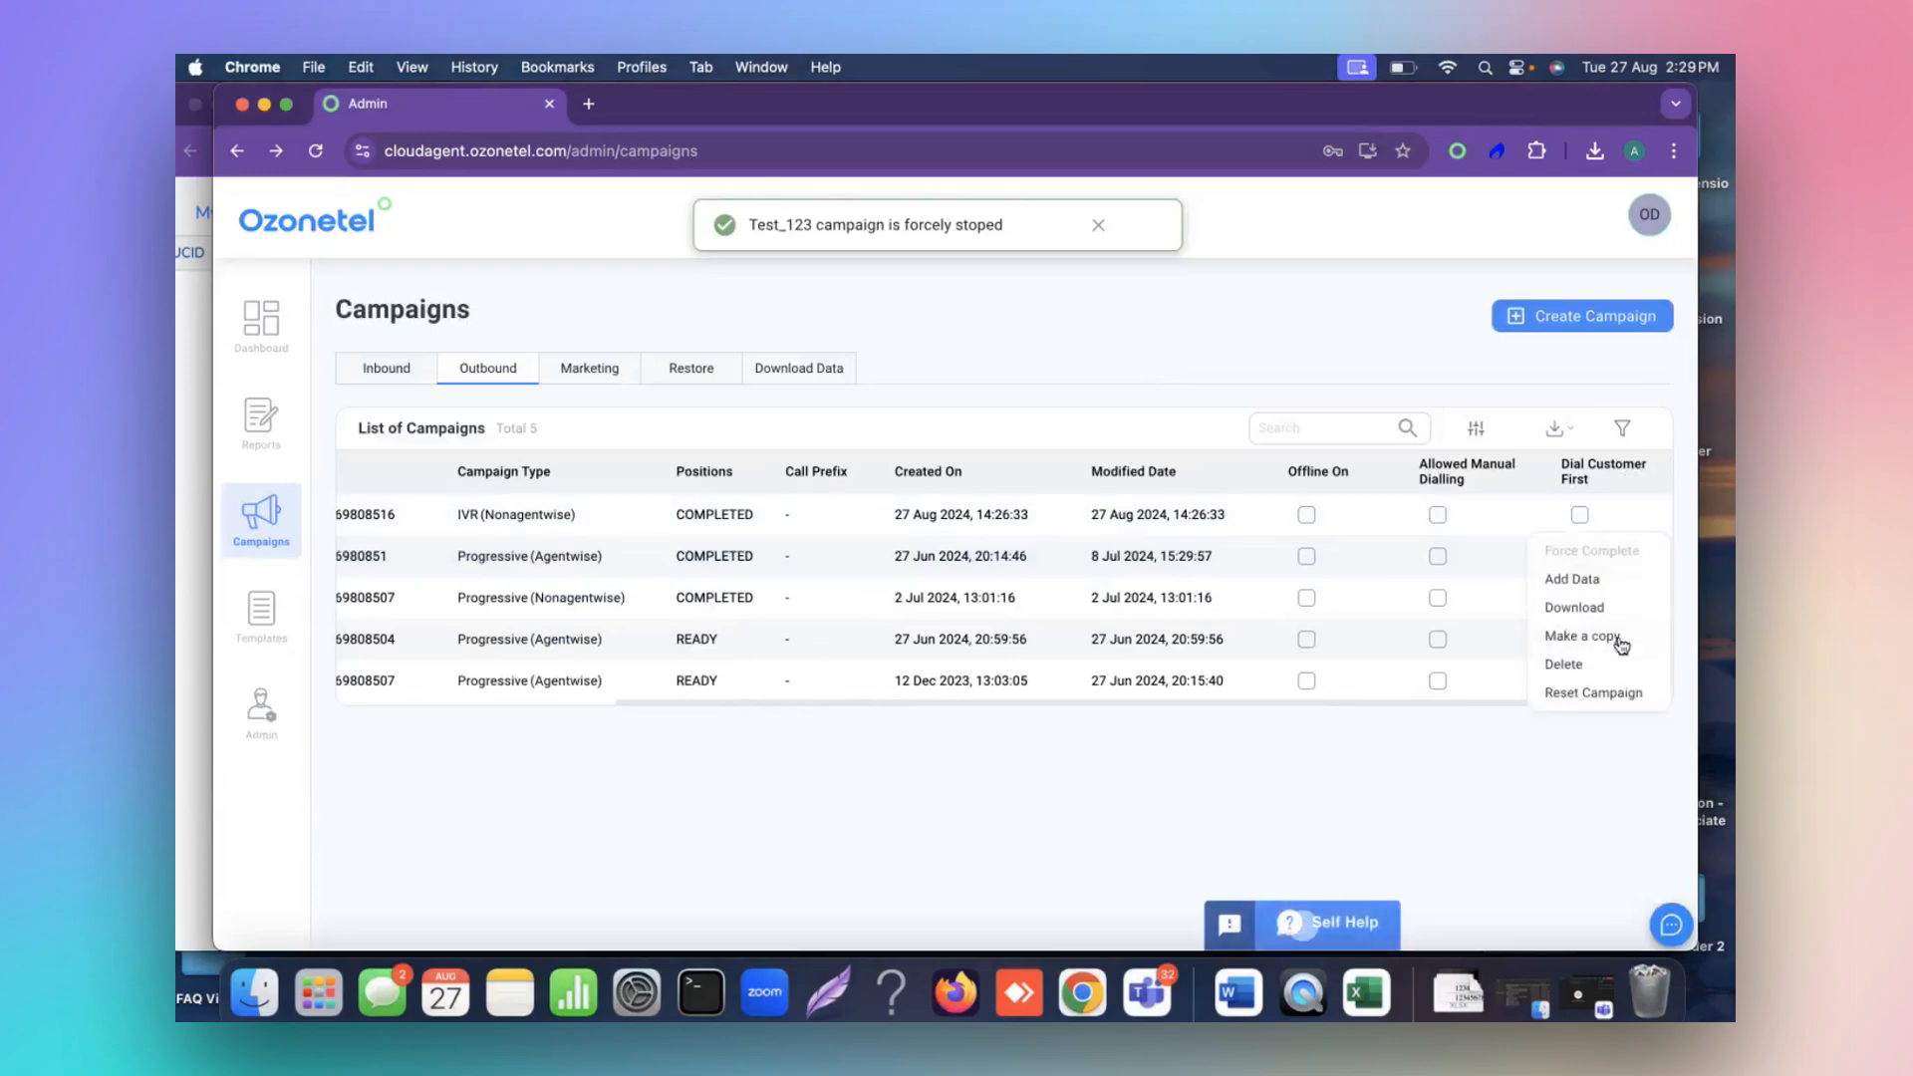
pyautogui.click(1594, 693)
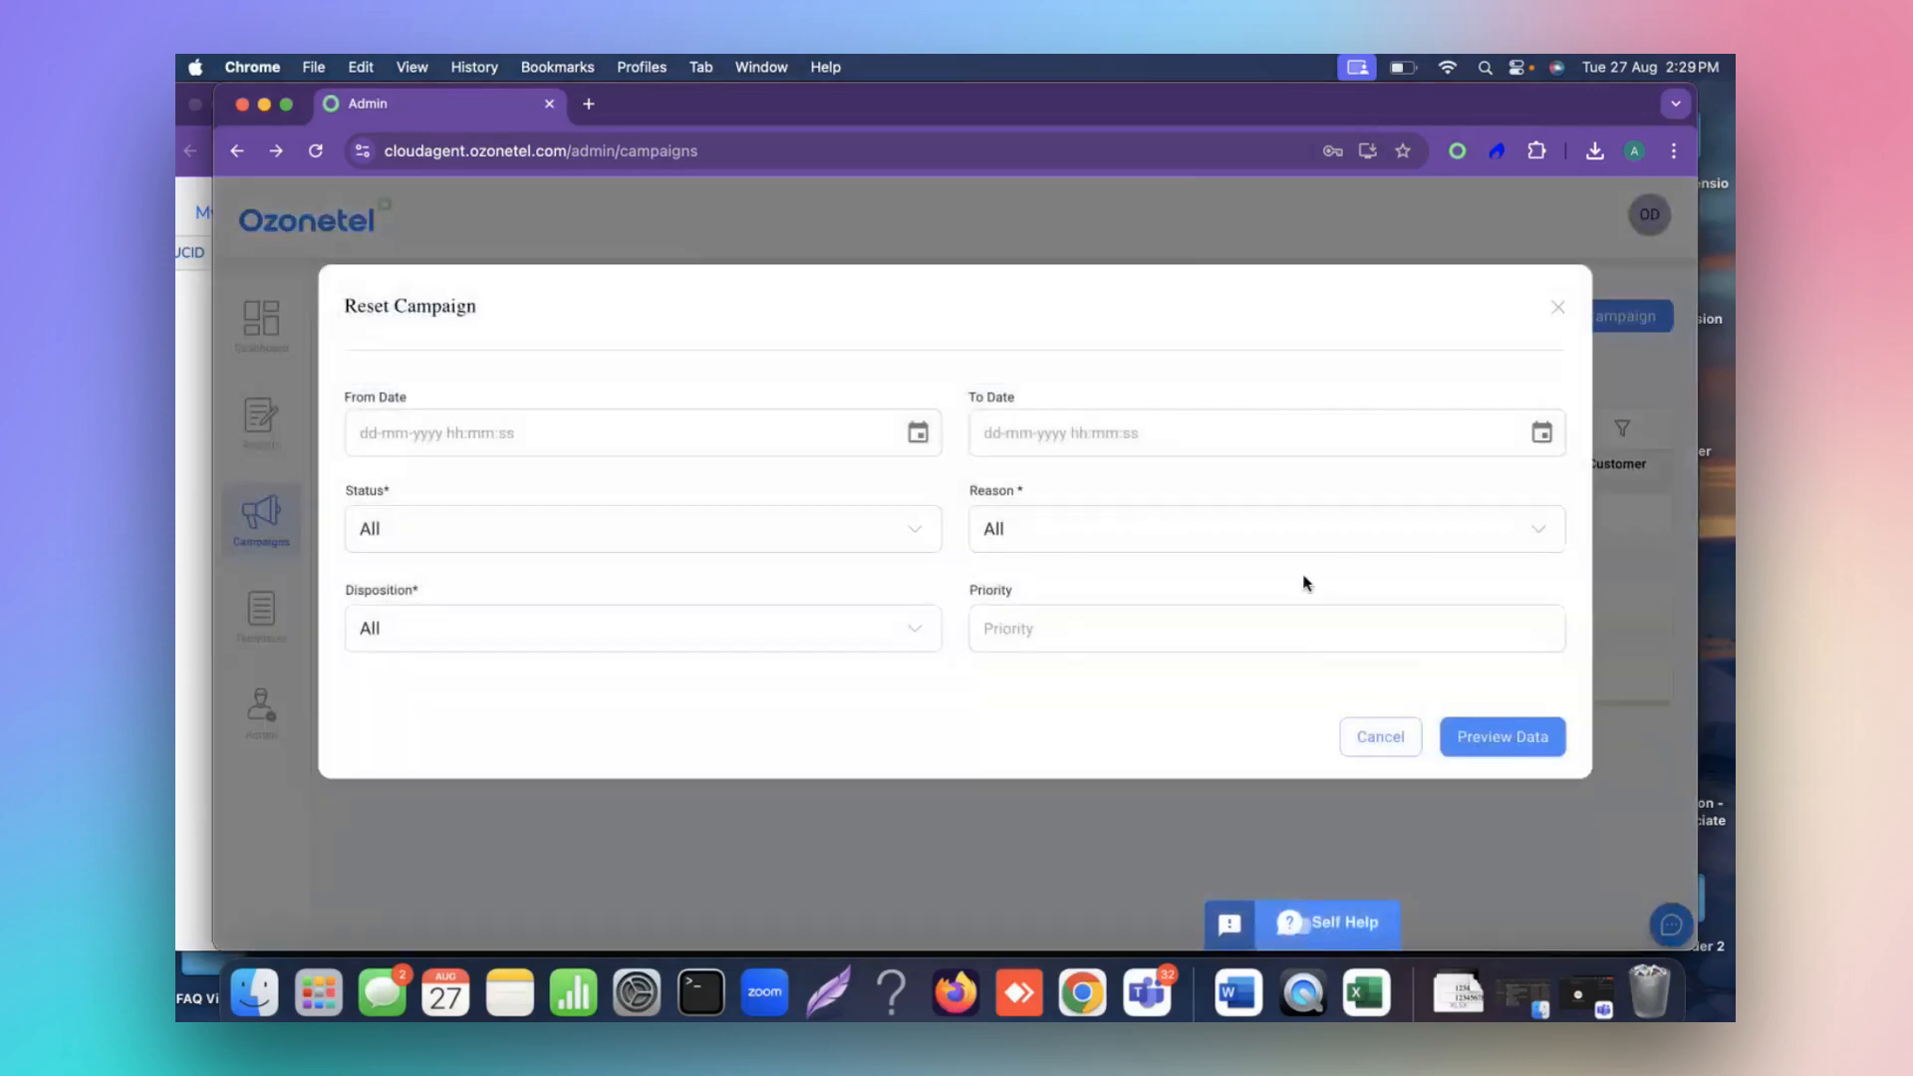
pyautogui.click(709, 528)
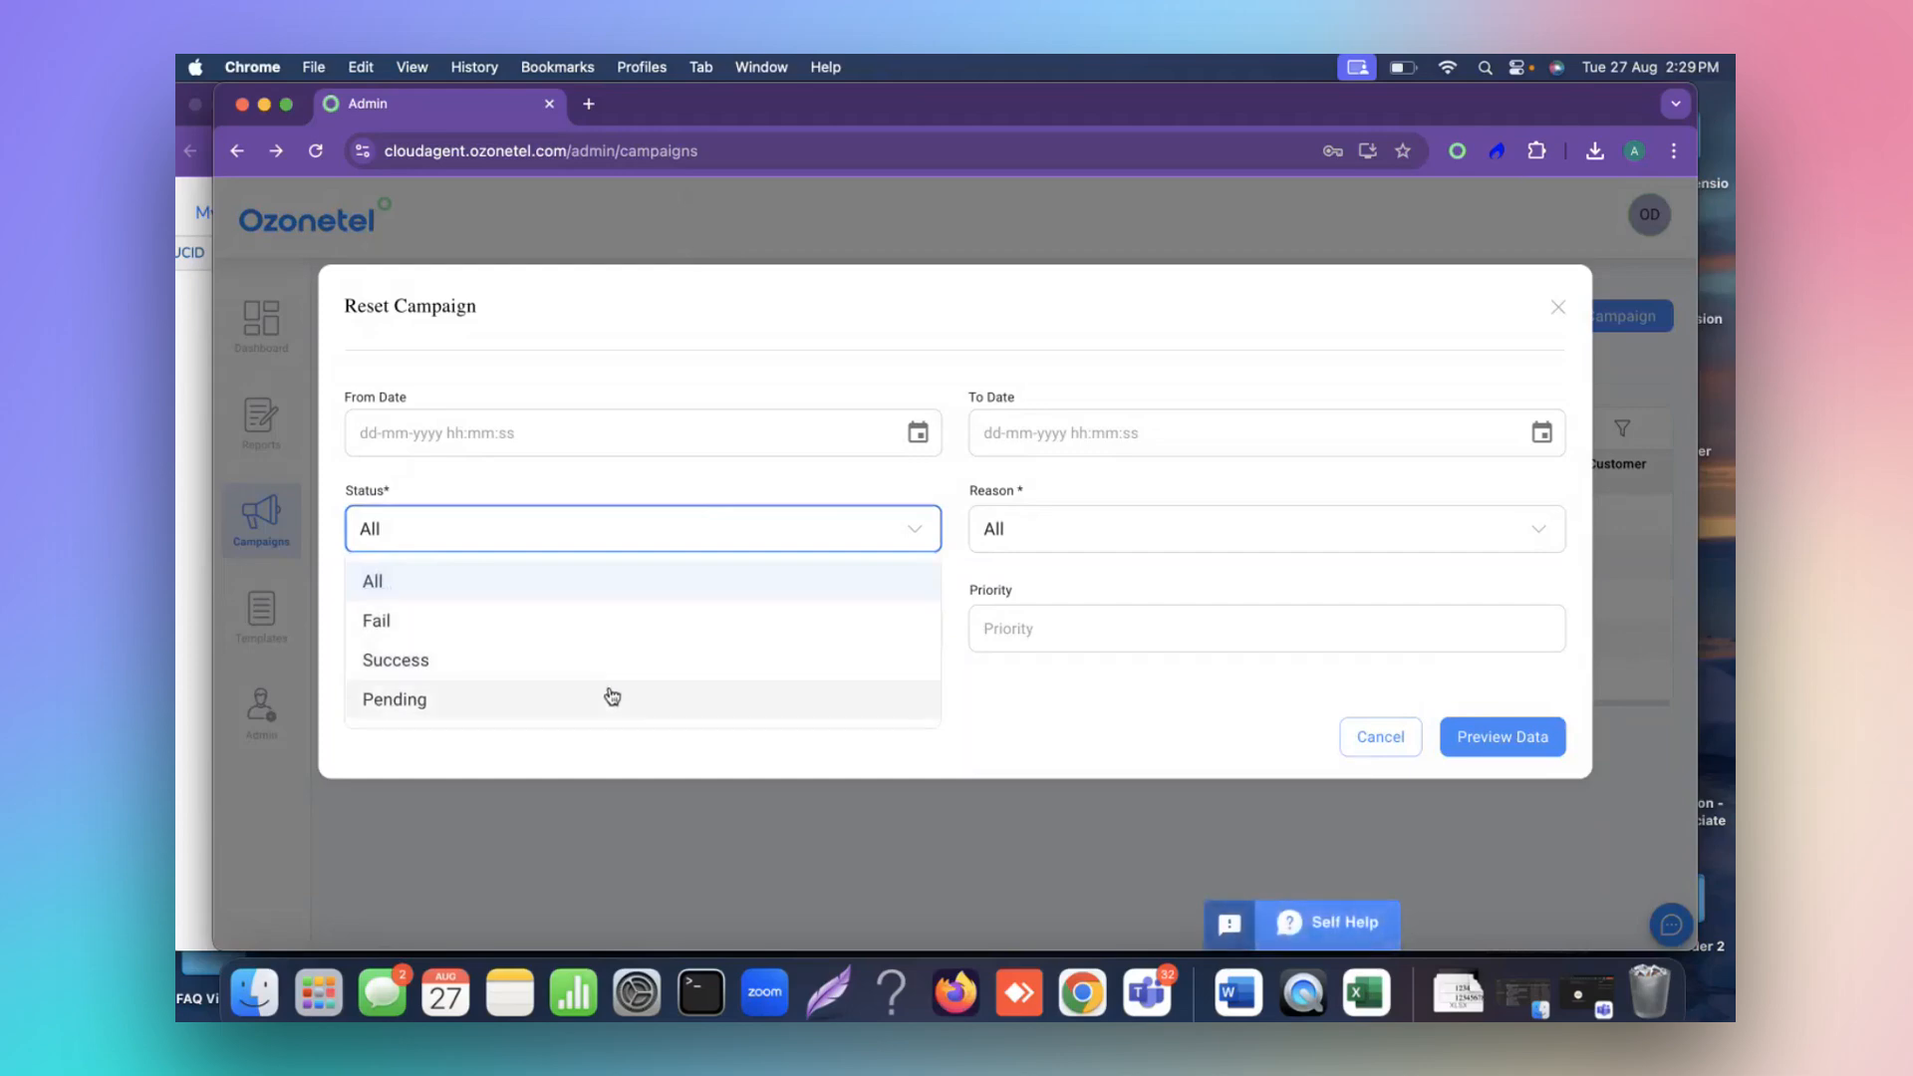
pyautogui.click(592, 632)
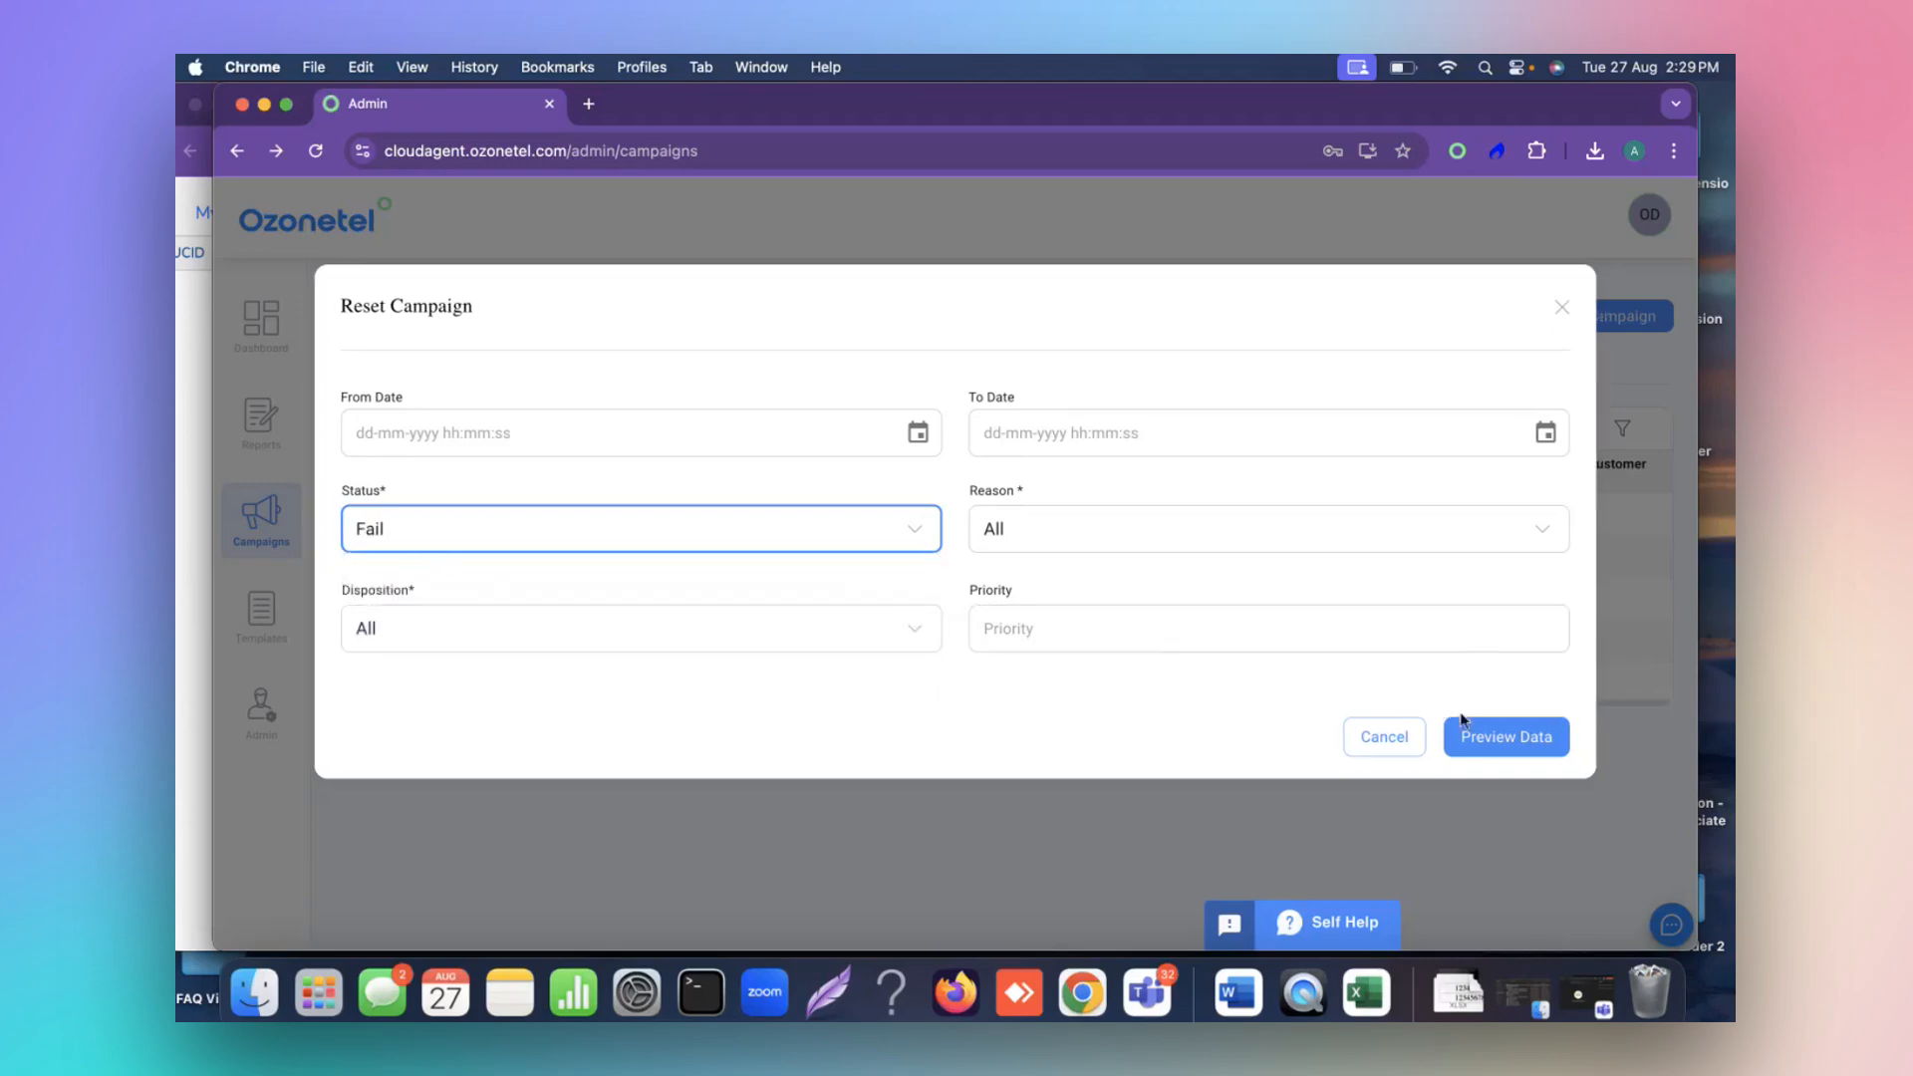
pyautogui.click(1494, 739)
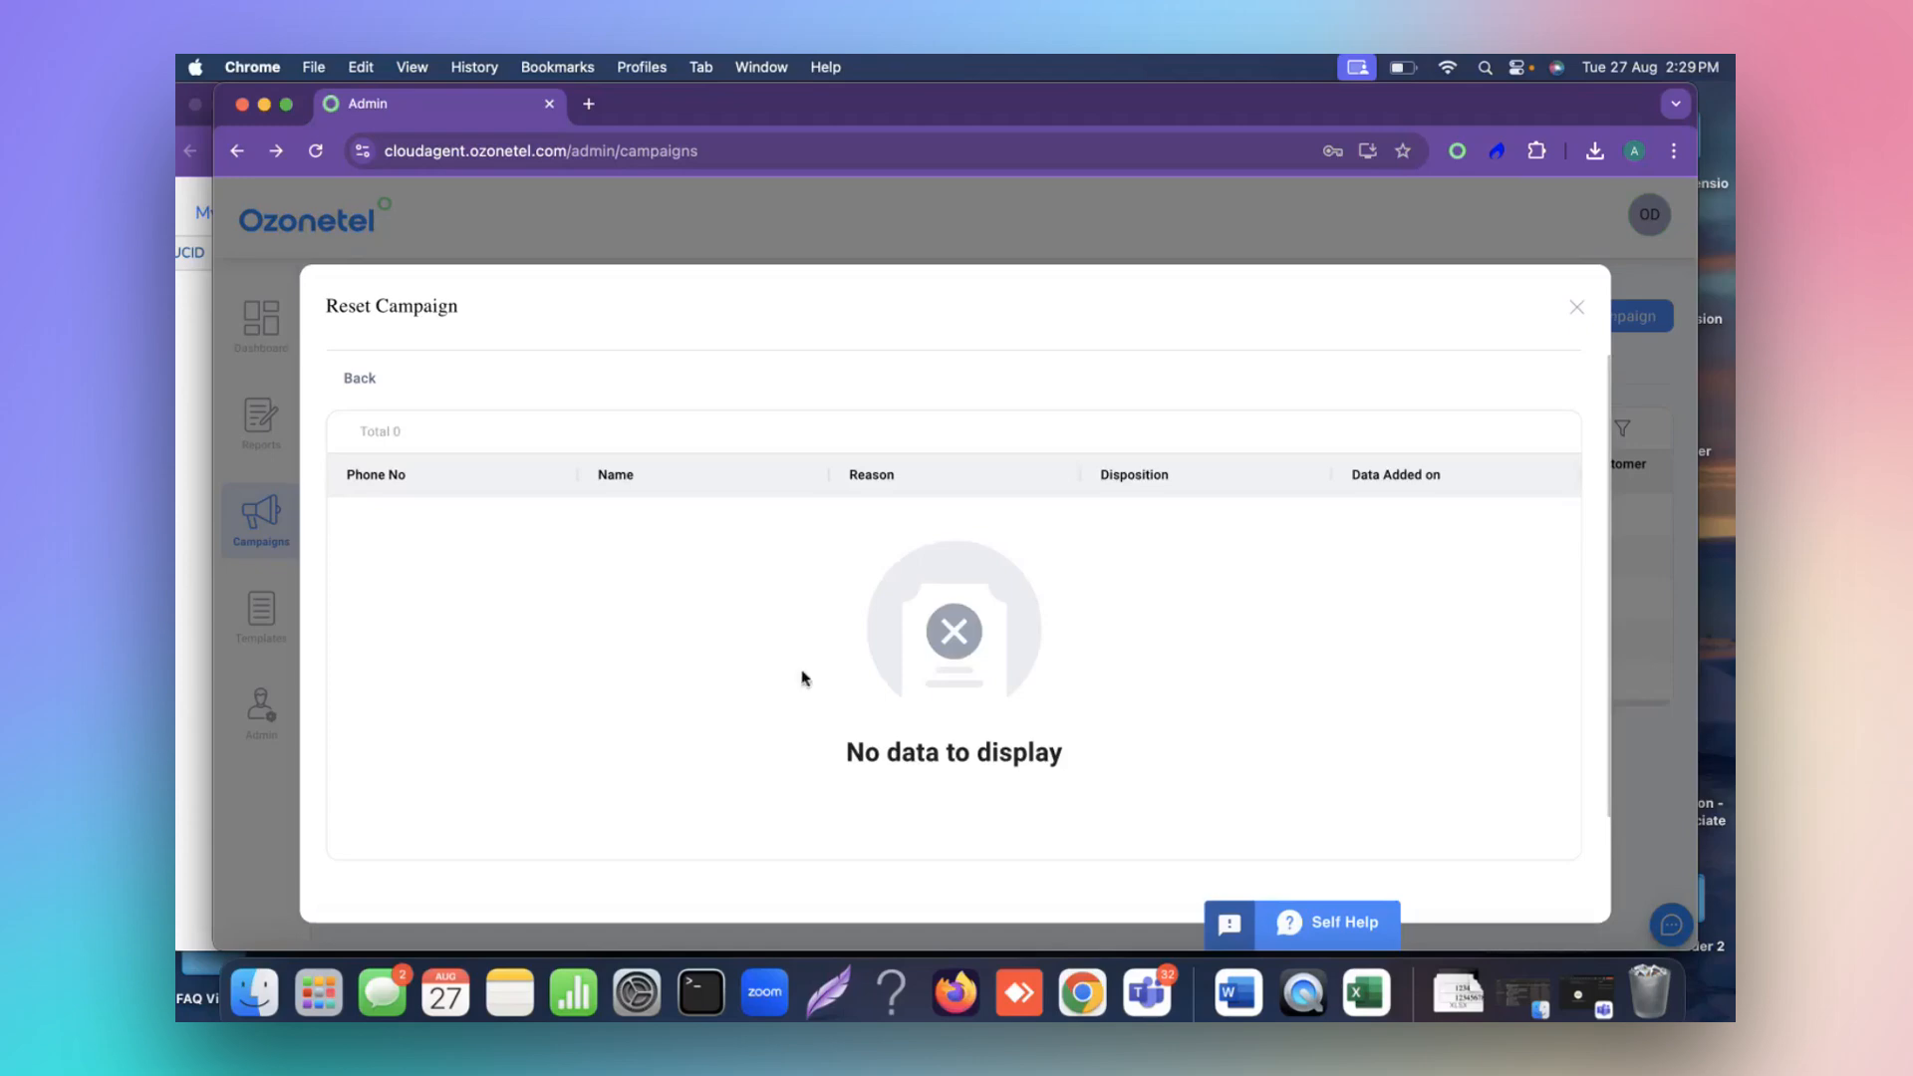
# Return to the reset filters, preview Test_123's data with status Pending, and close the form without resetting.
pyautogui.click(342, 391)
pyautogui.click(525, 551)
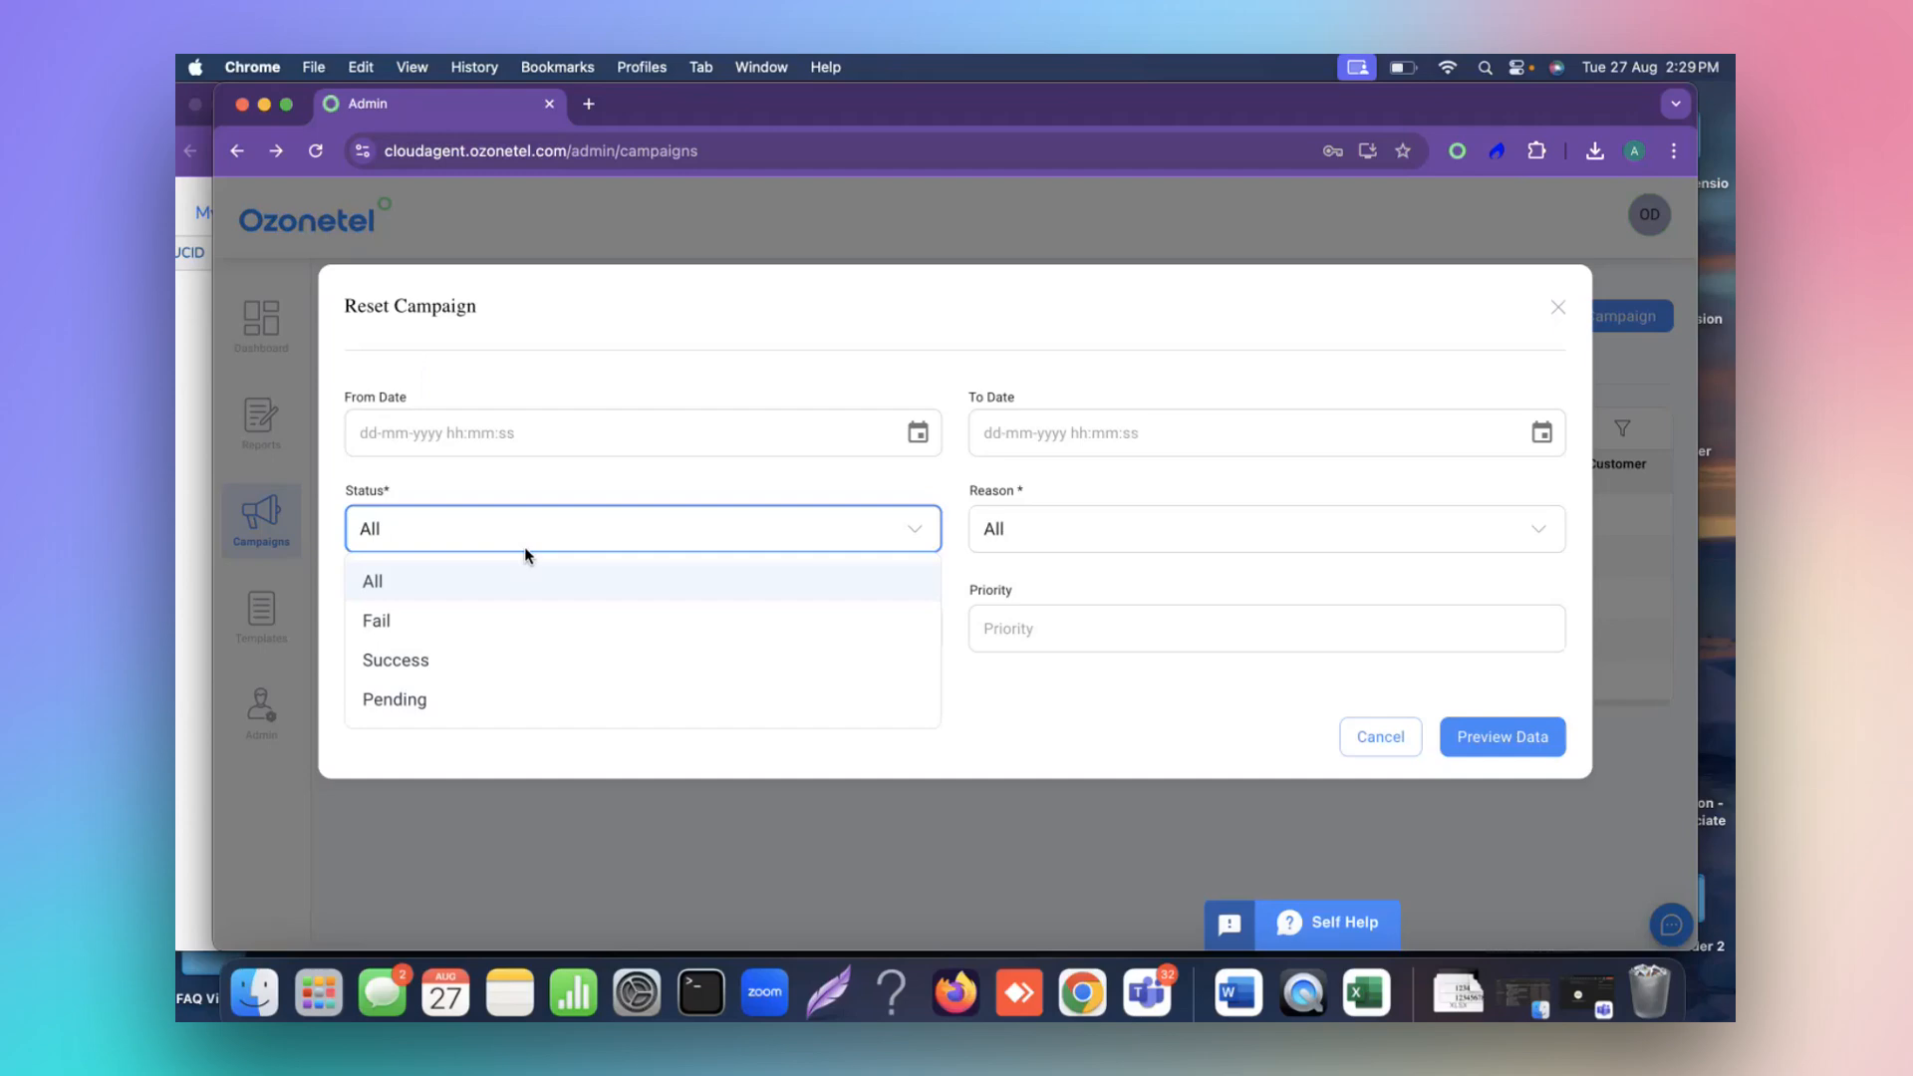
pyautogui.click(538, 699)
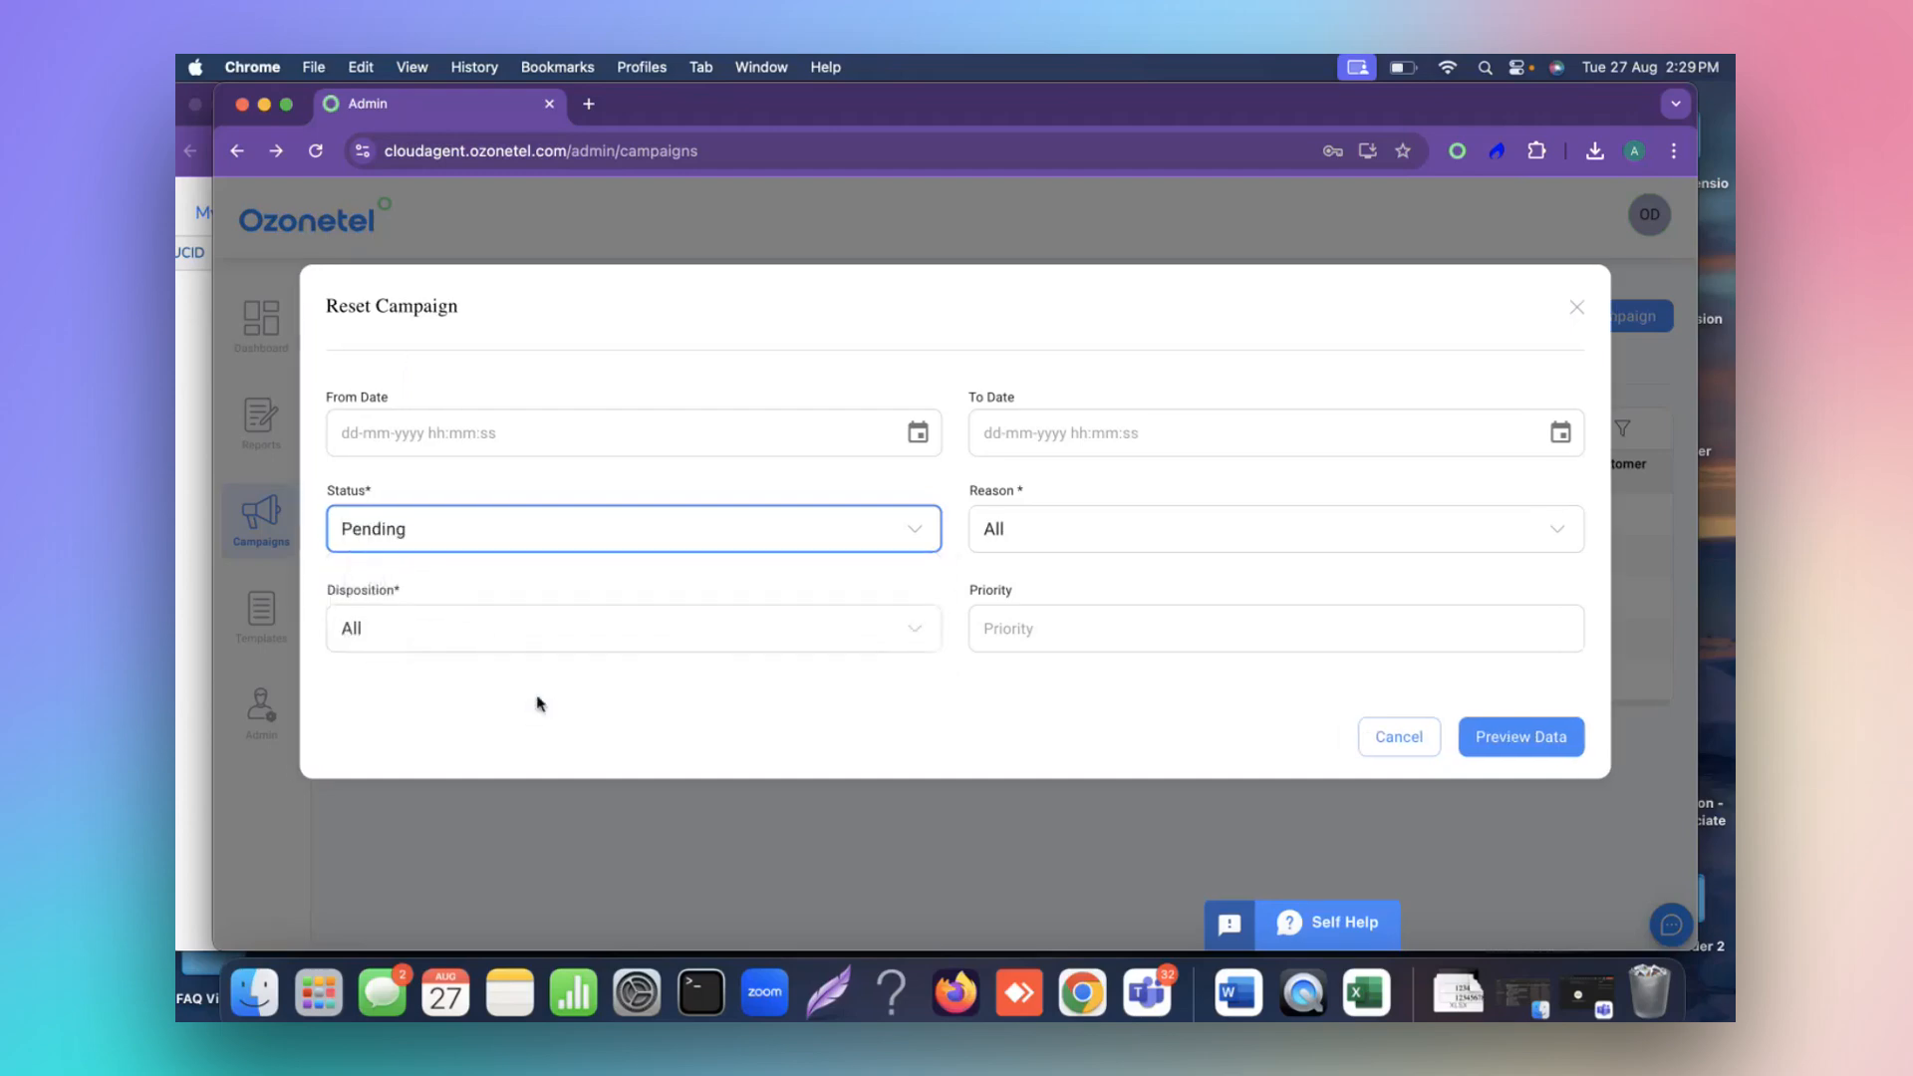
pyautogui.click(1521, 738)
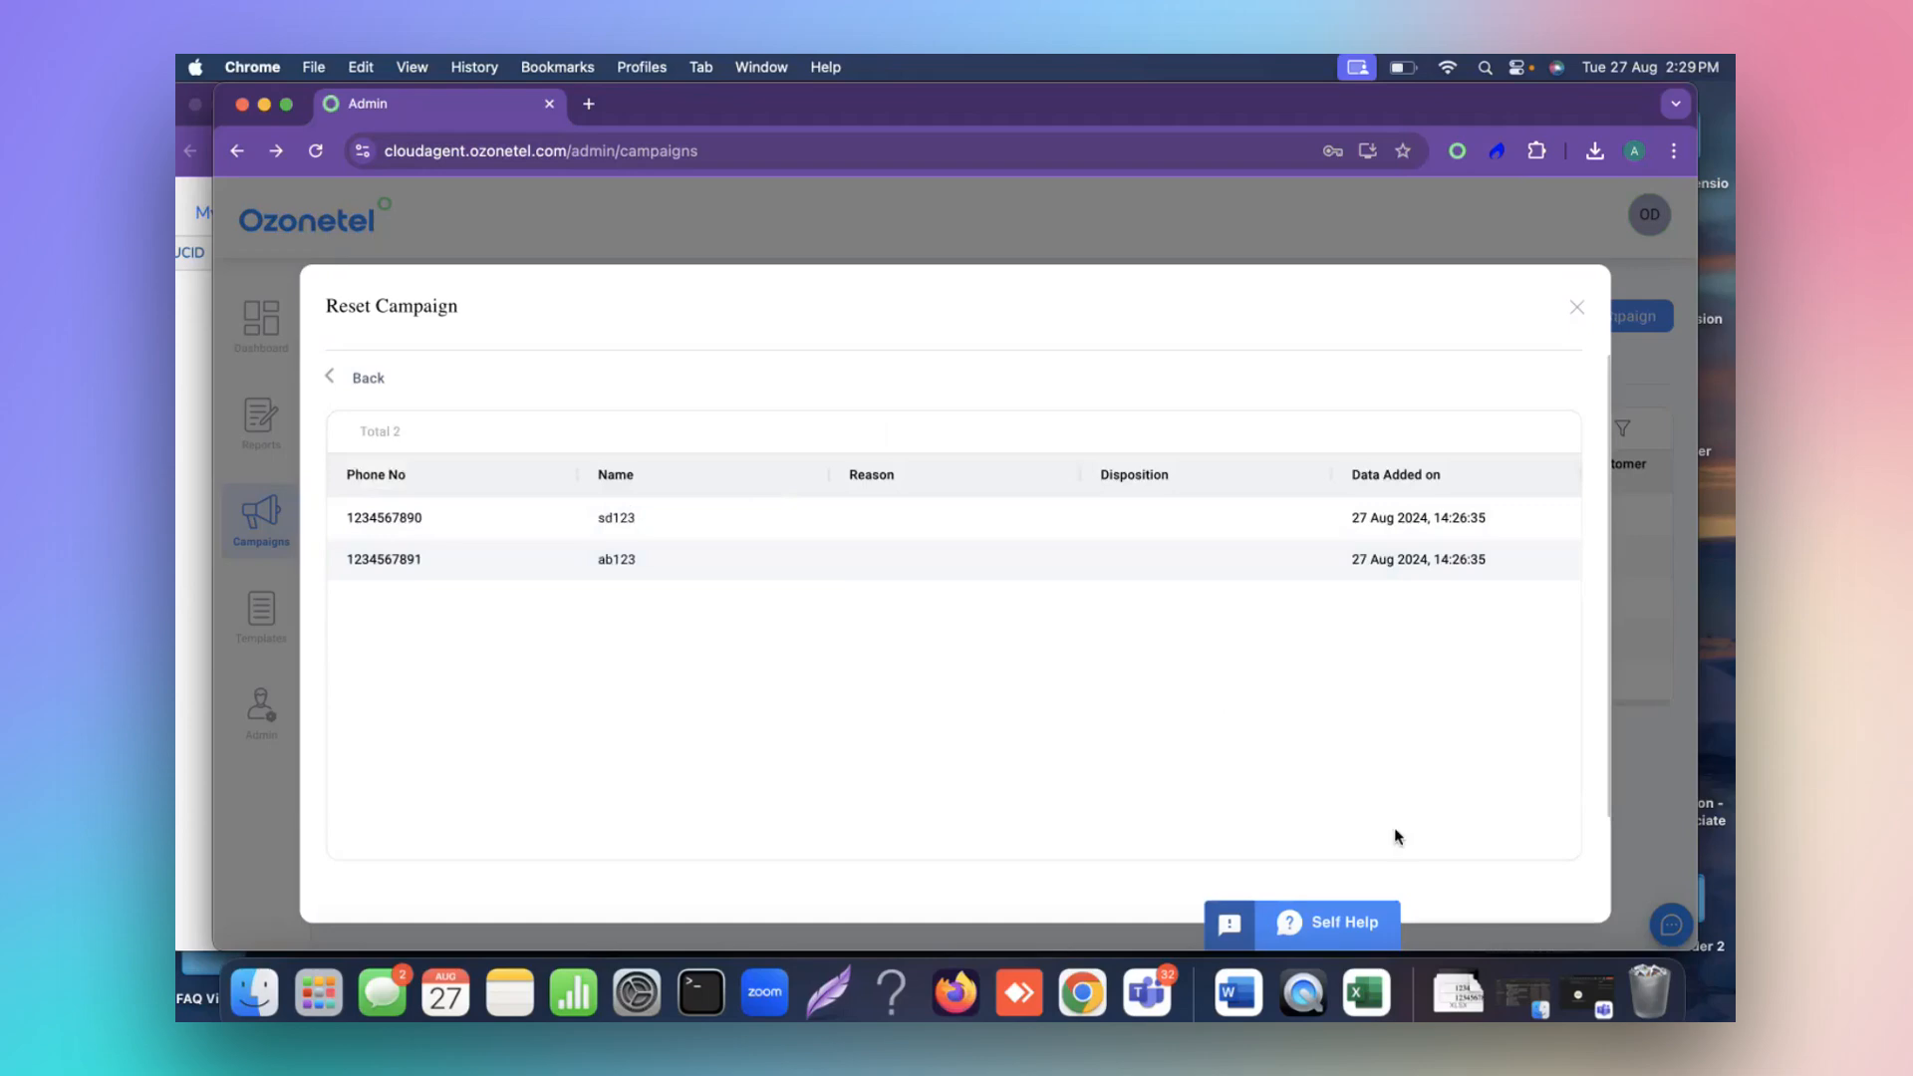
pyautogui.scroll(-3, 1285, 675)
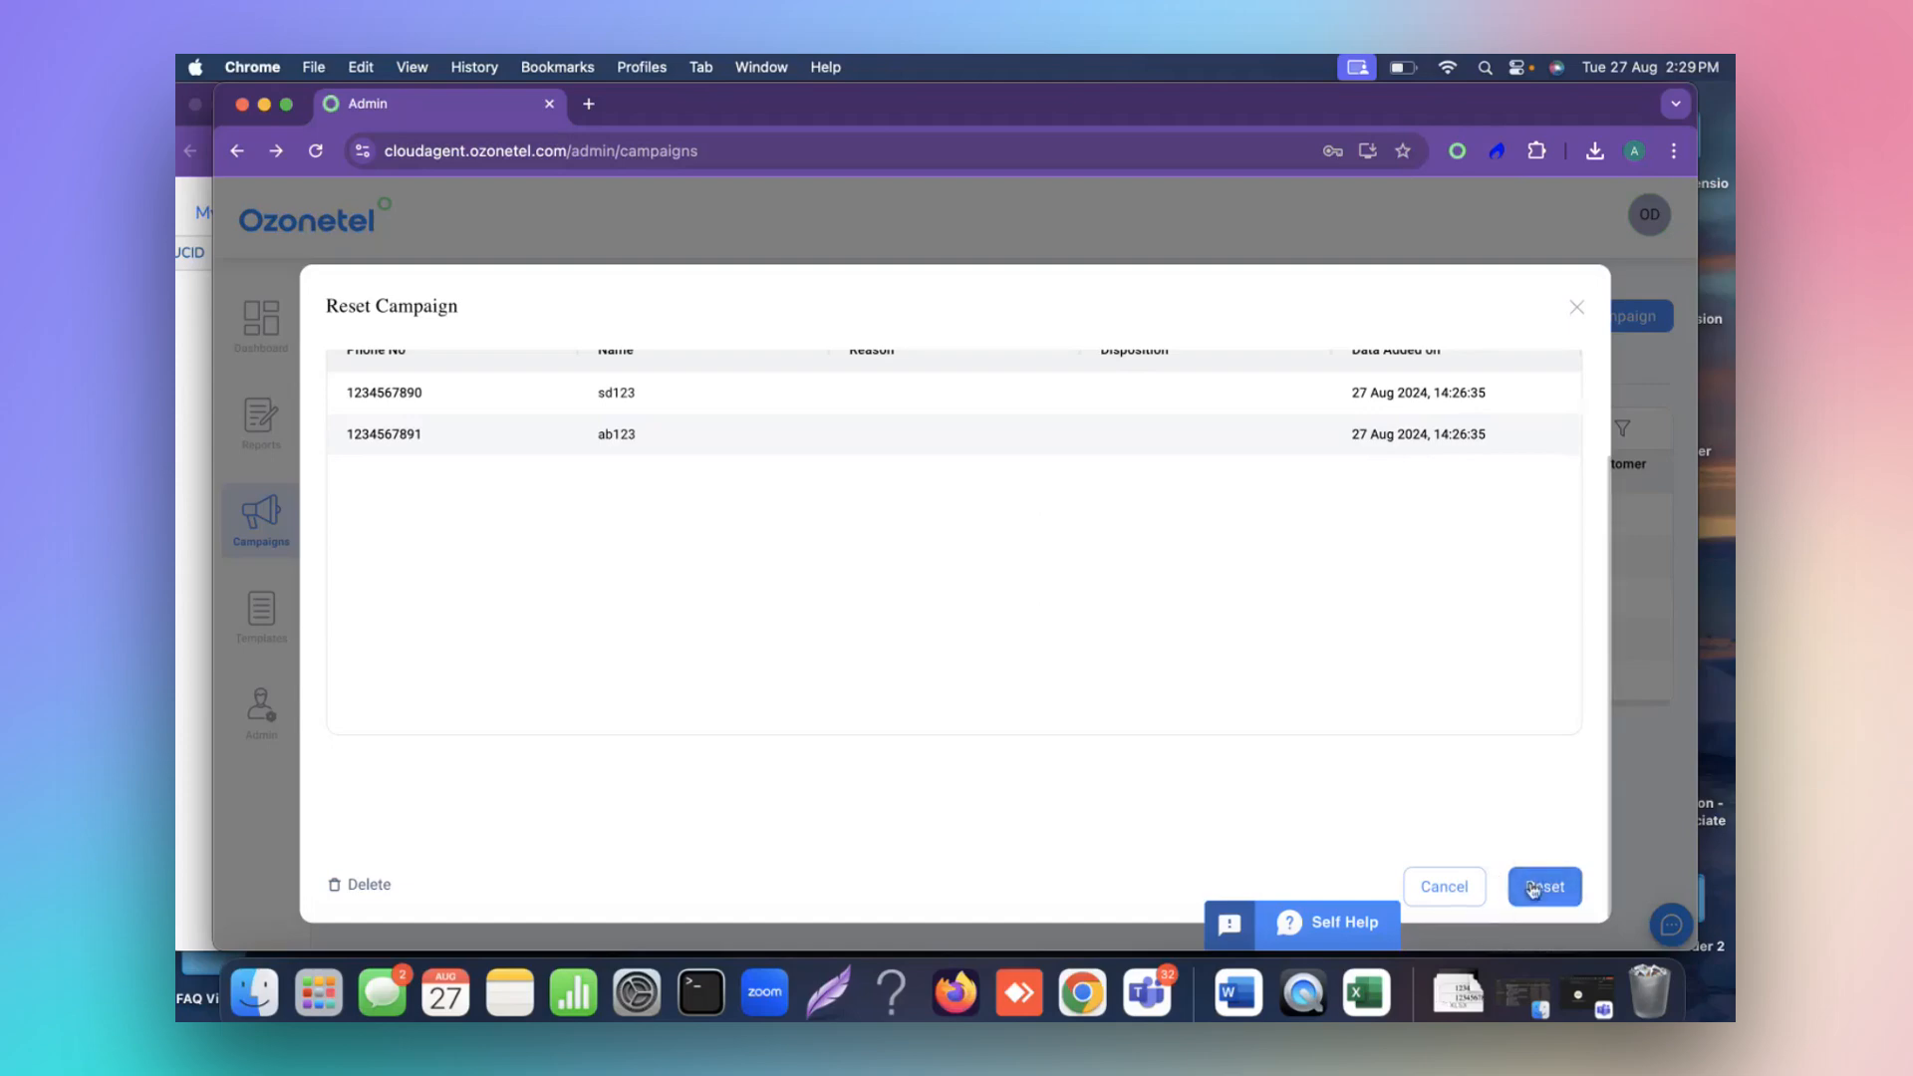
pyautogui.click(1578, 309)
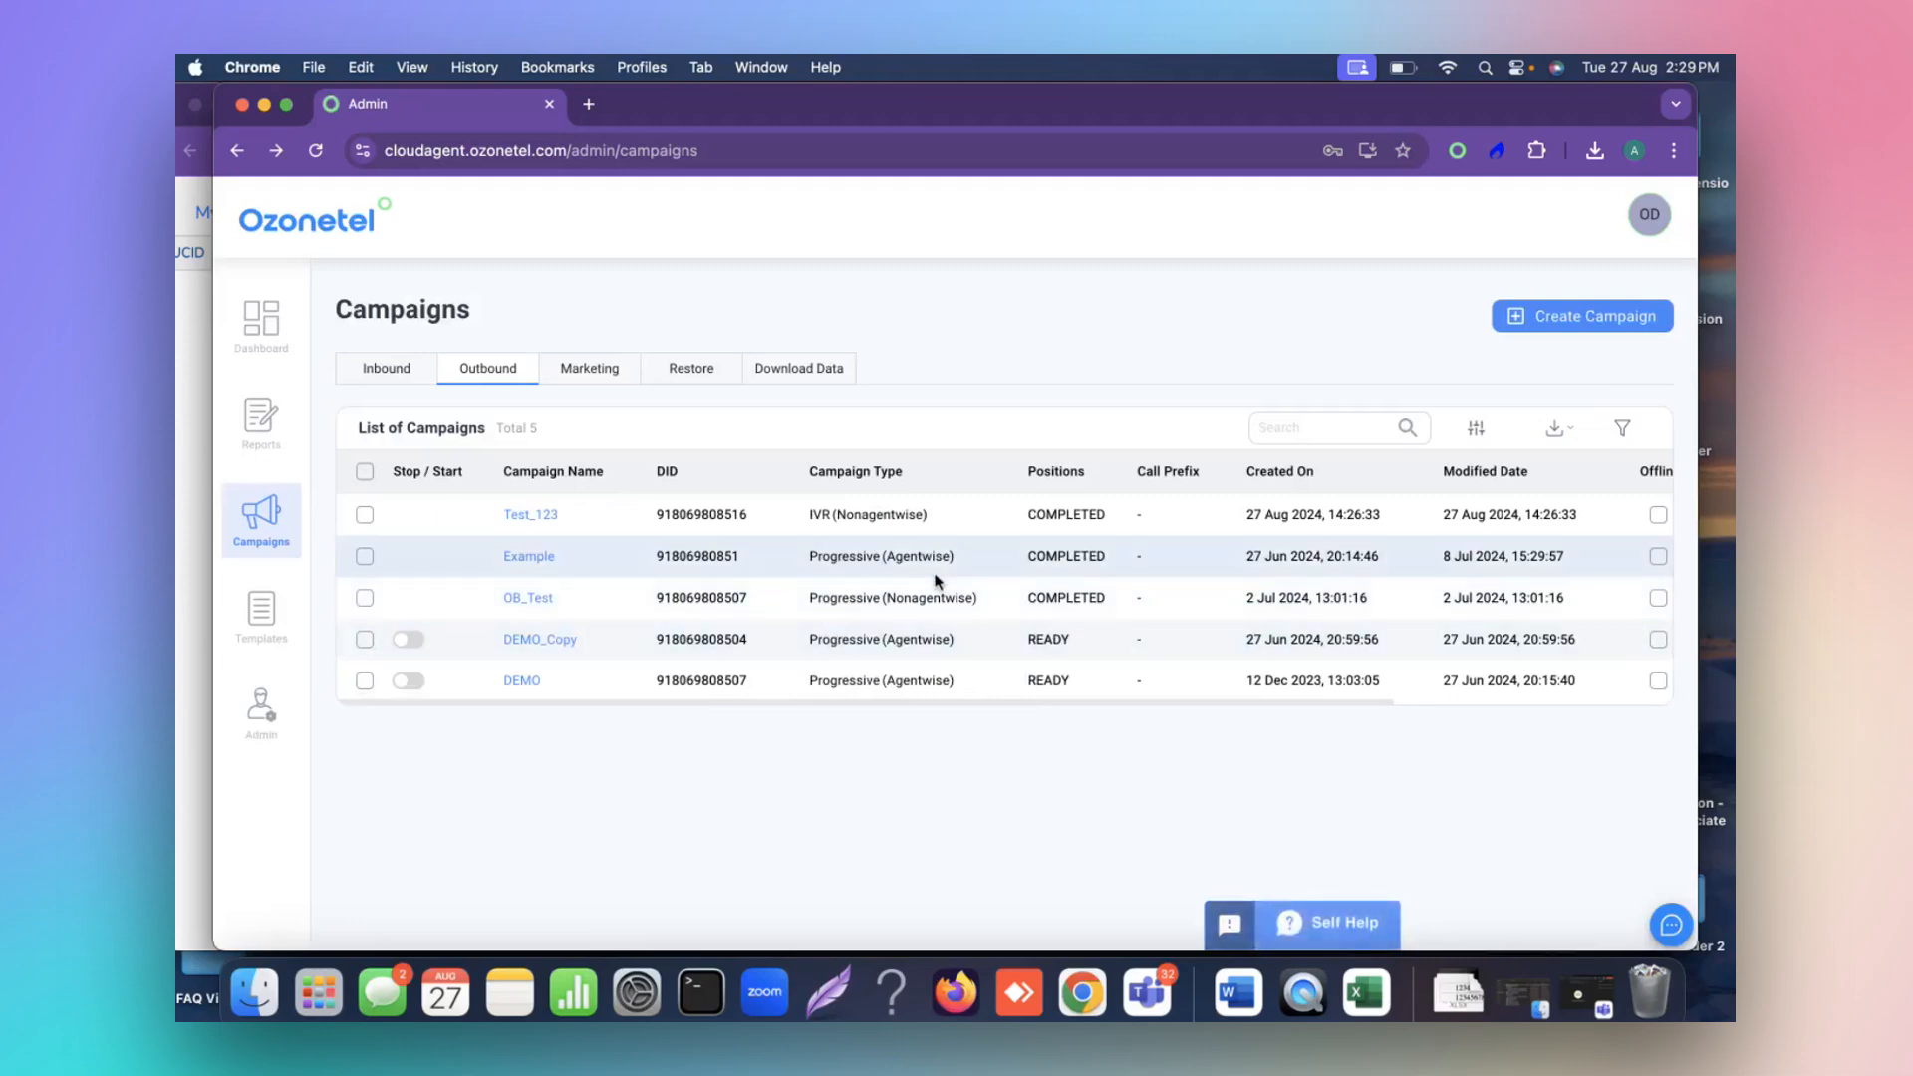
# Review the actions offered for the force-completed Test_123 campaign and dismiss them without choosing any.
pyautogui.hscroll(5, 936, 585)
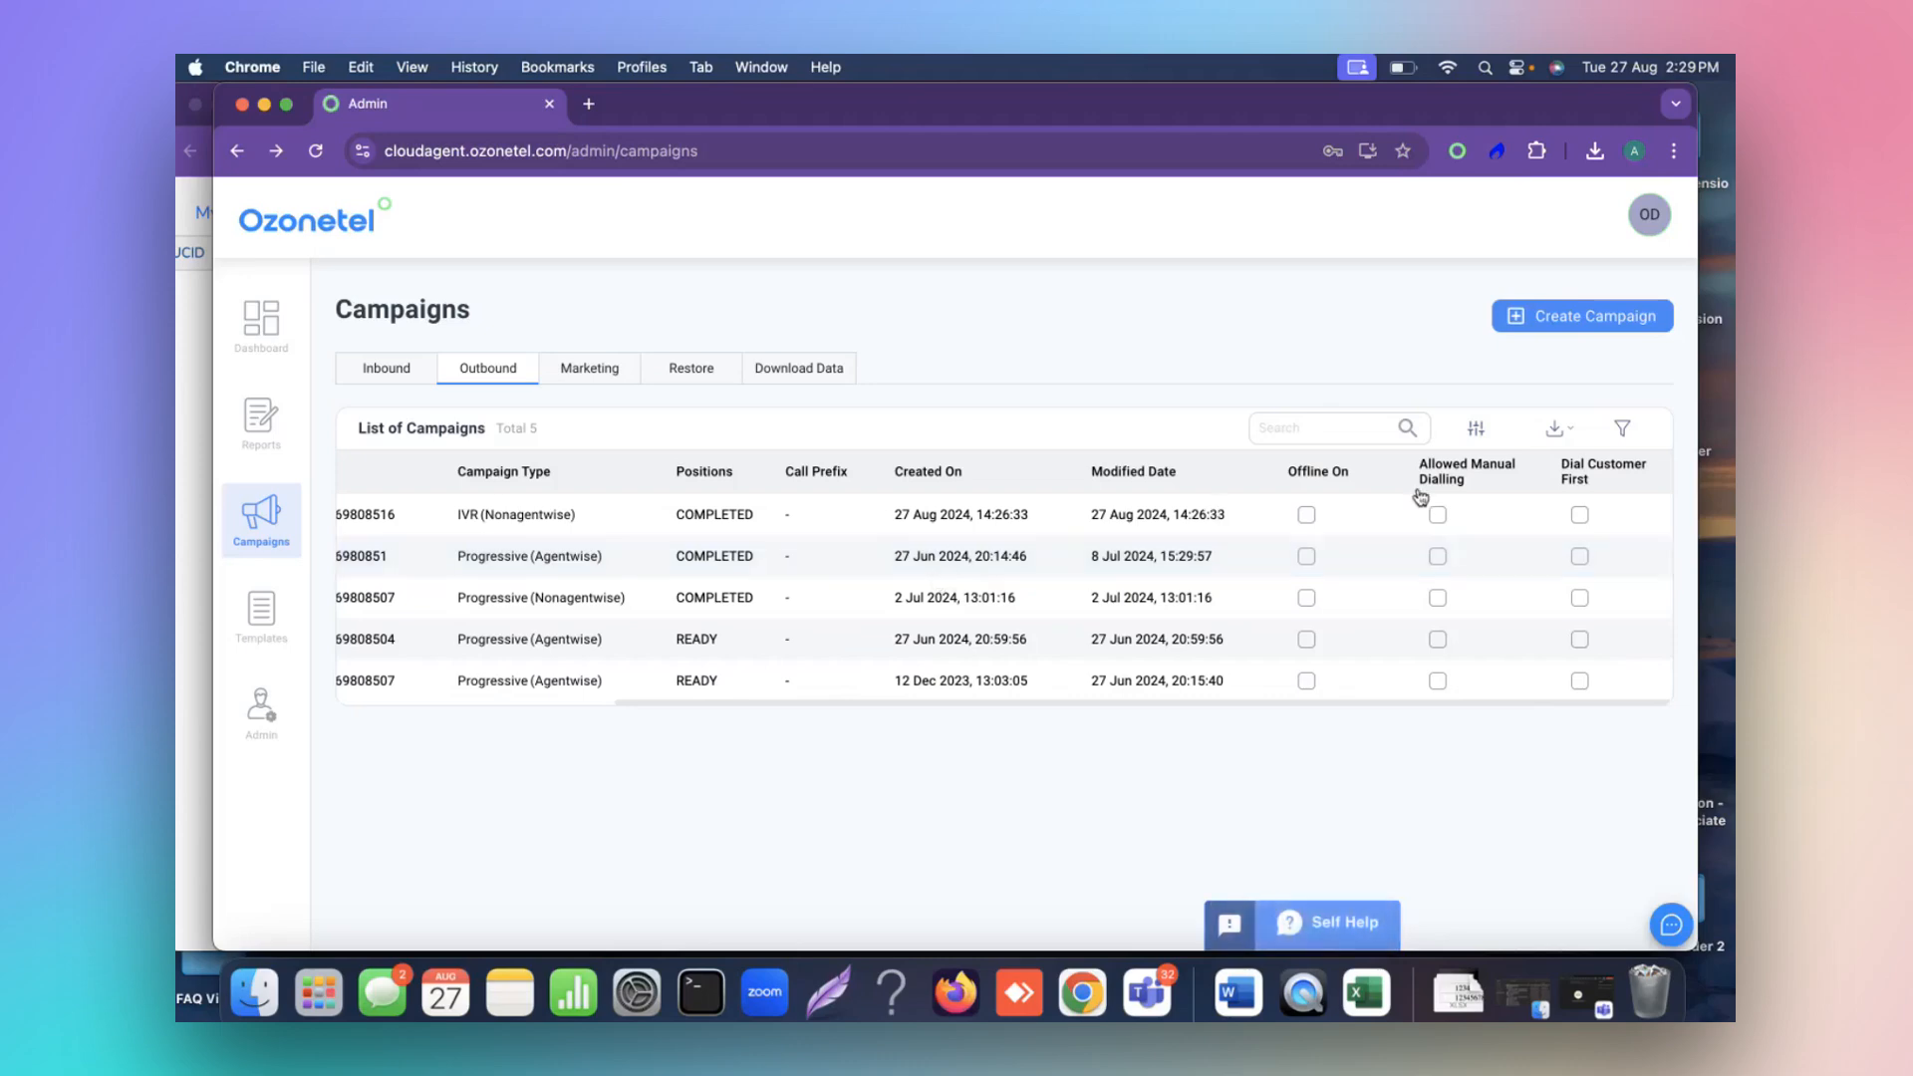
pyautogui.click(1659, 518)
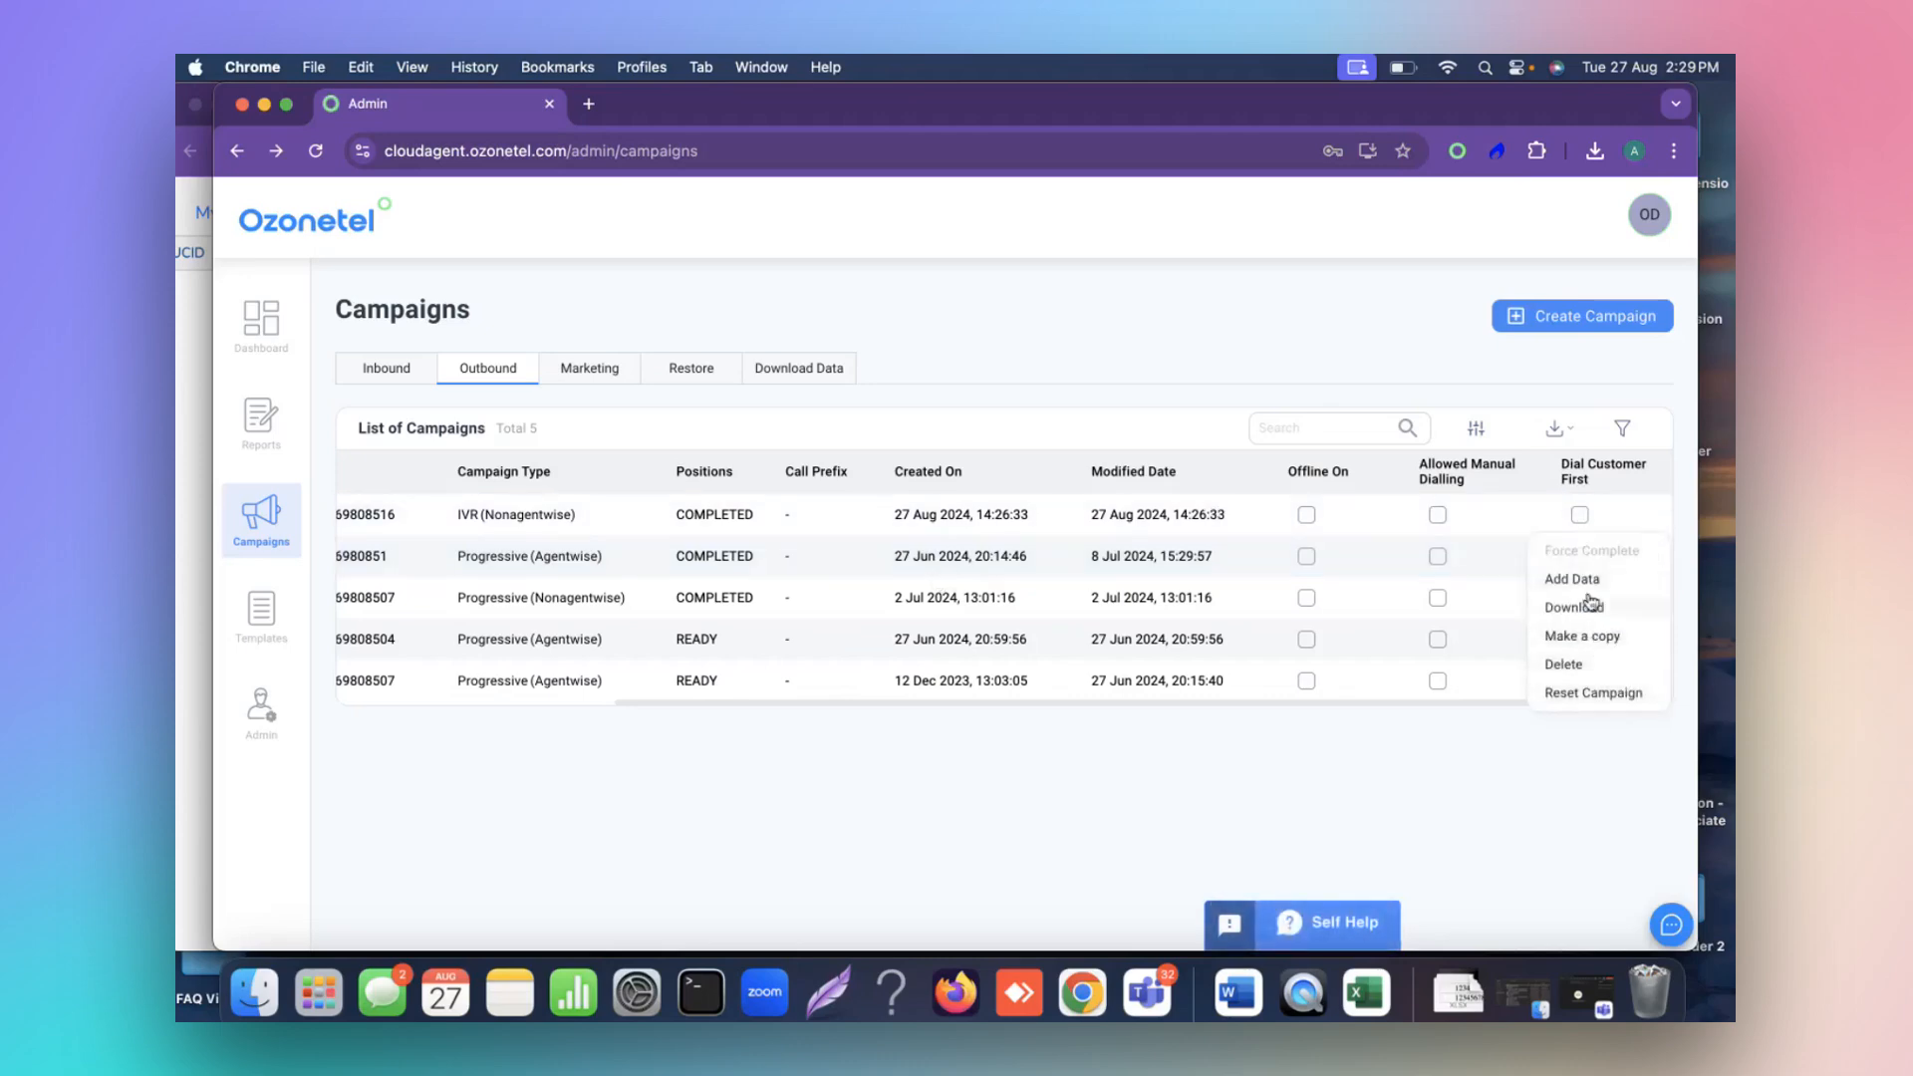
pyautogui.click(1541, 824)
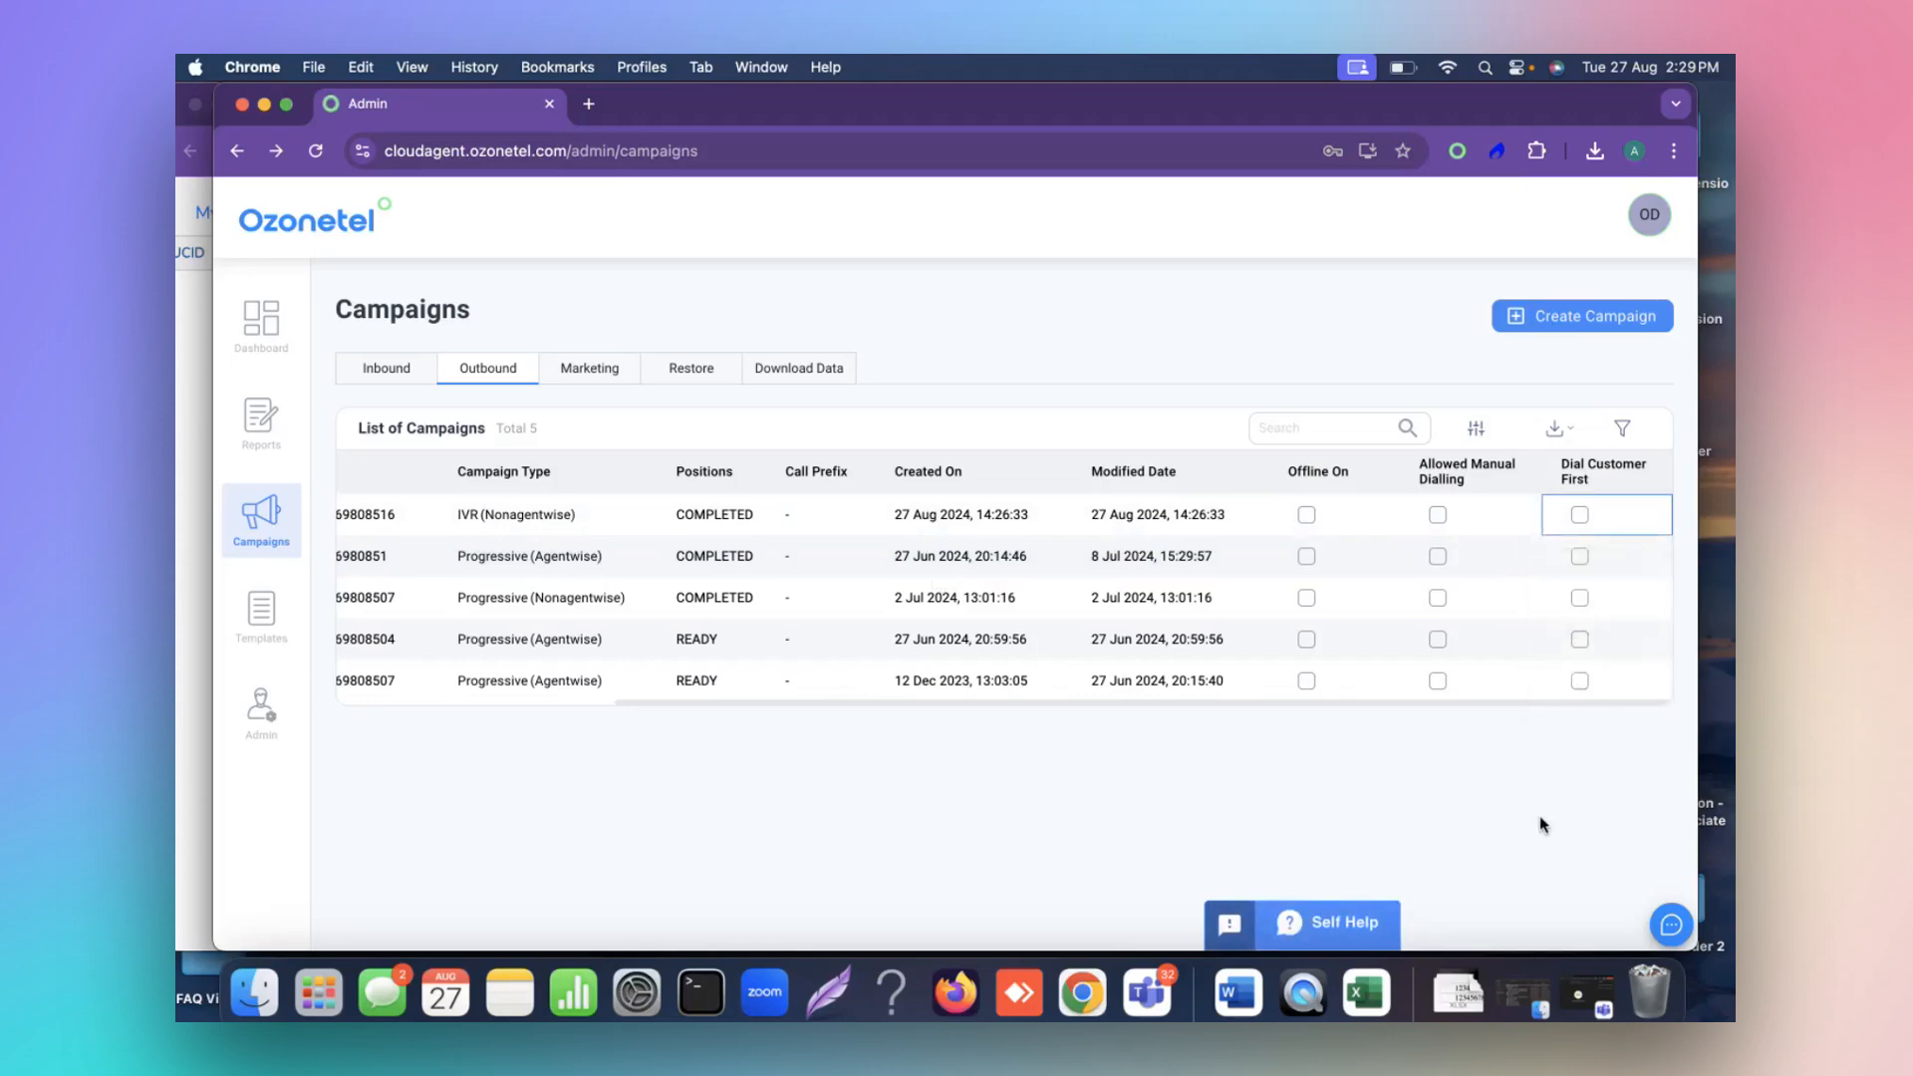